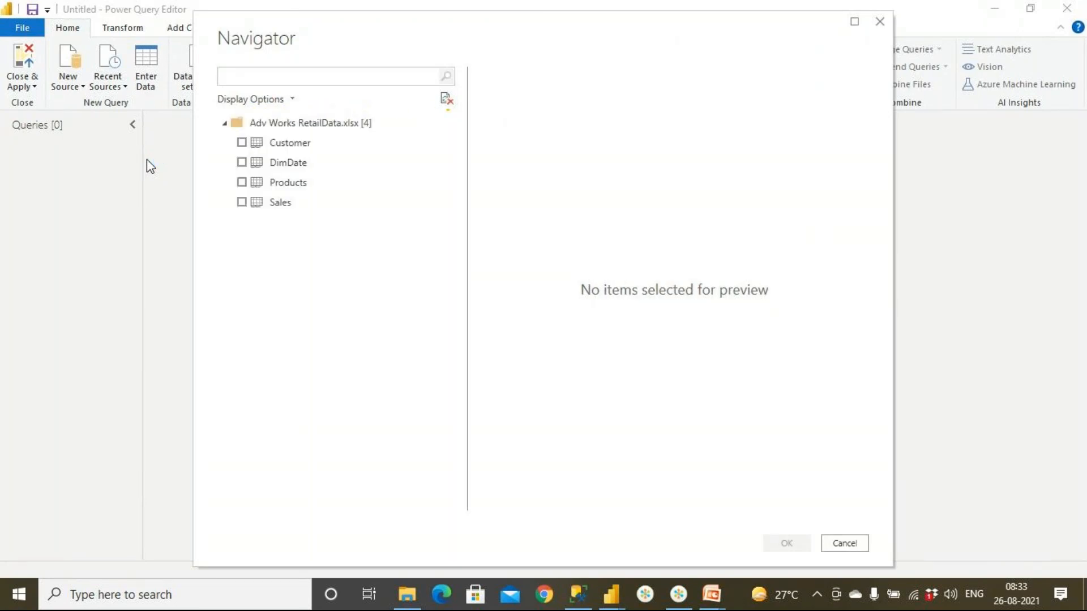
- Select the Customer, Products and Sales tables of Adv Works RetailData.xlsx for import
{"action": "left_click", "coordinate": [243, 145]}
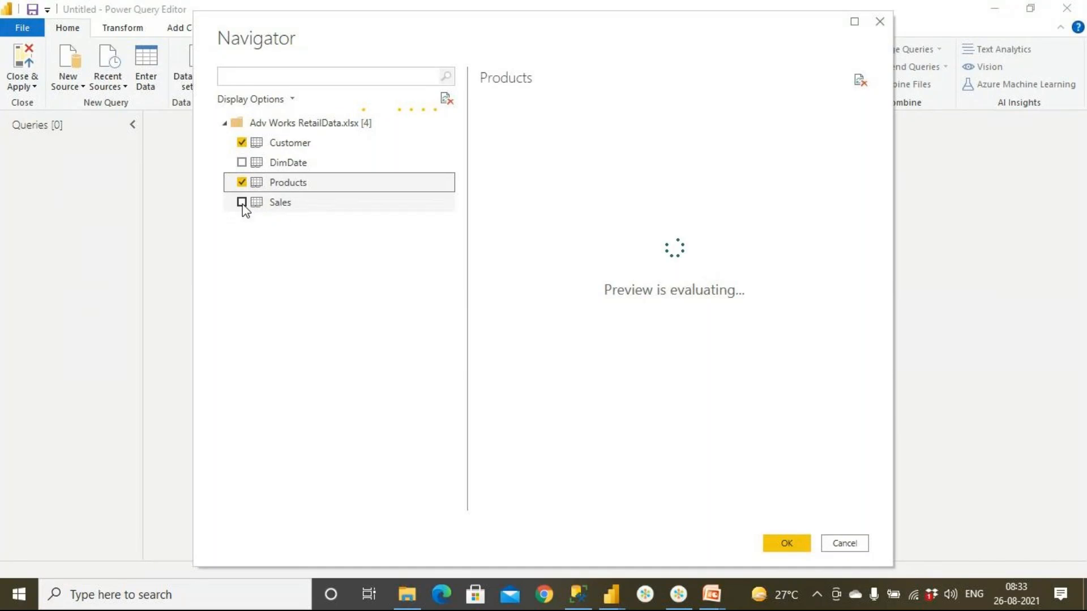
{"action": "left_click", "coordinate": [242, 204]}
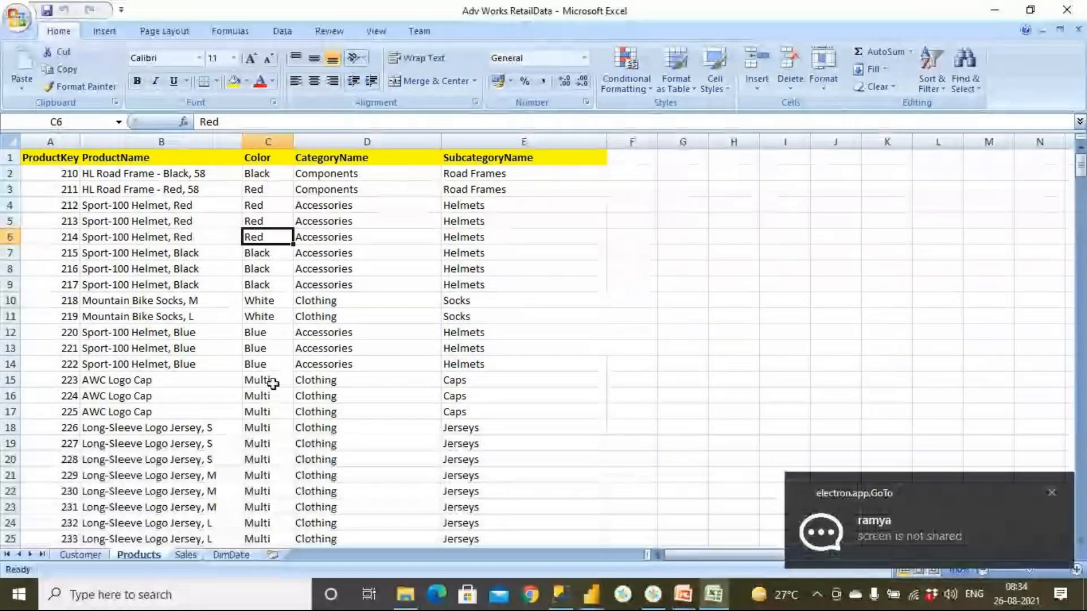
{"action": "left_click", "coordinate": [273, 380]}
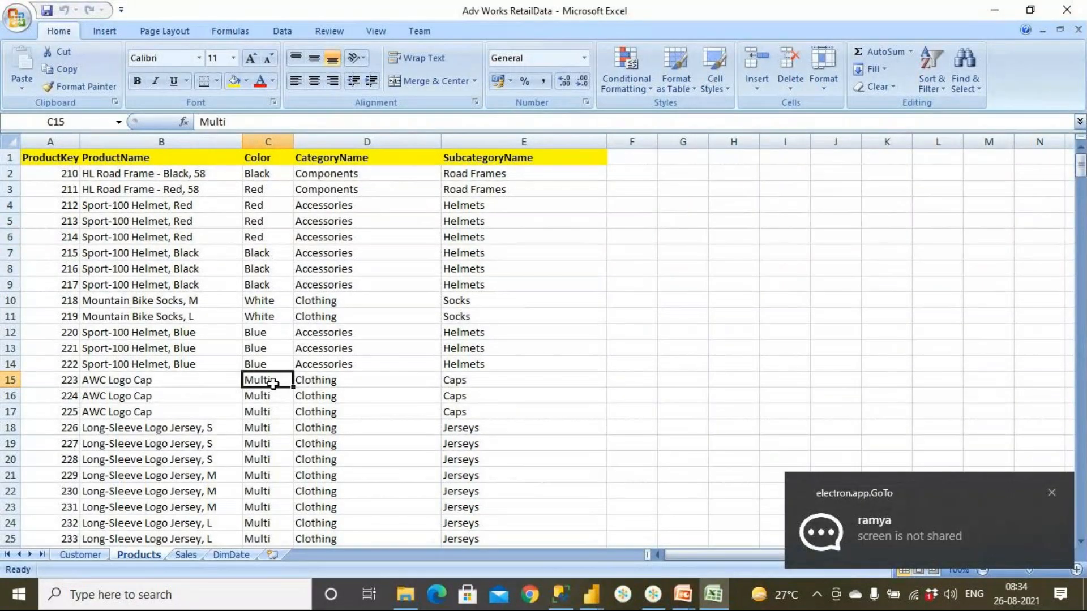
{"action": "left_click", "coordinate": [653, 594]}
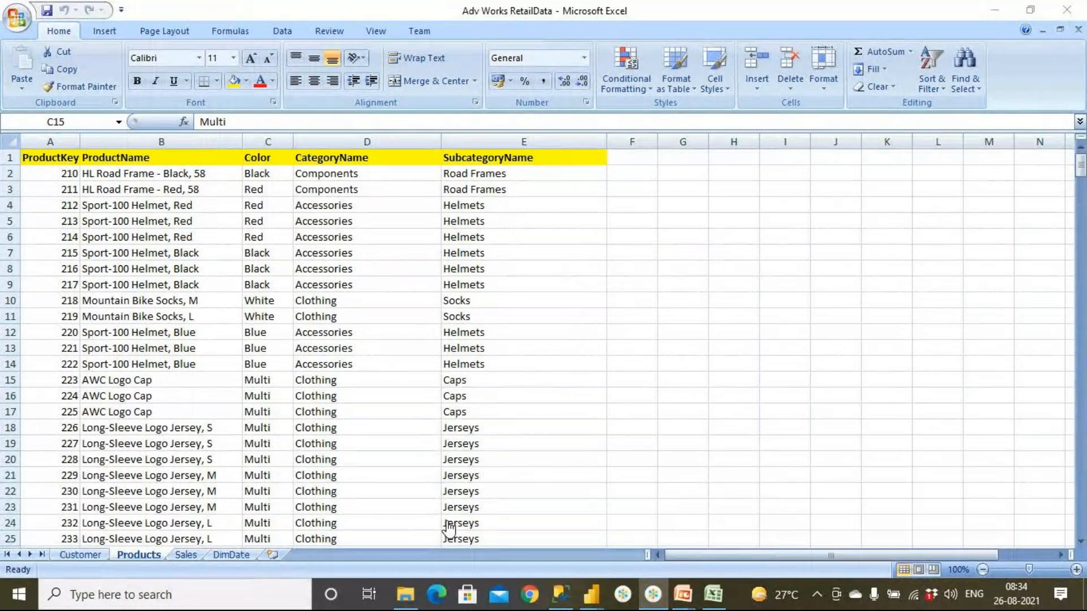
{"action": "mouse_move", "coordinate": [729, 594]}
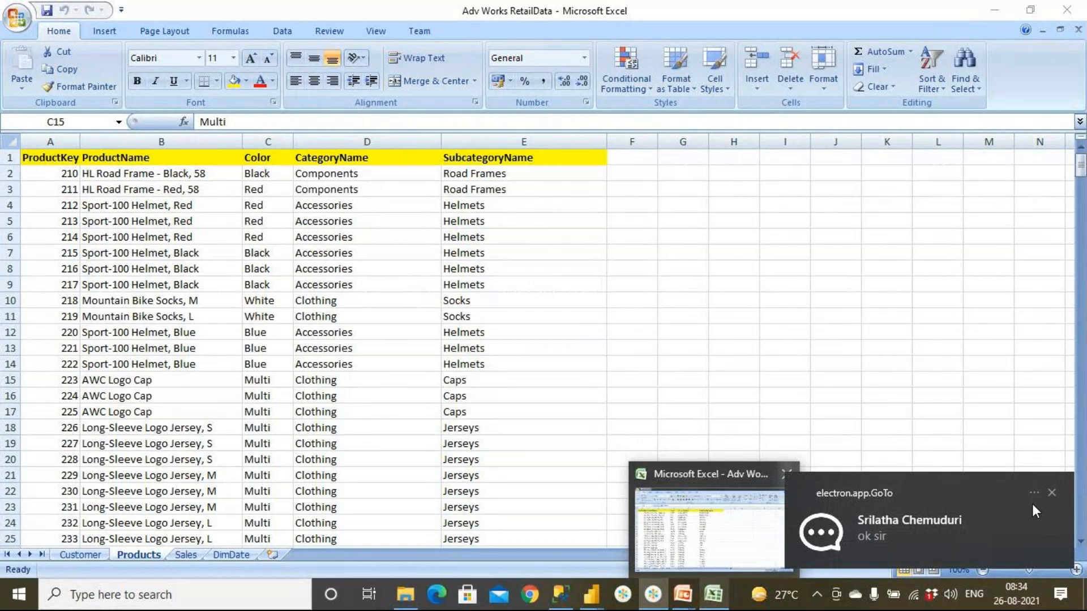
{"action": "left_click", "coordinate": [1052, 494]}
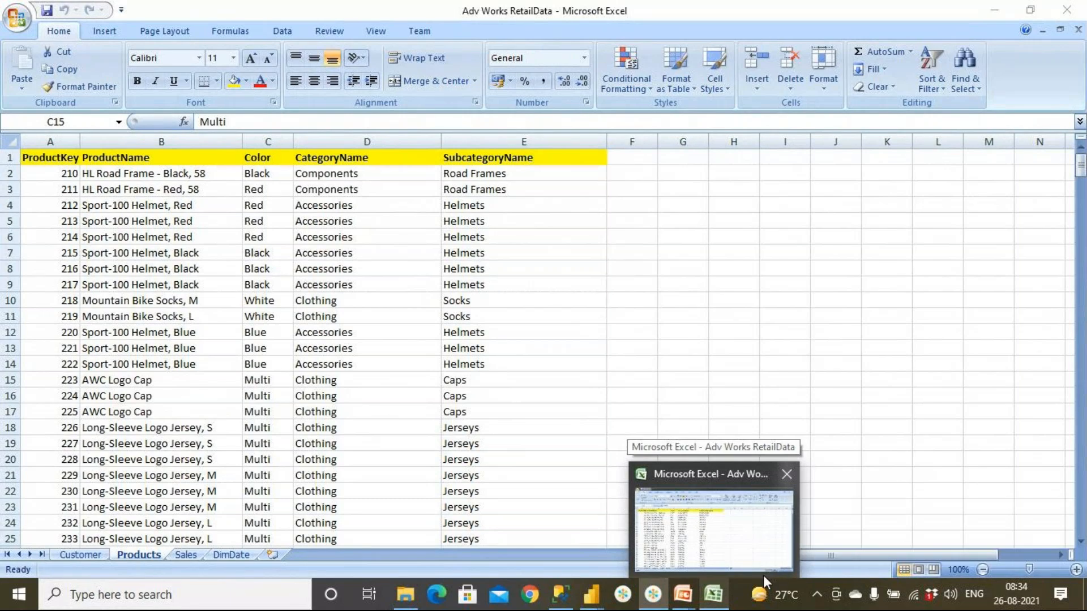
{"action": "left_click", "coordinate": [715, 595]}
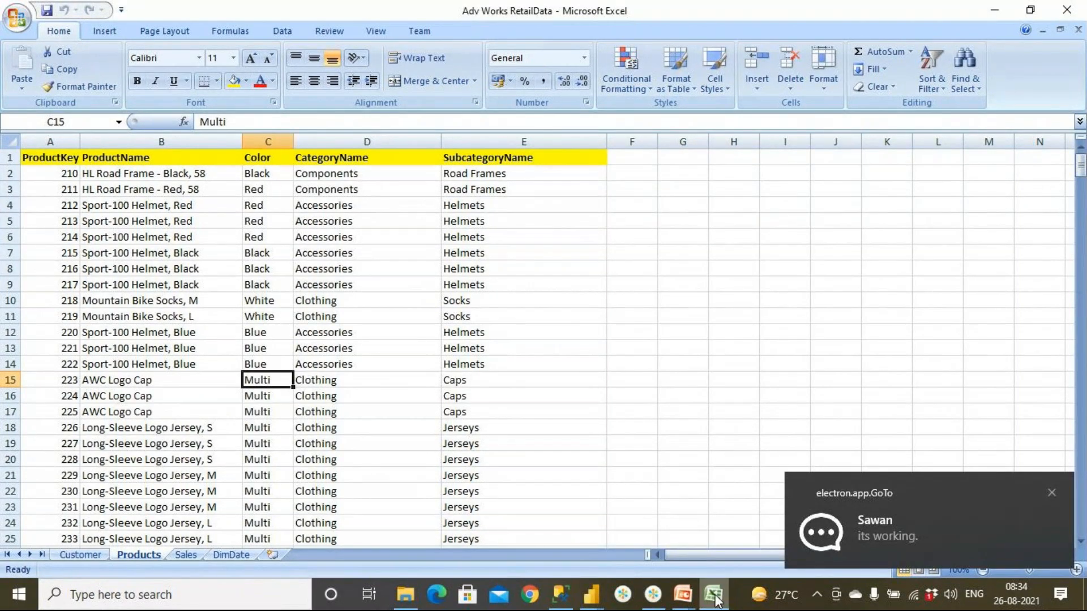
{"action": "left_click", "coordinate": [388, 385]}
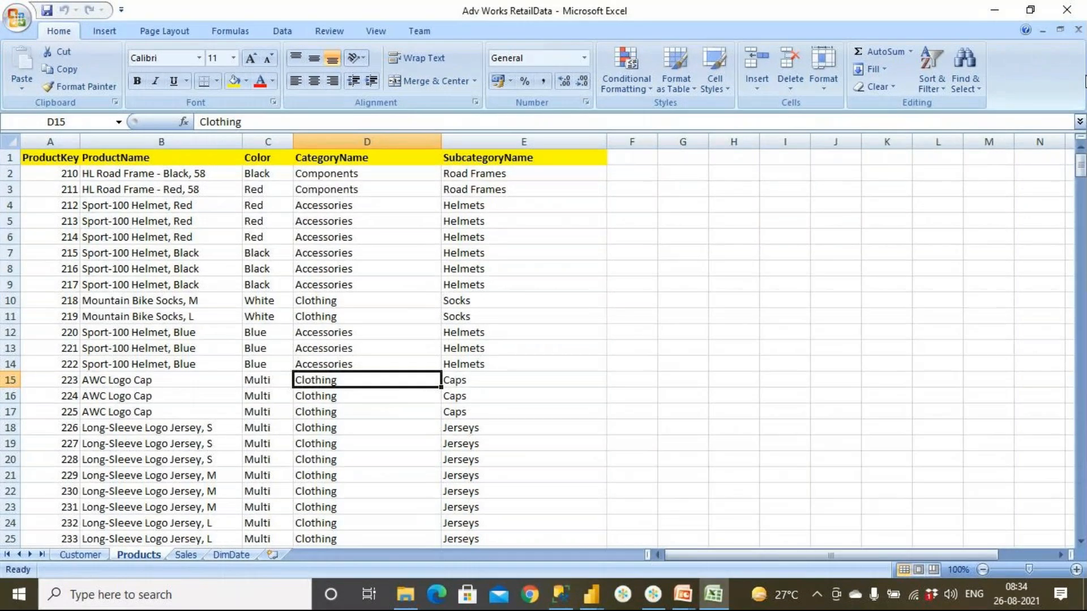
- Close the workbook, reopen Adv Works RetailData from the SourceData folder in Excel, and show its Products sheet
{"action": "left_click", "coordinate": [1066, 10]}
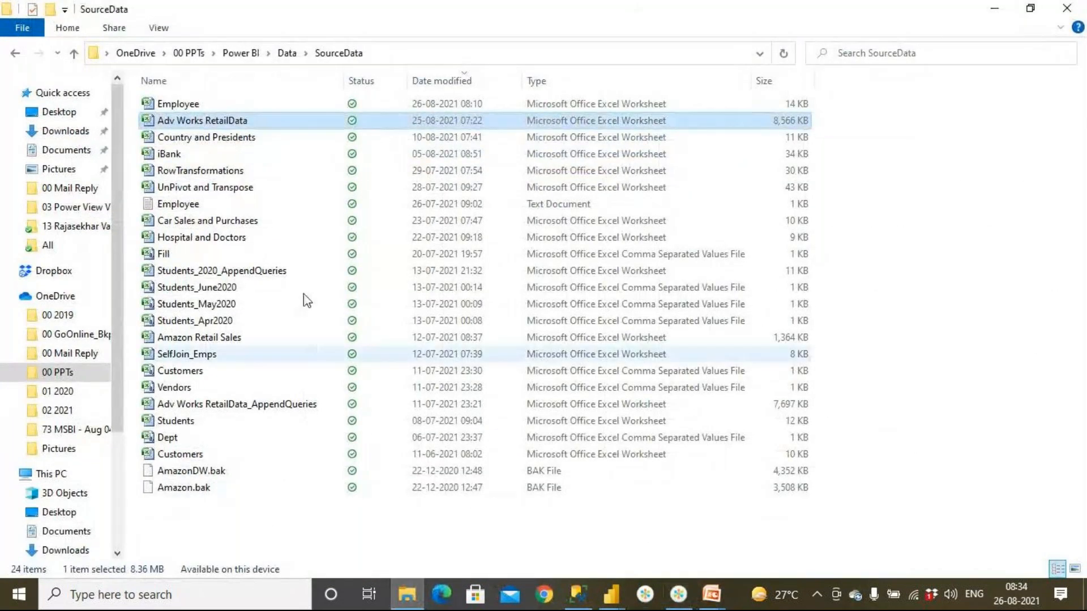
{"action": "double_click", "coordinate": [209, 122]}
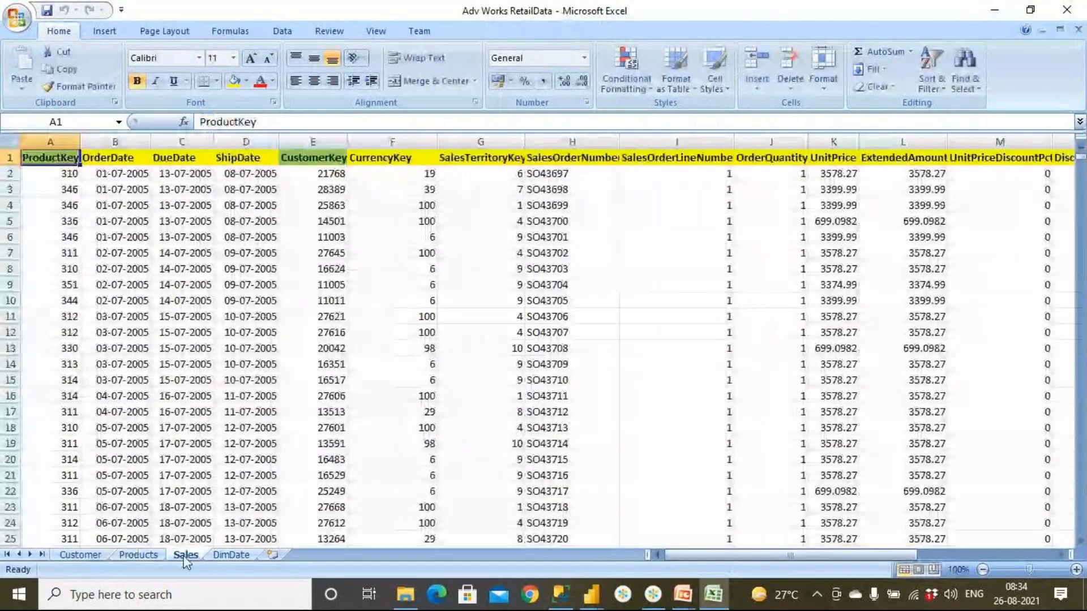
{"action": "left_click", "coordinate": [138, 554]}
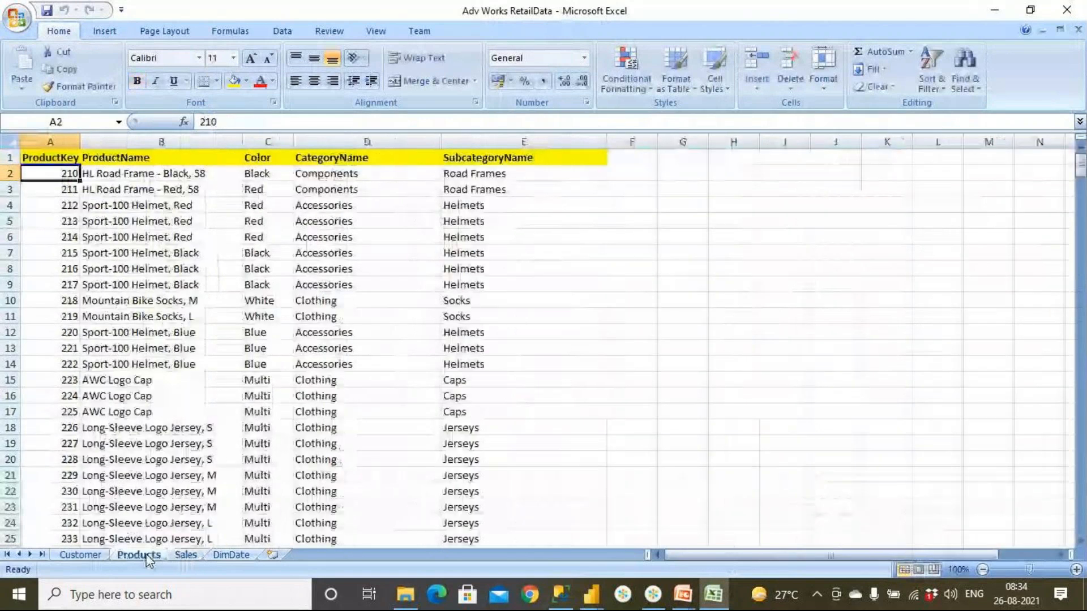
{"action": "left_click", "coordinate": [80, 558]}
{"action": "left_click", "coordinate": [138, 555]}
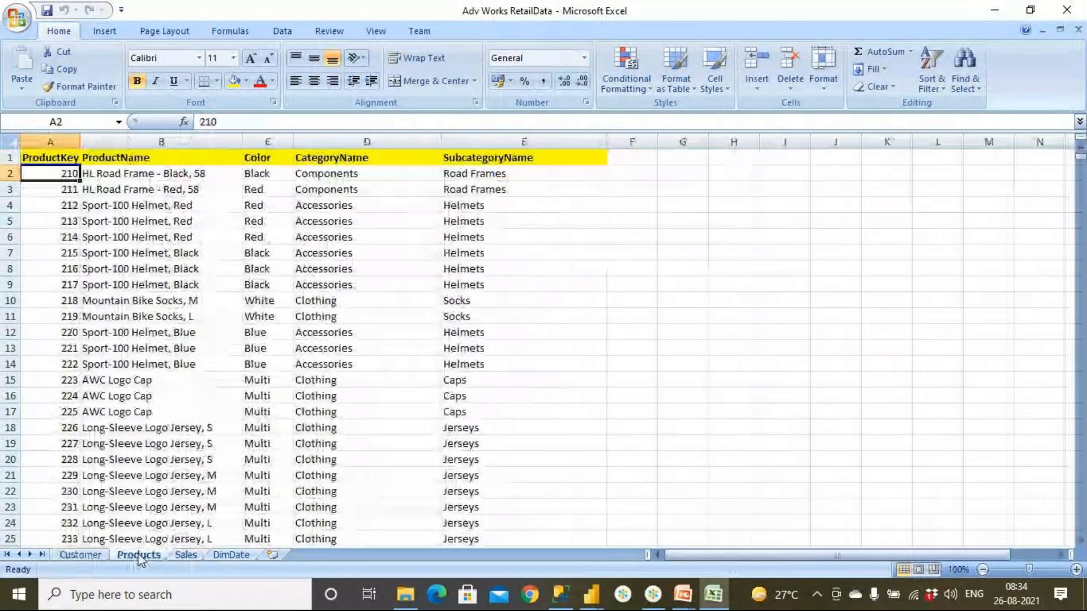
- Examine the product names in the ProductName column of the Products sheet
{"action": "left_click_drag", "start_coordinate": [148, 159], "coordinate": [184, 391]}
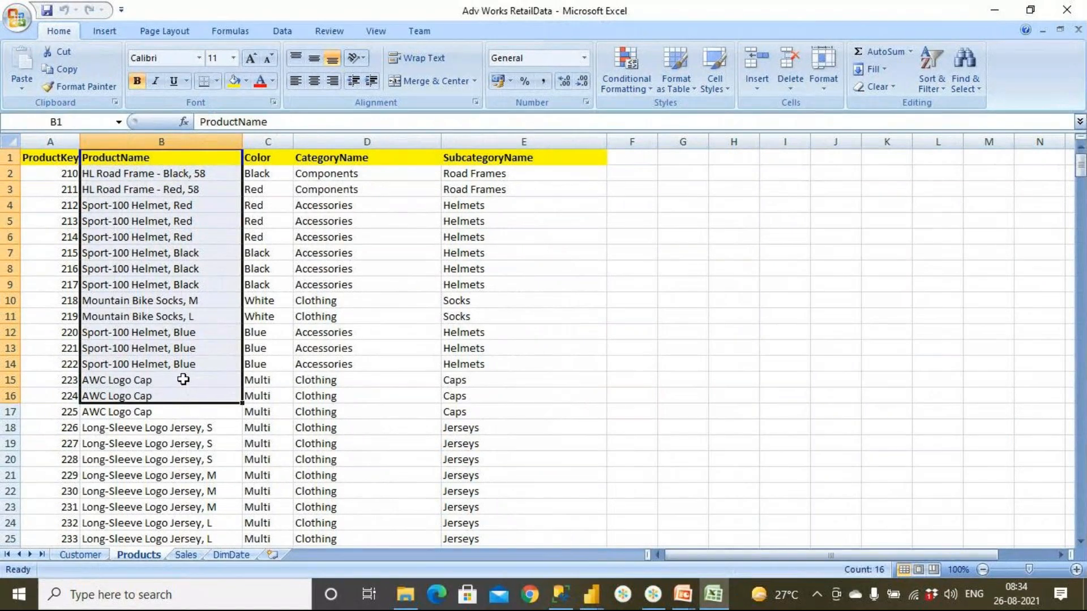
{"action": "left_click", "coordinate": [183, 379]}
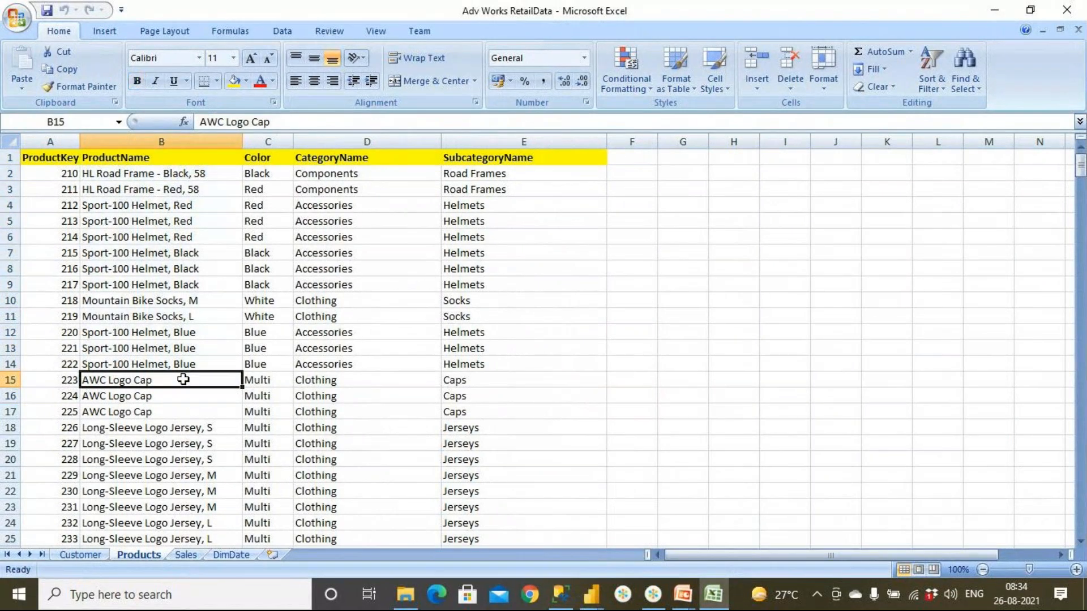
{"action": "left_click", "coordinate": [177, 413]}
{"action": "scroll", "coordinate": [177, 413], "scroll_direction": "down", "scroll_amount": 5}
{"action": "left_click", "coordinate": [176, 443]}
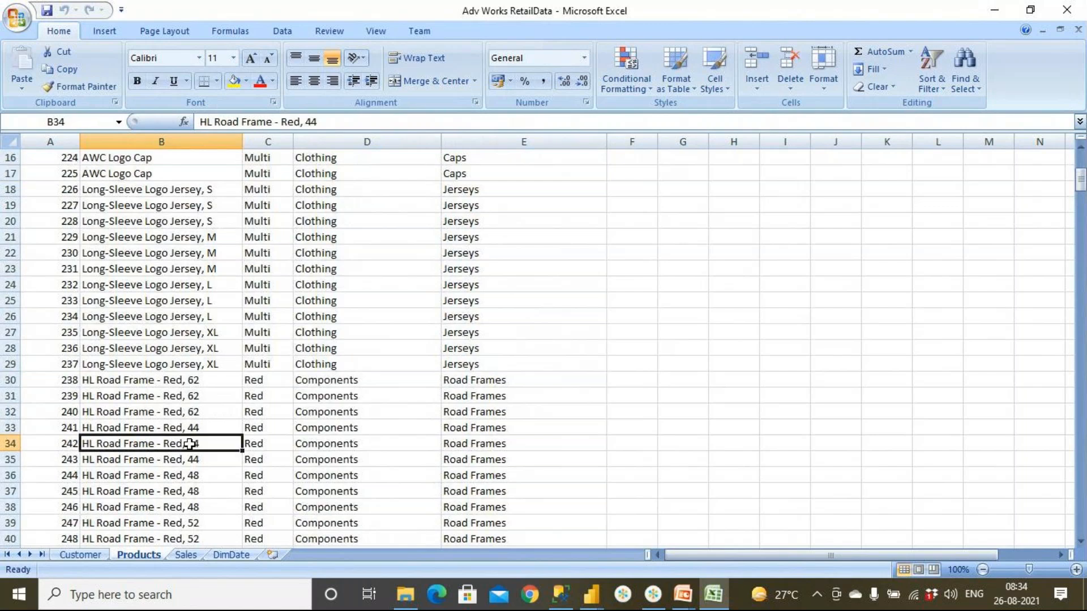
{"action": "scroll", "coordinate": [198, 445], "scroll_direction": "down", "scroll_amount": 3}
{"action": "left_click_drag", "start_coordinate": [195, 444], "coordinate": [206, 506]}
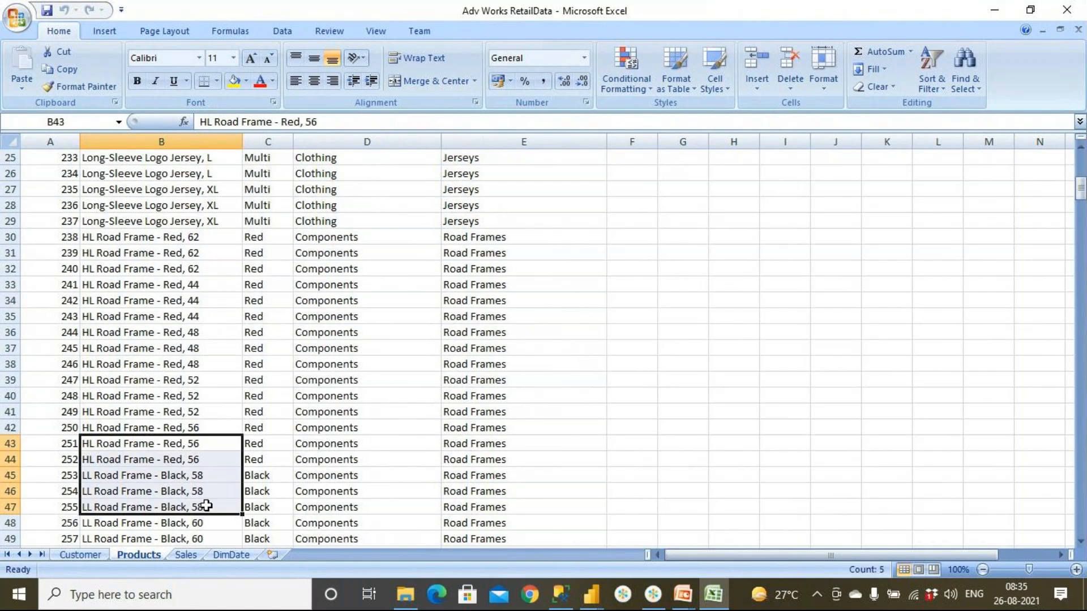
{"action": "scroll", "coordinate": [206, 506], "scroll_direction": "down", "scroll_amount": 3}
{"action": "scroll", "coordinate": [206, 506], "scroll_direction": "up", "scroll_amount": 11}
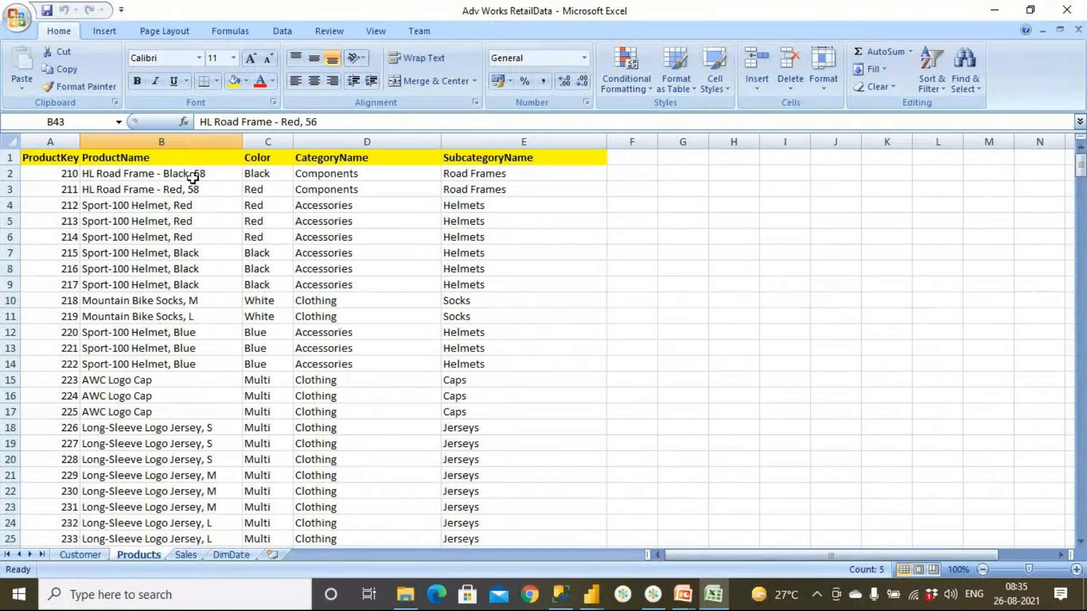
{"action": "left_click_drag", "start_coordinate": [192, 177], "coordinate": [199, 317]}
- Review the Color values assigned to the products
{"action": "left_click_drag", "start_coordinate": [266, 173], "coordinate": [279, 456]}
{"action": "left_click", "coordinate": [277, 381]}
{"action": "scroll", "coordinate": [279, 453], "scroll_direction": "down", "scroll_amount": 3}
{"action": "scroll", "coordinate": [277, 454], "scroll_direction": "up", "scroll_amount": 3}
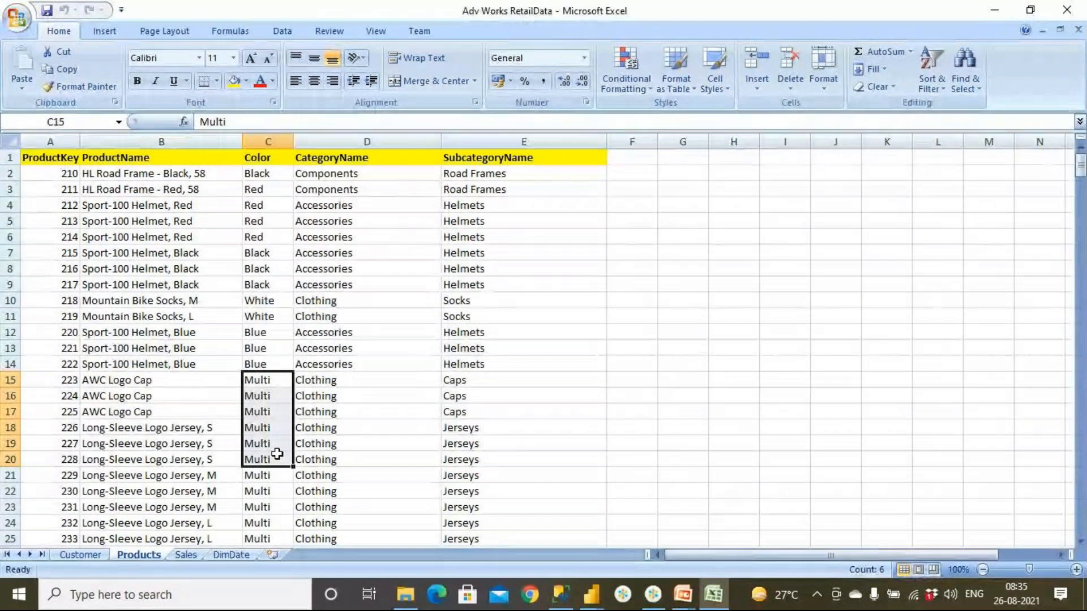
- Examine which category each product belongs to in the CategoryName column, and locate the neighbouring SubcategoryName column
{"action": "left_click", "coordinate": [153, 177]}
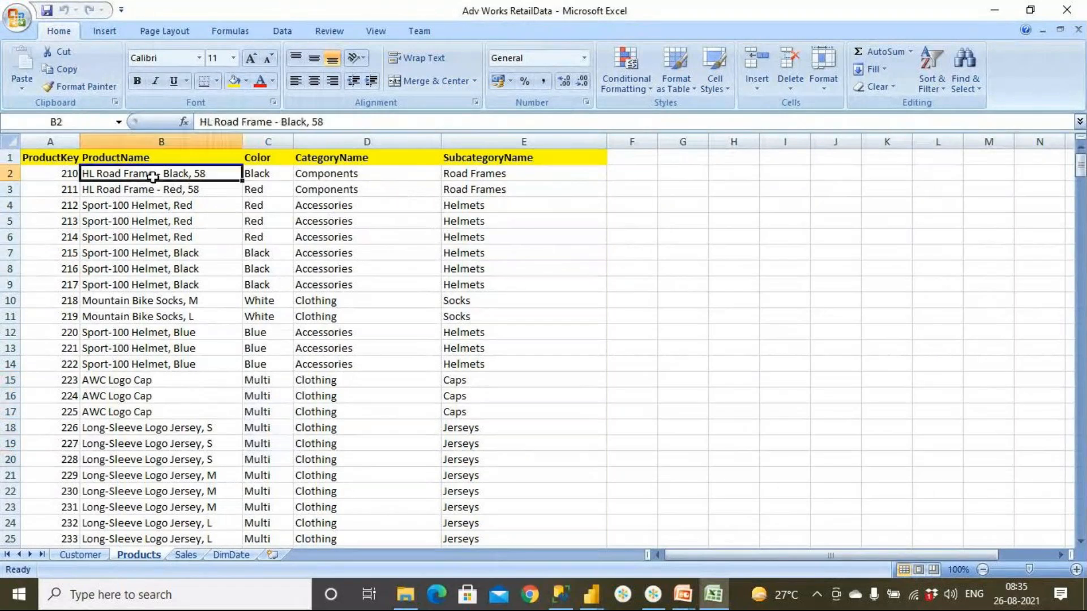
{"action": "left_click", "coordinate": [363, 175]}
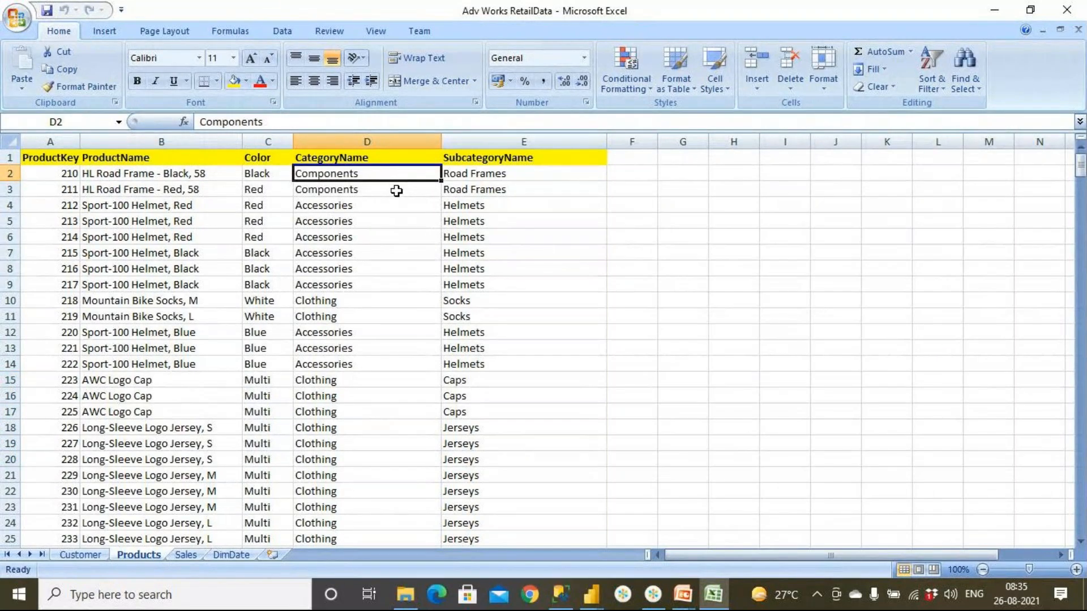
{"action": "left_click", "coordinate": [357, 301]}
{"action": "left_click", "coordinate": [370, 228]}
{"action": "left_click_drag", "start_coordinate": [370, 229], "coordinate": [366, 348]}
{"action": "scroll", "coordinate": [371, 295], "scroll_direction": "down", "scroll_amount": 4}
{"action": "left_click_drag", "start_coordinate": [364, 425], "coordinate": [368, 538]}
{"action": "scroll", "coordinate": [400, 507], "scroll_direction": "down", "scroll_amount": 4}
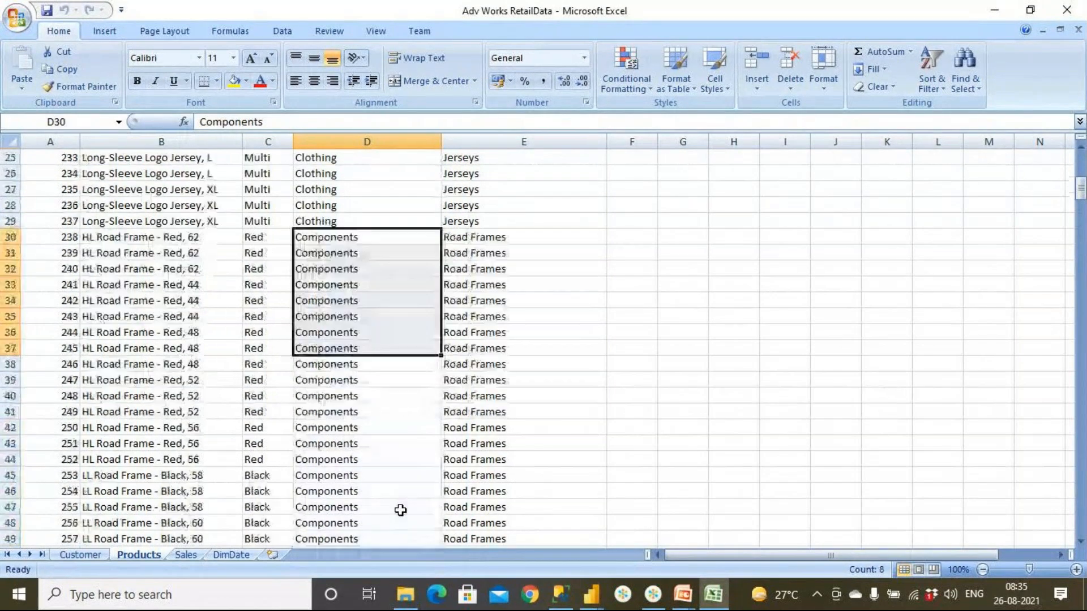
{"action": "left_click_drag", "start_coordinate": [374, 380], "coordinate": [383, 476]}
{"action": "scroll", "coordinate": [383, 476], "scroll_direction": "down", "scroll_amount": 4}
{"action": "scroll", "coordinate": [383, 476], "scroll_direction": "up", "scroll_amount": 7}
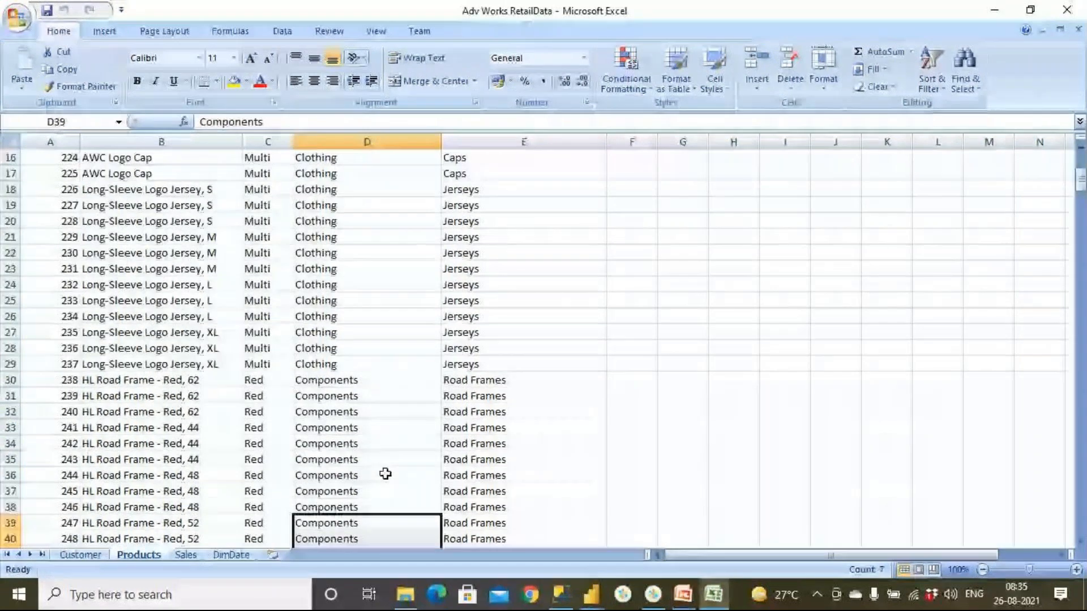
{"action": "scroll", "coordinate": [385, 474], "scroll_direction": "up", "scroll_amount": 5}
{"action": "left_click", "coordinate": [376, 158]}
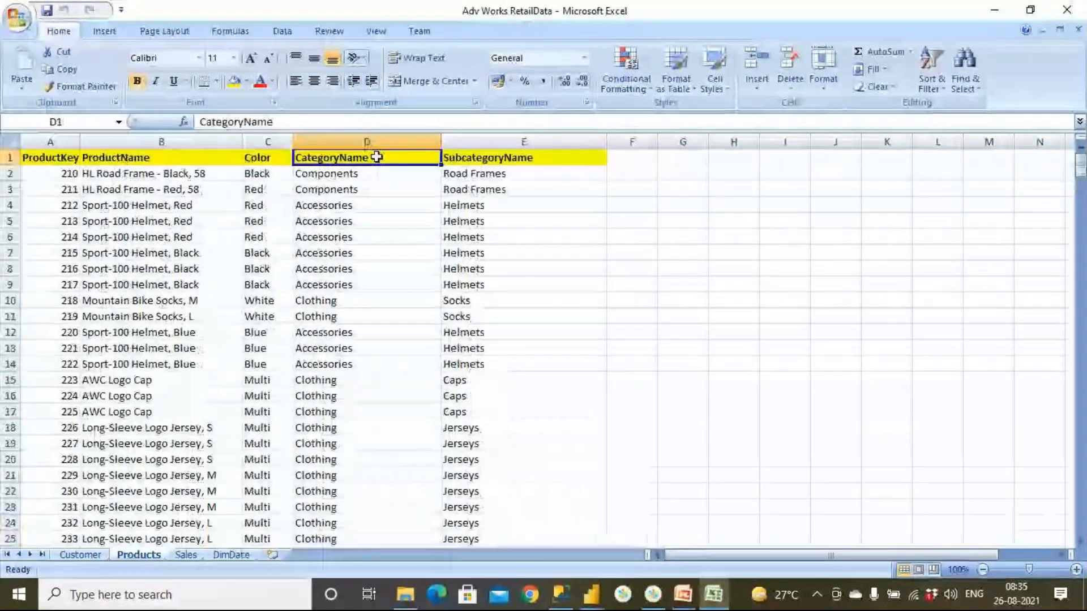
{"action": "left_click", "coordinate": [544, 157]}
- Turn on filtering for the Products header row and filter CategoryName to show only Accessories
{"action": "left_click", "coordinate": [421, 160]}
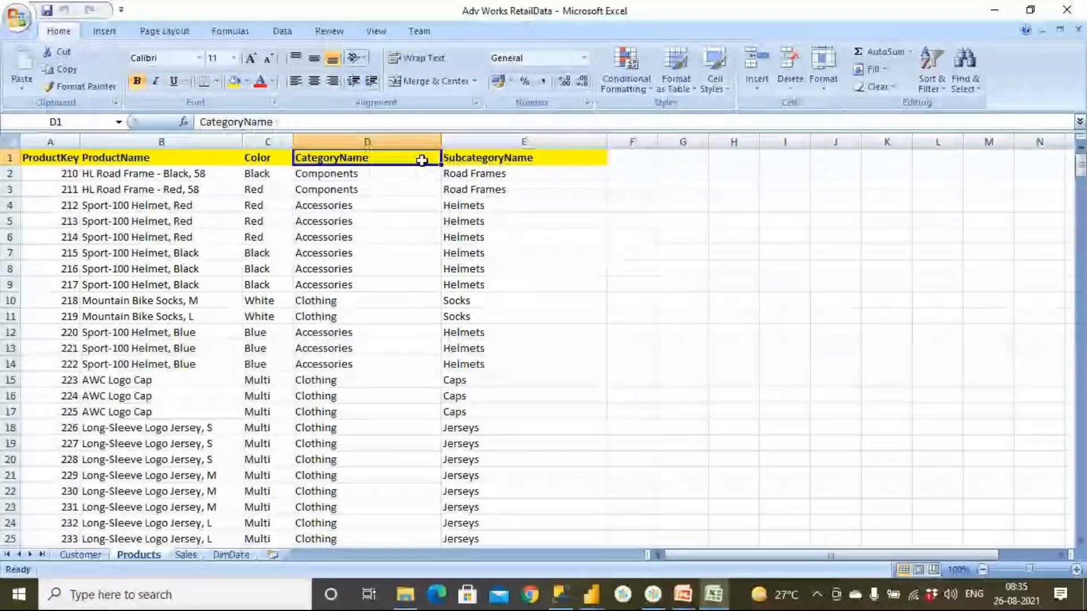
{"action": "left_click", "coordinate": [931, 85]}
{"action": "left_click", "coordinate": [954, 160]}
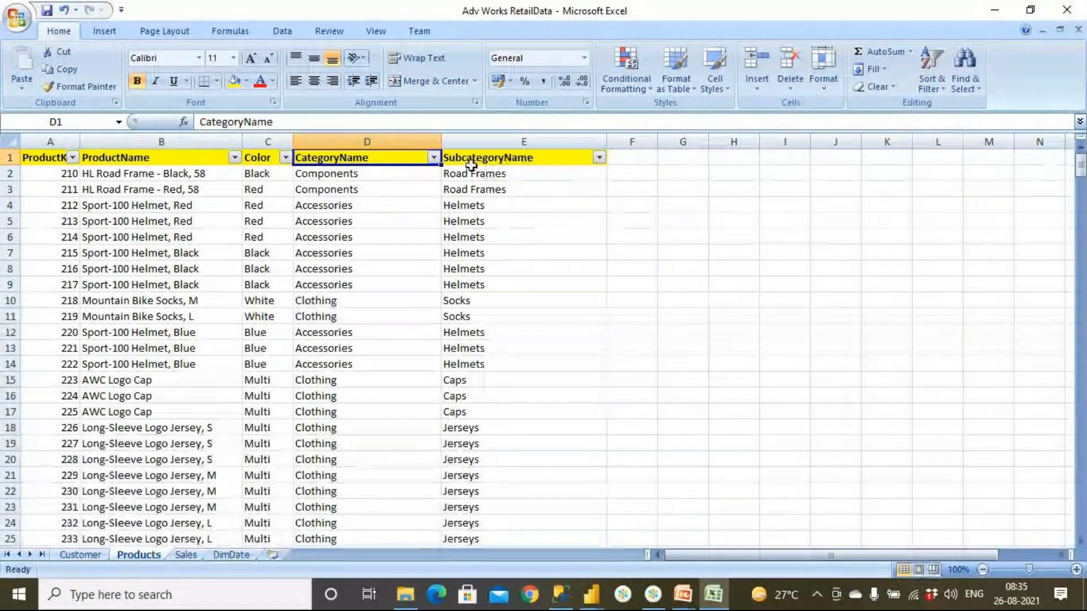
{"action": "left_click", "coordinate": [435, 158]}
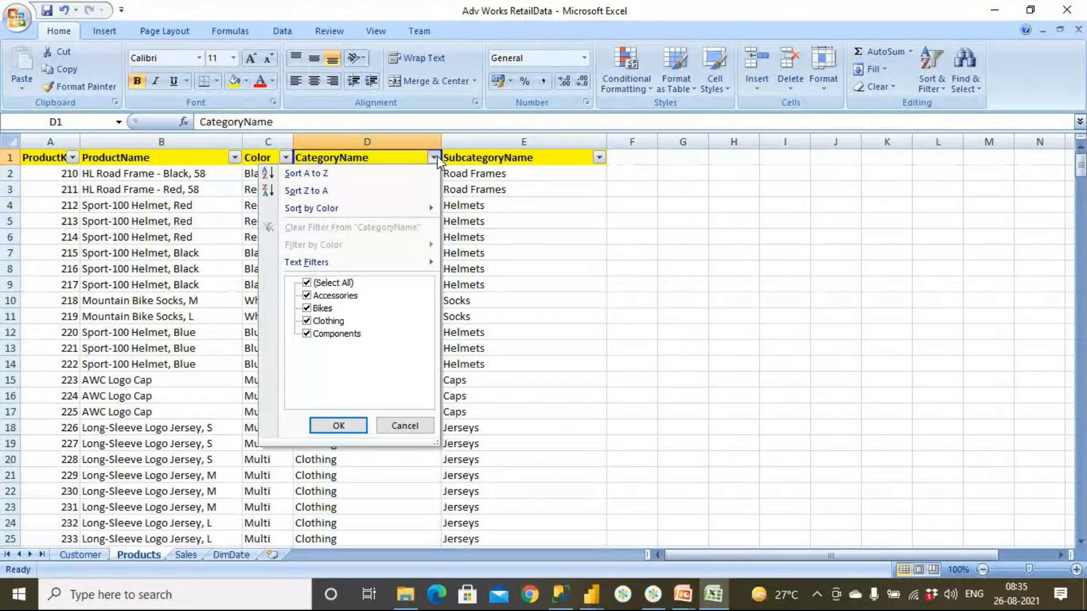
{"action": "left_click", "coordinate": [308, 283]}
{"action": "left_click", "coordinate": [306, 295]}
{"action": "left_click", "coordinate": [338, 426]}
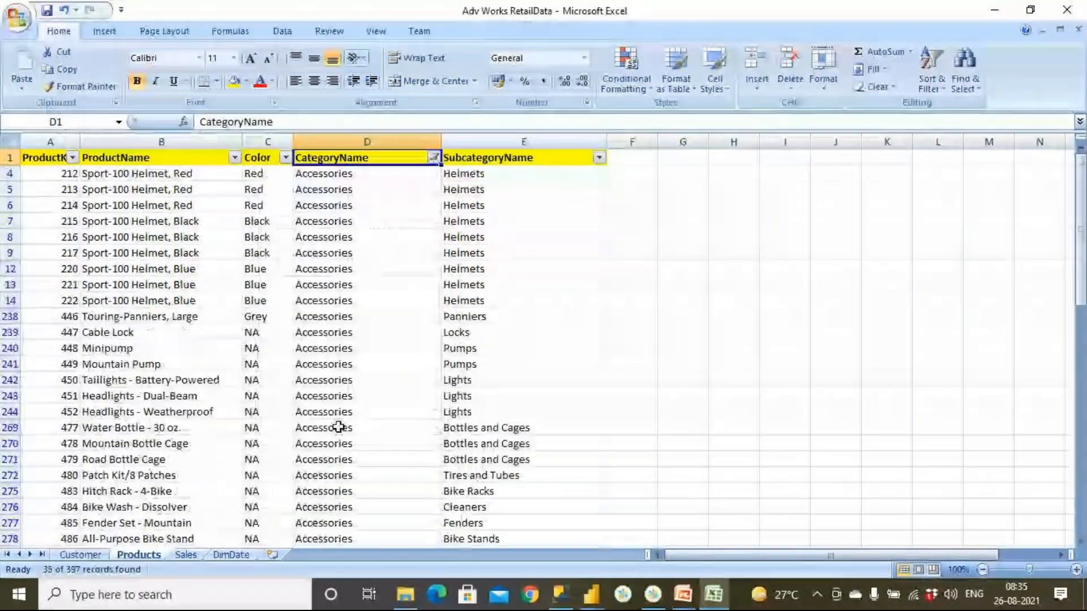
- Review the colors and product names of the filtered accessories, including those with color NA
{"action": "left_click_drag", "start_coordinate": [261, 174], "coordinate": [258, 491]}
{"action": "left_click_drag", "start_coordinate": [261, 334], "coordinate": [203, 541]}
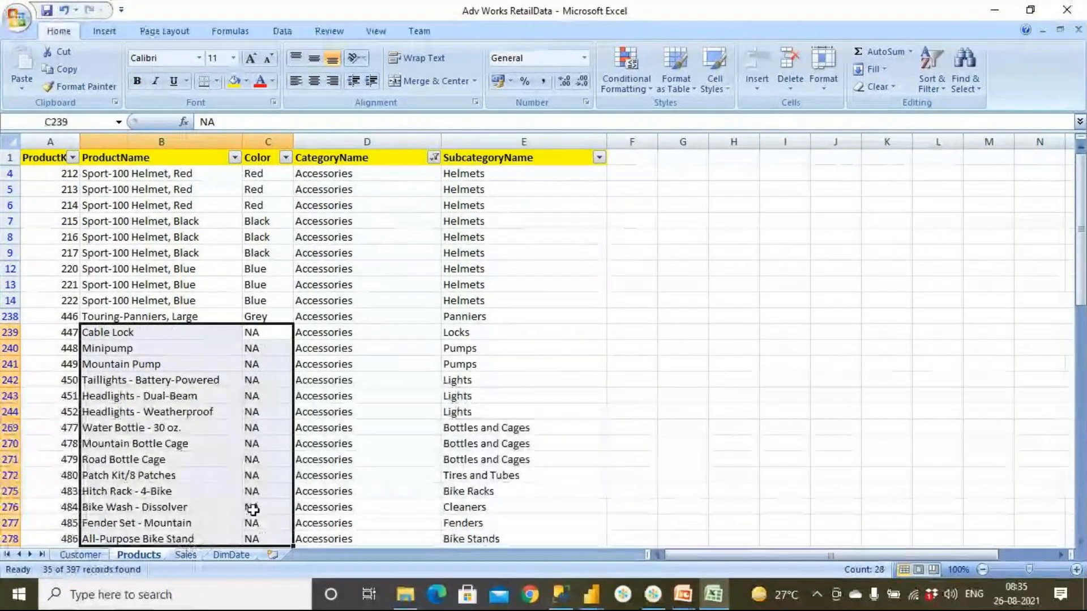
{"action": "left_click", "coordinate": [268, 491]}
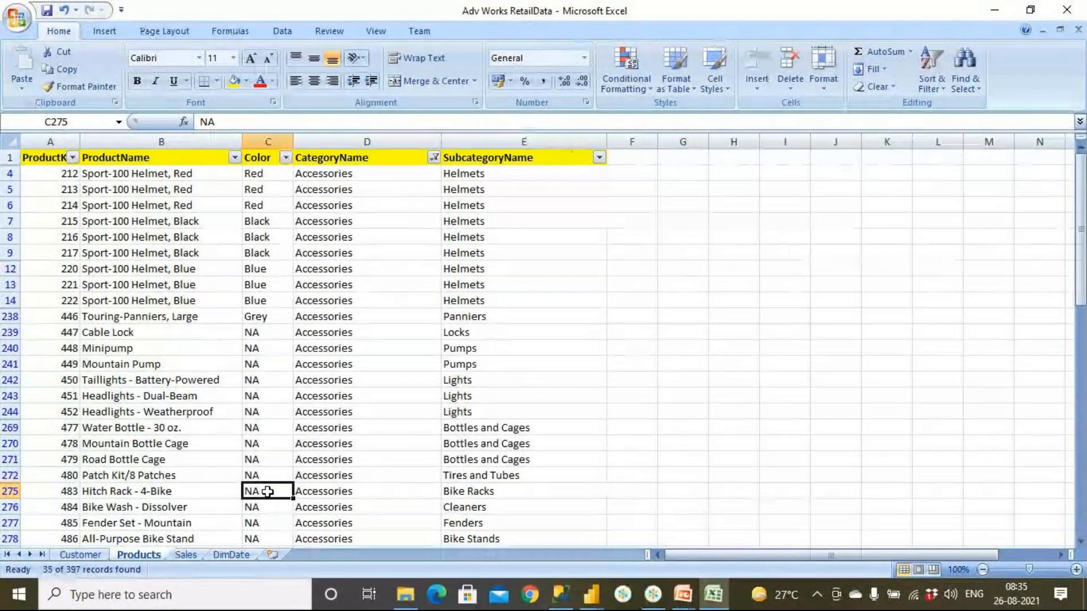
- Check the subcategories available under Accessories in the SubcategoryName filter list, leaving the filter unapplied
{"action": "left_click_drag", "start_coordinate": [359, 190], "coordinate": [359, 253]}
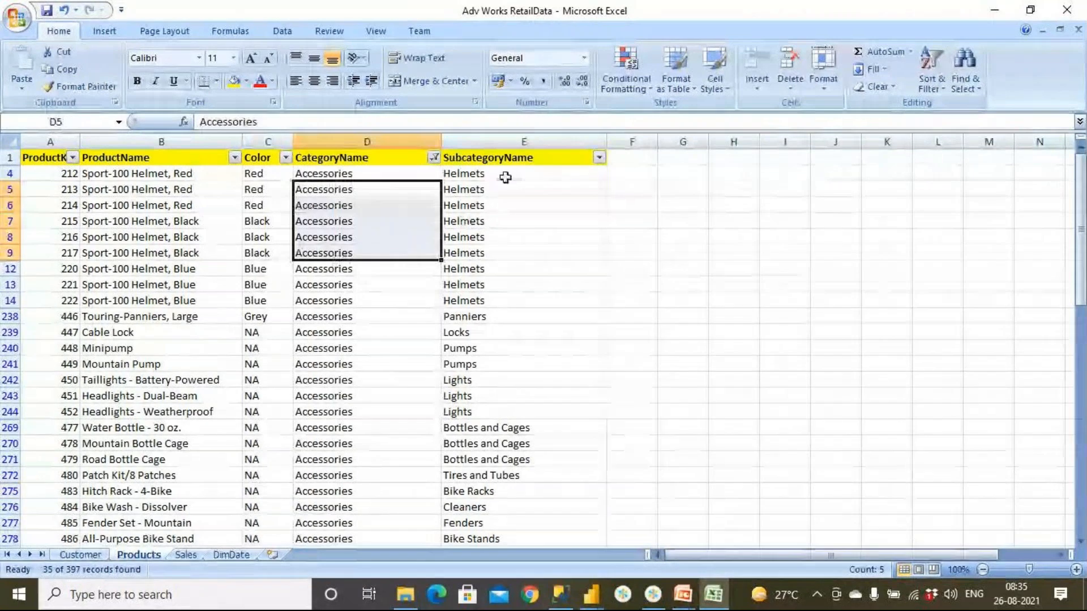
{"action": "left_click_drag", "start_coordinate": [505, 177], "coordinate": [512, 292]}
{"action": "left_click", "coordinate": [599, 158]}
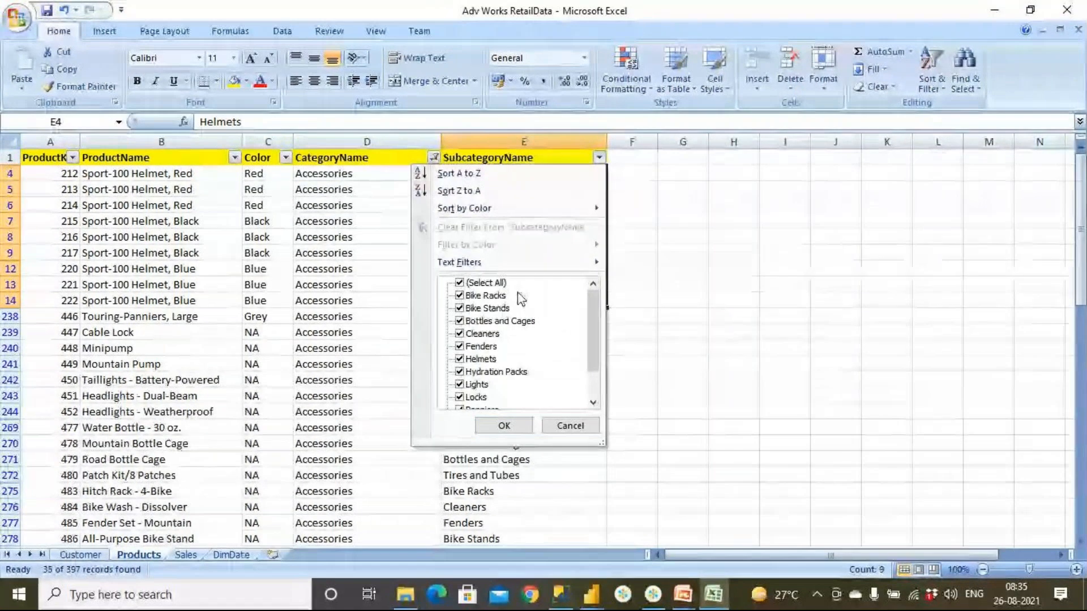
{"action": "left_click", "coordinate": [553, 425]}
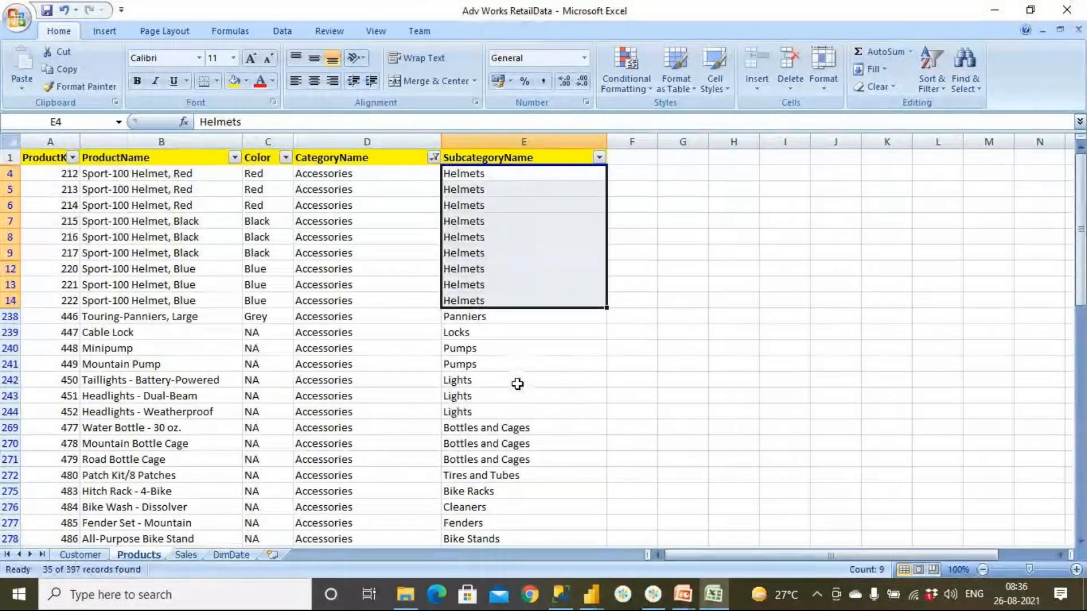
- Examine the individual subcategories of the filtered accessories, from Locks and Pumps down to Fenders, Cleaners and Bike Racks
{"action": "left_click", "coordinate": [515, 333]}
{"action": "left_click", "coordinate": [508, 348]}
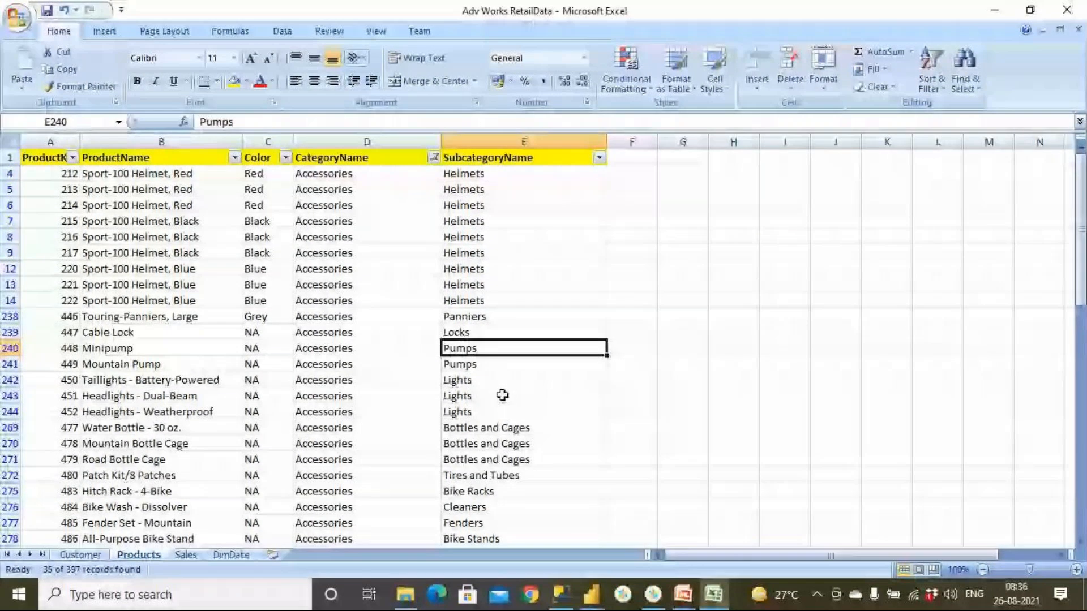
{"action": "left_click", "coordinate": [525, 428]}
{"action": "scroll", "coordinate": [536, 434], "scroll_direction": "down", "scroll_amount": 4}
{"action": "left_click", "coordinate": [519, 381]}
{"action": "left_click", "coordinate": [522, 364]}
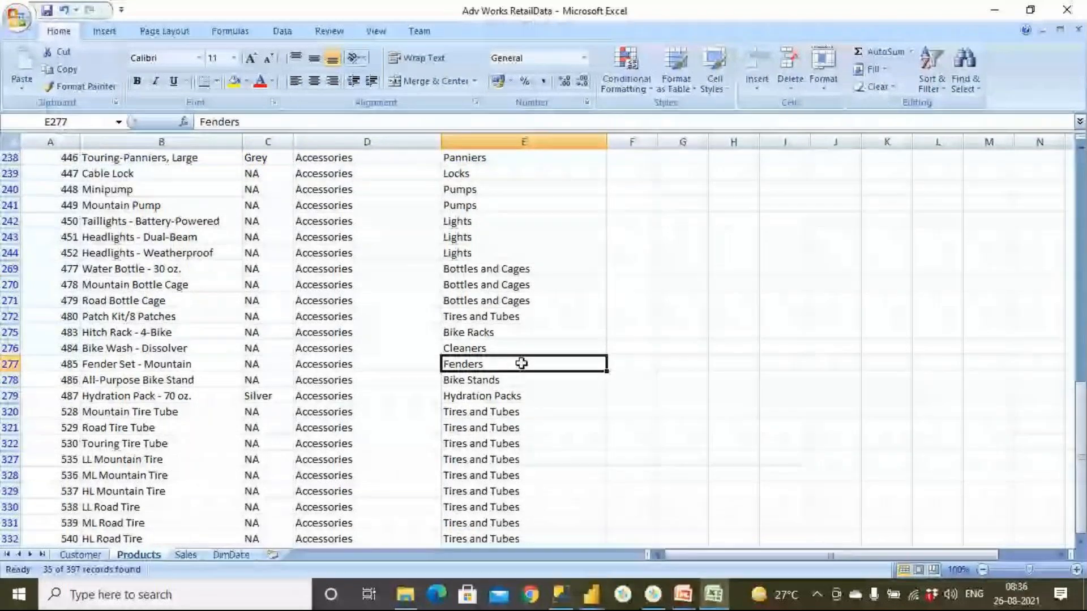
{"action": "left_click", "coordinate": [522, 347]}
{"action": "left_click", "coordinate": [523, 332]}
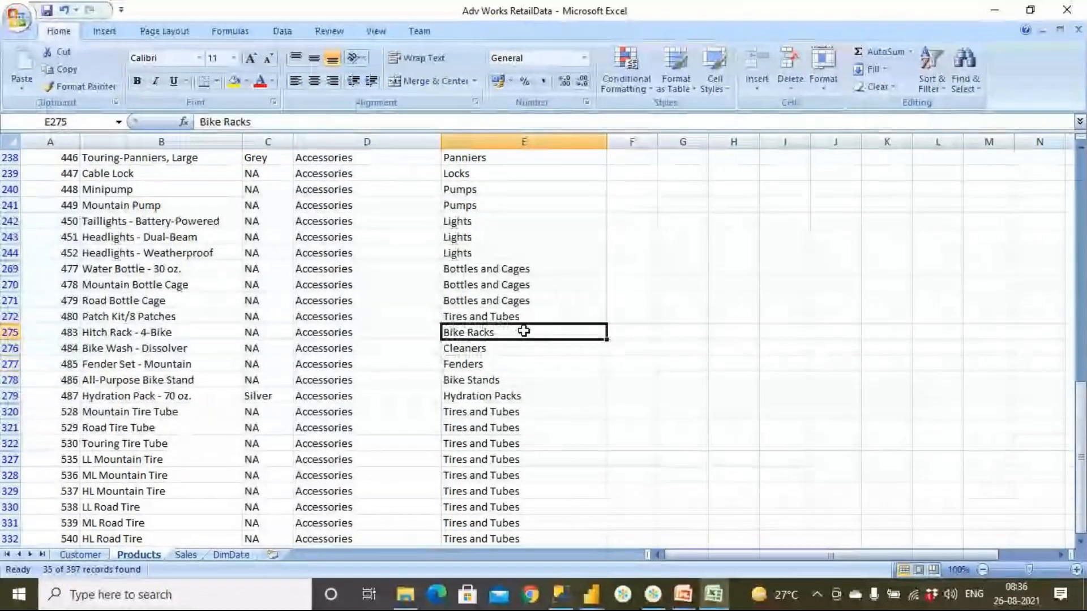
- Review the remaining accessories in the Tires and Tubes subcategory through the end of the filtered Products list
{"action": "left_click", "coordinate": [544, 412]}
{"action": "scroll", "coordinate": [544, 414], "scroll_direction": "down", "scroll_amount": 4}
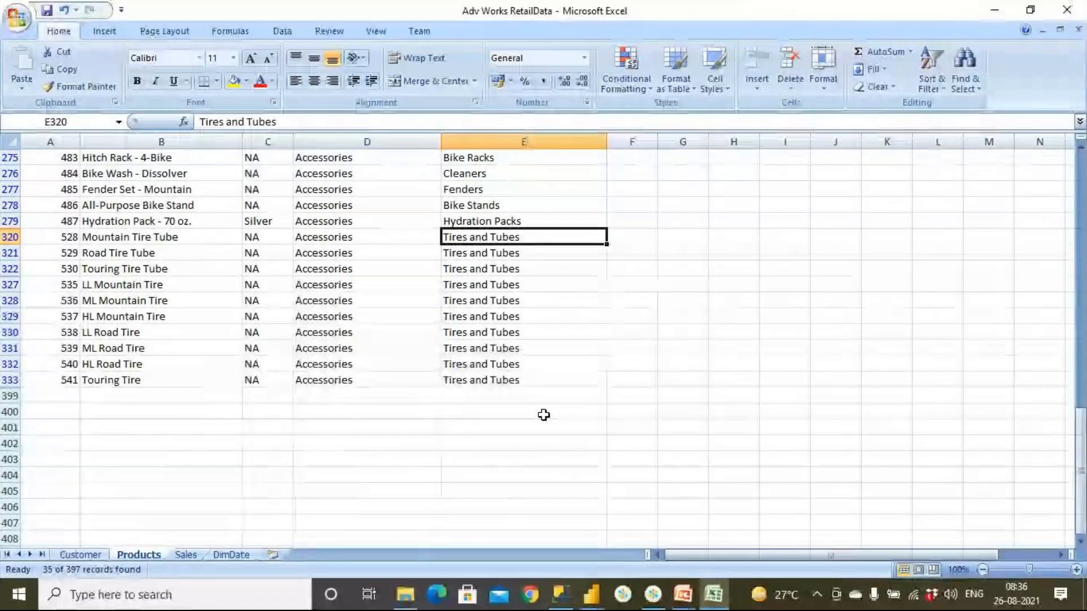
{"action": "scroll", "coordinate": [544, 415], "scroll_direction": "up", "scroll_amount": 7}
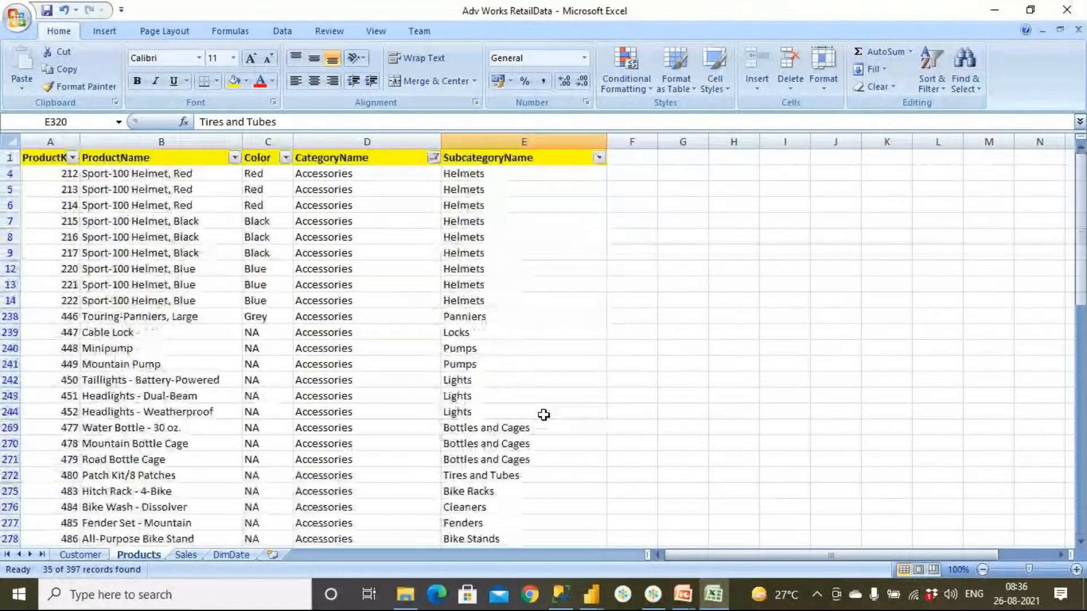
- Change the CategoryName filter on the Products sheet from Accessories to show only Bikes
{"action": "left_click", "coordinate": [367, 178]}
{"action": "left_click_drag", "start_coordinate": [368, 187], "coordinate": [368, 365]}
{"action": "left_click", "coordinate": [434, 157]}
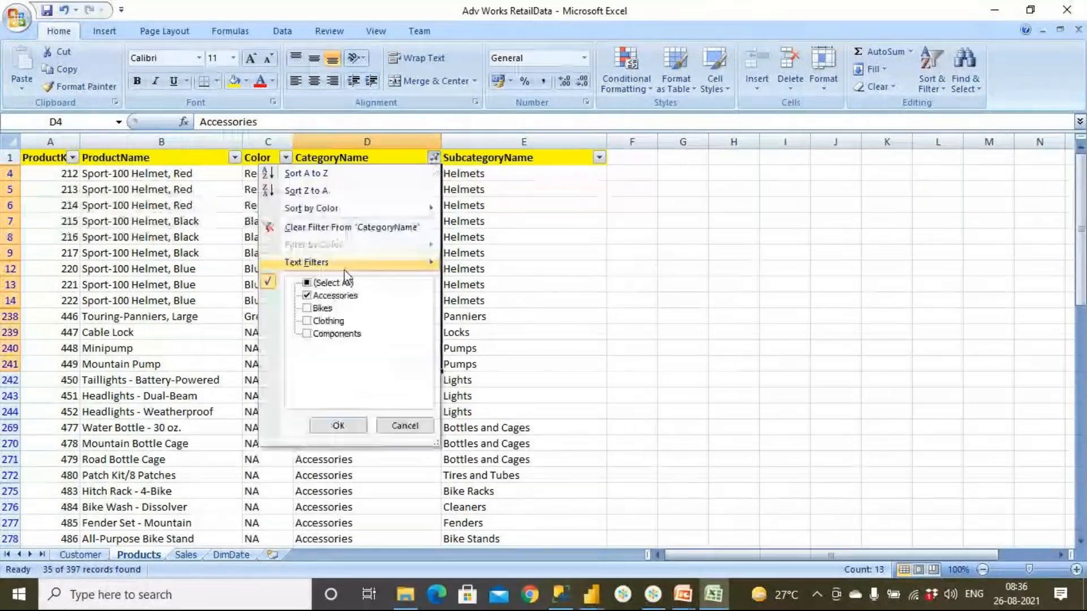
{"action": "left_click", "coordinate": [307, 295]}
{"action": "left_click", "coordinate": [307, 309]}
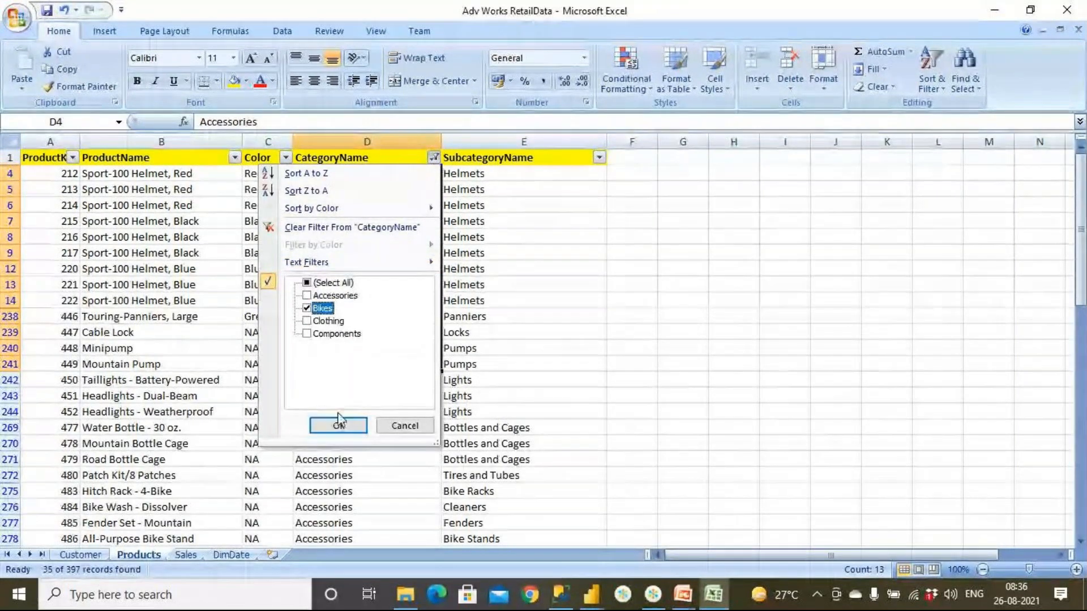
{"action": "left_click", "coordinate": [340, 422]}
- Examine the subcategories of the filtered bikes down the list, covering the Mountain Bikes, Road Bikes and Touring Bikes rows
{"action": "left_click_drag", "start_coordinate": [535, 189], "coordinate": [535, 308]}
{"action": "scroll", "coordinate": [535, 309], "scroll_direction": "down", "scroll_amount": 7}
{"action": "left_click_drag", "start_coordinate": [535, 364], "coordinate": [546, 445]}
{"action": "scroll", "coordinate": [546, 445], "scroll_direction": "down", "scroll_amount": 9}
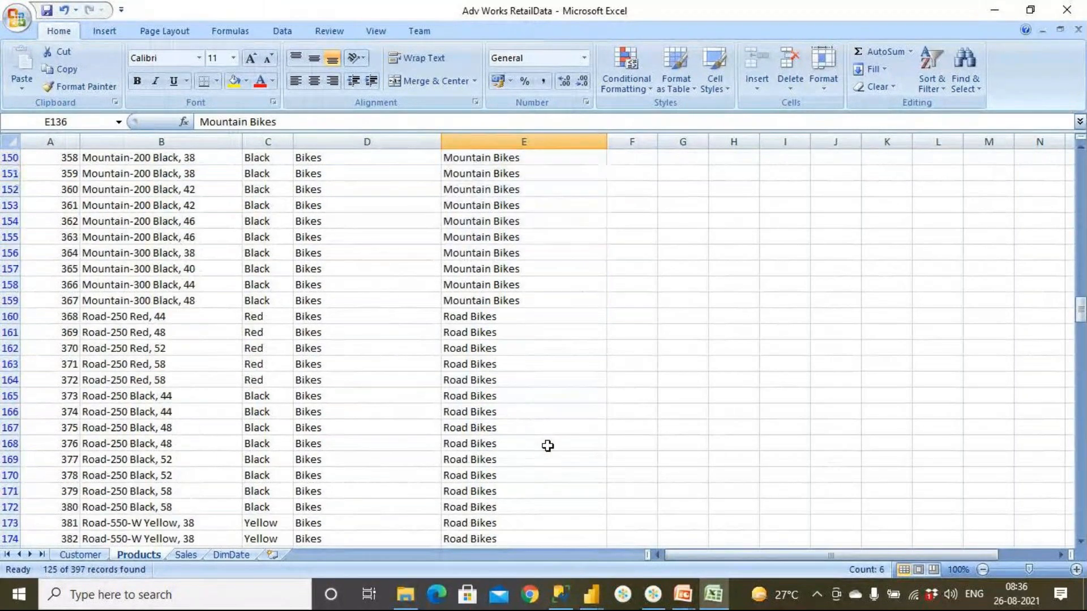
{"action": "left_click_drag", "start_coordinate": [533, 320], "coordinate": [555, 477]}
{"action": "scroll", "coordinate": [543, 436], "scroll_direction": "down", "scroll_amount": 5}
{"action": "left_click", "coordinate": [554, 444]}
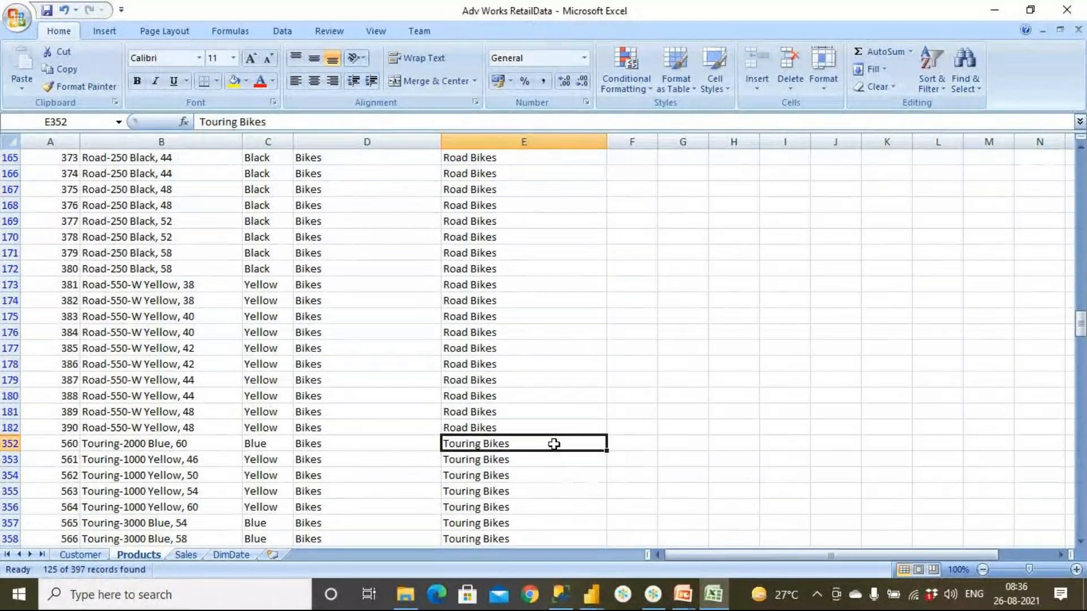
{"action": "scroll", "coordinate": [553, 444], "scroll_direction": "down", "scroll_amount": 7}
{"action": "left_click_drag", "start_coordinate": [366, 300], "coordinate": [361, 433]}
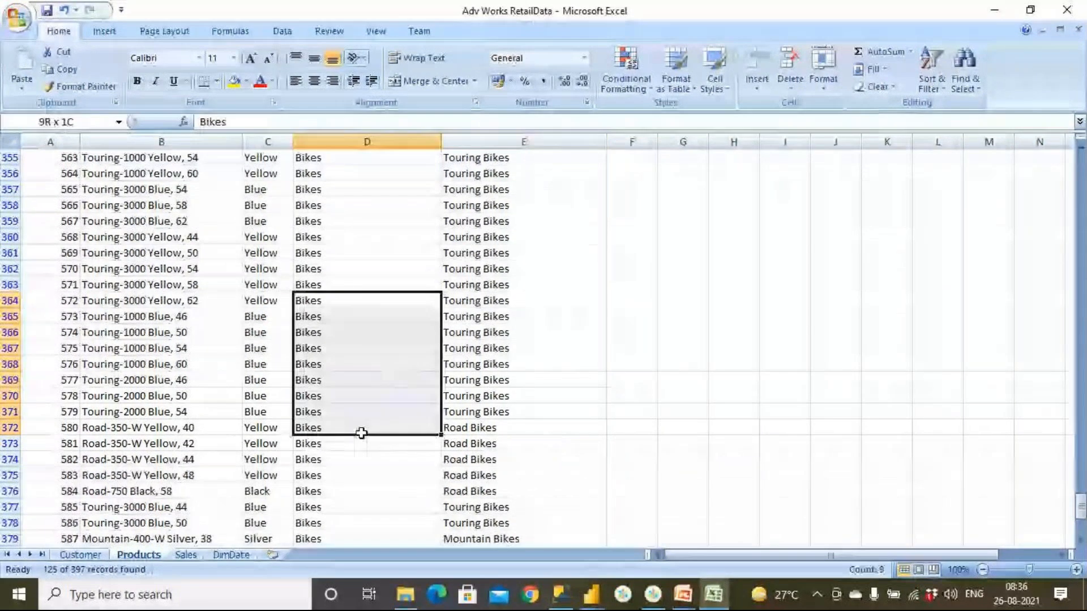
{"action": "left_click_drag", "start_coordinate": [566, 266], "coordinate": [577, 425]}
{"action": "scroll", "coordinate": [577, 426], "scroll_direction": "down", "scroll_amount": 4}
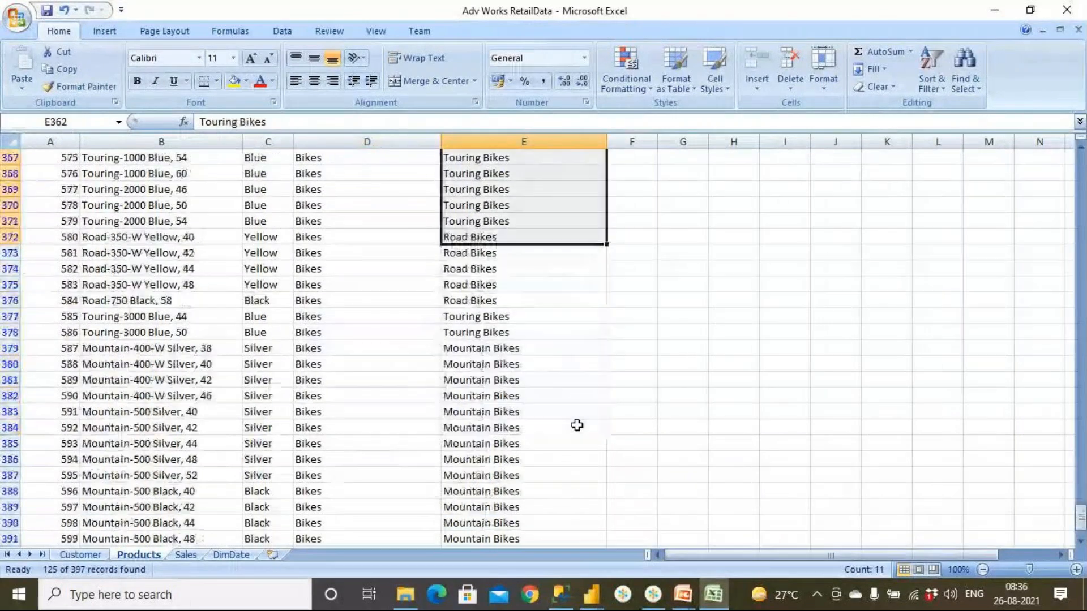
{"action": "left_click_drag", "start_coordinate": [556, 385], "coordinate": [558, 472]}
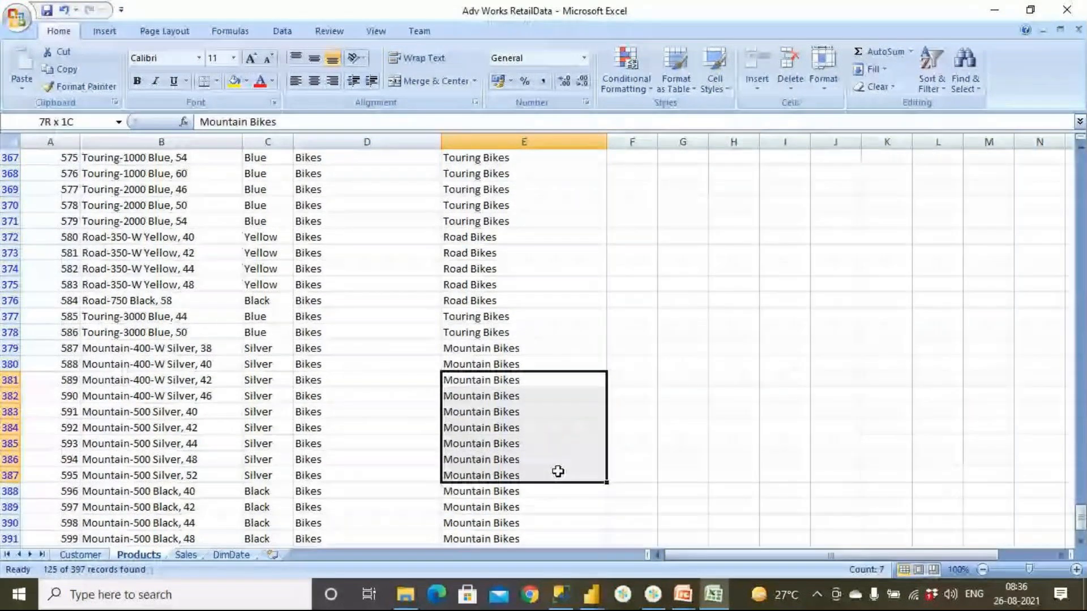
- Check the subcategories available under Bikes in the SubcategoryName filter list, keeping all of them selected
{"action": "scroll", "coordinate": [560, 472], "scroll_direction": "up", "scroll_amount": 20}
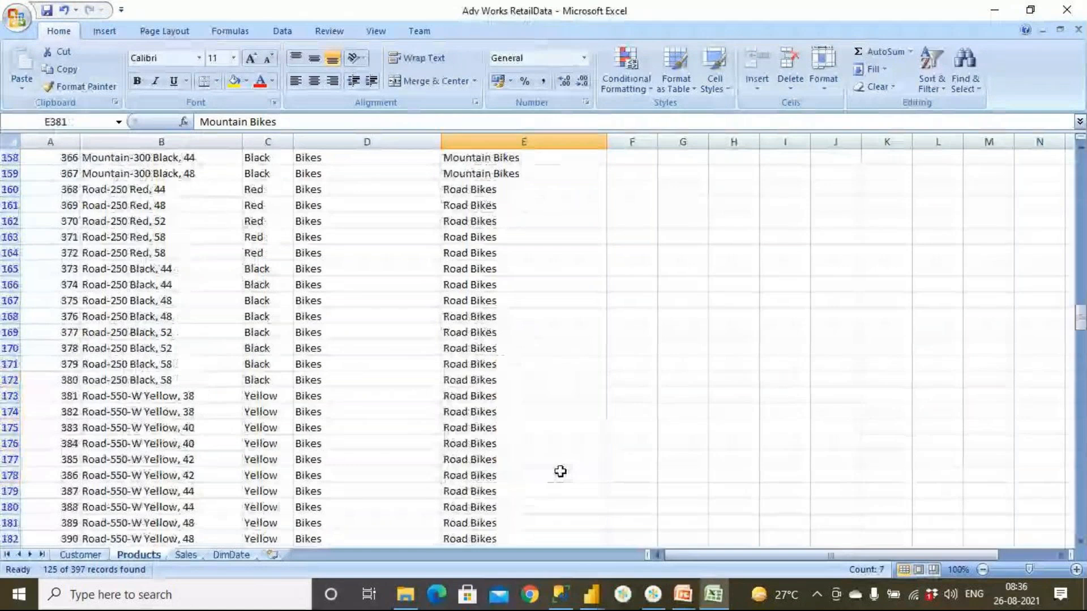
{"action": "scroll", "coordinate": [560, 471], "scroll_direction": "up", "scroll_amount": 19}
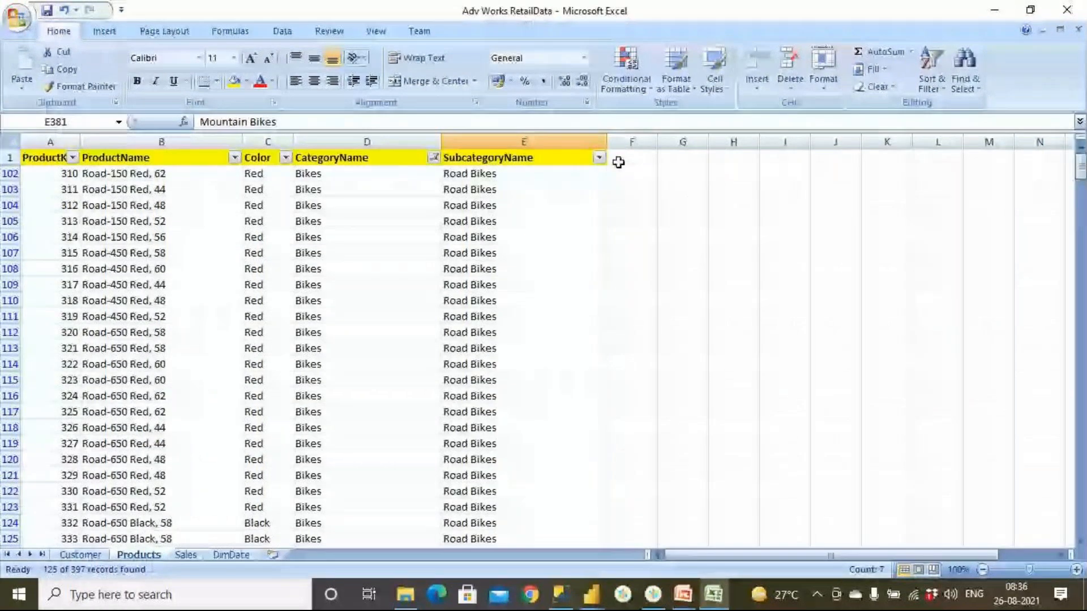
{"action": "left_click", "coordinate": [599, 157]}
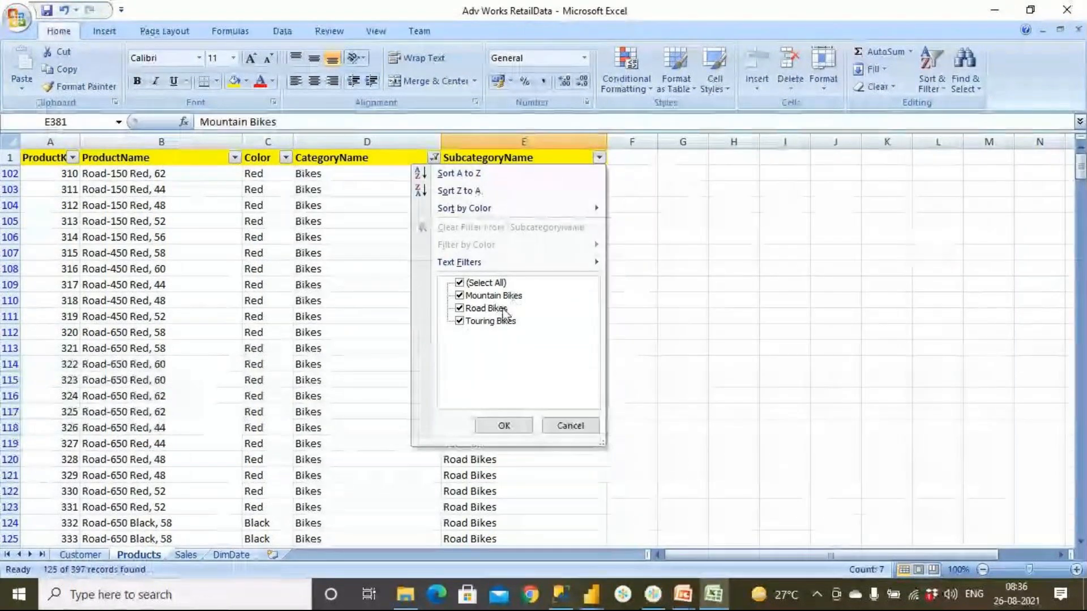
{"action": "left_click", "coordinate": [515, 435]}
- Change the CategoryName filter from Bikes to show only Clothing
{"action": "left_click", "coordinate": [434, 158]}
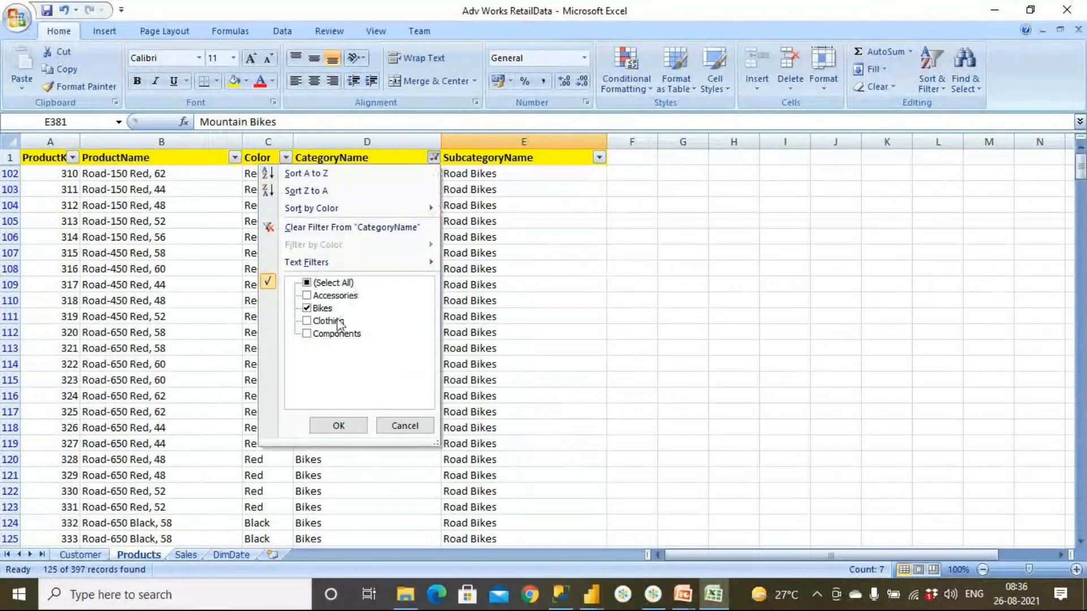
{"action": "left_click", "coordinate": [321, 308]}
{"action": "left_click", "coordinate": [325, 321]}
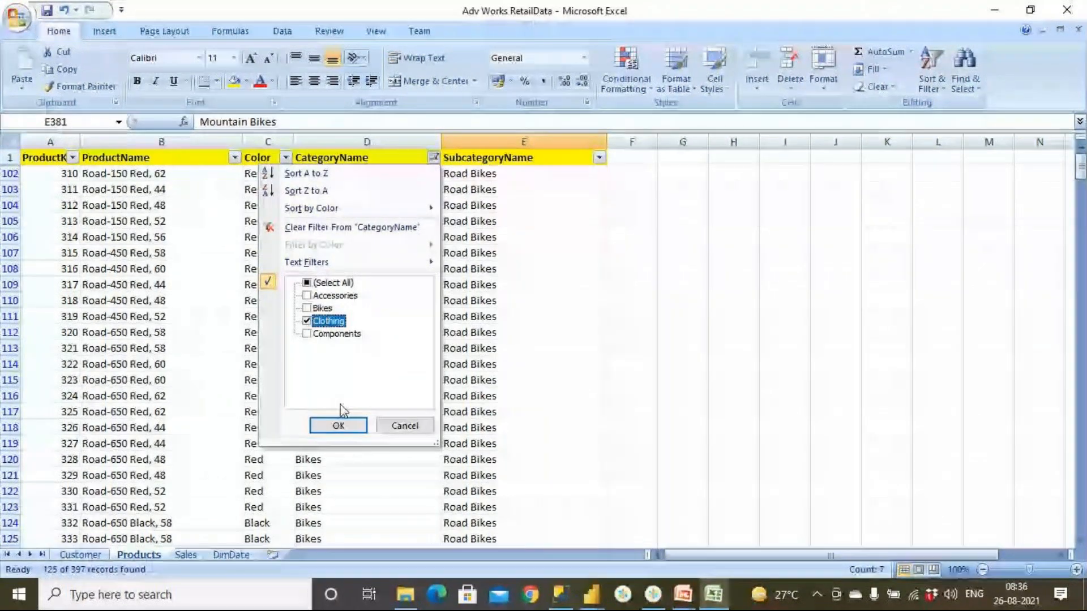
{"action": "left_click", "coordinate": [339, 426]}
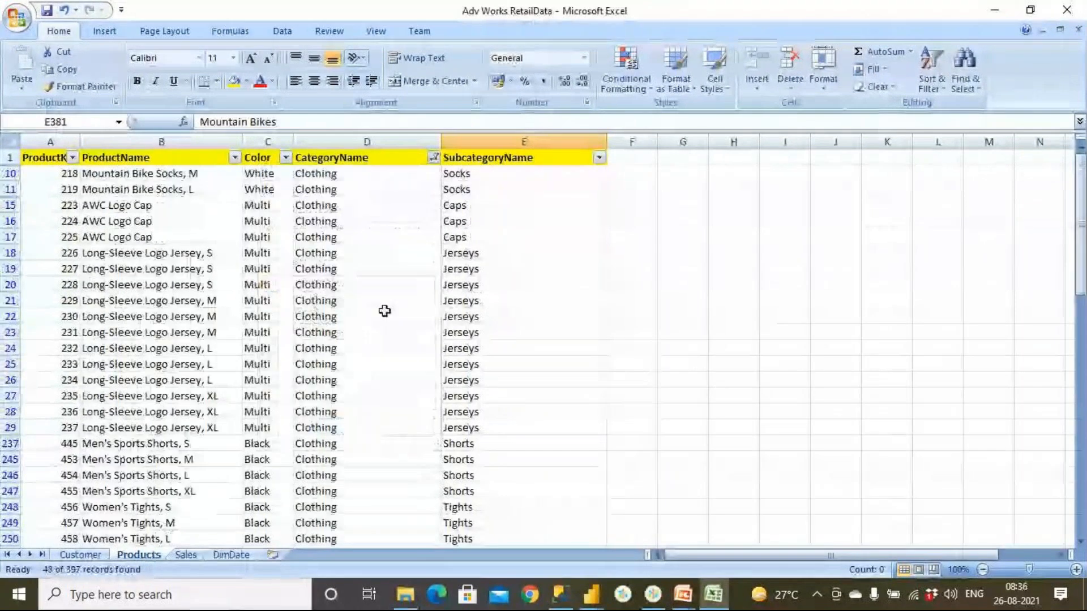
- Examine the subcategories of the filtered clothing products, from Socks, Caps and Jerseys down to Bib-Shorts, Gloves and Vests
{"action": "left_click_drag", "start_coordinate": [490, 176], "coordinate": [502, 235]}
{"action": "left_click", "coordinate": [509, 252]}
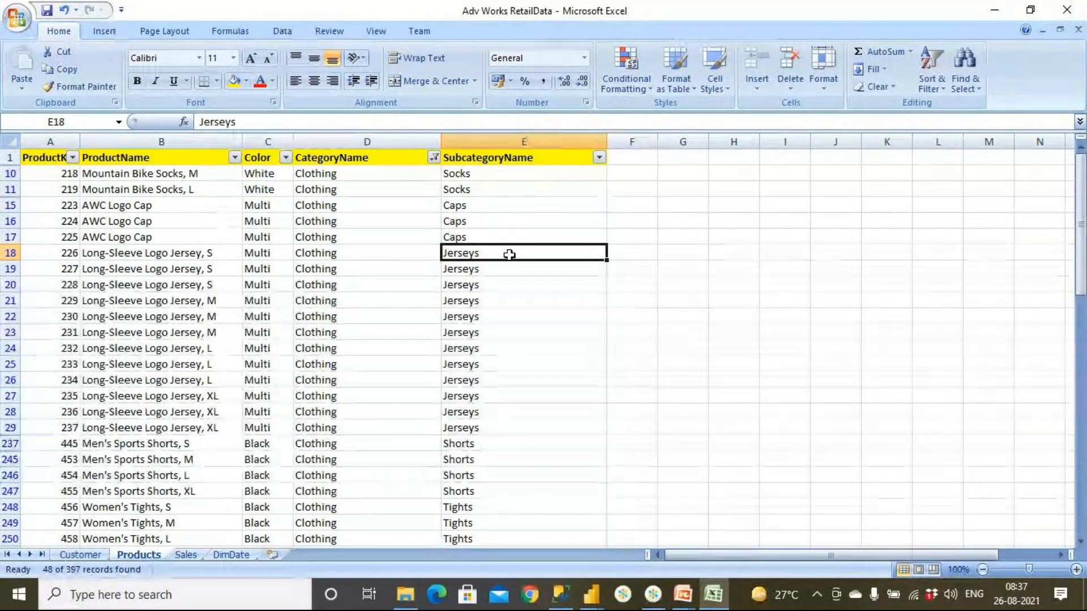
{"action": "scroll", "coordinate": [510, 255], "scroll_direction": "down", "scroll_amount": 3}
{"action": "left_click_drag", "start_coordinate": [493, 347], "coordinate": [500, 439]}
{"action": "left_click", "coordinate": [502, 444]}
{"action": "scroll", "coordinate": [502, 444], "scroll_direction": "down", "scroll_amount": 3}
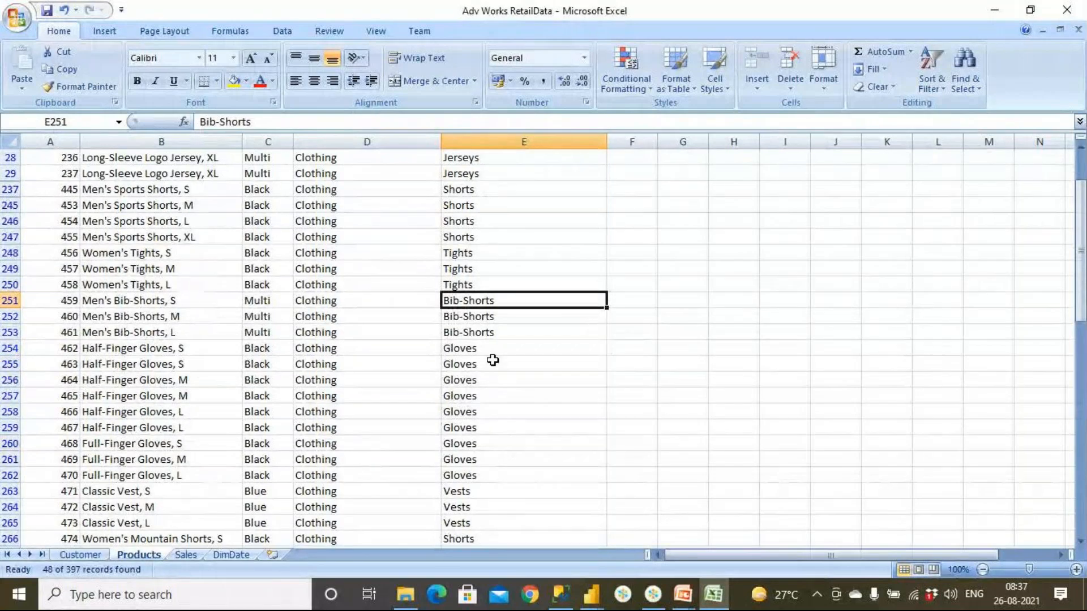
{"action": "left_click_drag", "start_coordinate": [493, 348], "coordinate": [493, 441]}
{"action": "left_click_drag", "start_coordinate": [340, 348], "coordinate": [371, 490]}
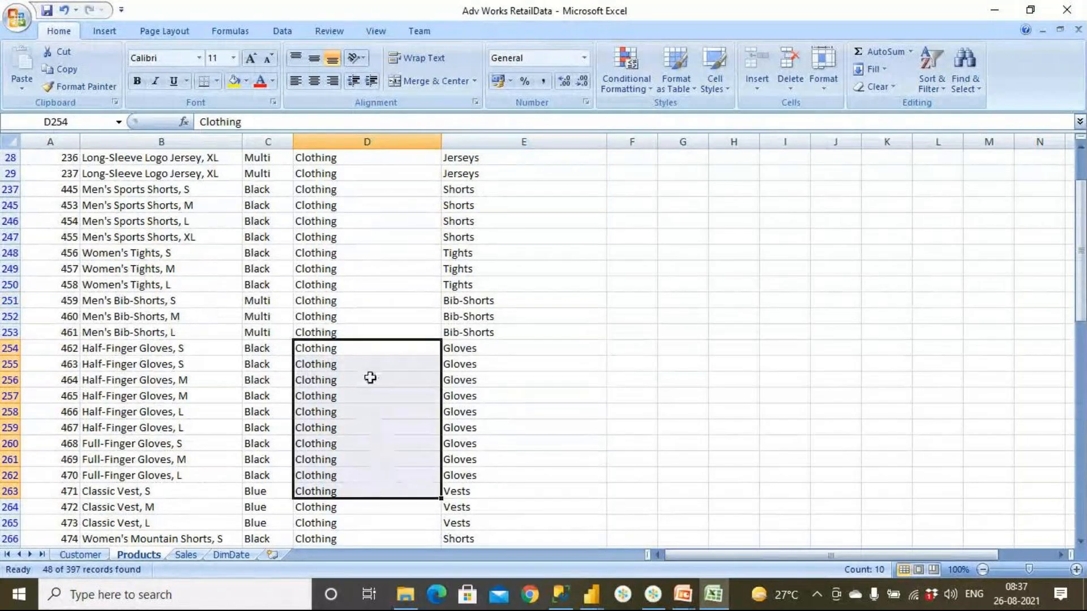
{"action": "left_click_drag", "start_coordinate": [358, 208], "coordinate": [378, 407]}
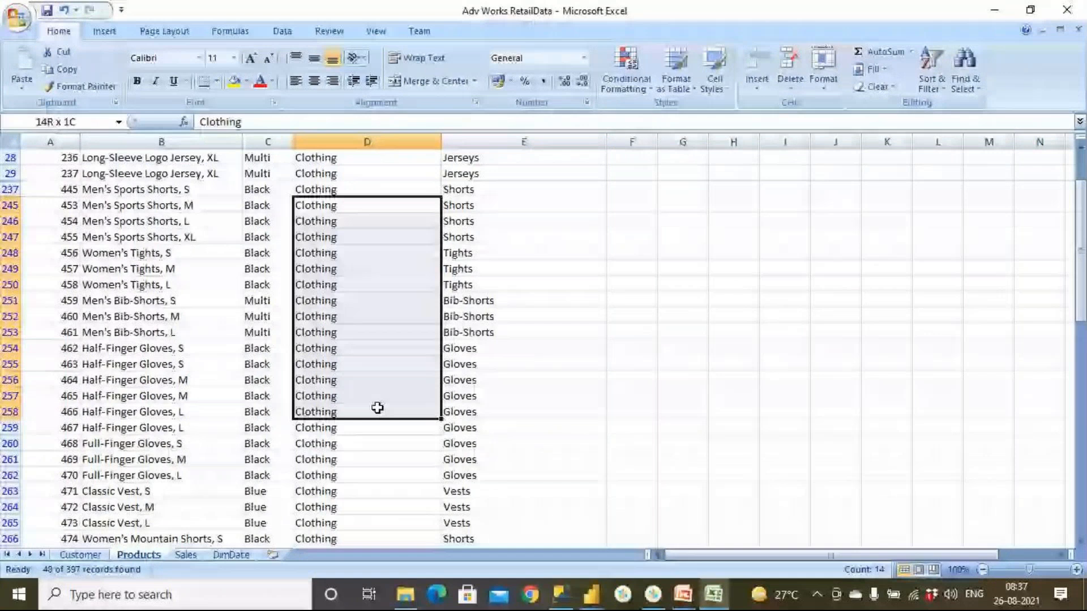
- Check the subcategories available under Clothing in the SubcategoryName filter list, leaving the filter unapplied
{"action": "scroll", "coordinate": [357, 180], "scroll_direction": "up", "scroll_amount": 5}
{"action": "left_click_drag", "start_coordinate": [465, 301], "coordinate": [523, 396]}
{"action": "left_click", "coordinate": [599, 158]}
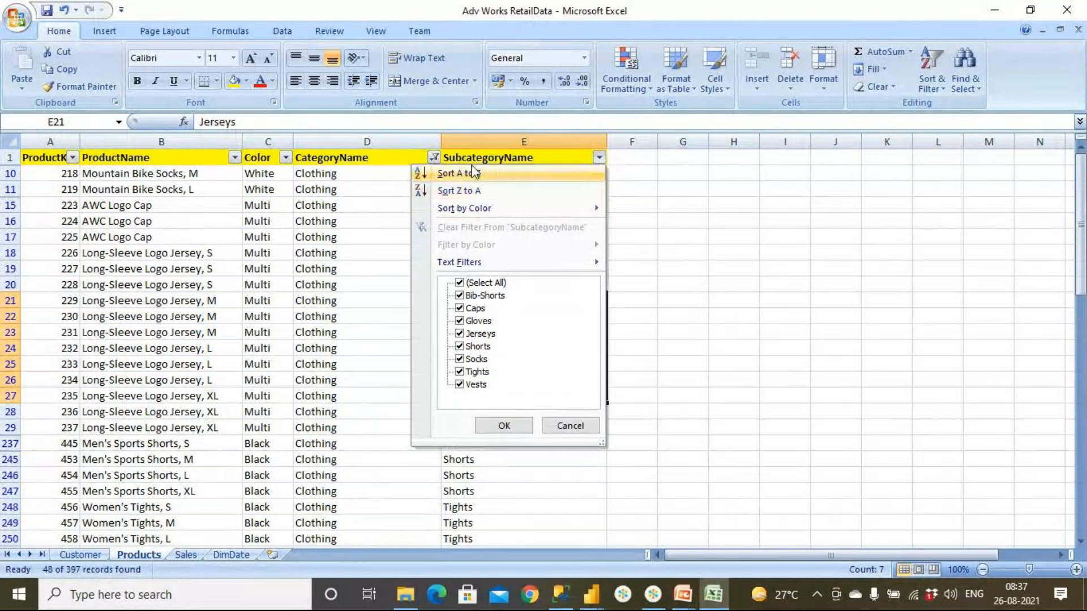
{"action": "left_click", "coordinate": [566, 428]}
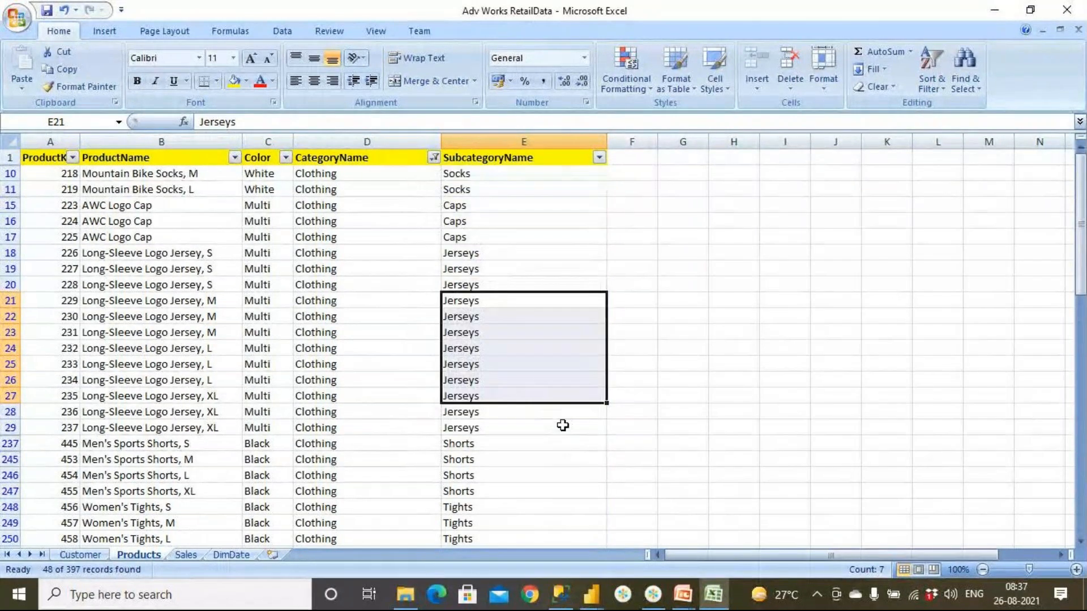
- Change the CategoryName filter from Clothing to show only Components
{"action": "left_click", "coordinate": [433, 158]}
{"action": "left_click", "coordinate": [333, 334]}
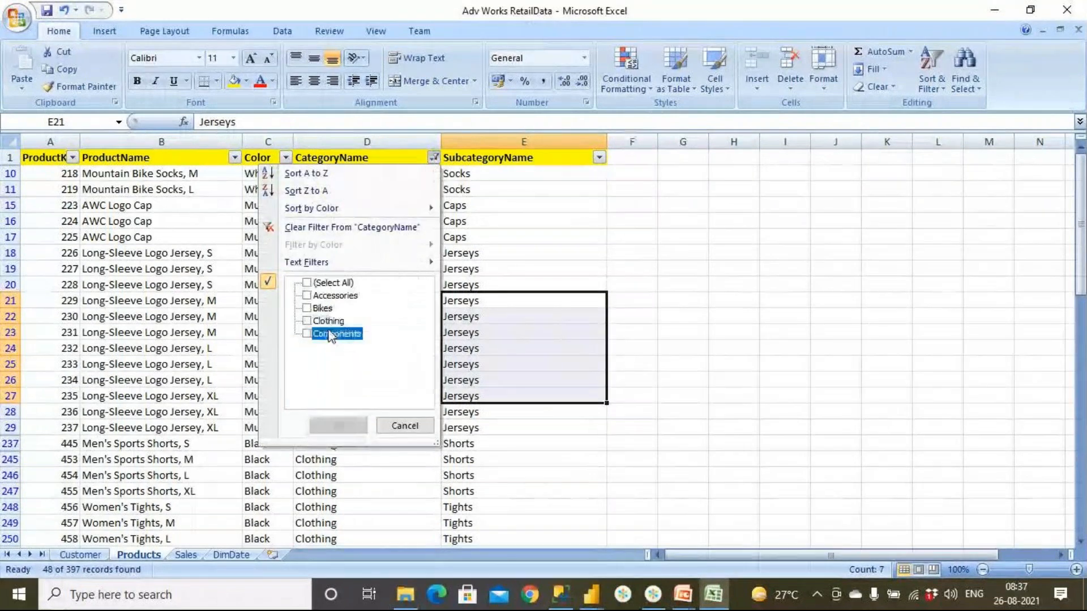
{"action": "left_click", "coordinate": [338, 426]}
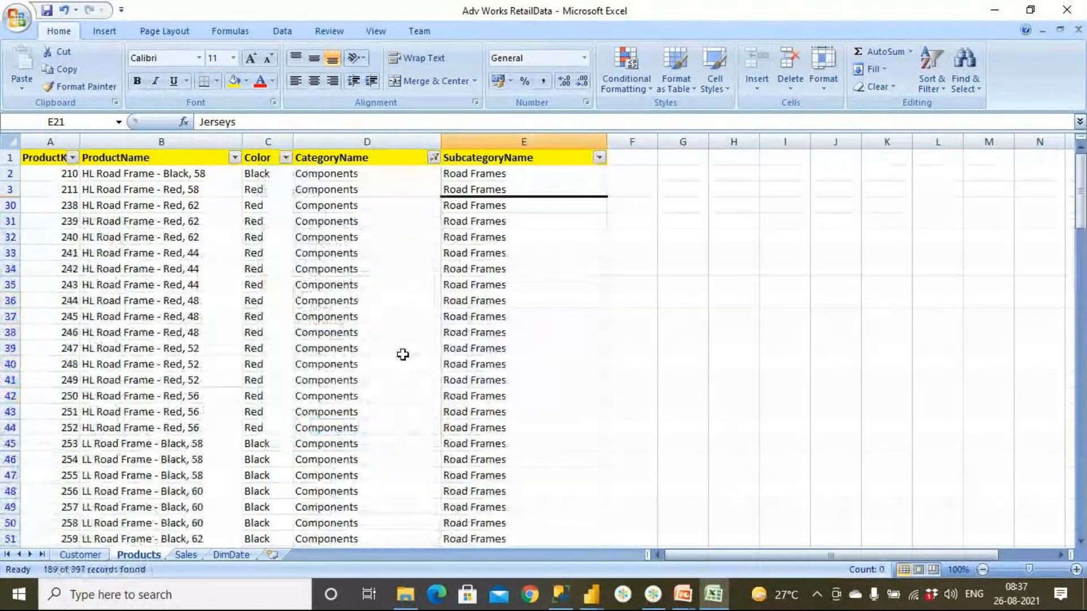
- Review the product names of the filtered components, including the road frames and mountain frames
{"action": "scroll", "coordinate": [262, 237], "scroll_direction": "down", "scroll_amount": 11}
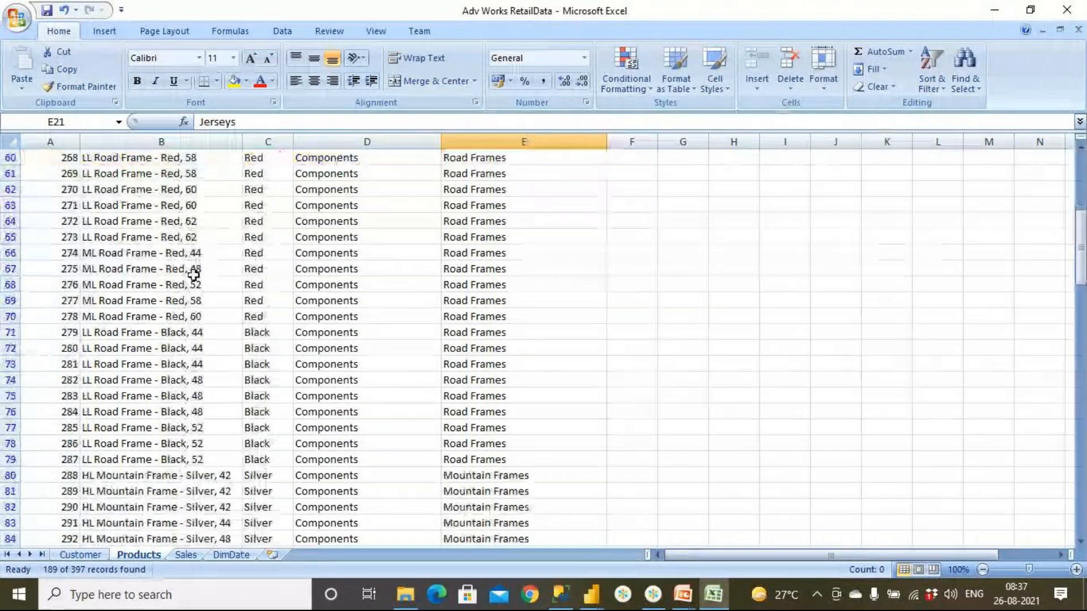
{"action": "scroll", "coordinate": [194, 276], "scroll_direction": "down", "scroll_amount": 6}
{"action": "left_click_drag", "start_coordinate": [165, 221], "coordinate": [218, 492]}
- Check the full list of subcategories under Components in the SubcategoryName filter, leaving the filter unapplied
{"action": "scroll", "coordinate": [219, 400], "scroll_direction": "up", "scroll_amount": 16}
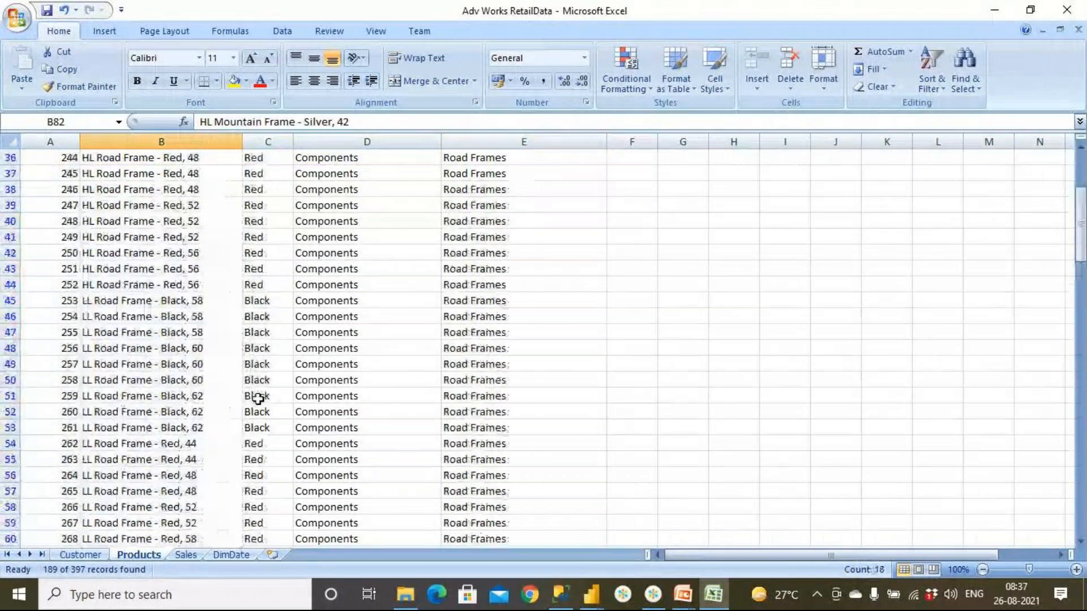
{"action": "left_click", "coordinate": [599, 157]}
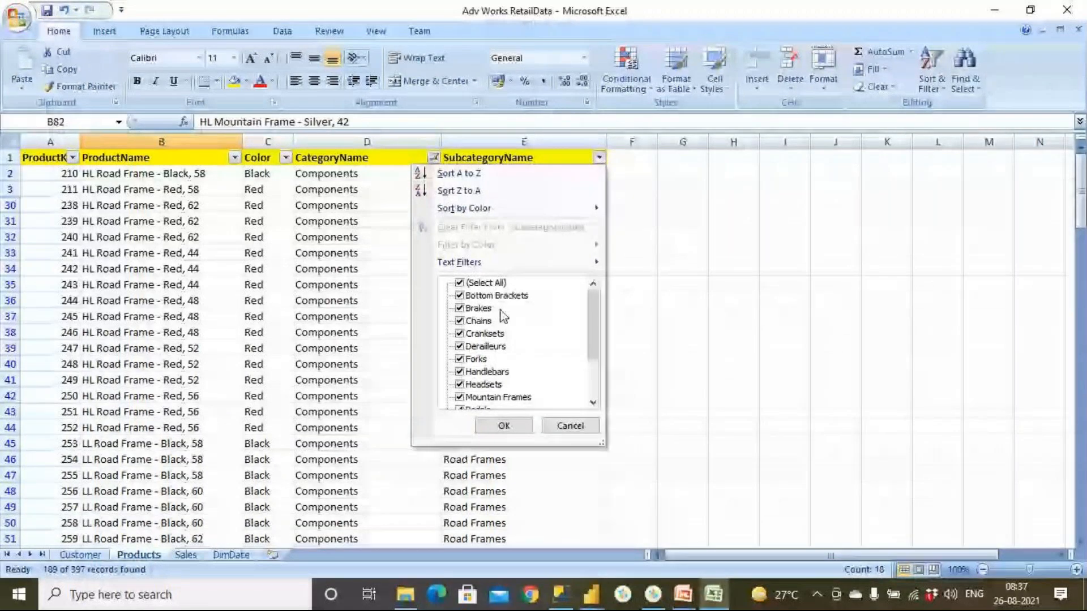
{"action": "scroll", "coordinate": [512, 375], "scroll_direction": "down", "scroll_amount": 2}
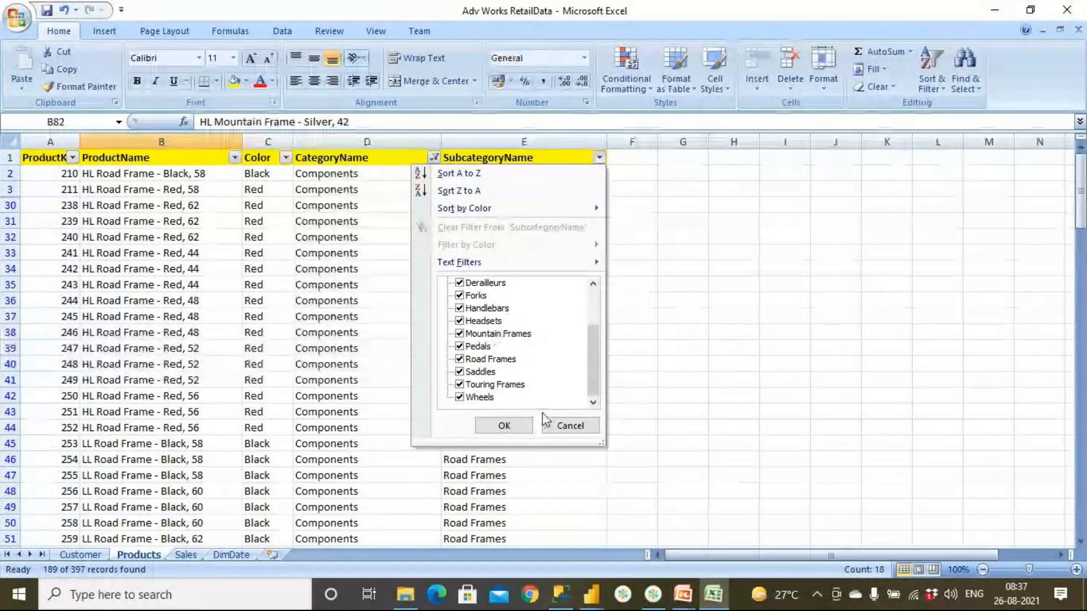
{"action": "left_click", "coordinate": [556, 428]}
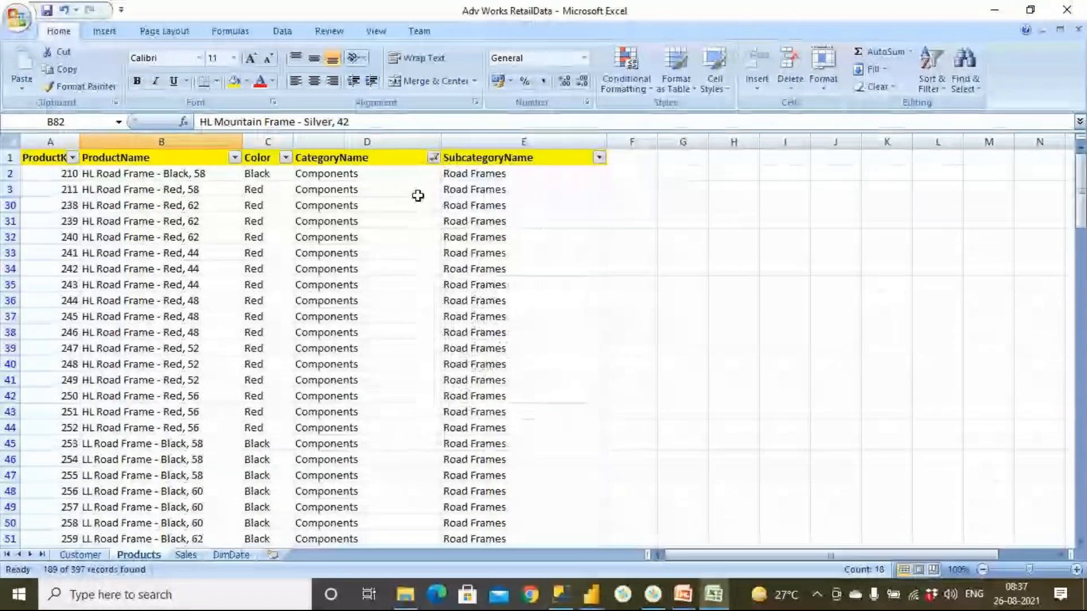
- Select all categories in the CategoryName filter to show every product again
{"action": "left_click", "coordinate": [434, 158]}
{"action": "left_click", "coordinate": [306, 283]}
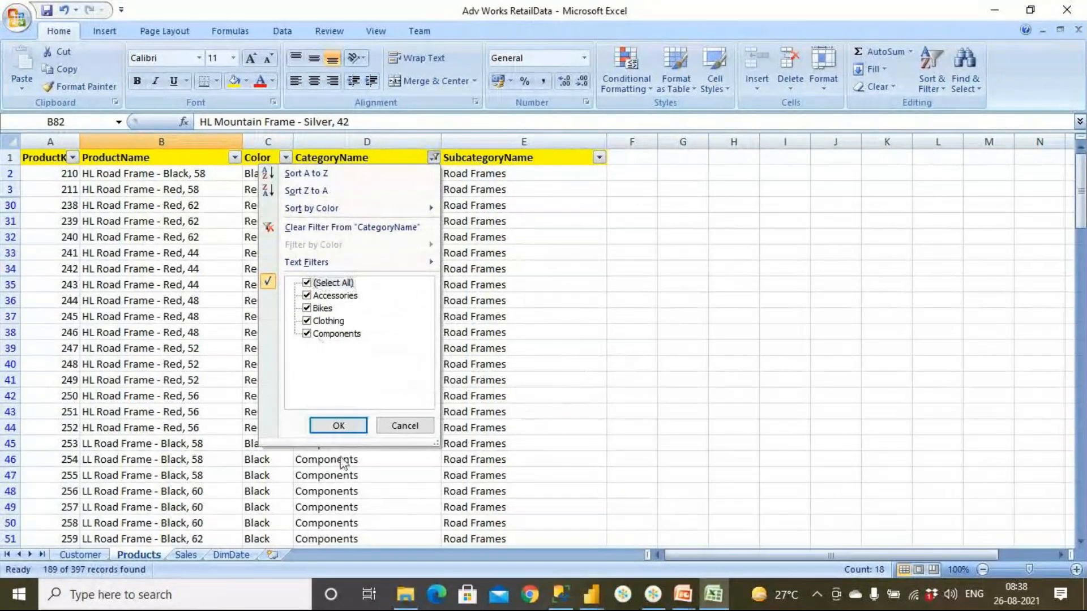
{"action": "left_click", "coordinate": [340, 426]}
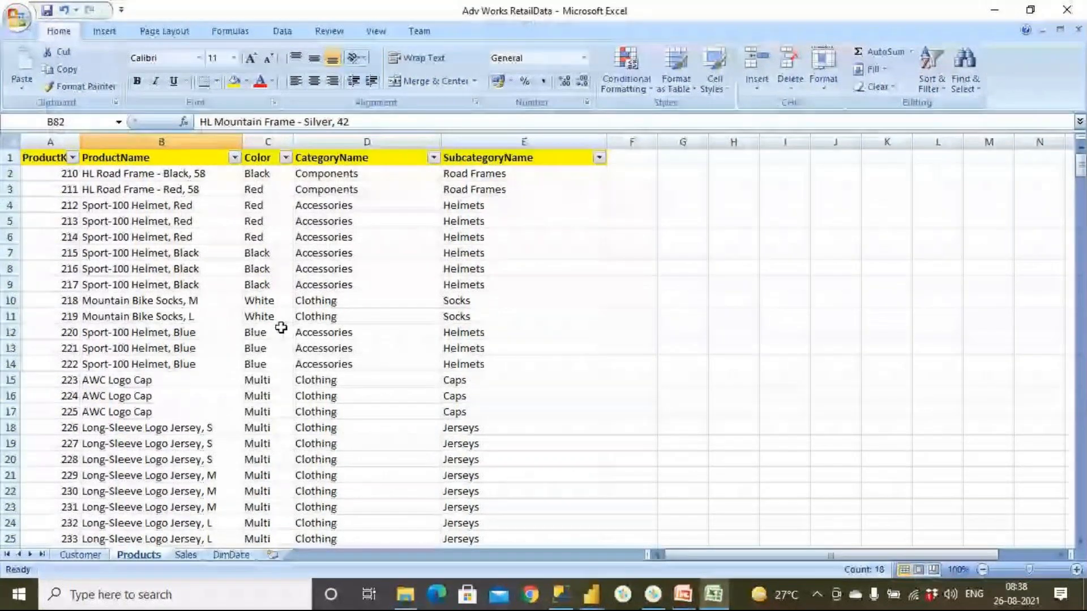
- Look at the Color column of the Products sheet, then view the Sales sheet and return to Products
{"action": "left_click", "coordinate": [268, 174]}
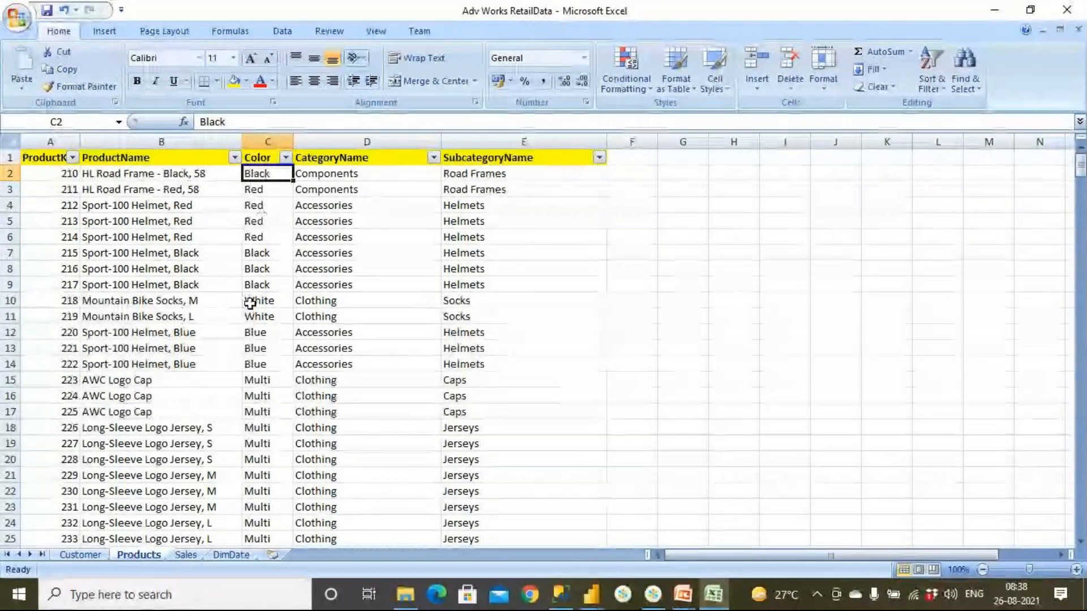
{"action": "left_click", "coordinate": [186, 555]}
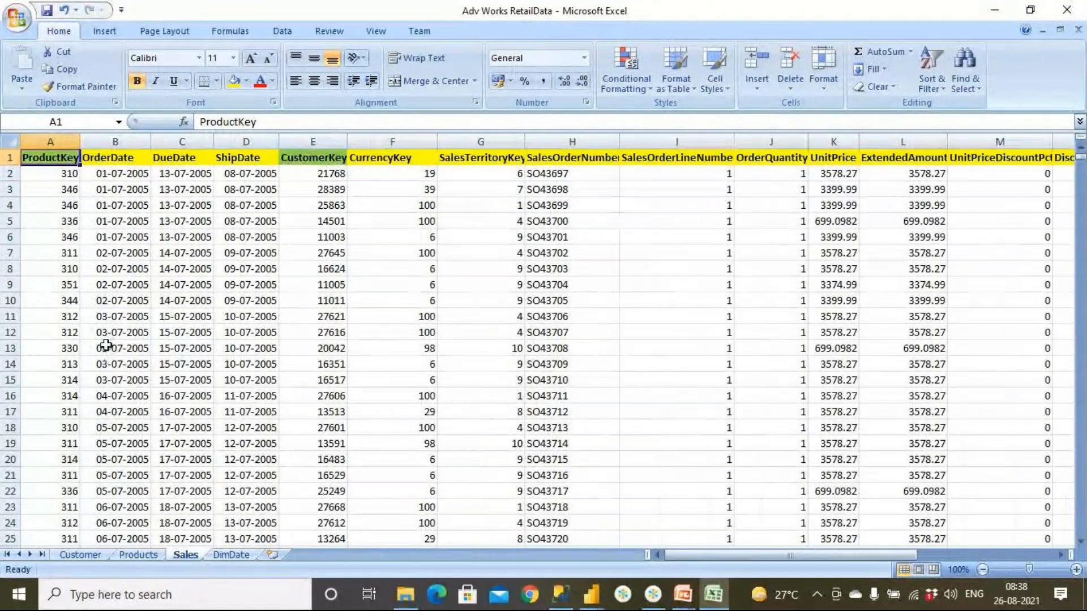
{"action": "left_click", "coordinate": [138, 555]}
- Turn off filtering for the Products header row, starting from the ProductKey header cell
{"action": "left_click", "coordinate": [46, 161]}
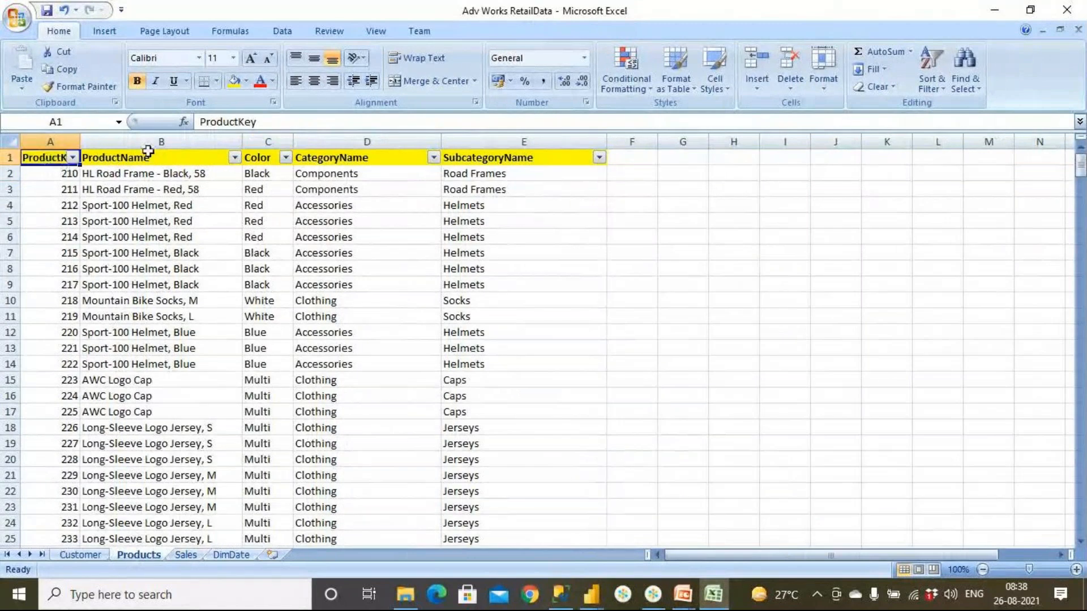
{"action": "left_click", "coordinate": [929, 89]}
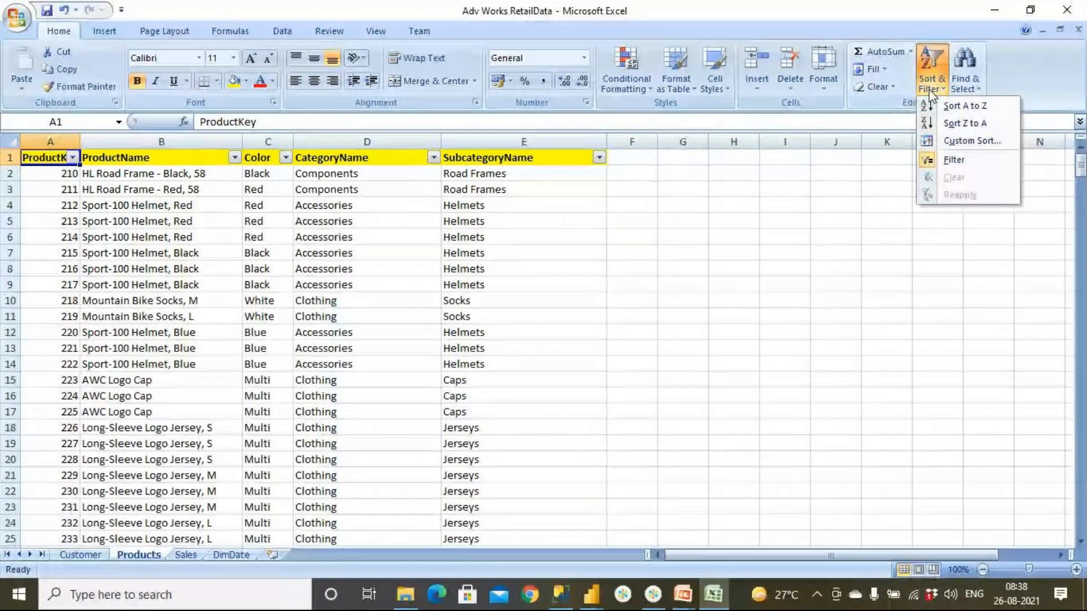
{"action": "left_click", "coordinate": [951, 163]}
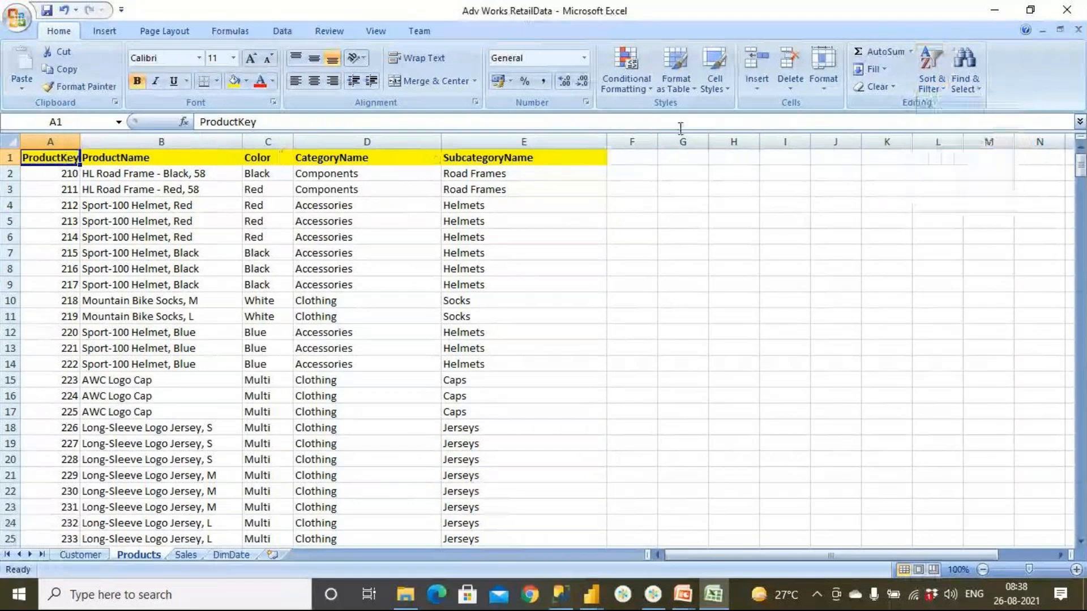
- View the workbook's Sales sheet, switch to Power Query Editor, and close it while applying the loaded queries to the report
{"action": "left_click", "coordinate": [283, 173]}
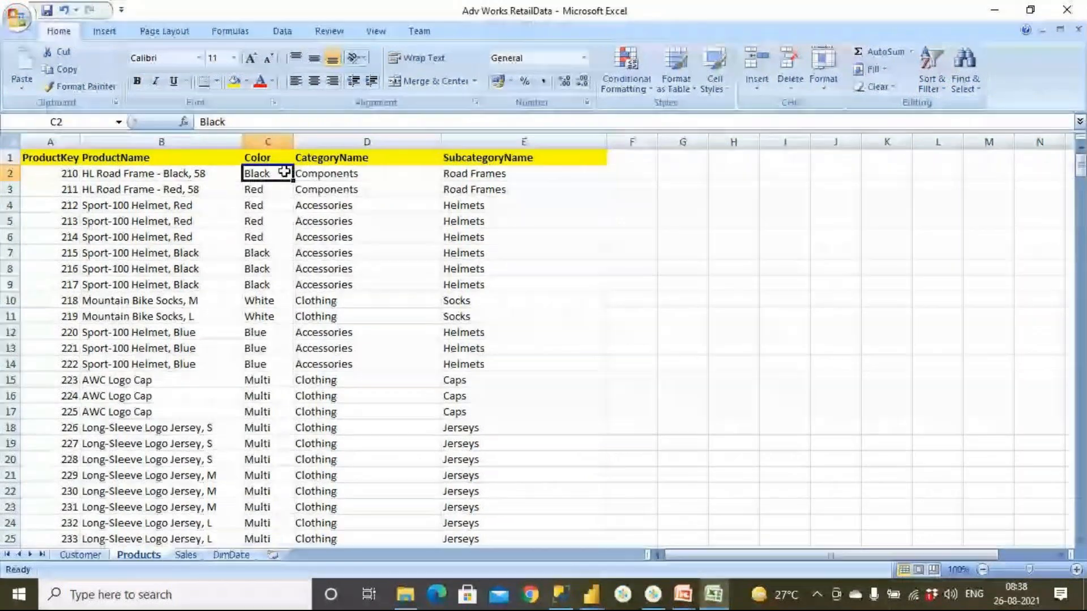
{"action": "left_click", "coordinate": [186, 555]}
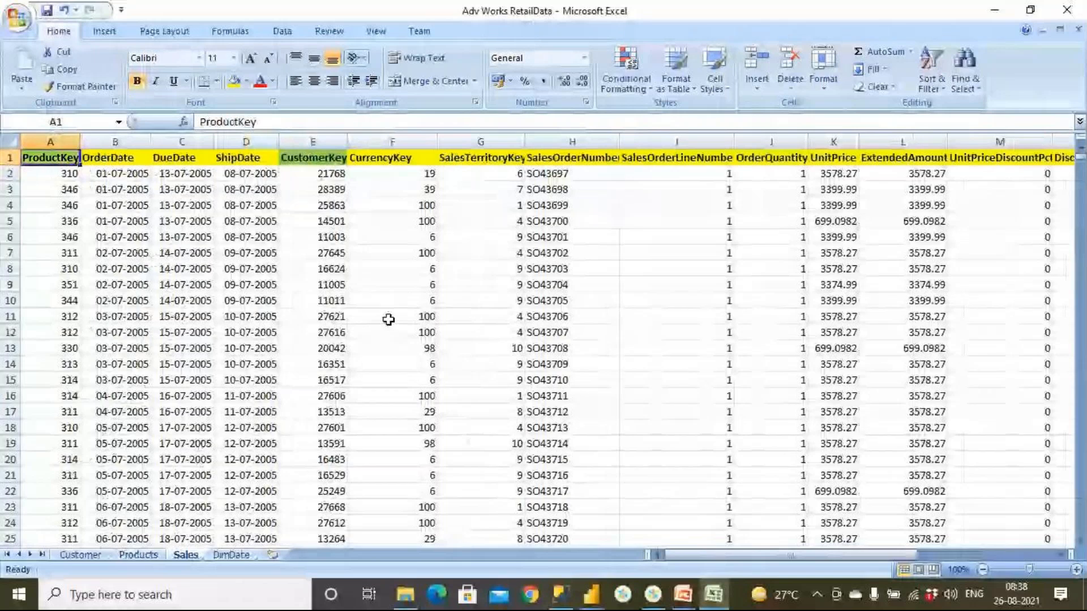
{"action": "left_click", "coordinate": [591, 595]}
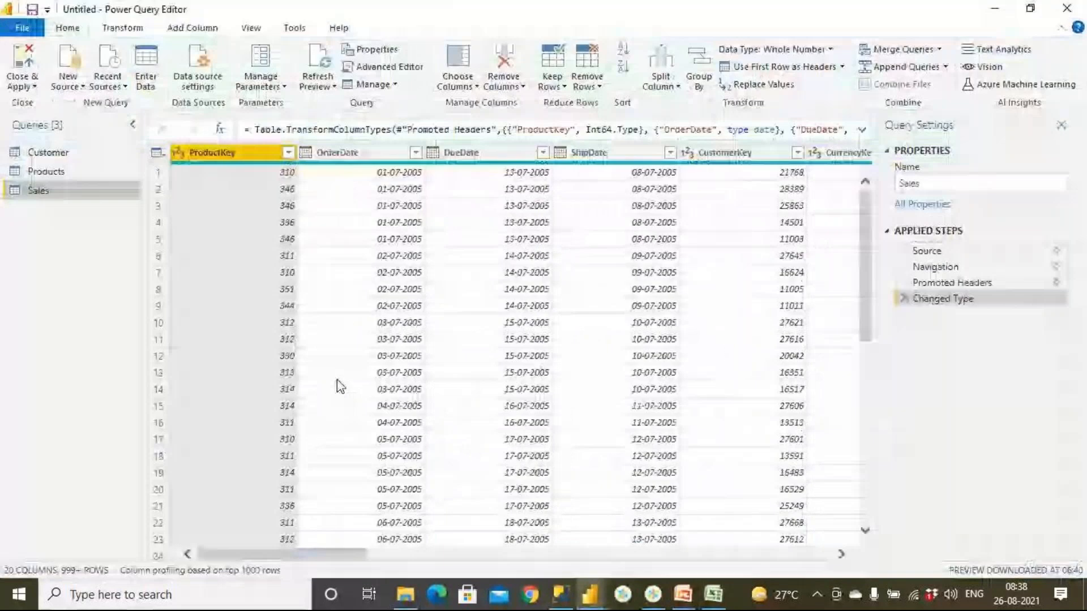
{"action": "left_click", "coordinate": [23, 59]}
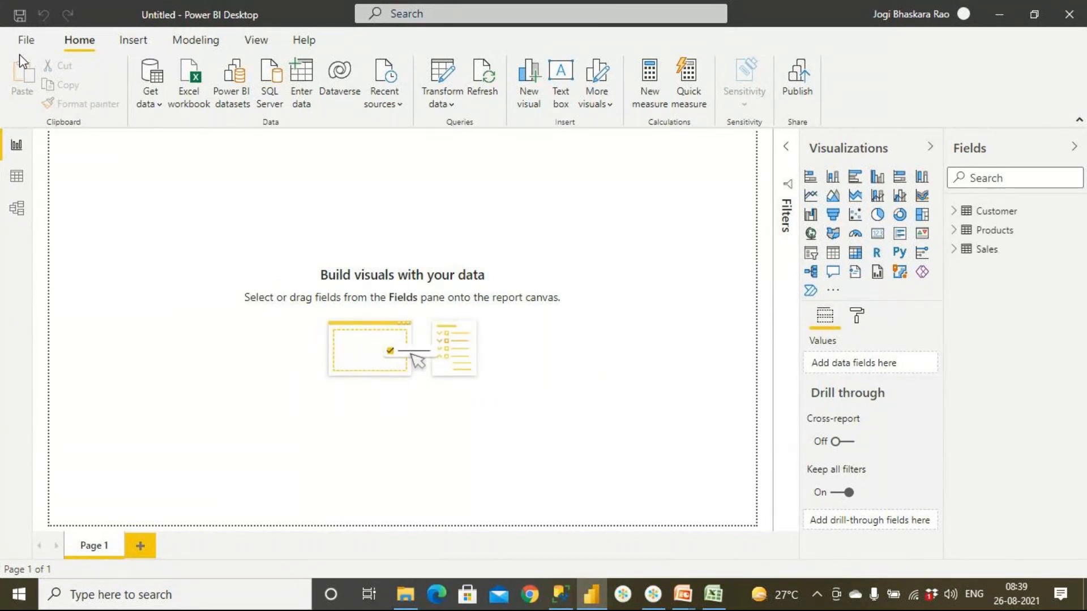
- Look at the Model view and the Customer table in Data view, and return to the Report view
{"action": "left_click", "coordinate": [26, 207]}
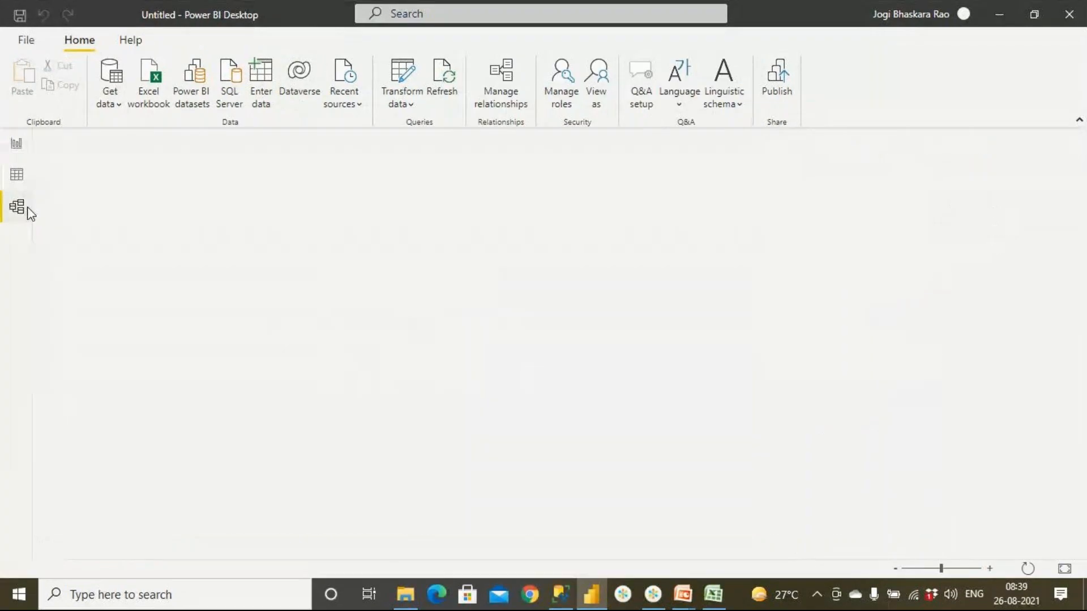
{"action": "left_click", "coordinate": [24, 176]}
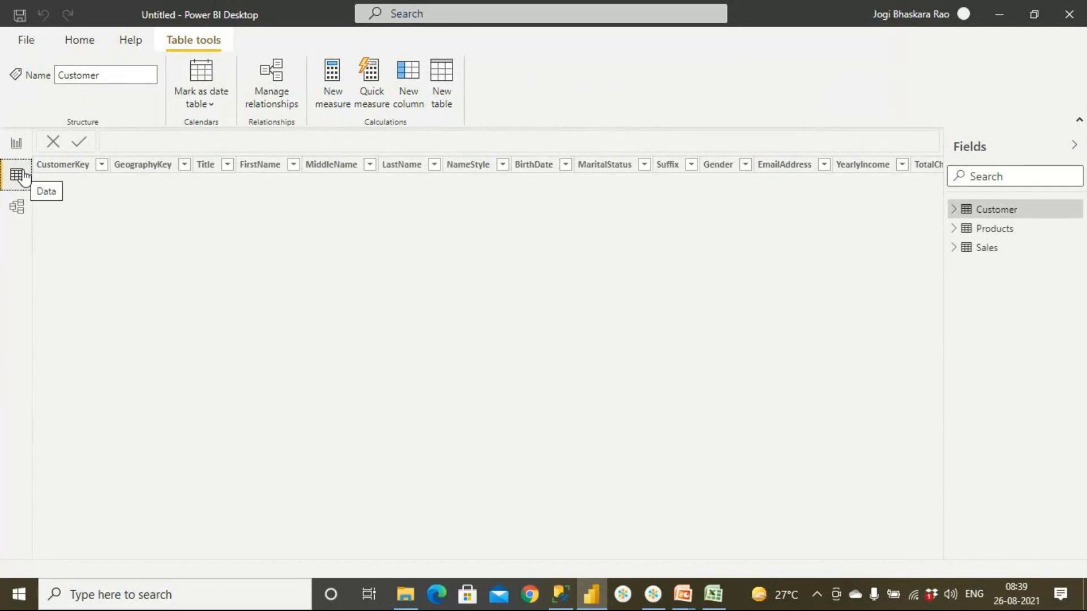
{"action": "left_click", "coordinate": [17, 146]}
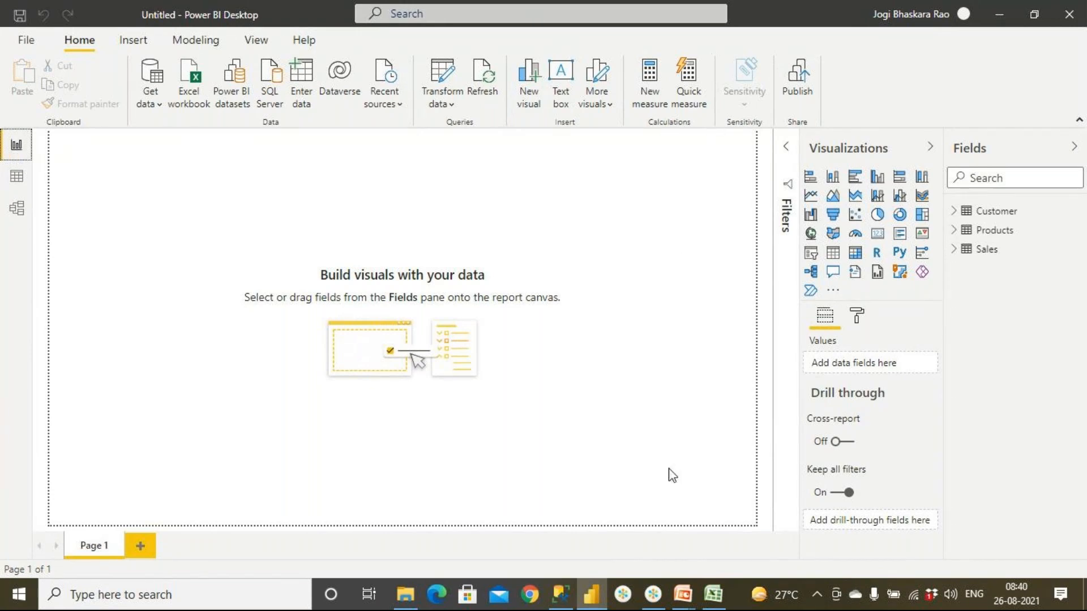
- Switch to the presentation to read the CALCULATE and AND filter example slides, and return to Power BI Desktop
{"action": "mouse_move", "coordinate": [689, 598]}
{"action": "left_click", "coordinate": [770, 504]}
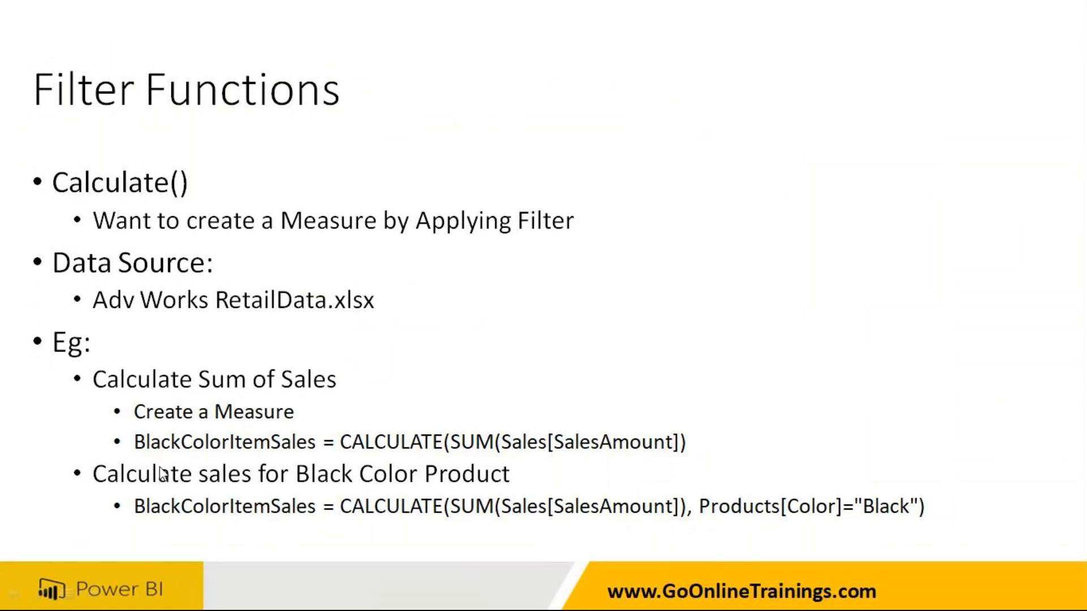
{"action": "left_click", "coordinate": [326, 396]}
{"action": "left_click", "coordinate": [328, 397]}
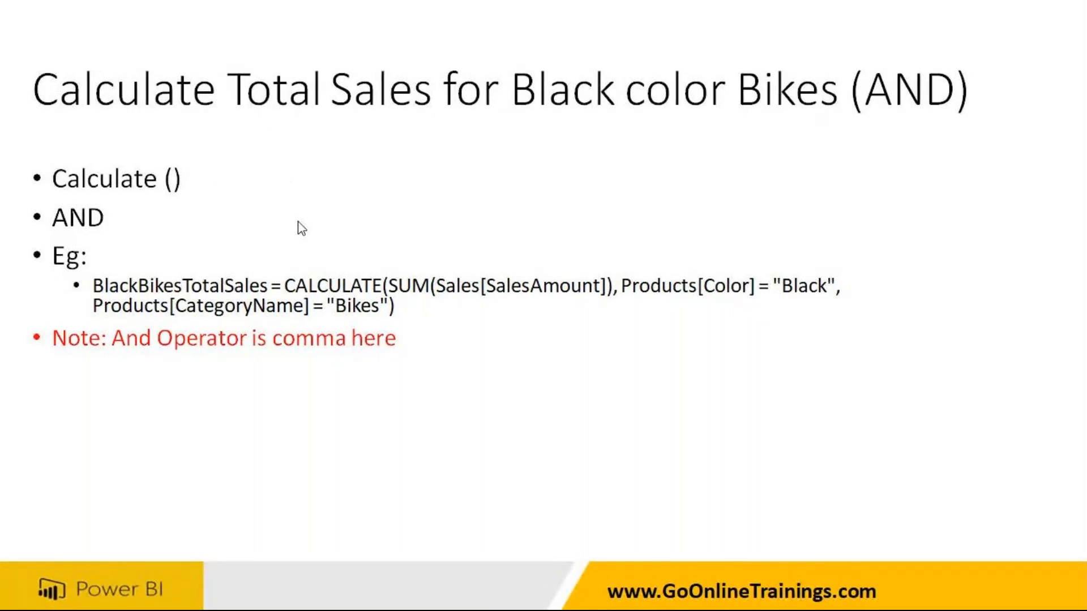
{"action": "key", "text": "super"}
{"action": "left_click", "coordinate": [593, 596]}
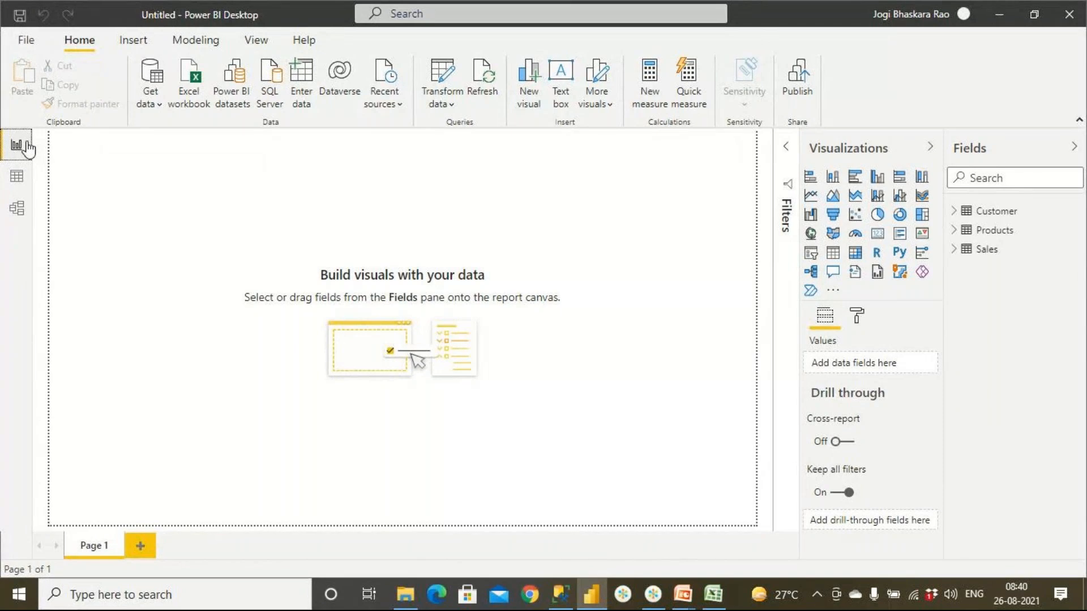
- Create a new measure and name it SalesForBlackColorProds in the formula
{"action": "left_click", "coordinate": [651, 108]}
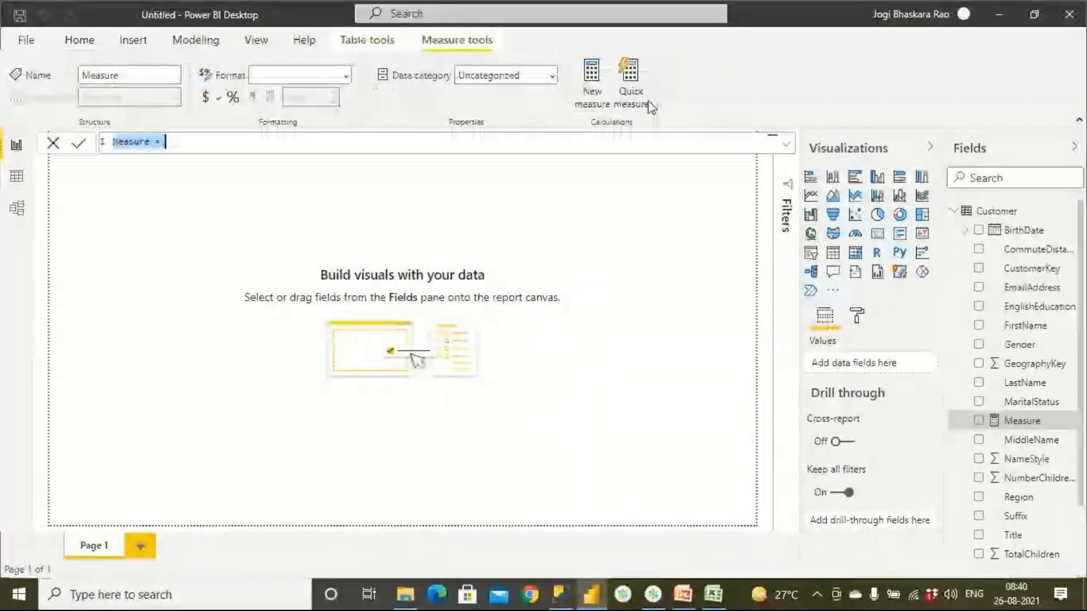
{"action": "double_click", "coordinate": [131, 142]}
{"action": "type", "text": "SalesFor"}
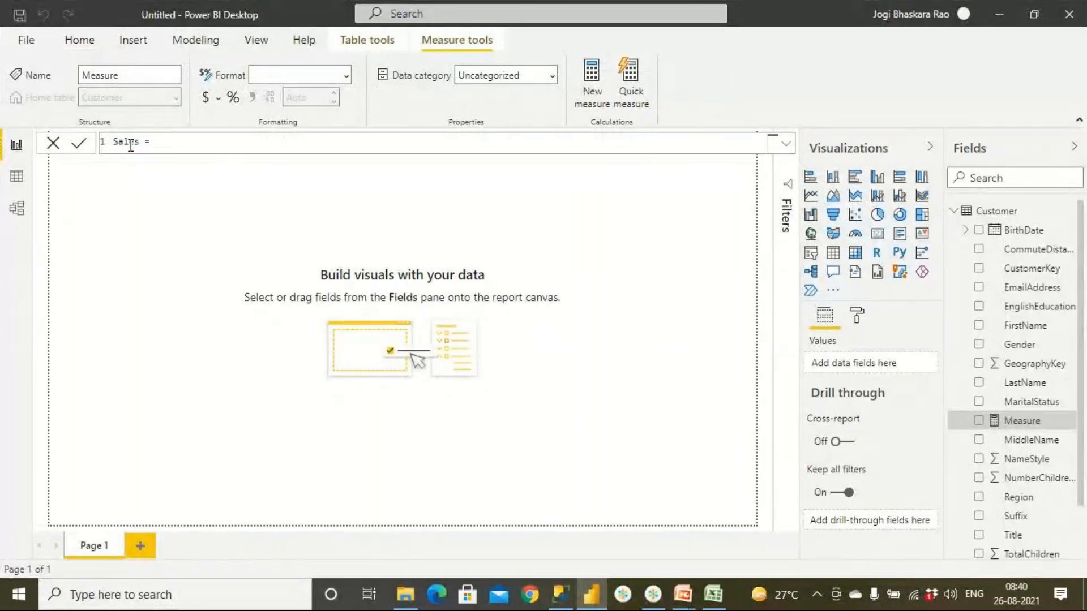
{"action": "type", "text": "BlackColorProds = "}
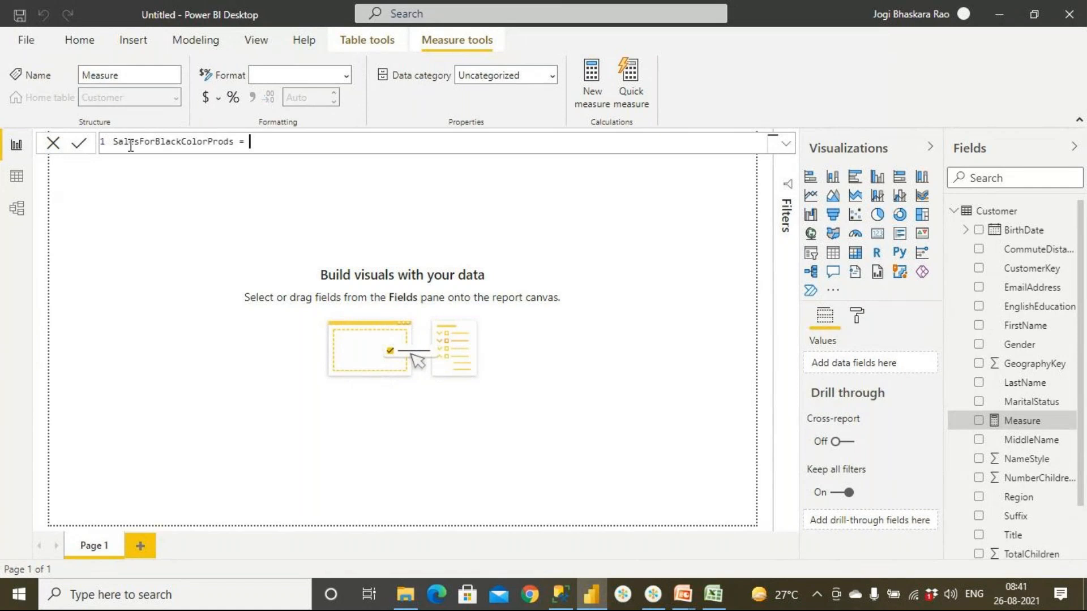
{"action": "type", "text": "cal"}
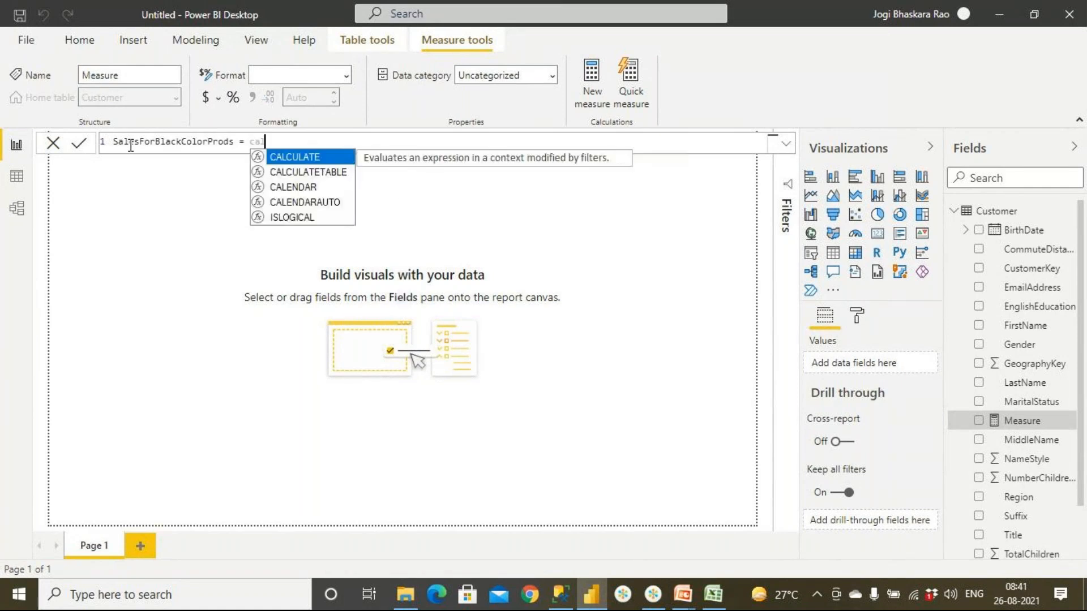
- Enter the CALCULATE function in the measure formula with Sum(Sales[SalesAmount]) as its expression
{"action": "key", "text": "Tab"}
{"action": "type", "text": "("}
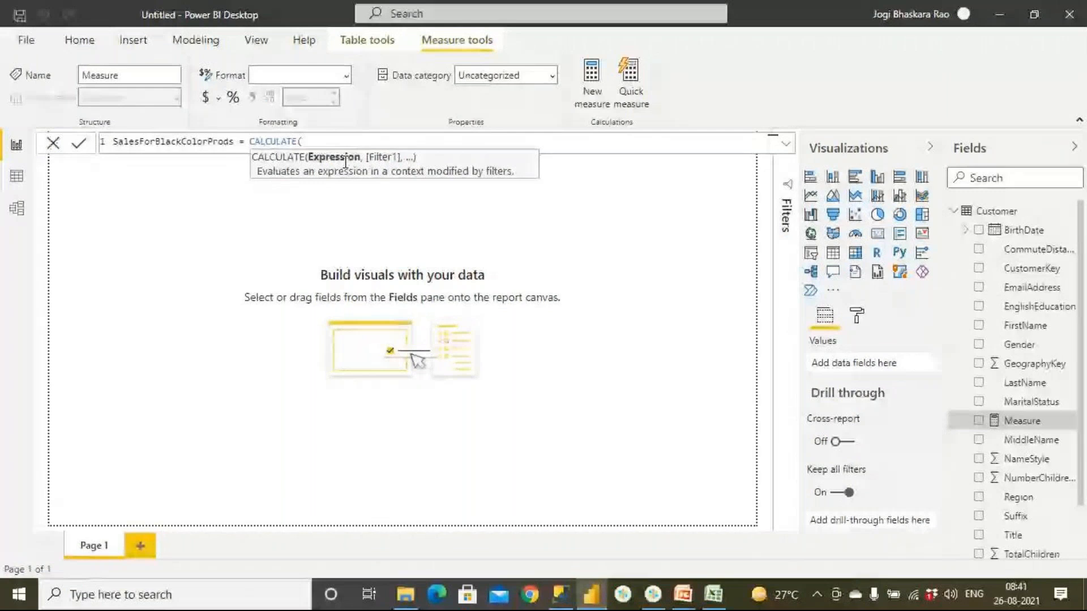
{"action": "type", "text": "Sum"}
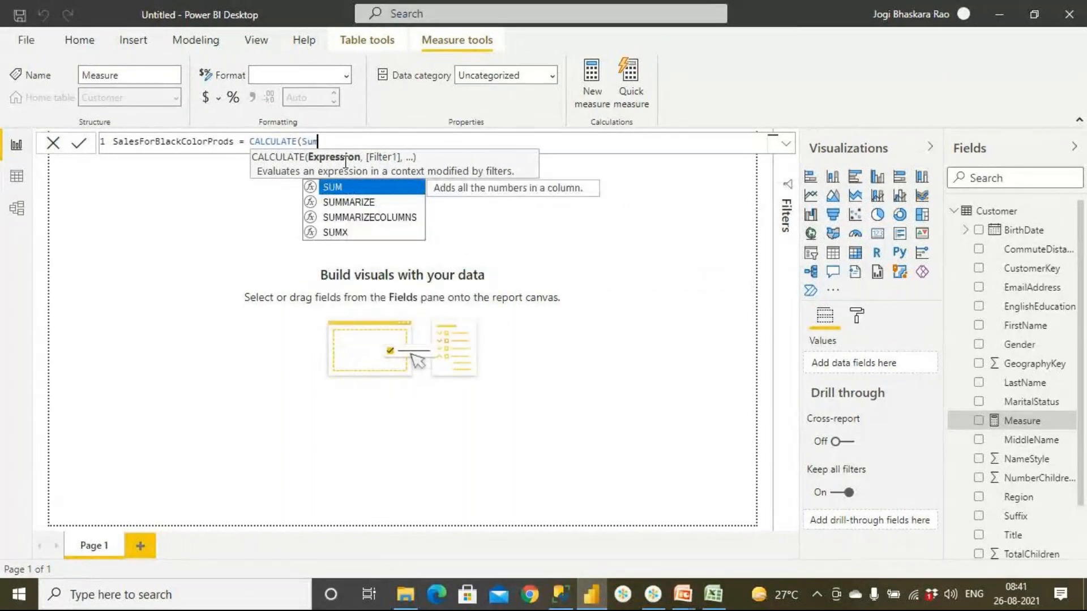
{"action": "type", "text": "(Sa"}
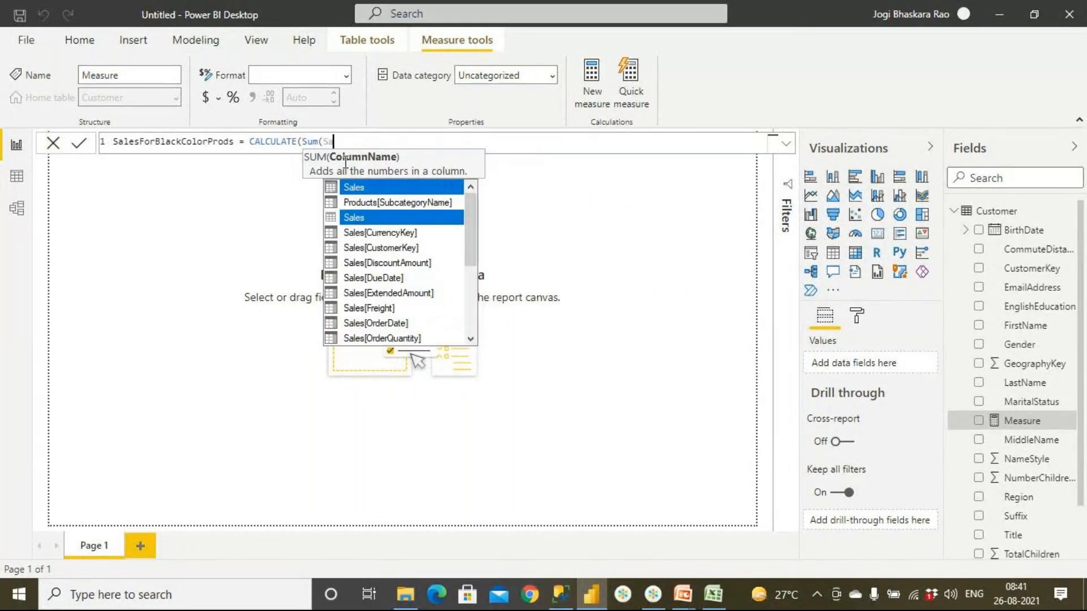
{"action": "type", "text": "lesAm"}
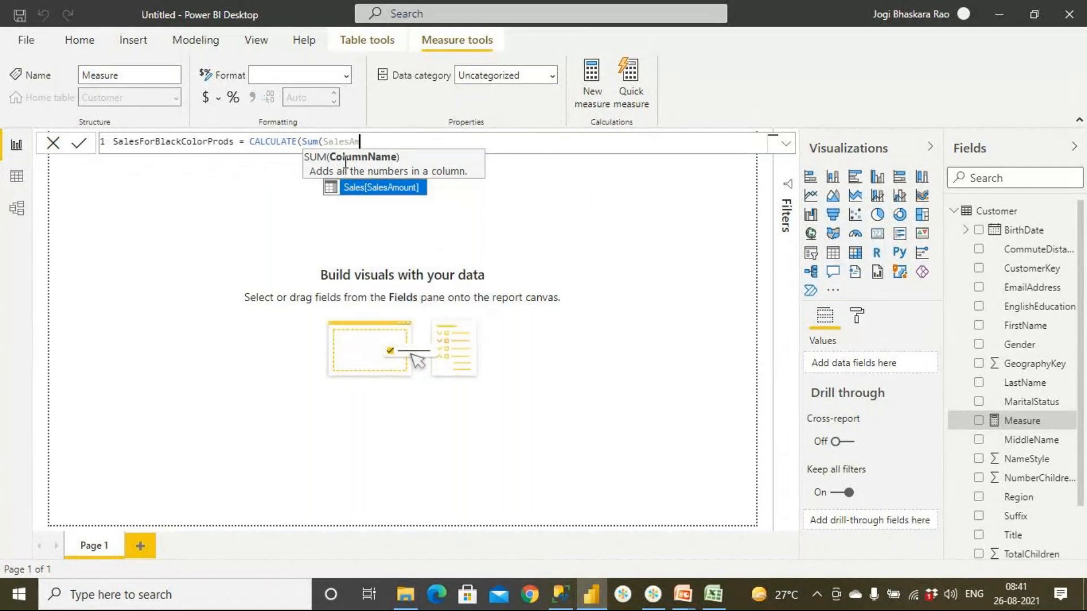
{"action": "type", "text": ")"}
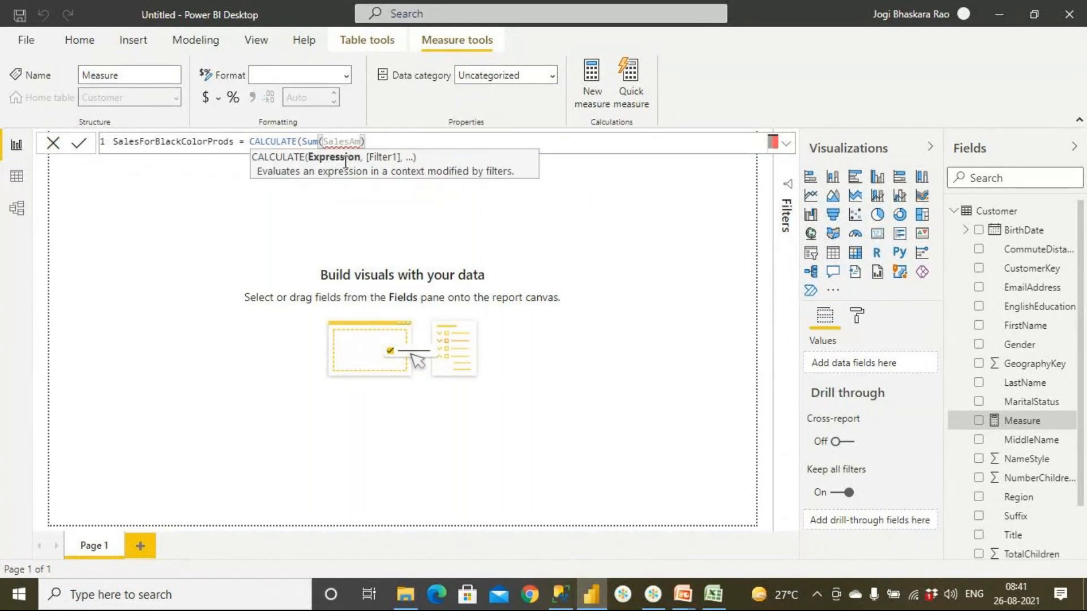
{"action": "key", "text": "BackSpace"}
{"action": "key", "text": "Tab"}
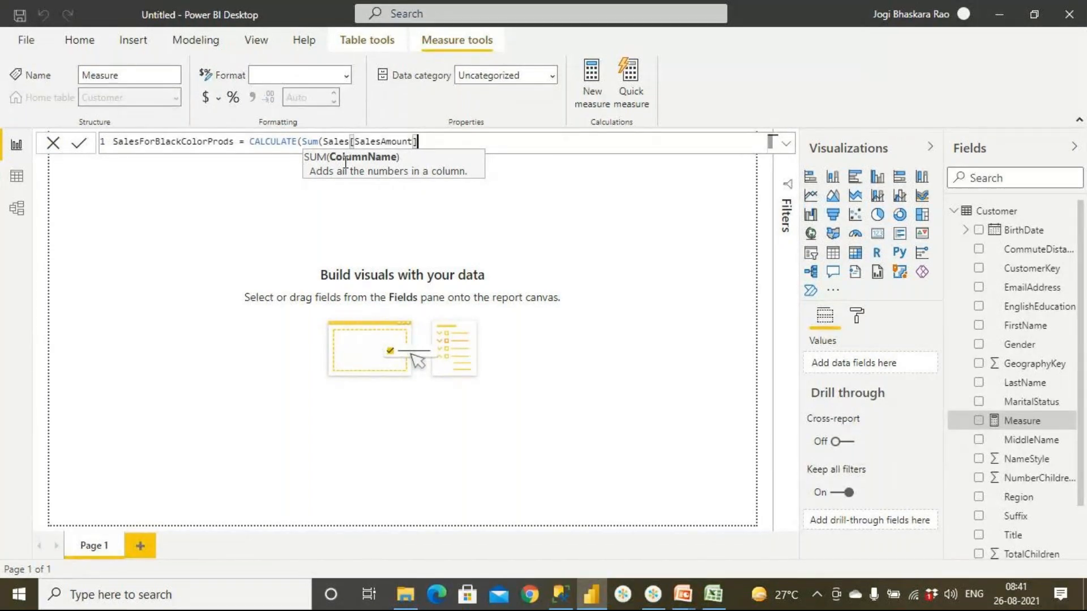
{"action": "type", "text": ","}
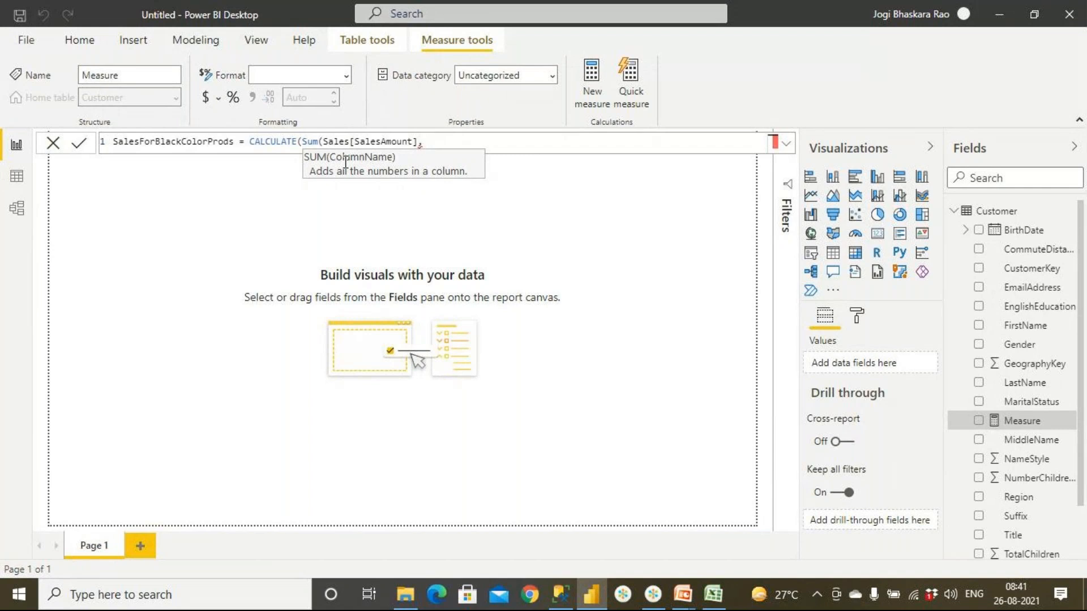
{"action": "key", "text": "BackSpace"}
{"action": "type", "text": ")"}
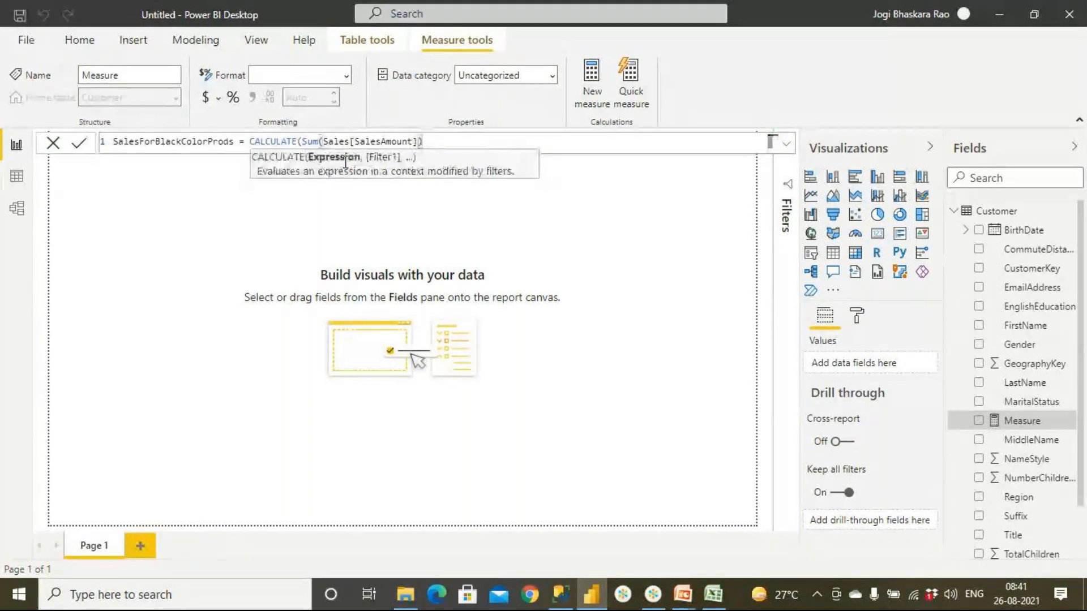
{"action": "type", "text": ","}
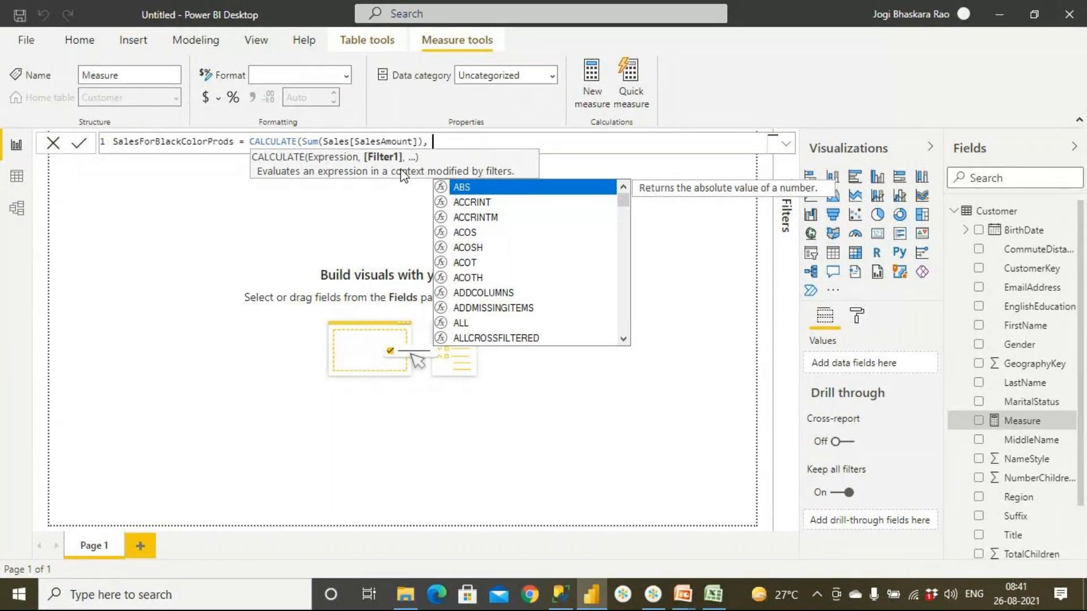
- Close the CALCULATE formula without a filter argument and commit the SalesForBlackColorProds measure
{"action": "key", "text": "BackSpace"}
{"action": "key", "text": "BackSpace"}
{"action": "key", "text": "Return"}
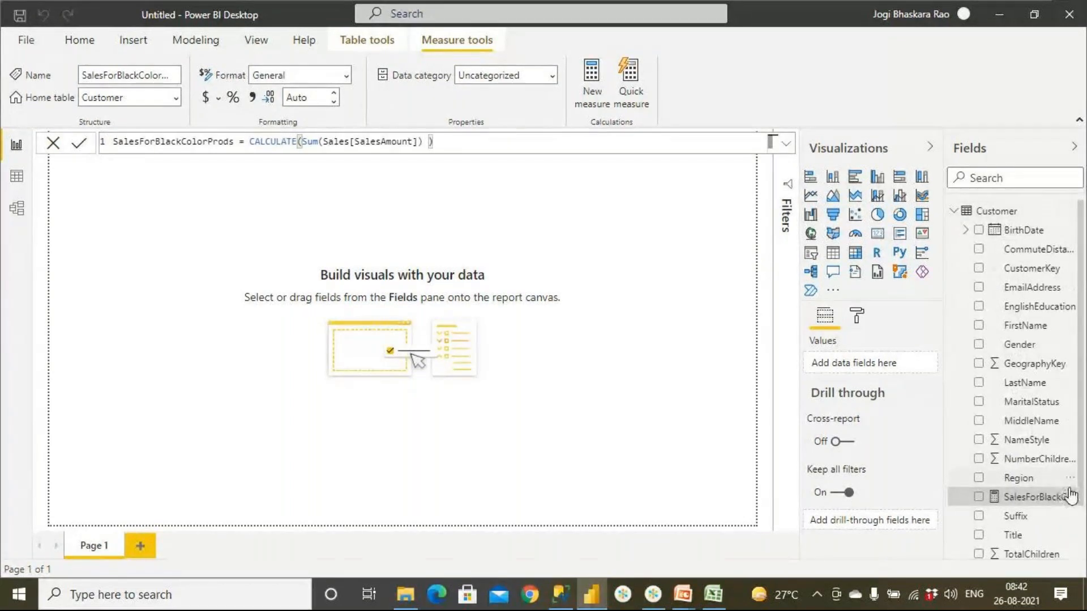
- Change the home table of the SalesForBlackColorProds measure to Sales and collapse the Customer table's field list
{"action": "scroll", "coordinate": [1081, 512], "scroll_direction": "down", "scroll_amount": 3}
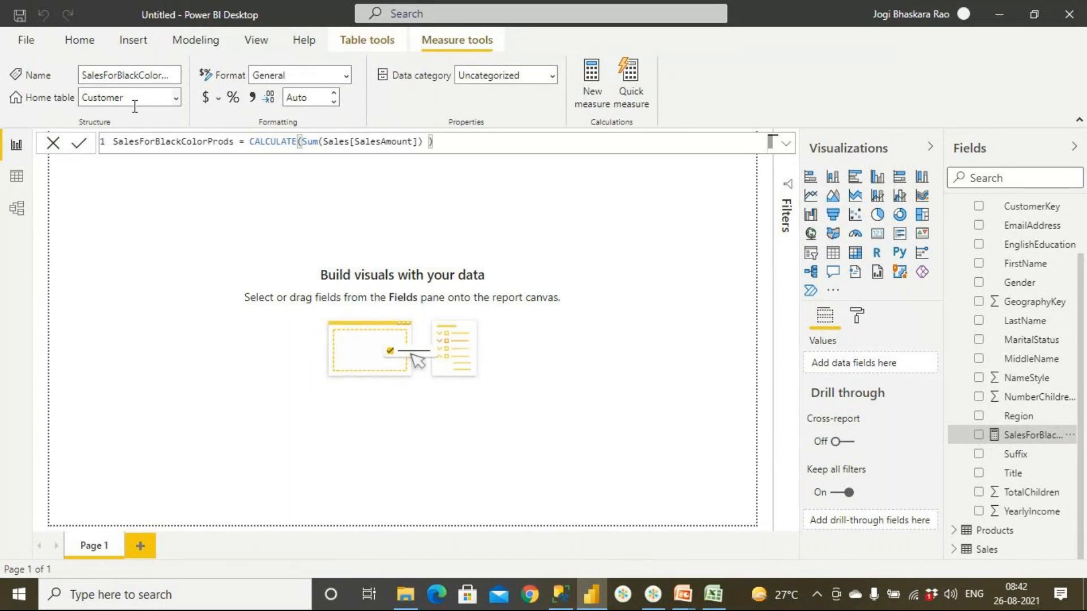
{"action": "left_click", "coordinate": [177, 99]}
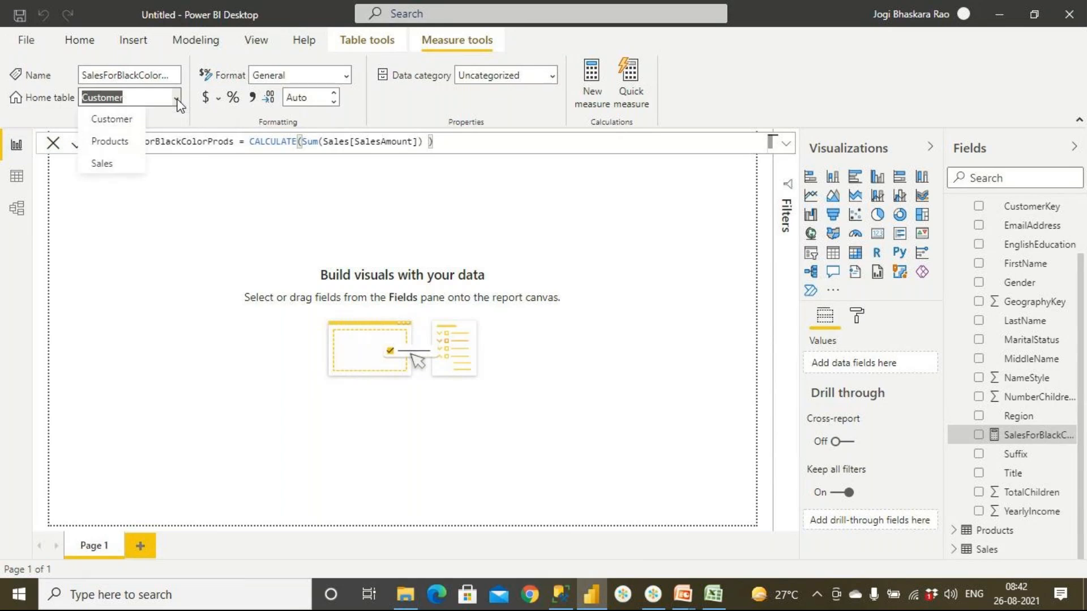
{"action": "left_click", "coordinate": [109, 163]}
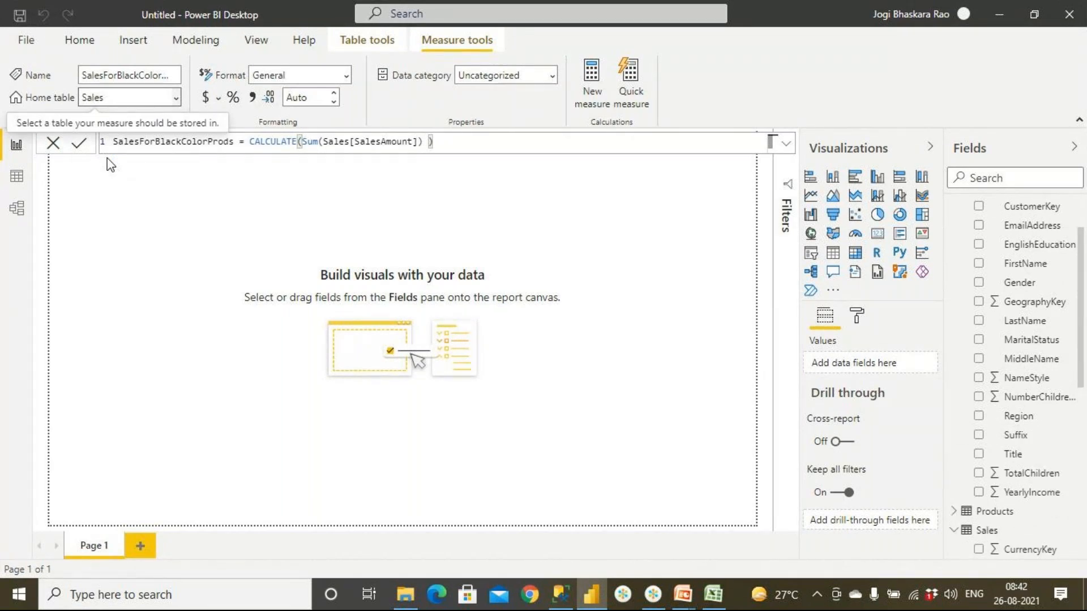
{"action": "scroll", "coordinate": [963, 241], "scroll_direction": "up", "scroll_amount": 2}
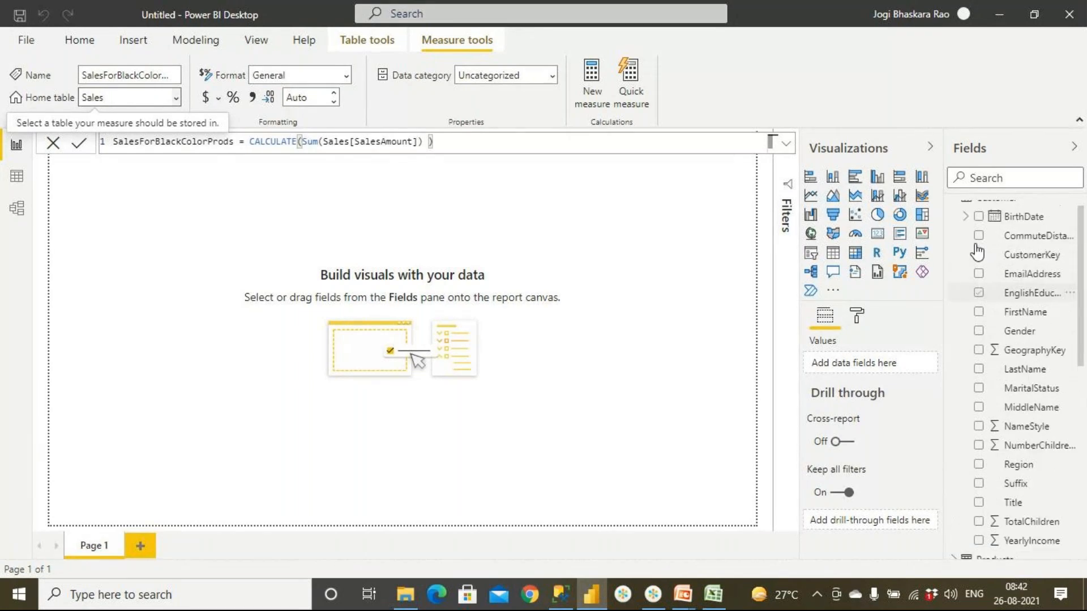
{"action": "left_click", "coordinate": [955, 210]}
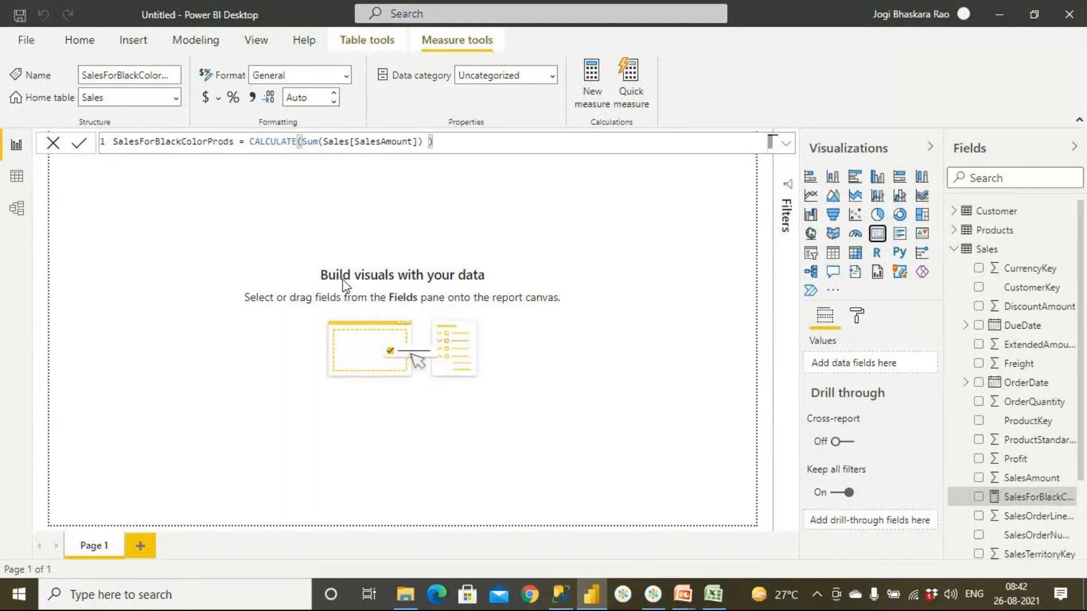
- Add a card visual showing the SalesForBlackColorProds measure and move it slightly left on the report page
{"action": "left_click", "coordinate": [878, 234]}
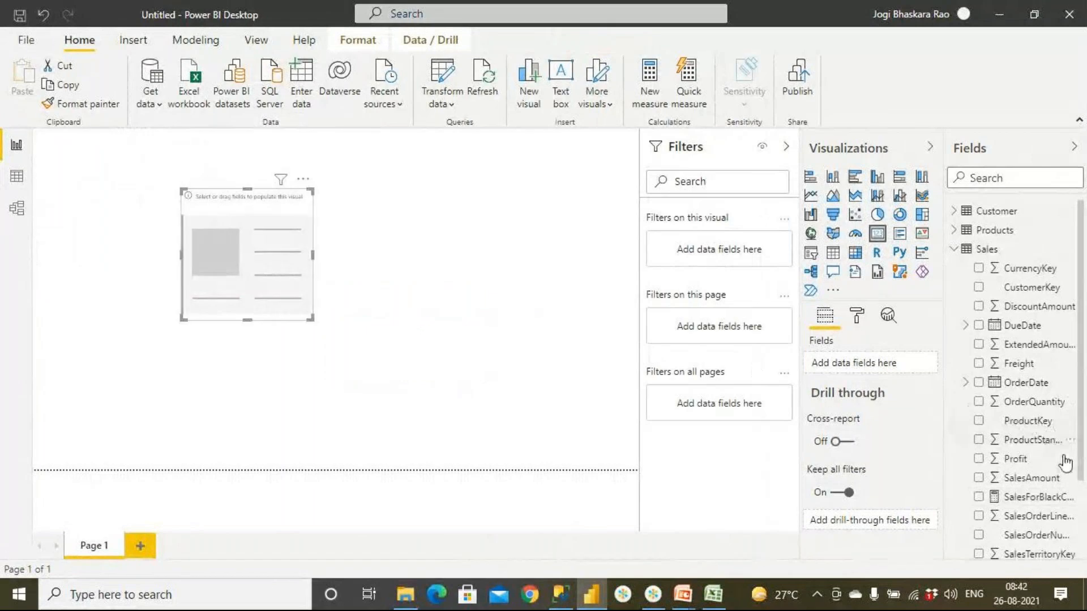
{"action": "left_click_drag", "start_coordinate": [1041, 497], "coordinate": [298, 274]}
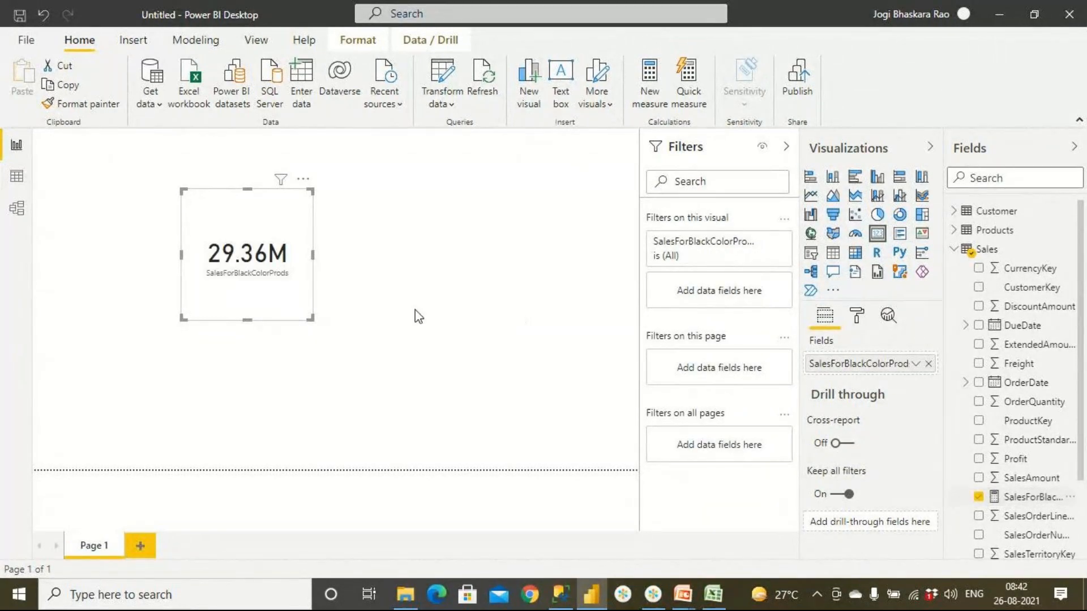
{"action": "left_click_drag", "start_coordinate": [278, 223], "coordinate": [240, 220]}
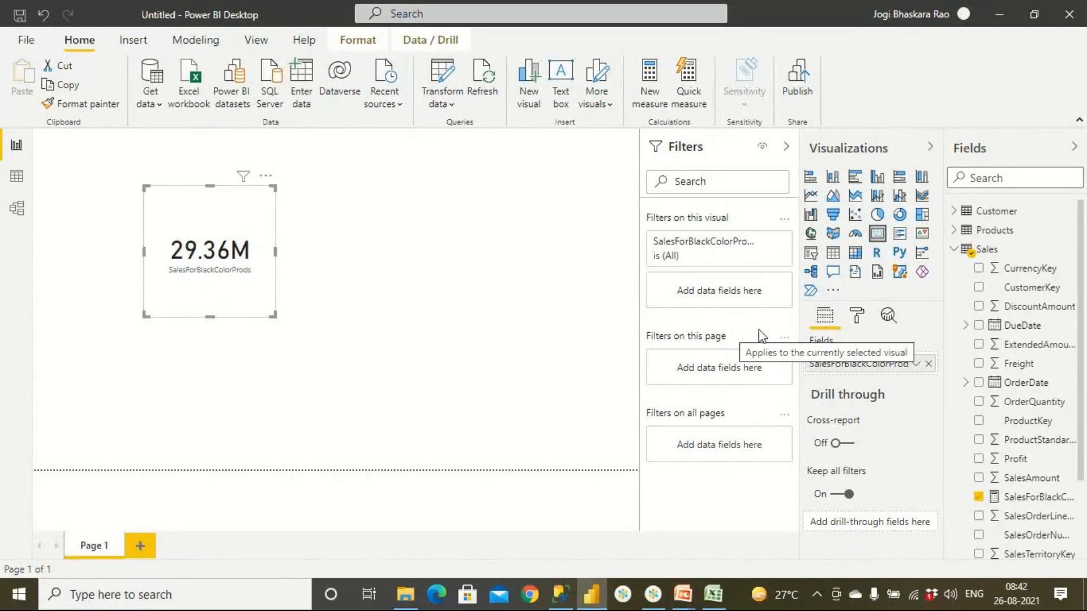
- Add a second card beside the first one on the report page, showing SalesAmount from the Sales table
{"action": "left_click", "coordinate": [346, 309]}
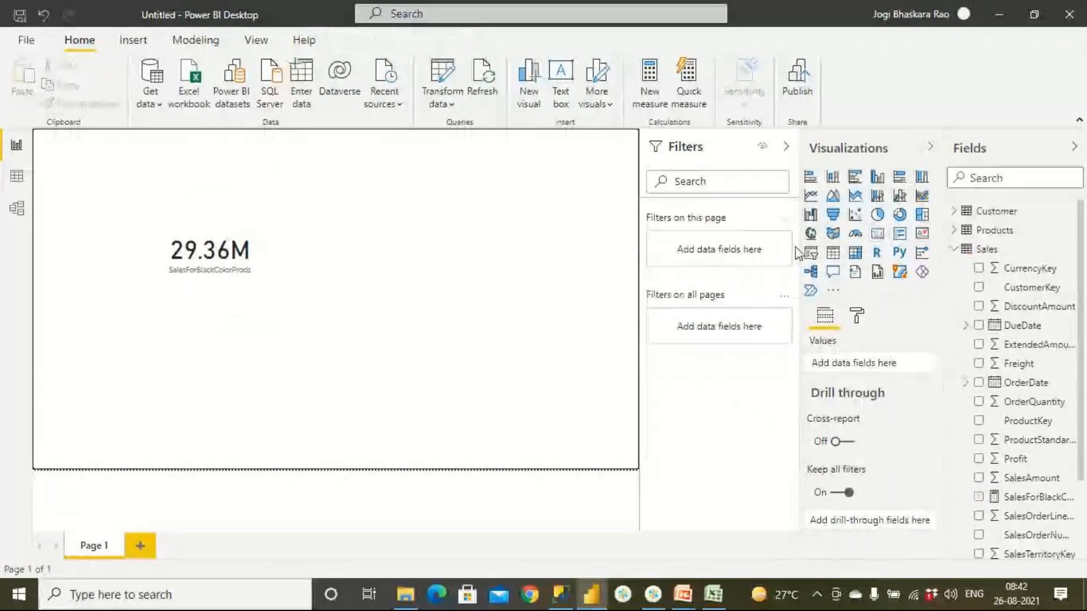
{"action": "left_click", "coordinate": [876, 235]}
{"action": "left_click_drag", "start_coordinate": [204, 367], "coordinate": [491, 207]}
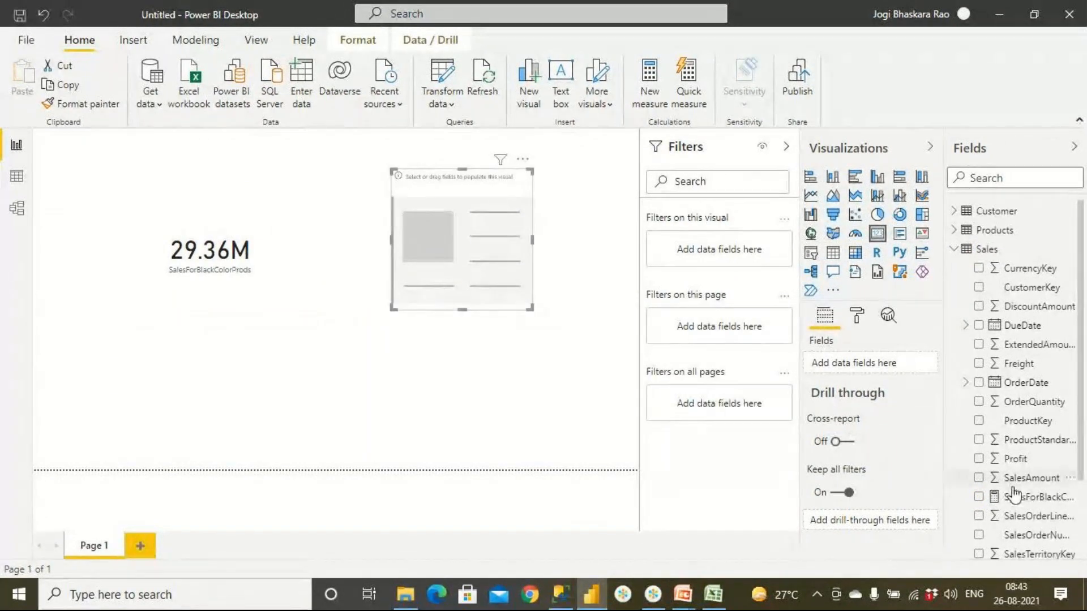
{"action": "left_click_drag", "start_coordinate": [1027, 478], "coordinate": [492, 244]}
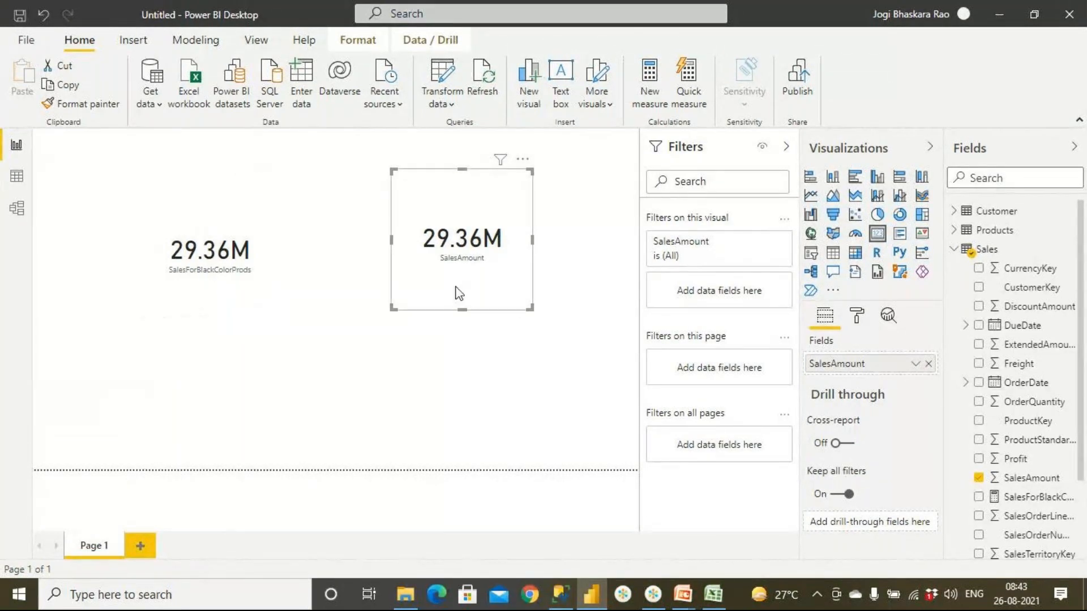
- Place the SalesAmount card above the SalesForBlackColorProds card and check which aggregation the SalesAmount field uses
{"action": "left_click_drag", "start_coordinate": [225, 302], "coordinate": [334, 428]}
{"action": "left_click_drag", "start_coordinate": [455, 247], "coordinate": [191, 222]}
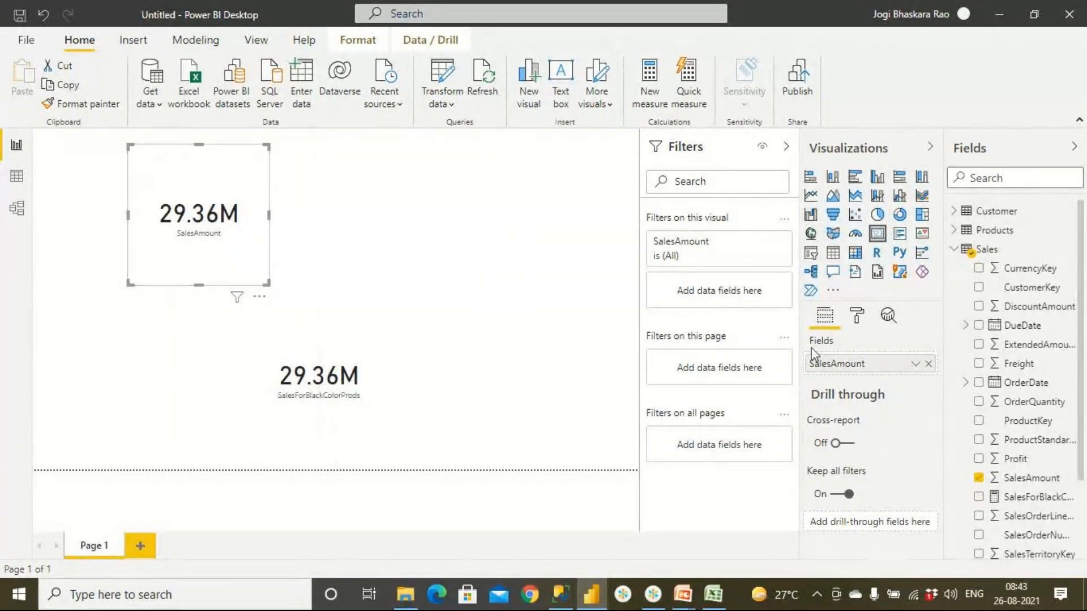
{"action": "left_click", "coordinate": [915, 367]}
{"action": "left_click", "coordinate": [915, 365]}
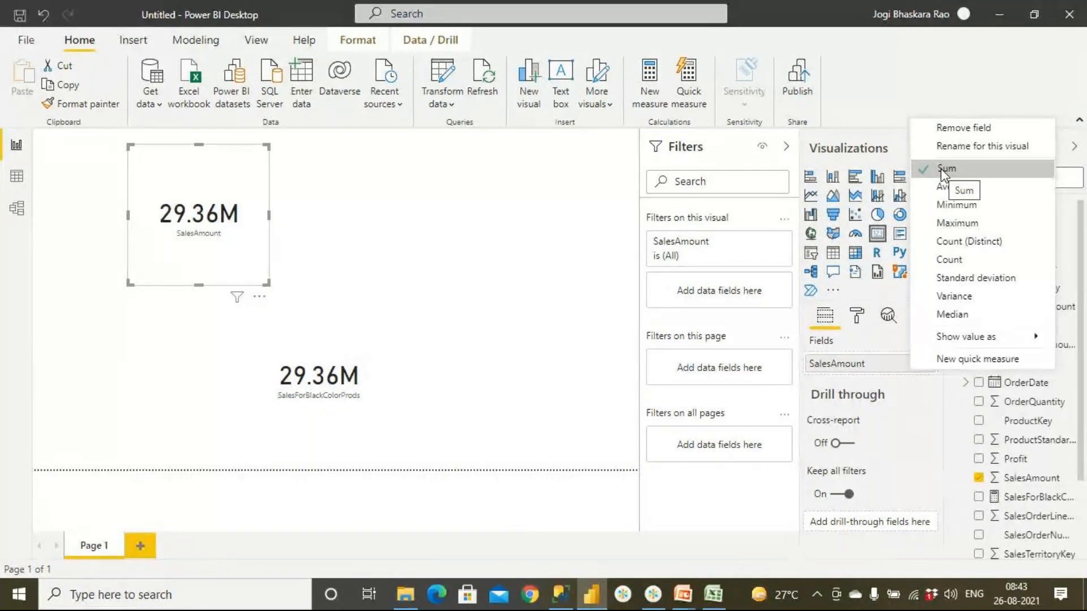
{"action": "left_click", "coordinate": [250, 254]}
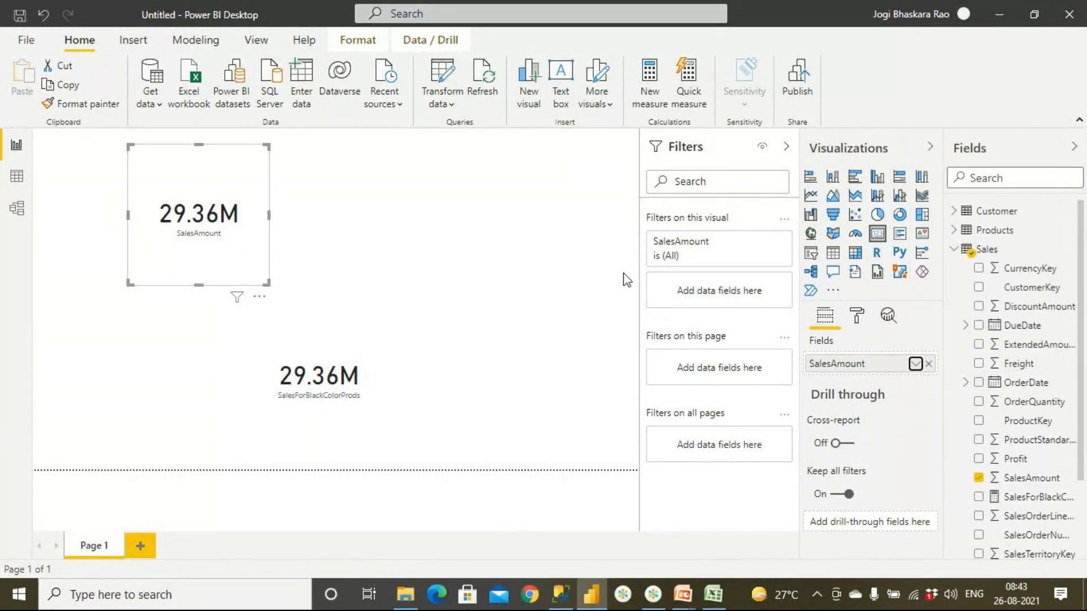
- Turn on the border for the SalesAmount card
{"action": "left_click", "coordinate": [858, 316]}
{"action": "scroll", "coordinate": [866, 391], "scroll_direction": "down", "scroll_amount": 2}
{"action": "left_click", "coordinate": [910, 466]}
- Arrange the cards side by side with SalesAmount first and slightly enlarge the SalesForBlackColorProds card
{"action": "left_click_drag", "start_coordinate": [228, 248], "coordinate": [205, 313]}
{"action": "left_click_drag", "start_coordinate": [342, 396], "coordinate": [358, 260]}
{"action": "left_click_drag", "start_coordinate": [401, 313], "coordinate": [416, 329]}
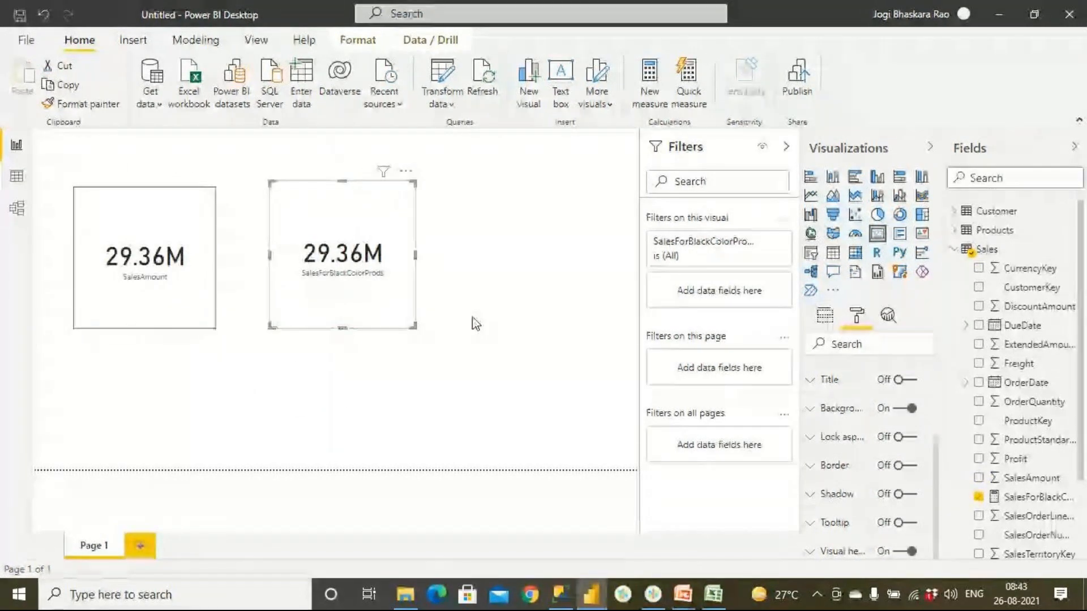
- Copy the SalesAmount card's formatting onto the SalesForBlackColorProds card with Format painter
{"action": "left_click", "coordinate": [473, 318]}
{"action": "left_click", "coordinate": [384, 314]}
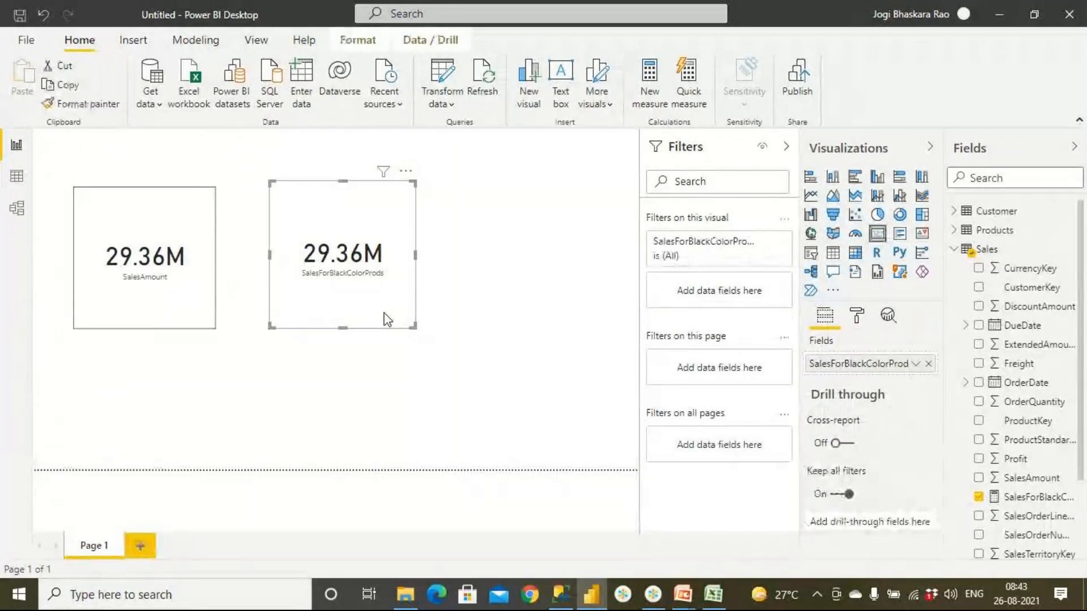
{"action": "left_click", "coordinate": [192, 311]}
{"action": "left_click", "coordinate": [108, 107]}
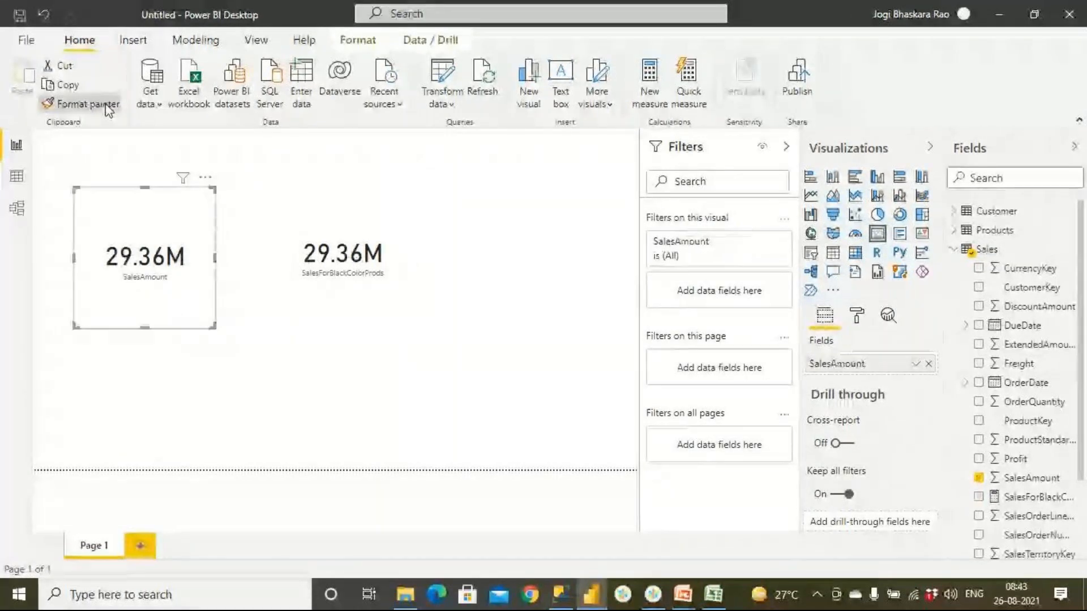
{"action": "left_click", "coordinate": [344, 277]}
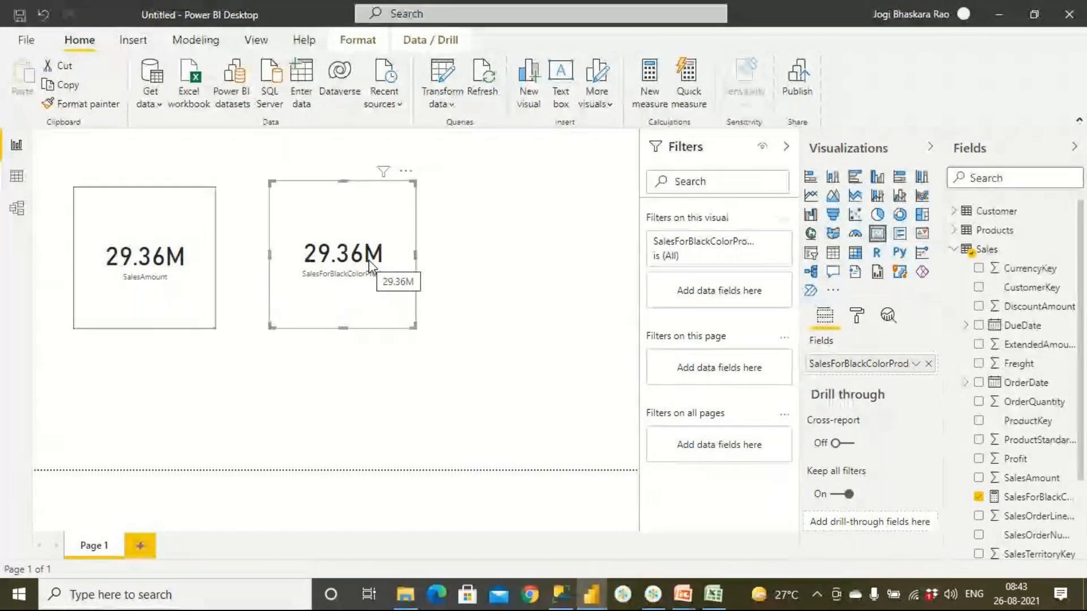
- Add the filter argument Products[Color]="Black" to the CALCULATE formula of the SalesForBlackColorProds measure and commit it
{"action": "left_click", "coordinate": [1046, 500]}
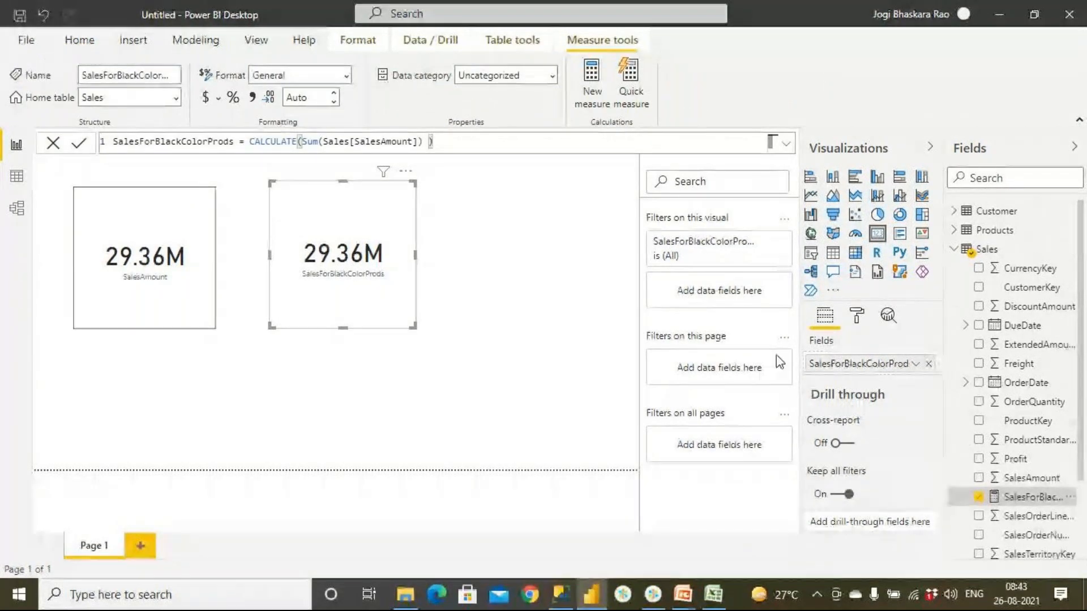
{"action": "left_click", "coordinate": [426, 146]}
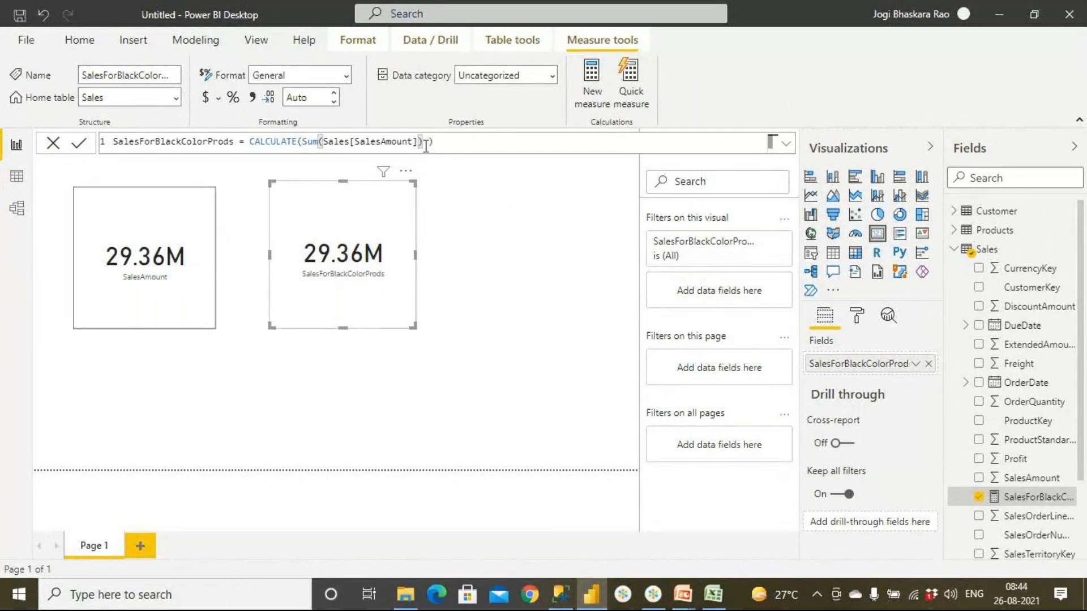
{"action": "type", "text": ","}
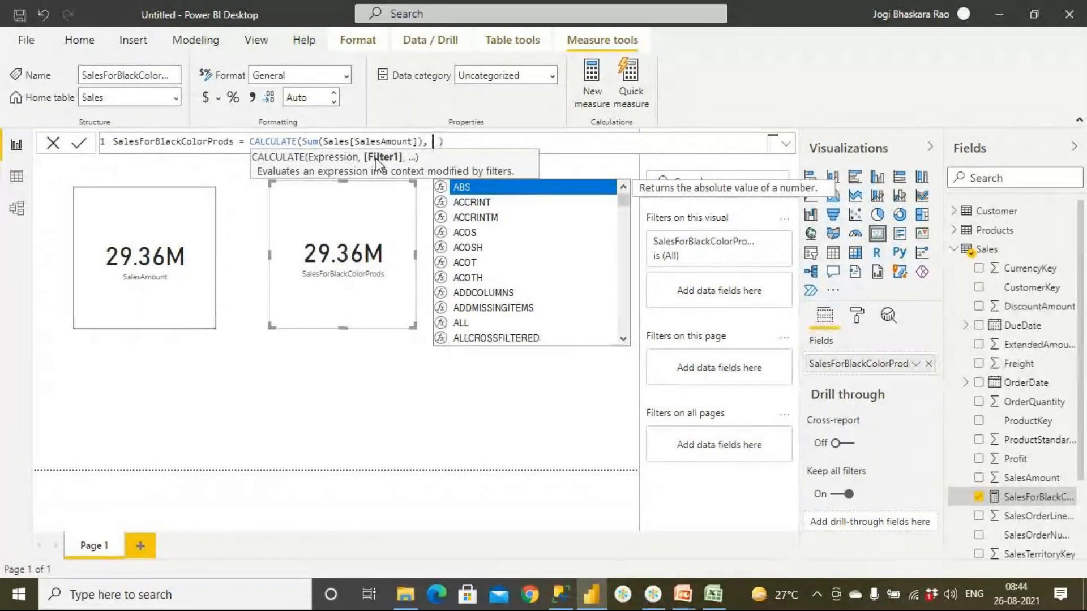
{"action": "type", "text": "Col"}
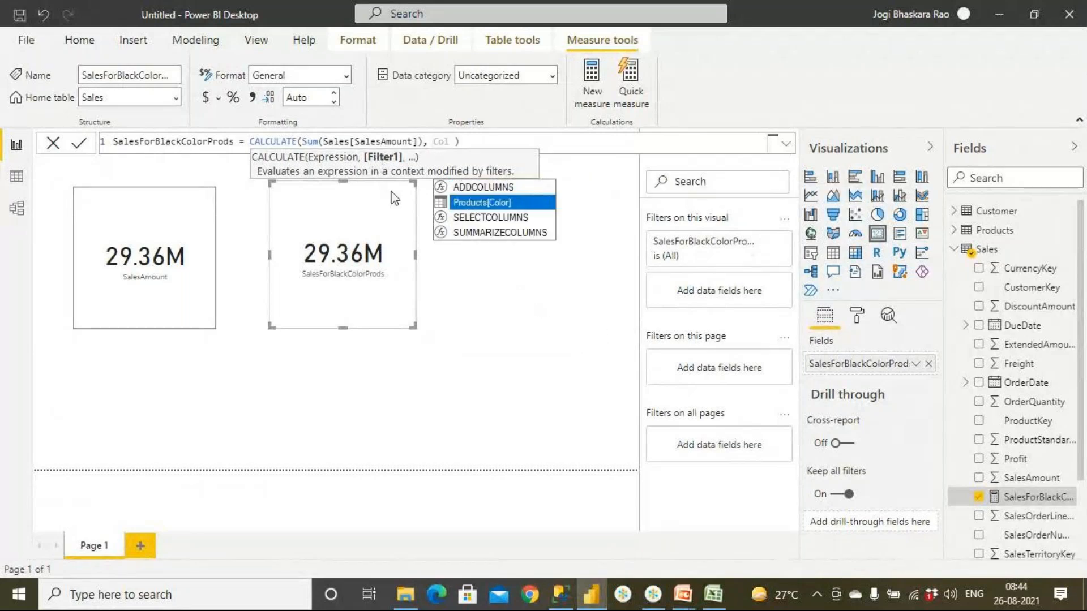
{"action": "left_click", "coordinate": [466, 204]}
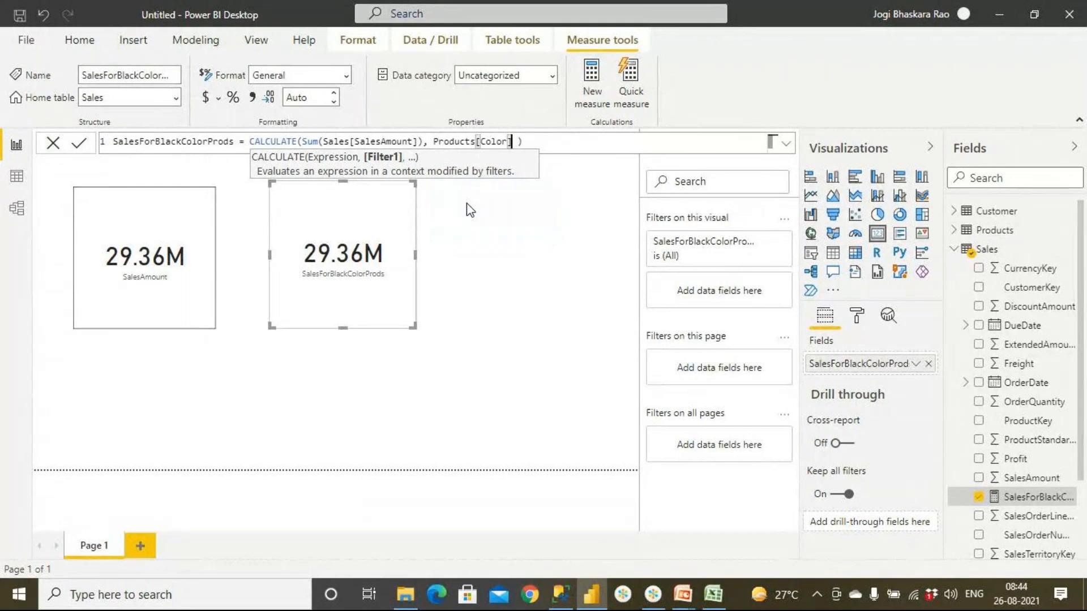
{"action": "type", "text": "="}
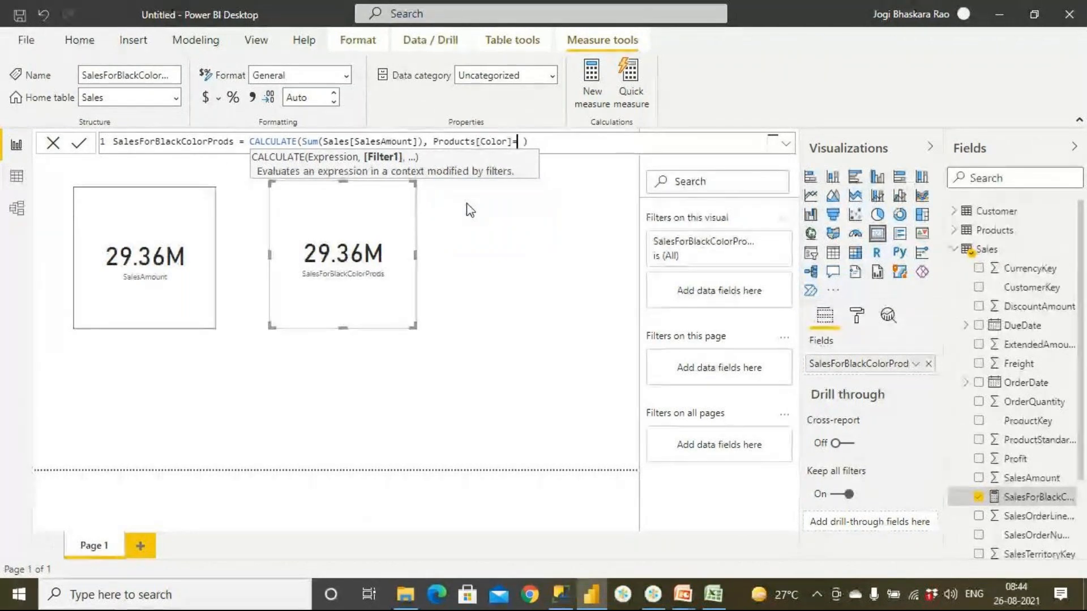
{"action": "type", "text": "\"Bla"}
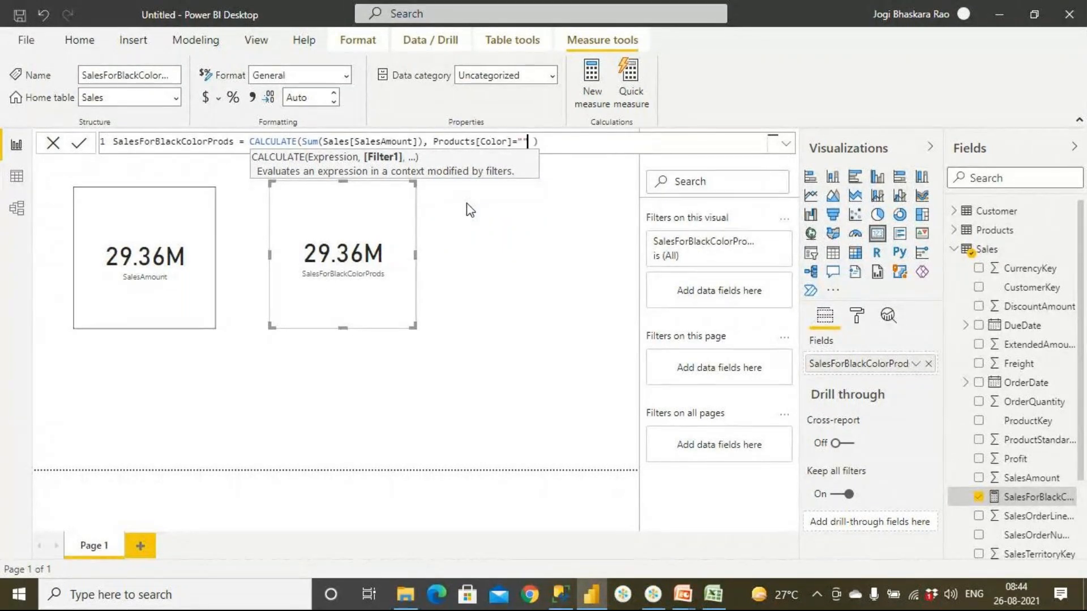
{"action": "type", "text": "ck"}
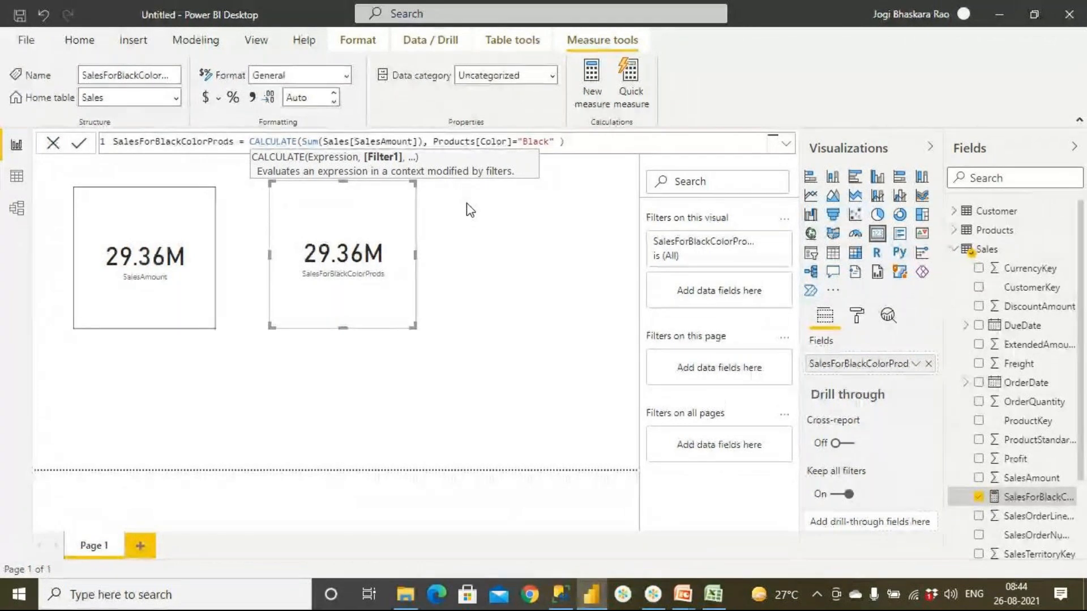
{"action": "key", "text": "Return"}
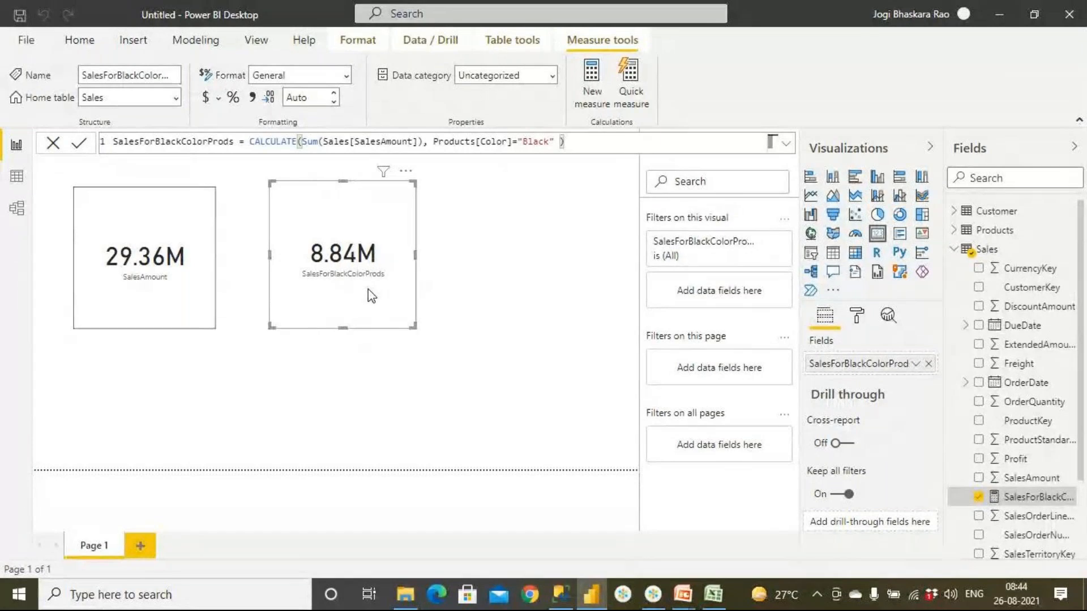
- Change the color filter value in the SalesForBlackColorProds measure to "Red" and commit the formula
{"action": "double_click", "coordinate": [532, 141]}
{"action": "type", "text": "Red"}
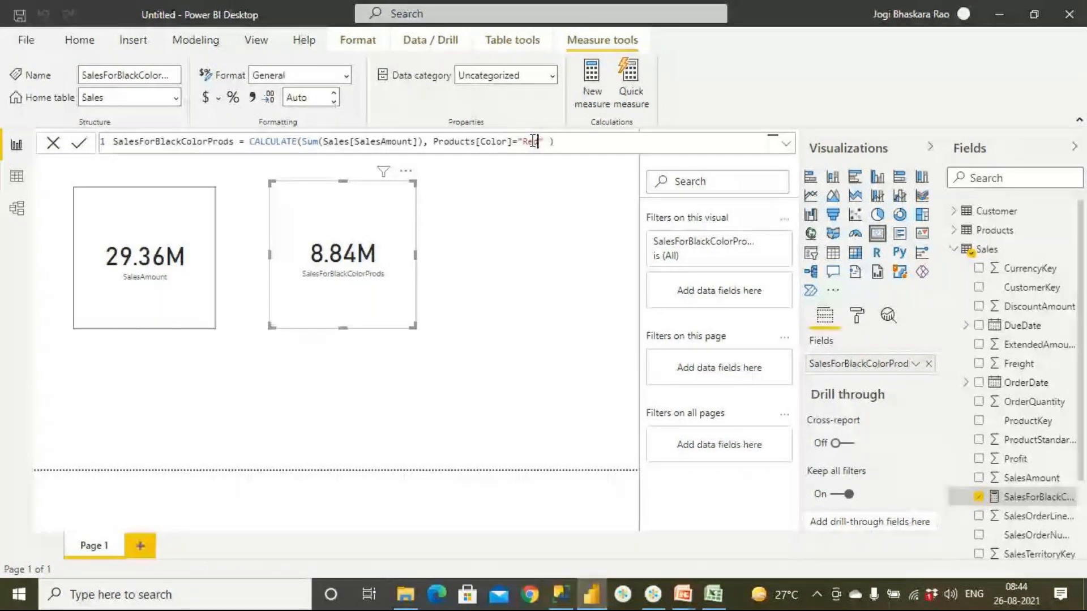
{"action": "key", "text": "Return"}
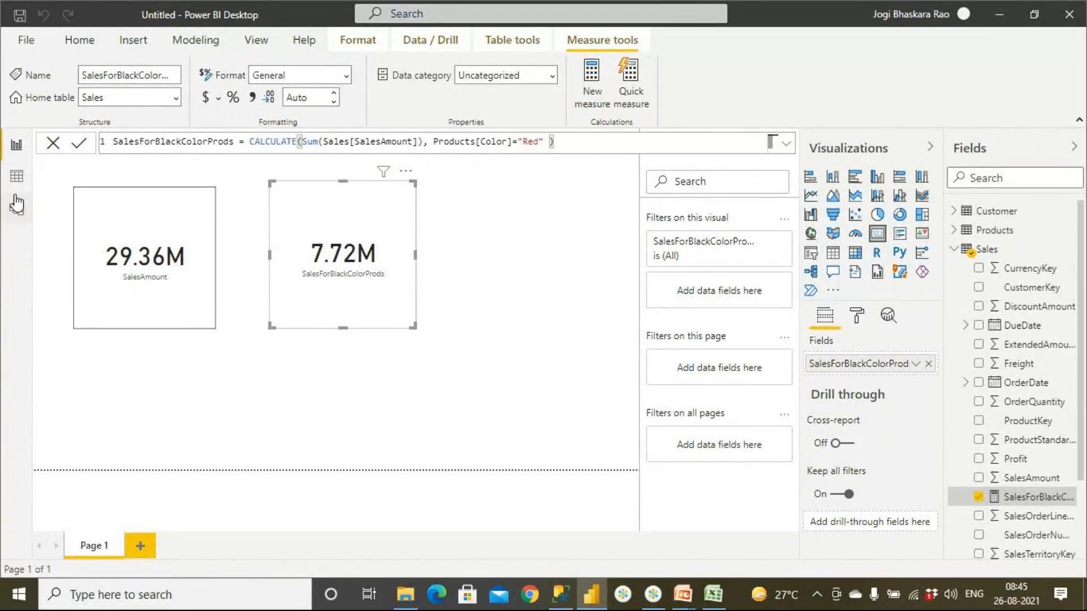
- Show the Products table in data view, collapsing the Customer and Sales field lists and expanding the Products fields
{"action": "left_click", "coordinate": [16, 176]}
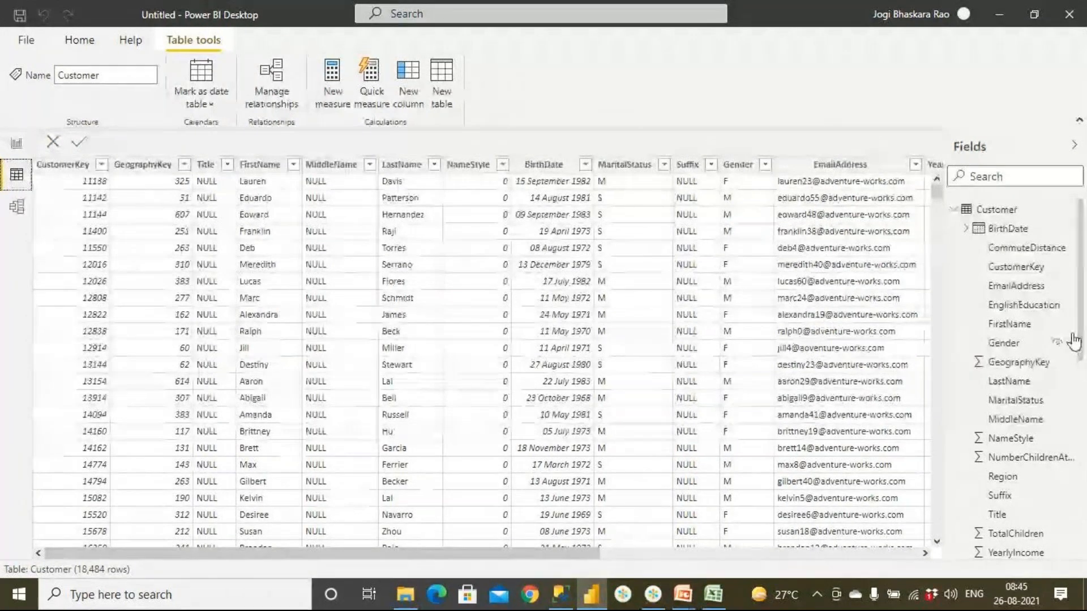
{"action": "left_click", "coordinate": [955, 210]}
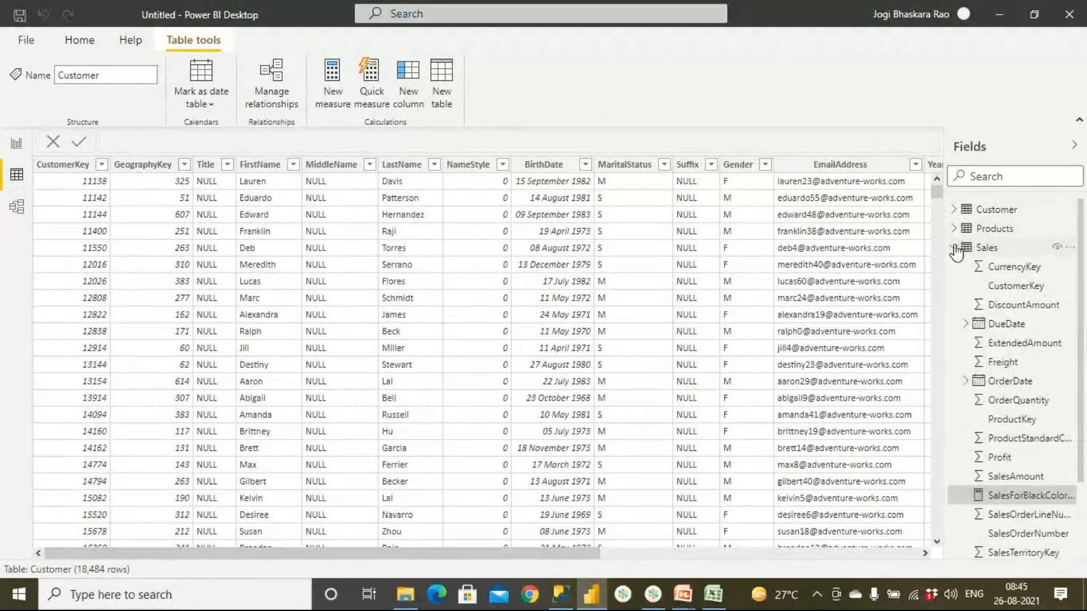
{"action": "left_click", "coordinate": [955, 247]}
{"action": "left_click", "coordinate": [955, 228]}
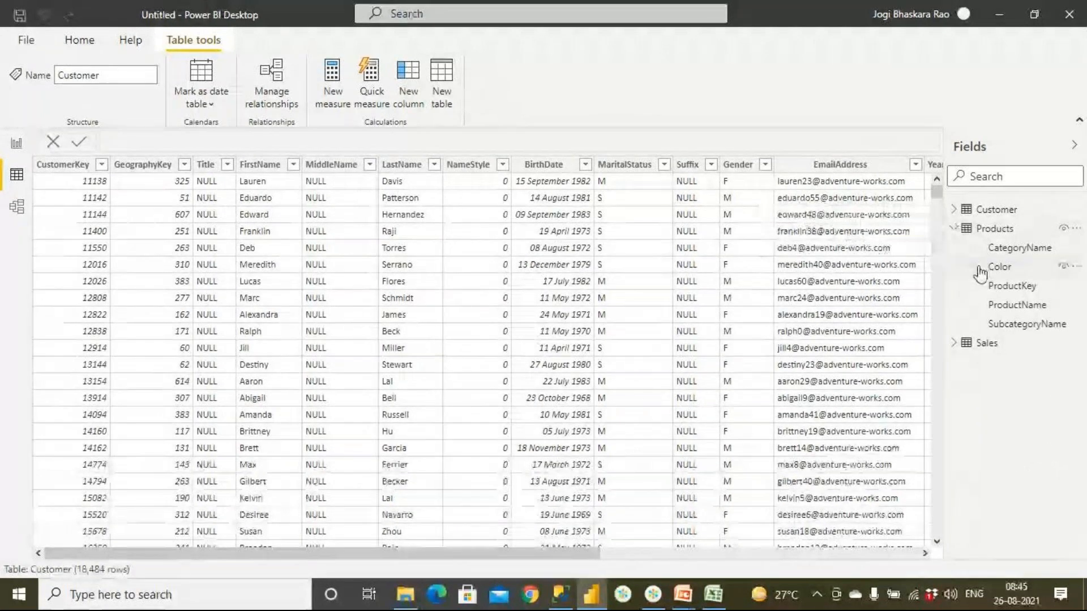
{"action": "left_click", "coordinate": [988, 230]}
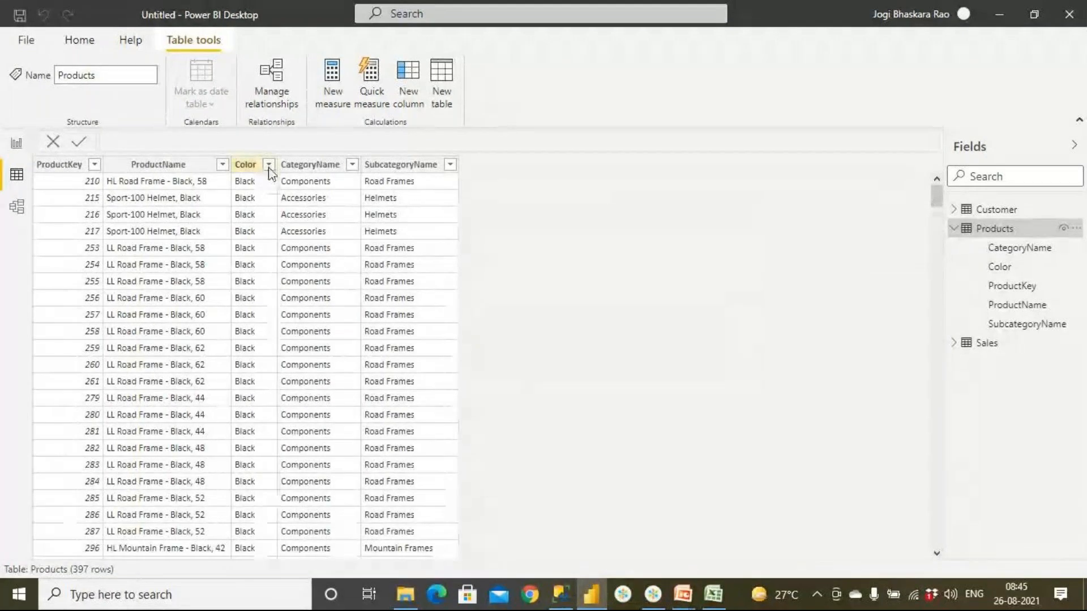
- Filter the Color column of the Products table to show only Red
{"action": "left_click", "coordinate": [269, 168]}
{"action": "left_click", "coordinate": [269, 166]}
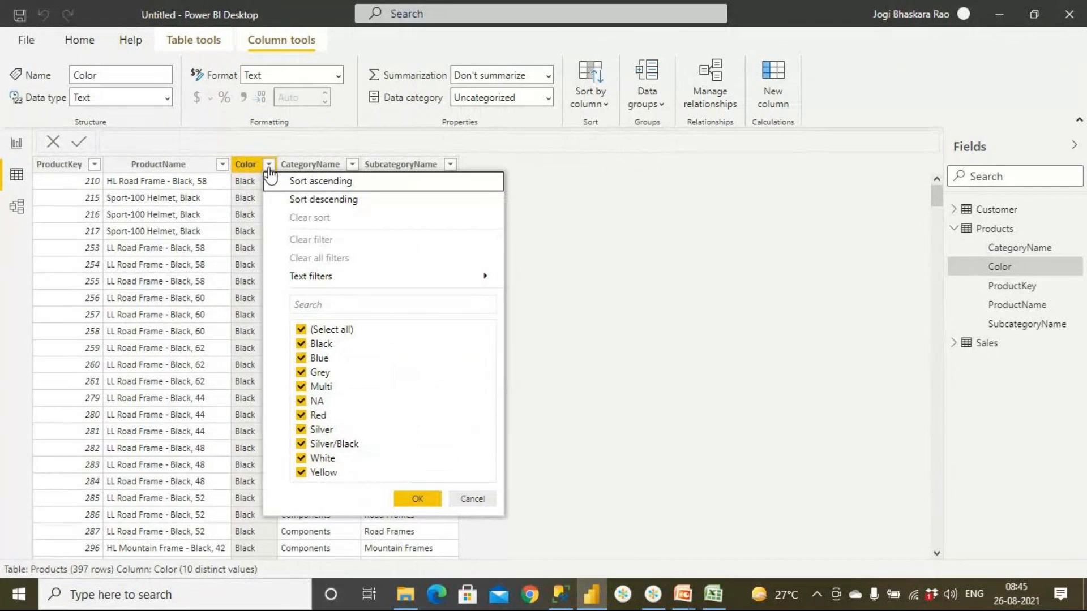
{"action": "left_click", "coordinate": [301, 330]}
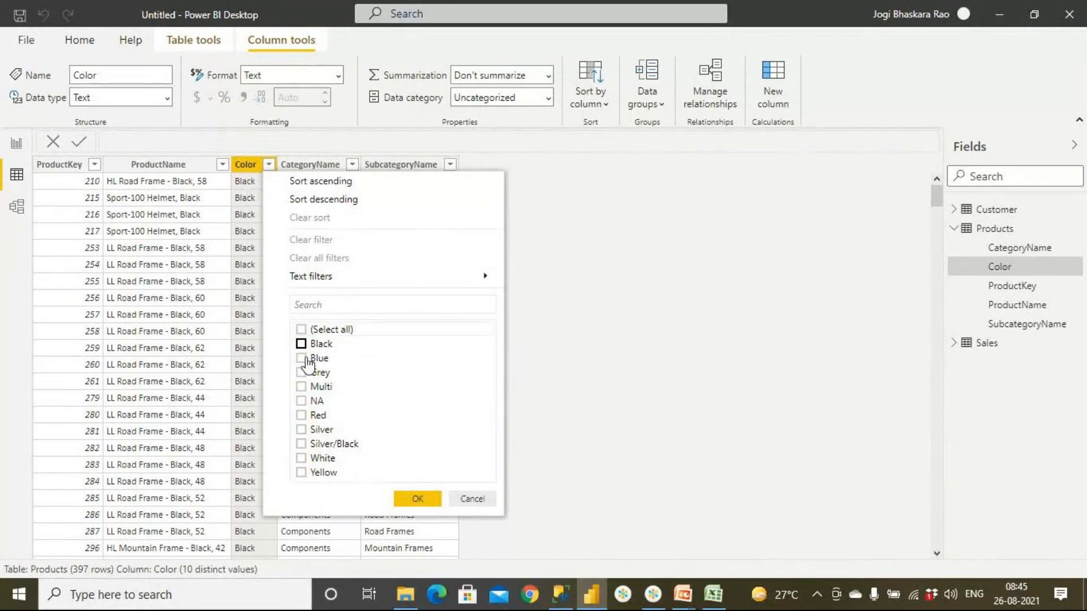
{"action": "left_click", "coordinate": [301, 415]}
{"action": "left_click", "coordinate": [417, 499]}
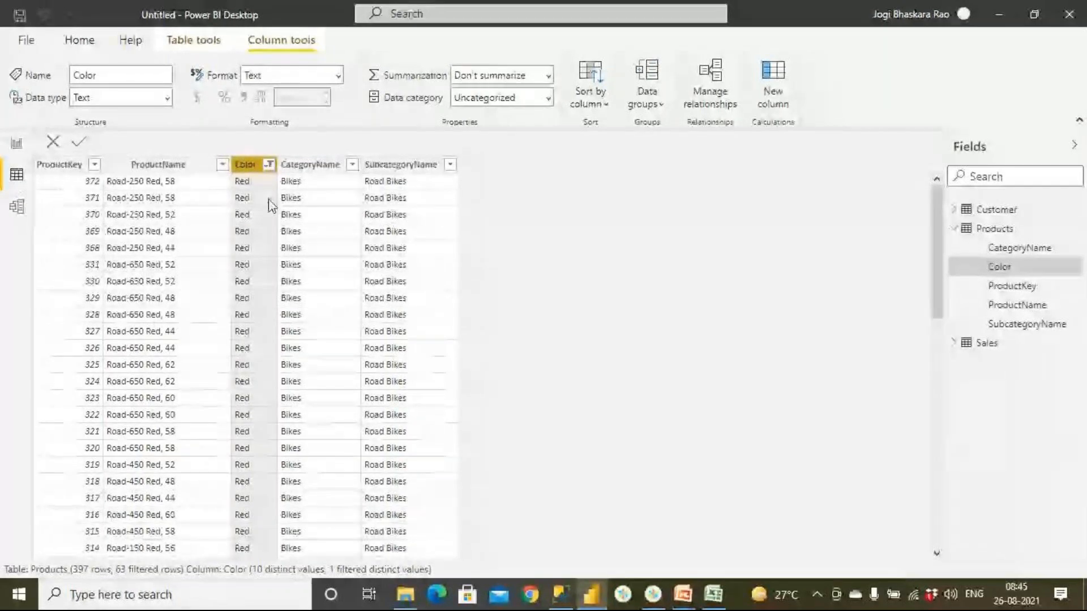
- Display the rows of the Sales table in data view
{"action": "left_click", "coordinate": [17, 177]}
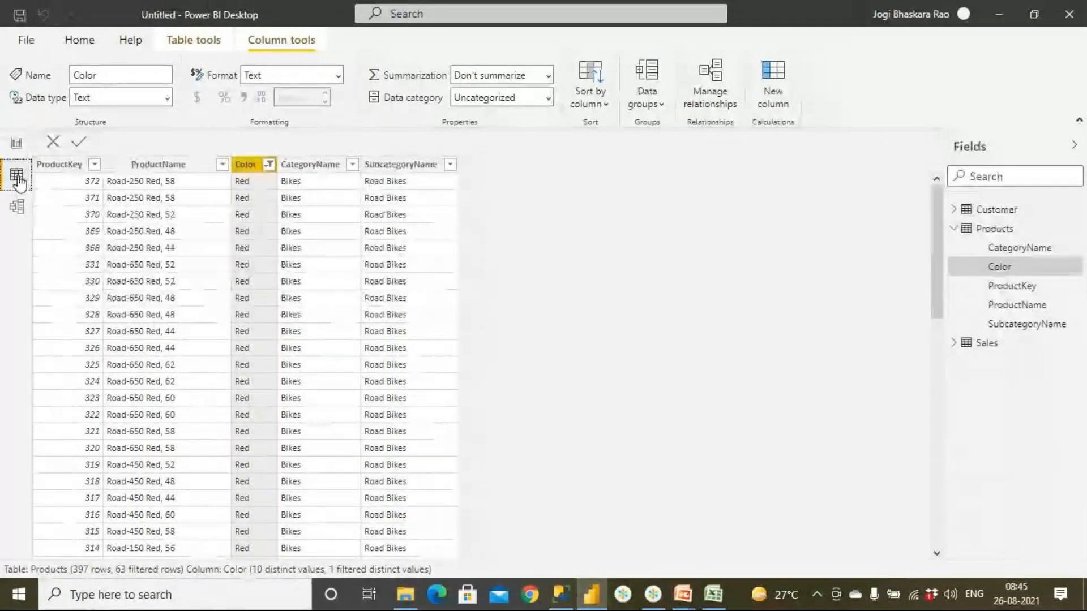
{"action": "left_click", "coordinate": [965, 343]}
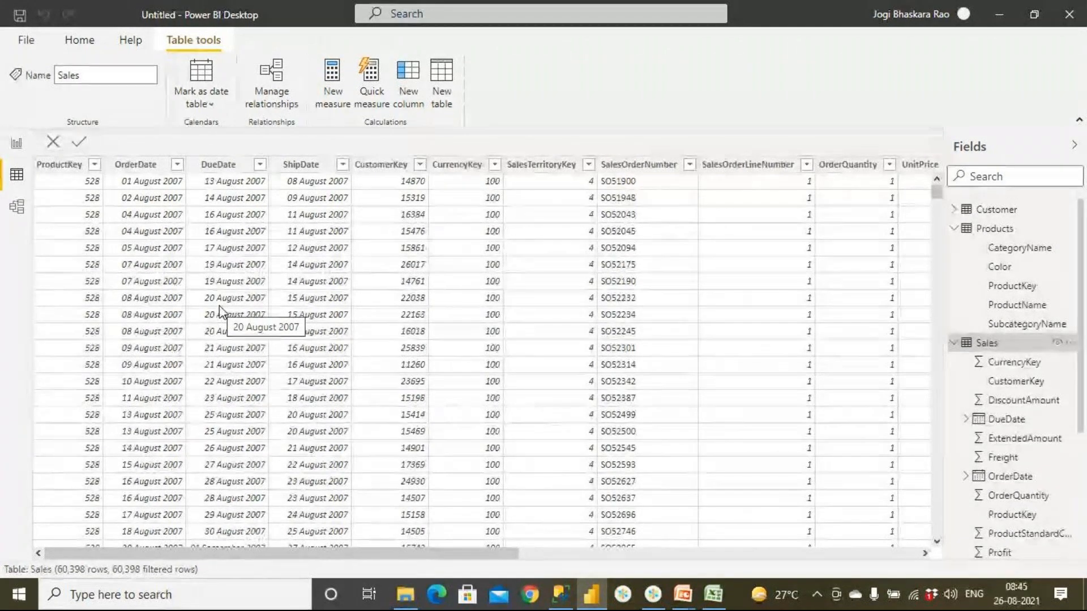
- Return to the report page and examine the CALCULATE function, its SUM expression and the color filter in the measure formula
{"action": "left_click", "coordinate": [17, 144]}
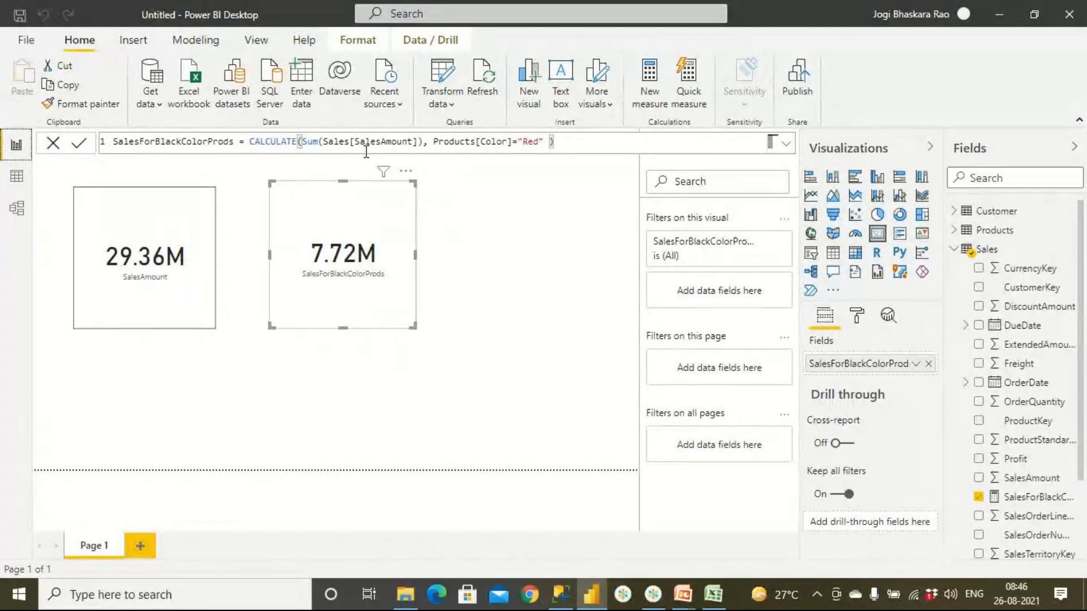
{"action": "left_click_drag", "start_coordinate": [302, 142], "coordinate": [420, 145]}
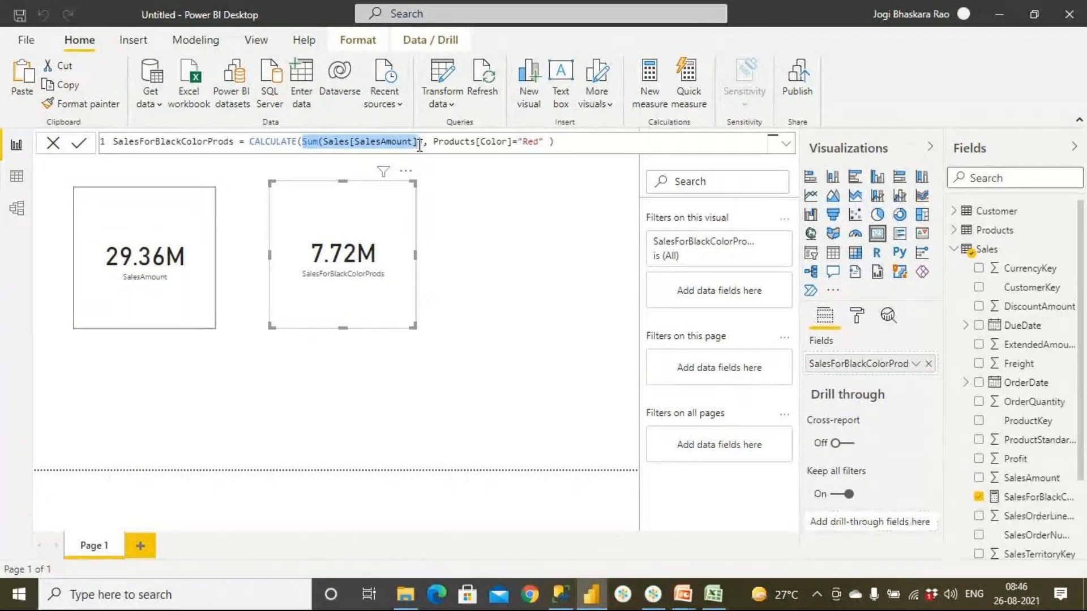
{"action": "left_click_drag", "start_coordinate": [249, 143], "coordinate": [295, 146]}
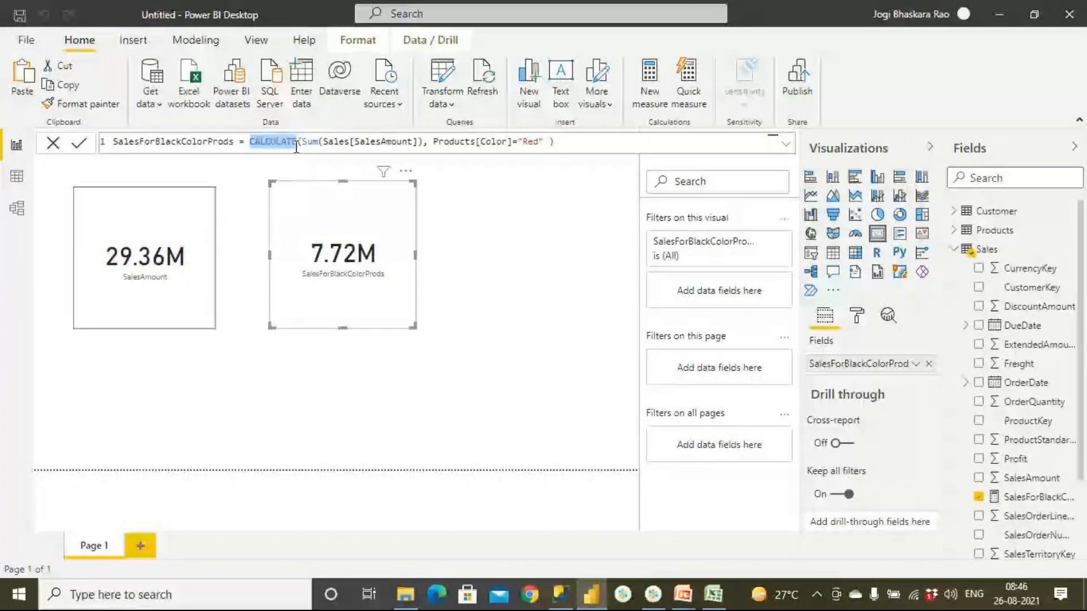
{"action": "left_click_drag", "start_coordinate": [429, 143], "coordinate": [533, 144]}
{"action": "left_click", "coordinate": [302, 140]}
{"action": "left_click_drag", "start_coordinate": [303, 140], "coordinate": [423, 142]}
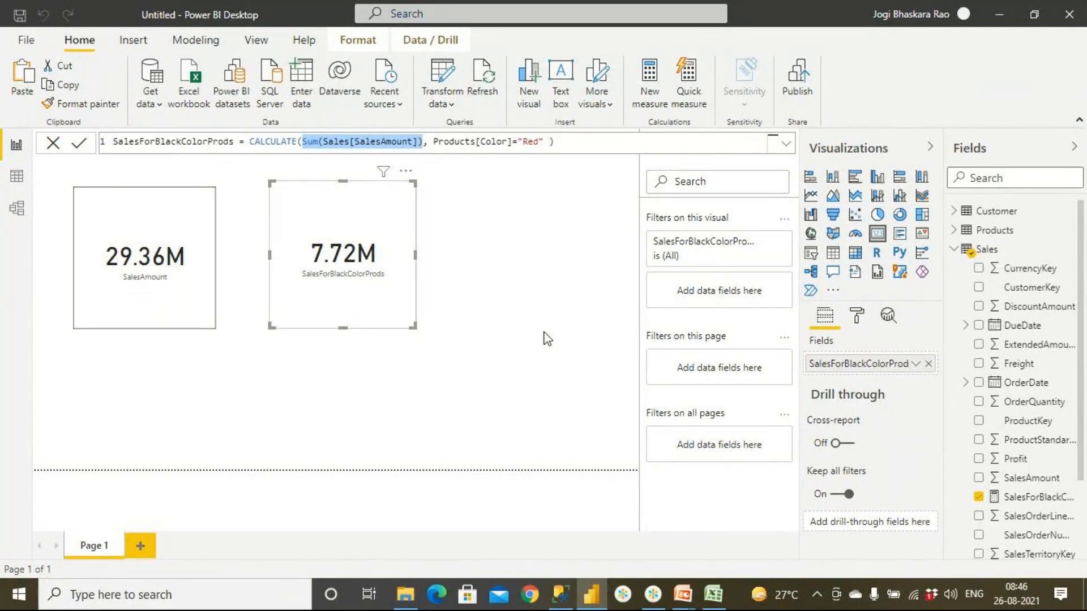
- Open a blank Notepad document and write the first query line "select sum(salesamt)"
{"action": "key", "text": "super"}
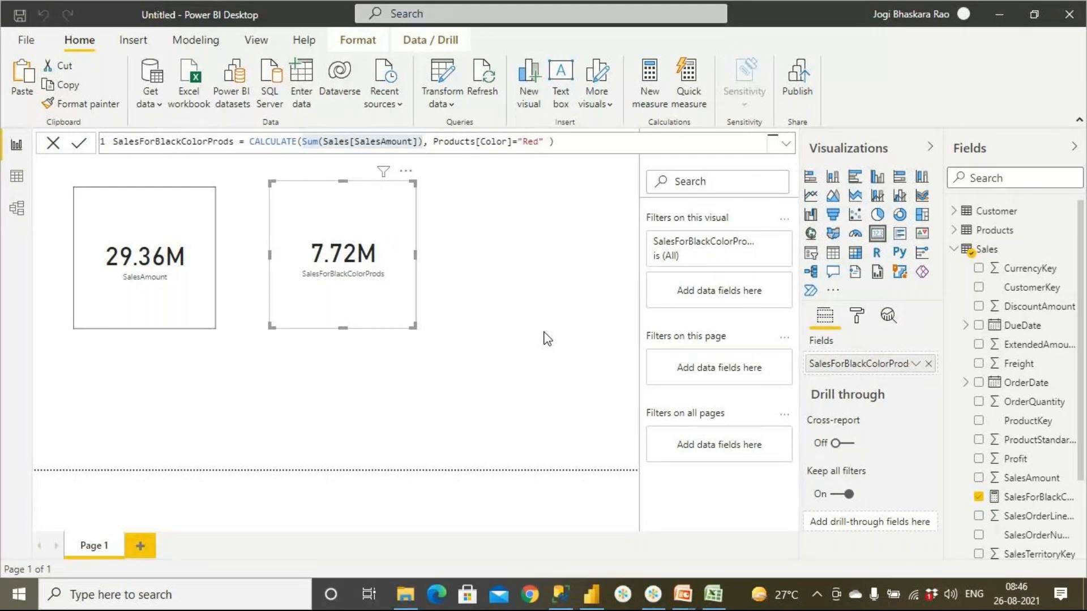
{"action": "type", "text": "note"}
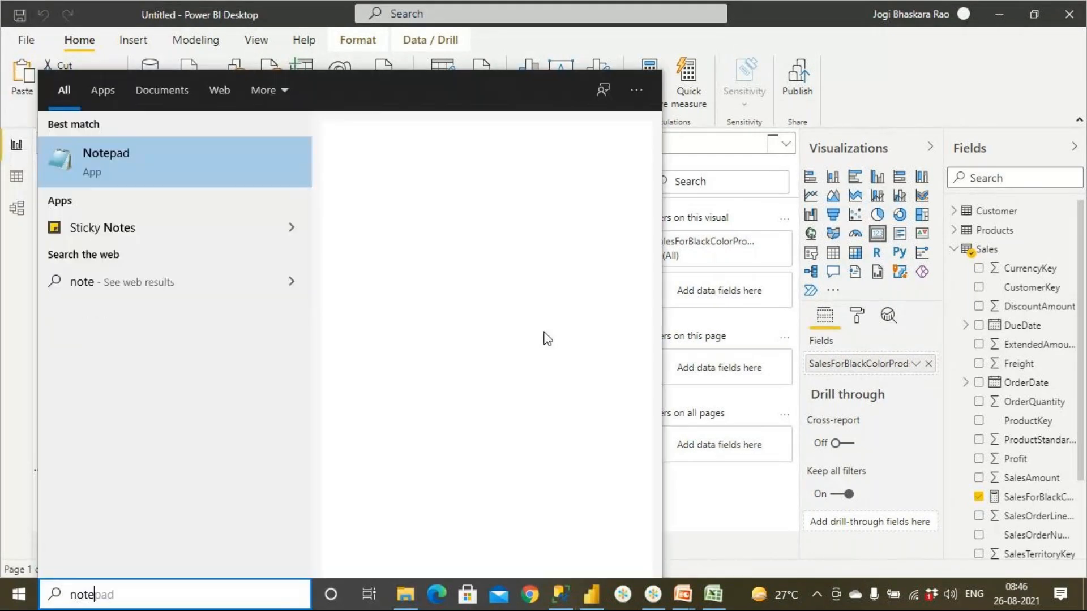
{"action": "left_click", "coordinate": [221, 182]}
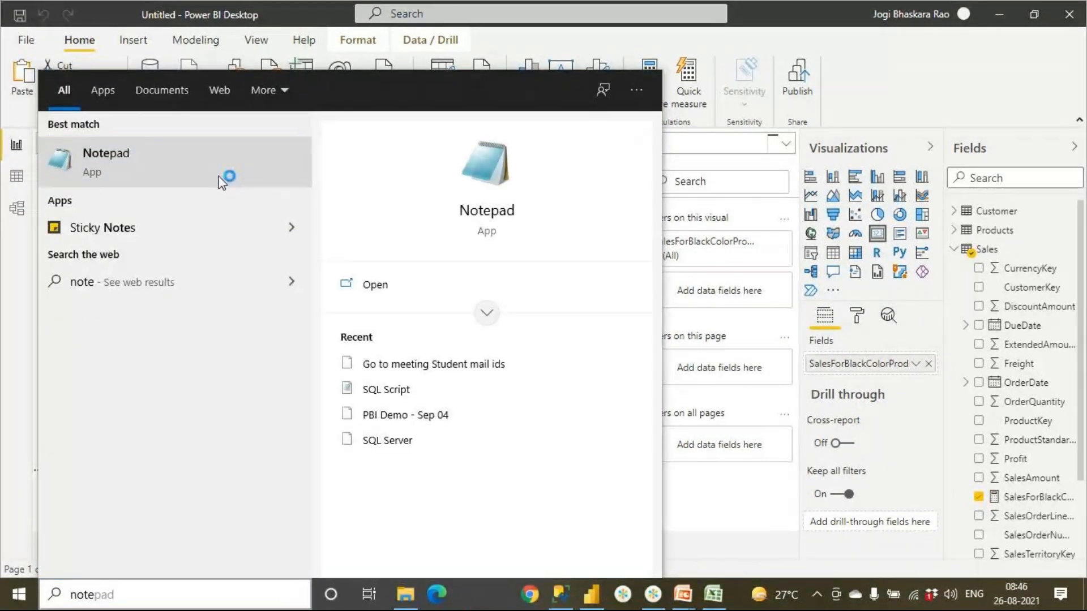
{"action": "type", "text": "select"}
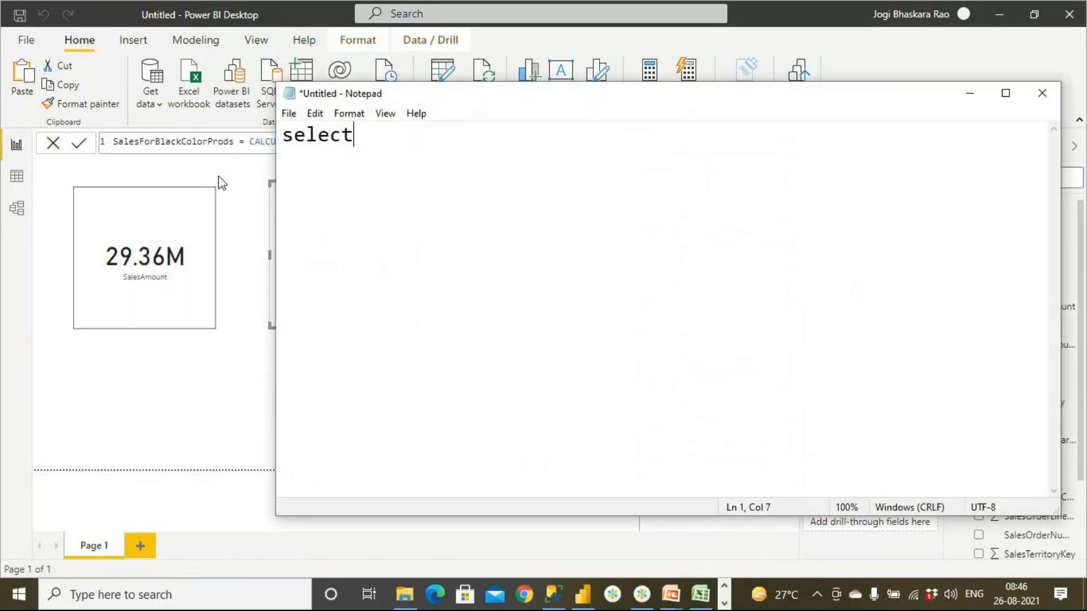
{"action": "type", "text": " sum(sae"}
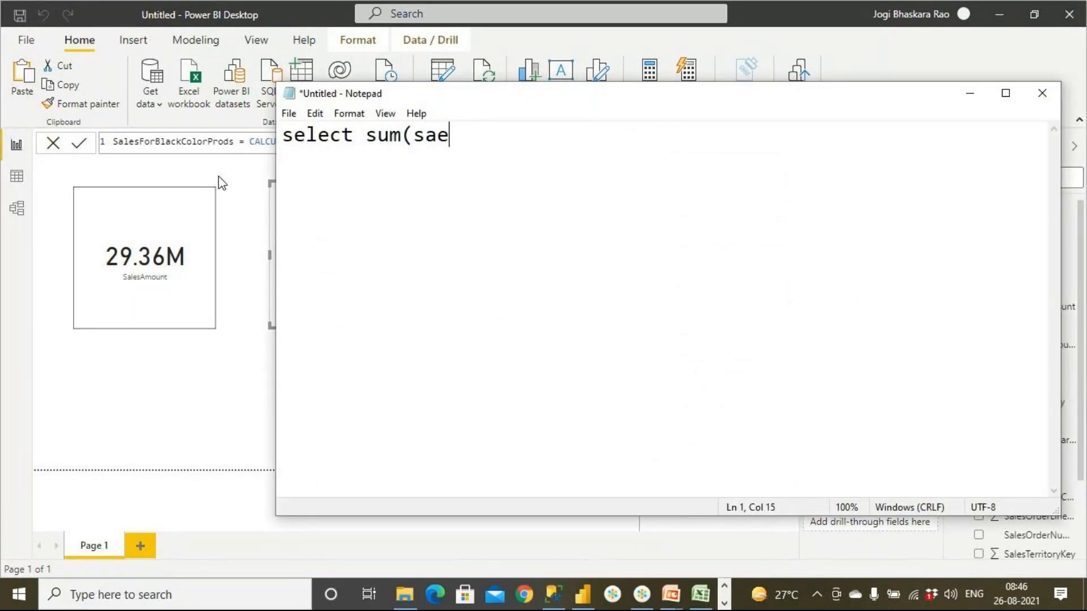
{"action": "key", "text": "BackSpace"}
{"action": "type", "text": "lesam"}
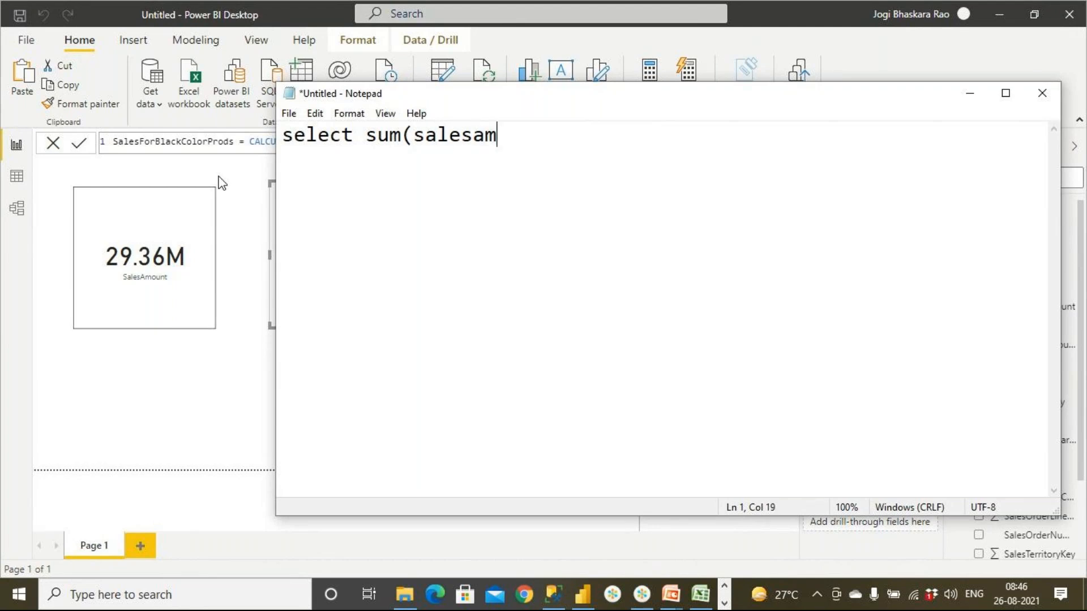
{"action": "type", "text": "t)"}
- Add a second query line reading "from sales join produ"
{"action": "key", "text": "Return"}
{"action": "type", "text": "from sales join p"}
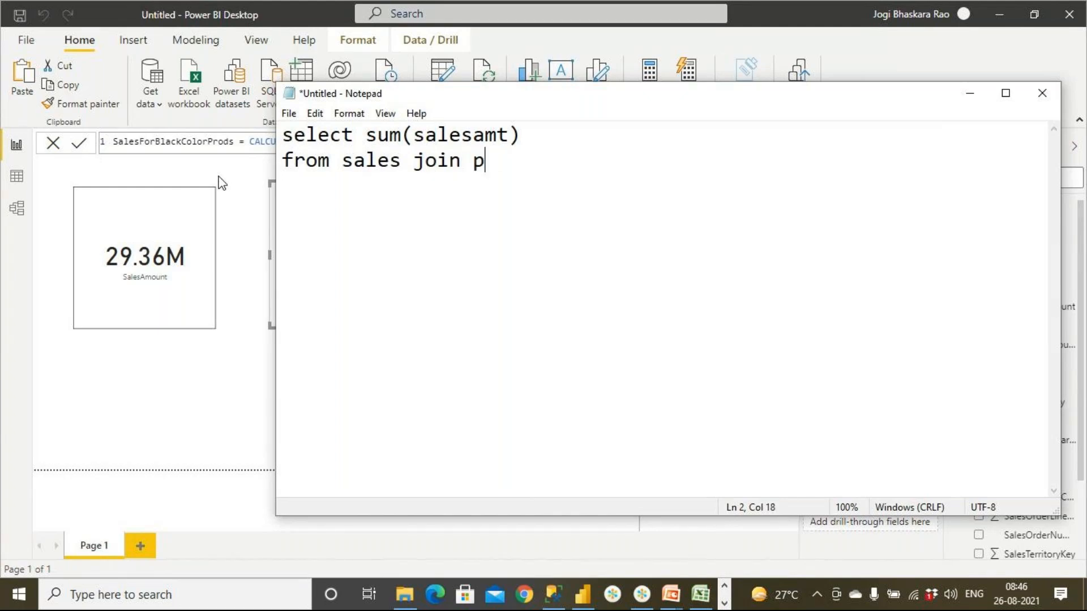
{"action": "type", "text": "rodu"}
- Add the condition line "where color = 'Red'" and select the whole query
{"action": "key", "text": "Return"}
{"action": "type", "text": "where "}
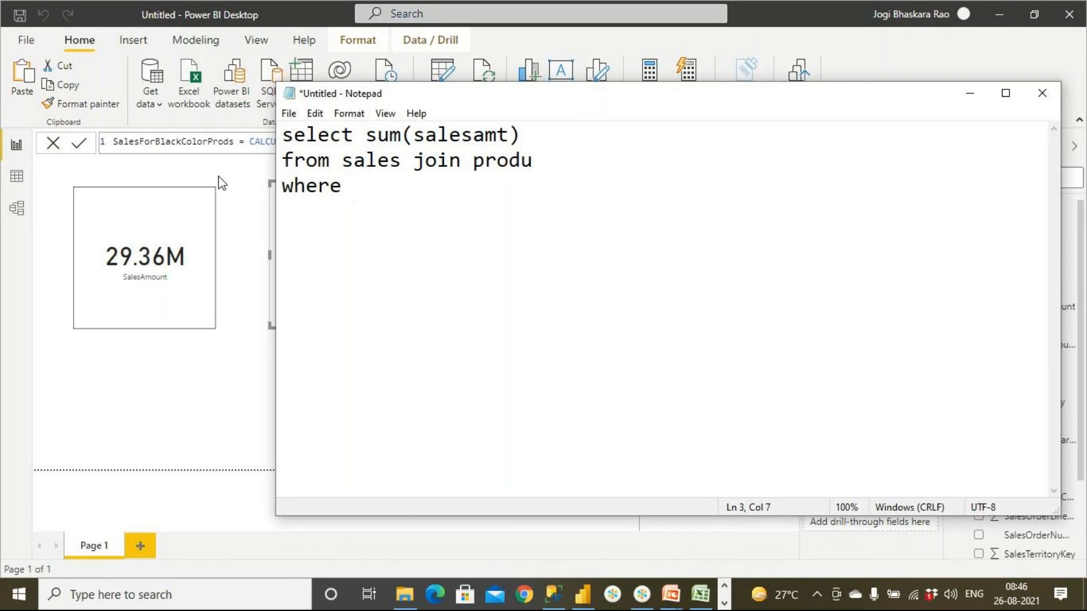
{"action": "type", "text": "color ="}
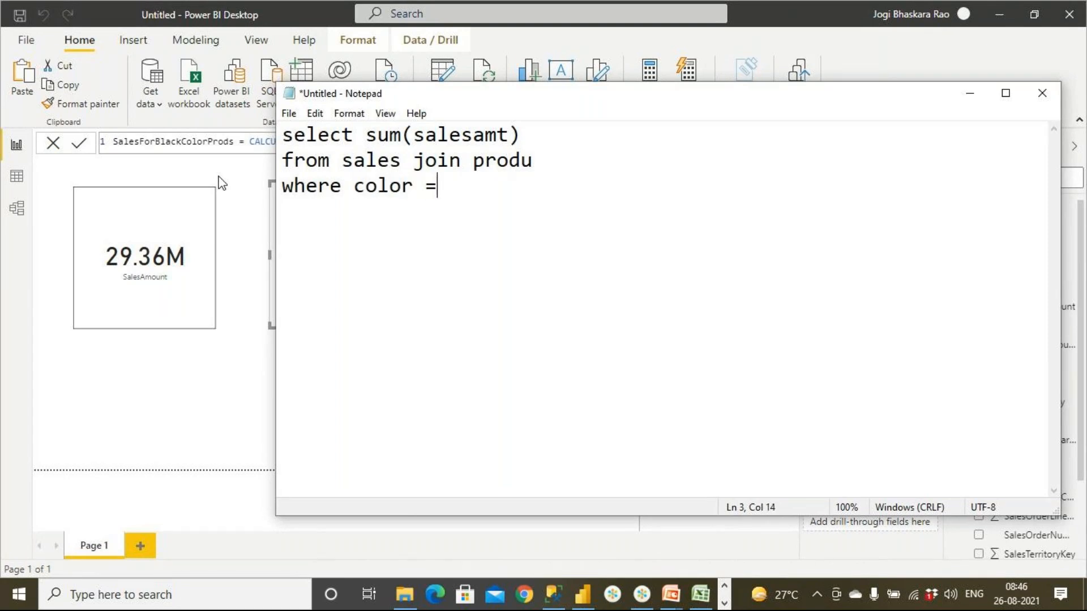
{"action": "type", "text": " ''"}
{"action": "key", "text": "Left"}
{"action": "type", "text": "Red"}
{"action": "key", "text": "Right"}
{"action": "key", "text": "ctrl+a"}
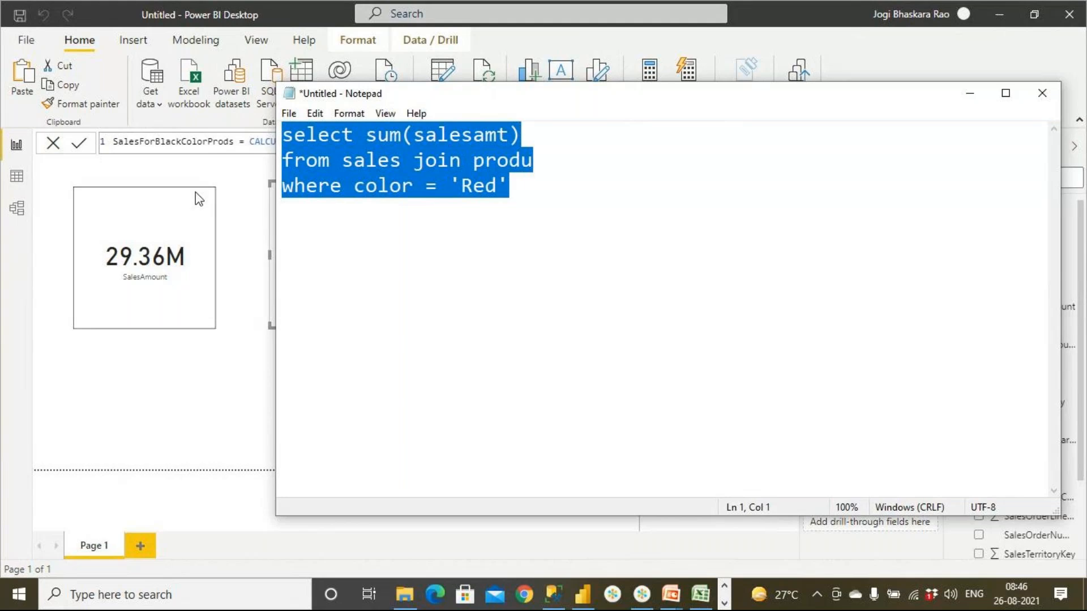
- Return to the Power BI report and switch to the PowerPoint slide on total sales for black color bikes
{"action": "left_click", "coordinate": [249, 215]}
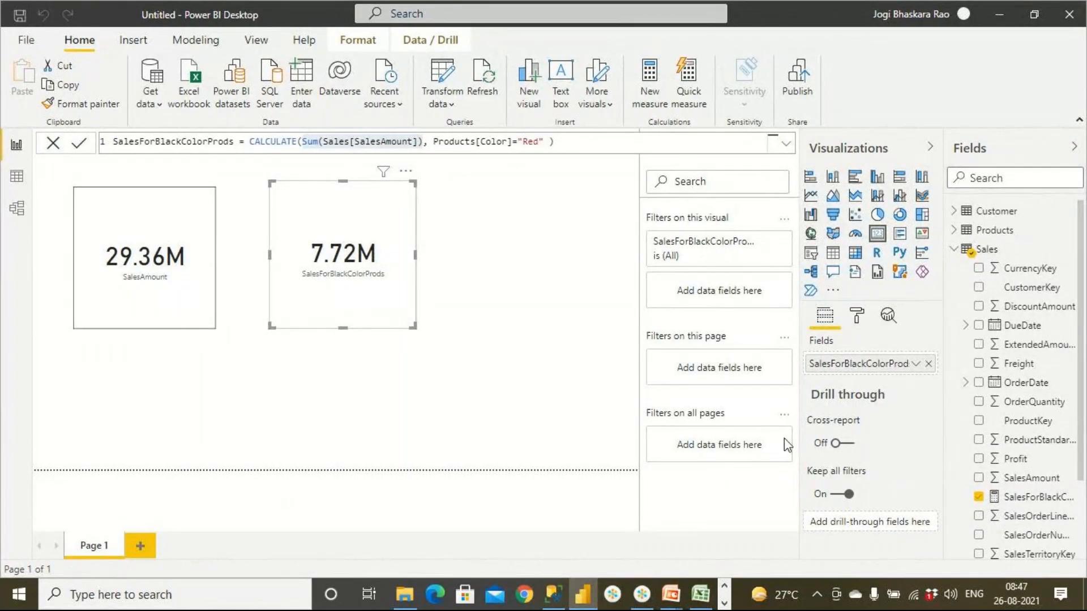
{"action": "left_click", "coordinate": [671, 595]}
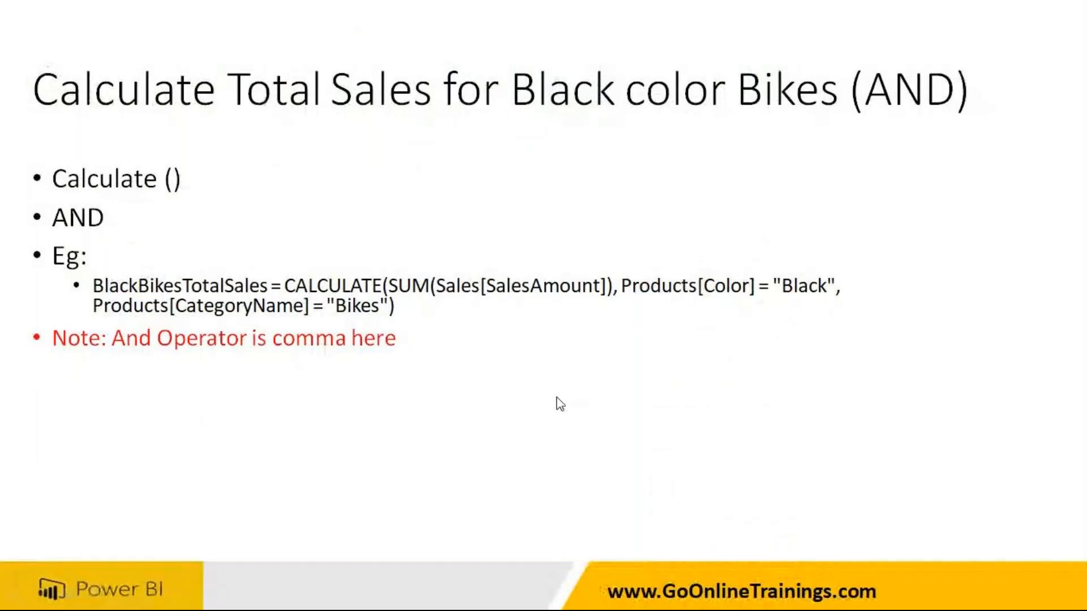
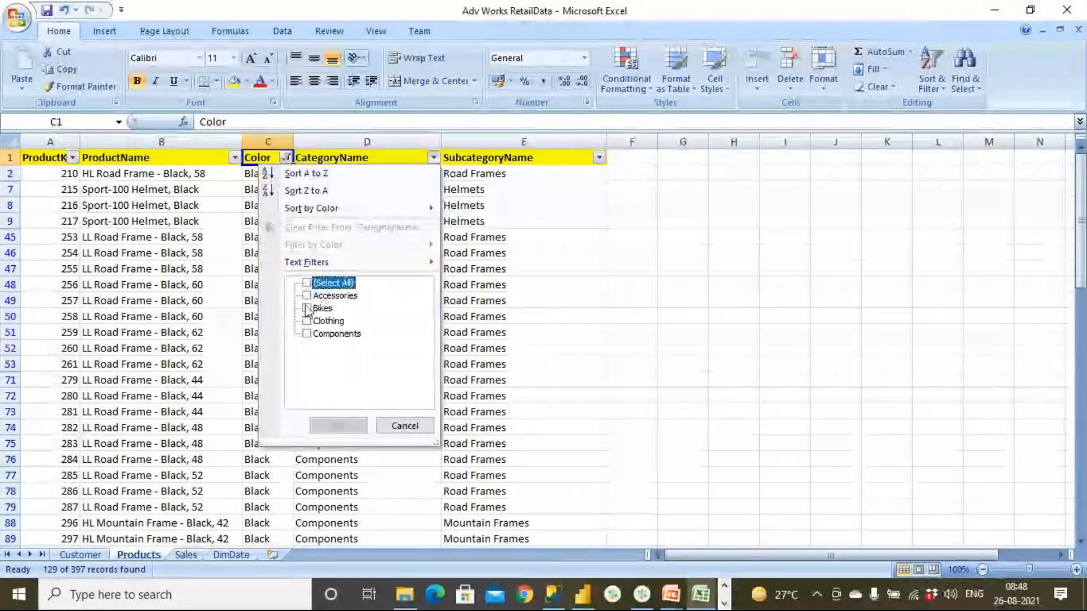
- Filter the Products sheet's CategoryName column to Bikes and select the Black and Bikes cells in the filtered rows
{"action": "left_click", "coordinate": [339, 427]}
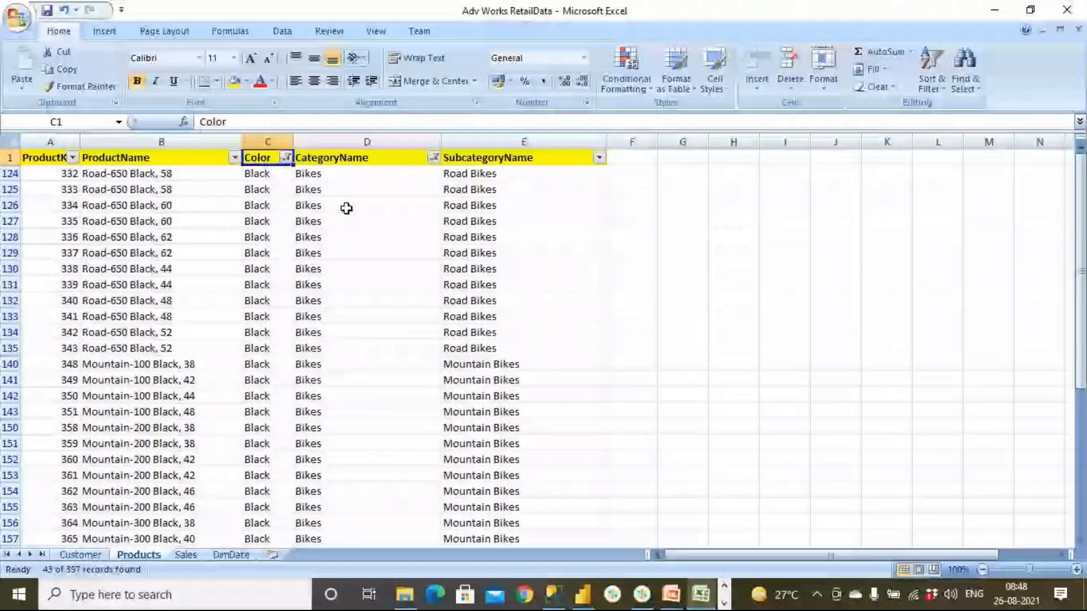
{"action": "left_click_drag", "start_coordinate": [345, 175], "coordinate": [340, 396]}
{"action": "left_click_drag", "start_coordinate": [274, 177], "coordinate": [288, 333]}
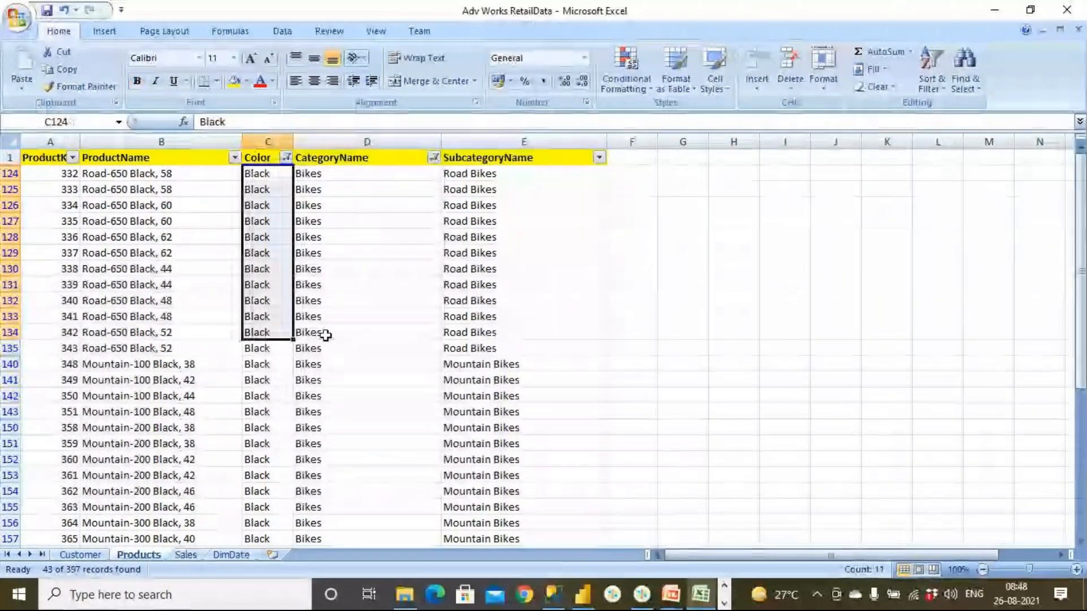
{"action": "scroll", "coordinate": [326, 337], "scroll_direction": "down", "scroll_amount": 4}
{"action": "scroll", "coordinate": [326, 337], "scroll_direction": "down", "scroll_amount": 5}
{"action": "scroll", "coordinate": [326, 336], "scroll_direction": "up", "scroll_amount": 9}
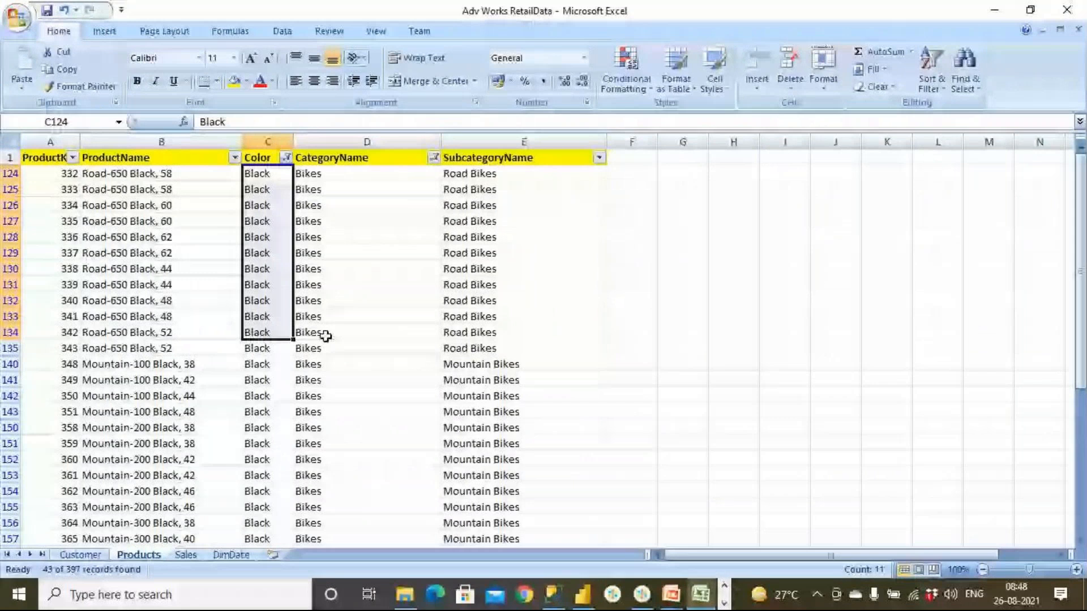
{"action": "left_click_drag", "start_coordinate": [334, 173], "coordinate": [290, 507]}
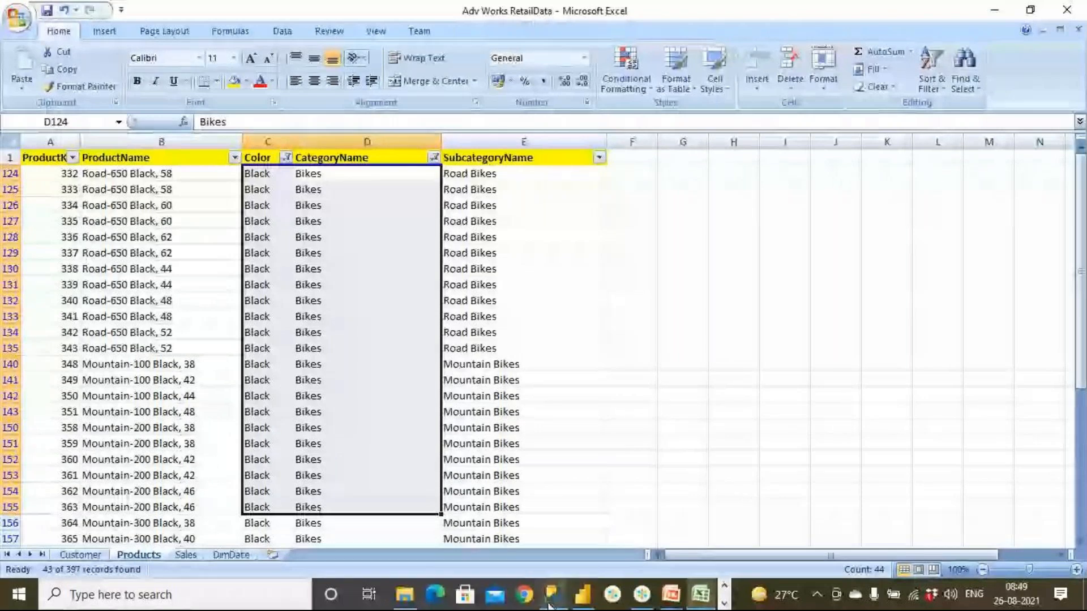
- Switch to Power BI and begin a second filter argument after Products[Color]="Red" in the measure with "Cate"
{"action": "mouse_move", "coordinate": [570, 599]}
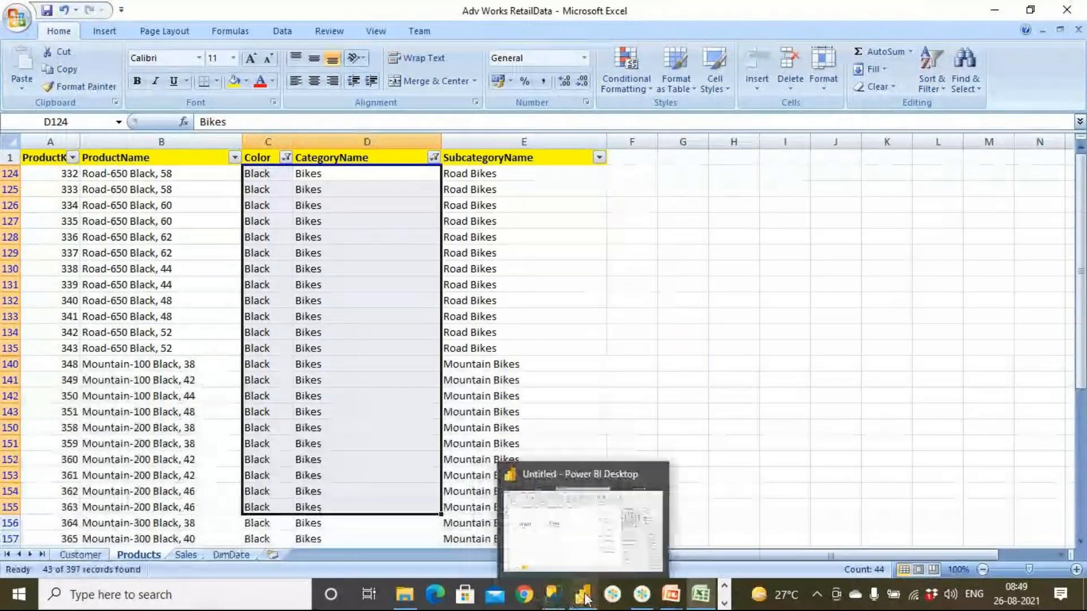
{"action": "left_click", "coordinate": [585, 598]}
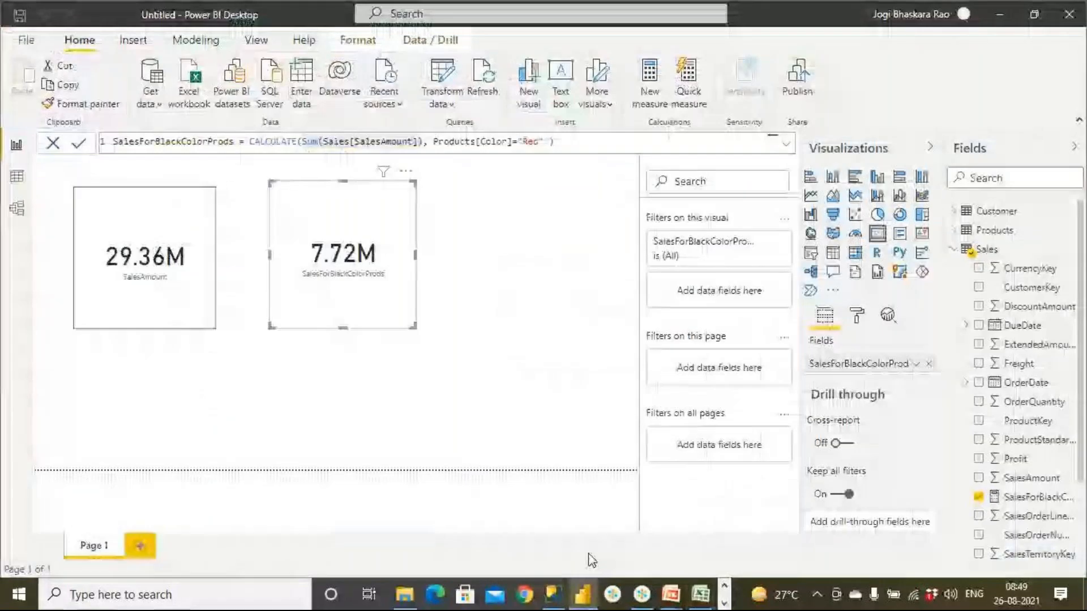
{"action": "left_click", "coordinate": [462, 373]}
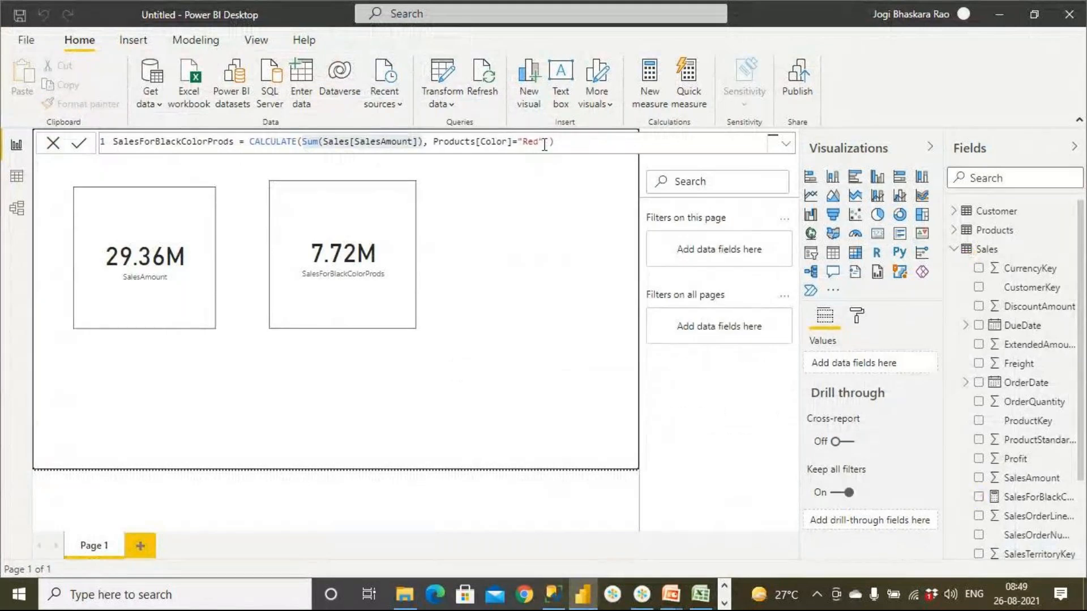
{"action": "type", "text": ", "}
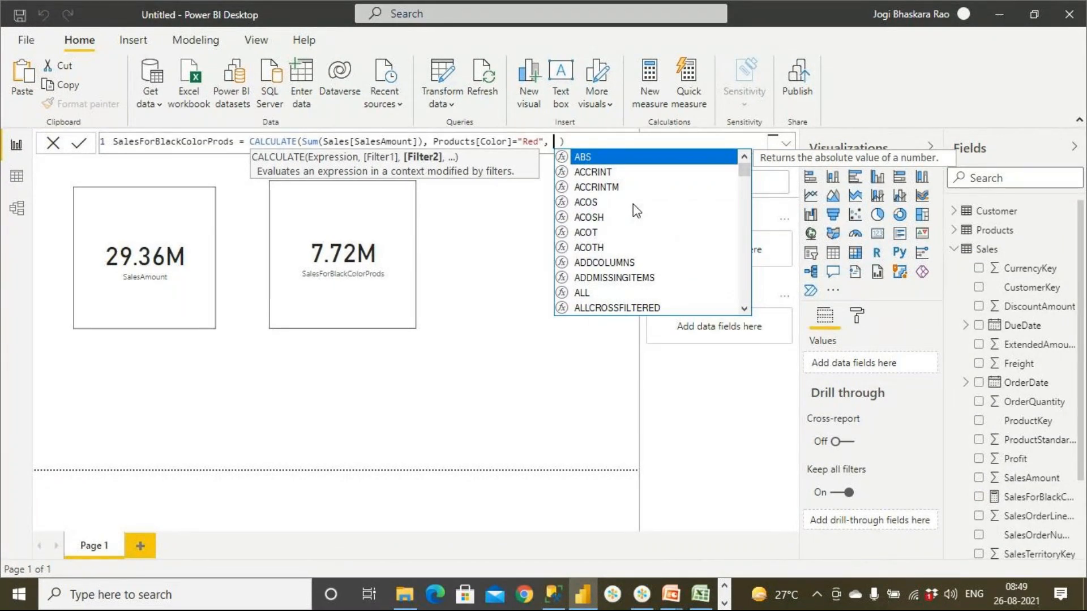
{"action": "type", "text": " Cate"}
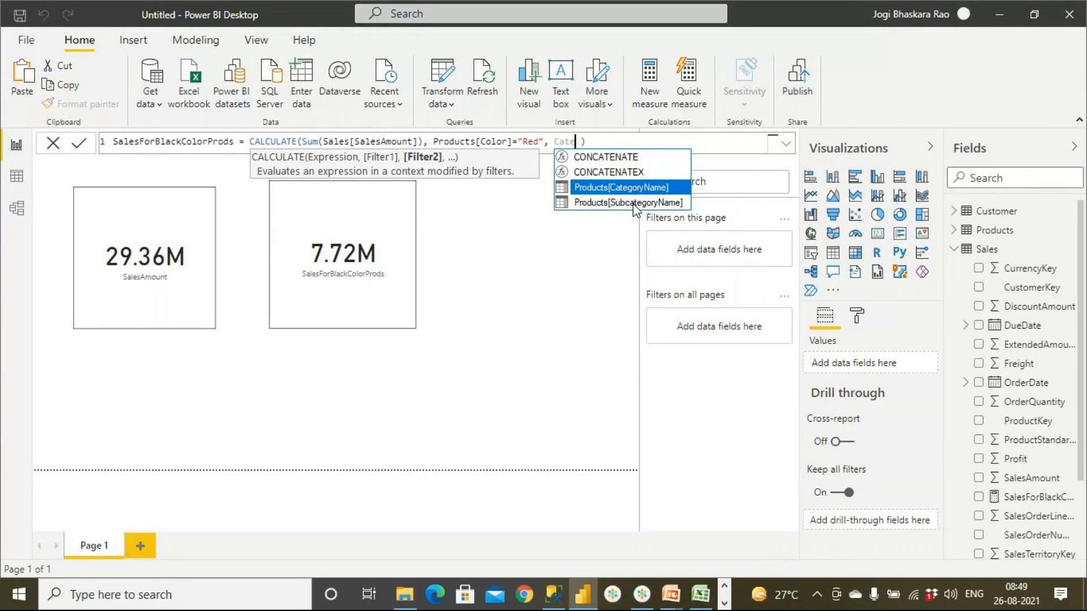
- Check the CategoryName column in Excel and complete the measure's second filter up to Products[CategoryName] = "" in Power BI
{"action": "left_click", "coordinate": [703, 599]}
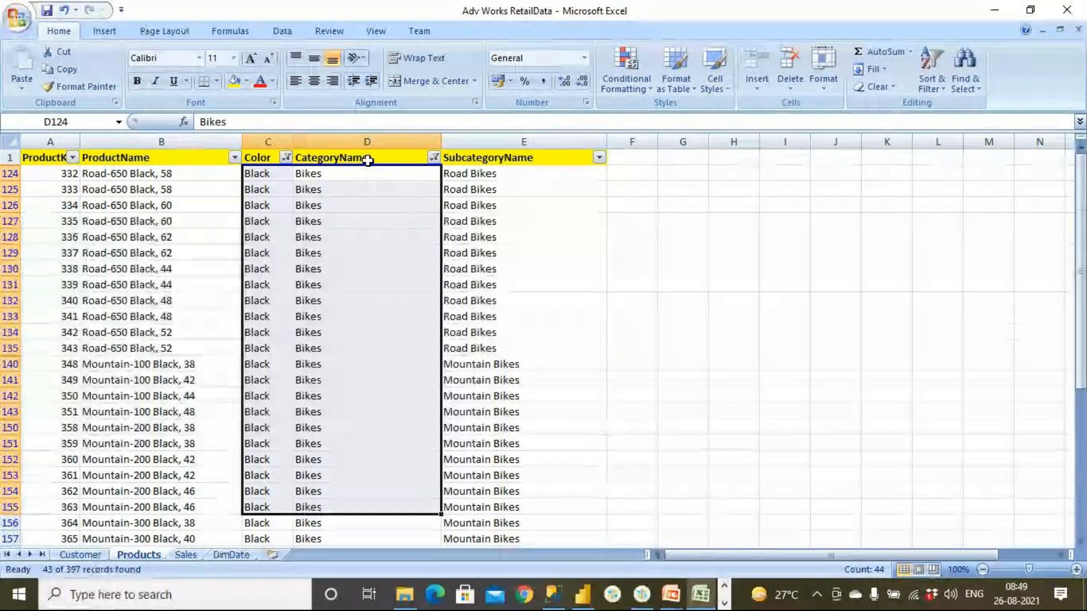
{"action": "left_click", "coordinate": [368, 162]}
{"action": "key", "text": "alt+Tab"}
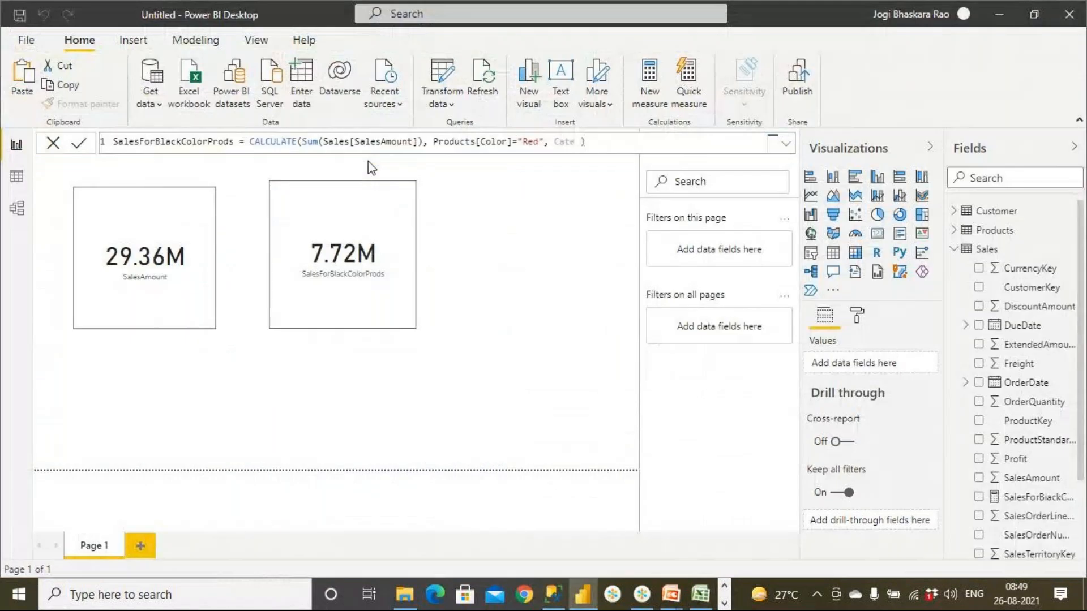
{"action": "key", "text": "BackSpace"}
{"action": "key", "text": "BackSpace"}
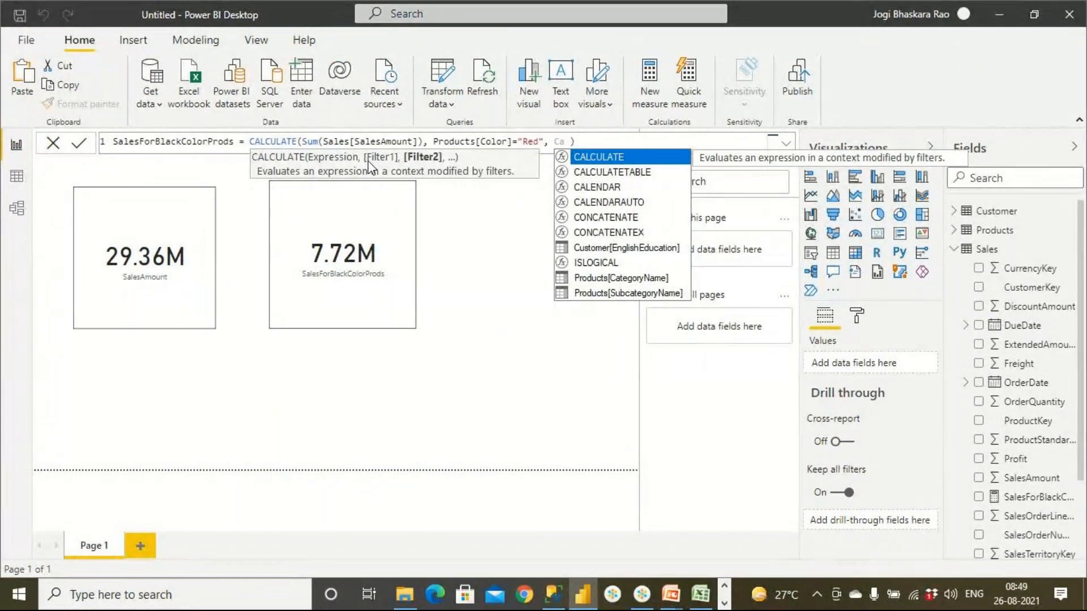
{"action": "type", "text": "te"}
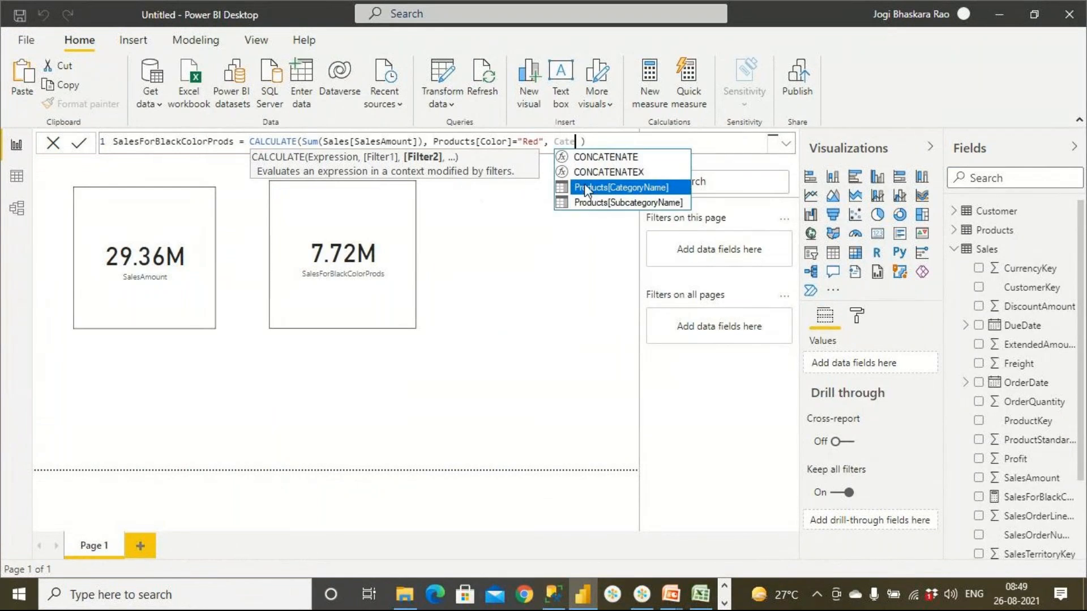
{"action": "left_click", "coordinate": [590, 186]}
{"action": "type", "text": "= \""}
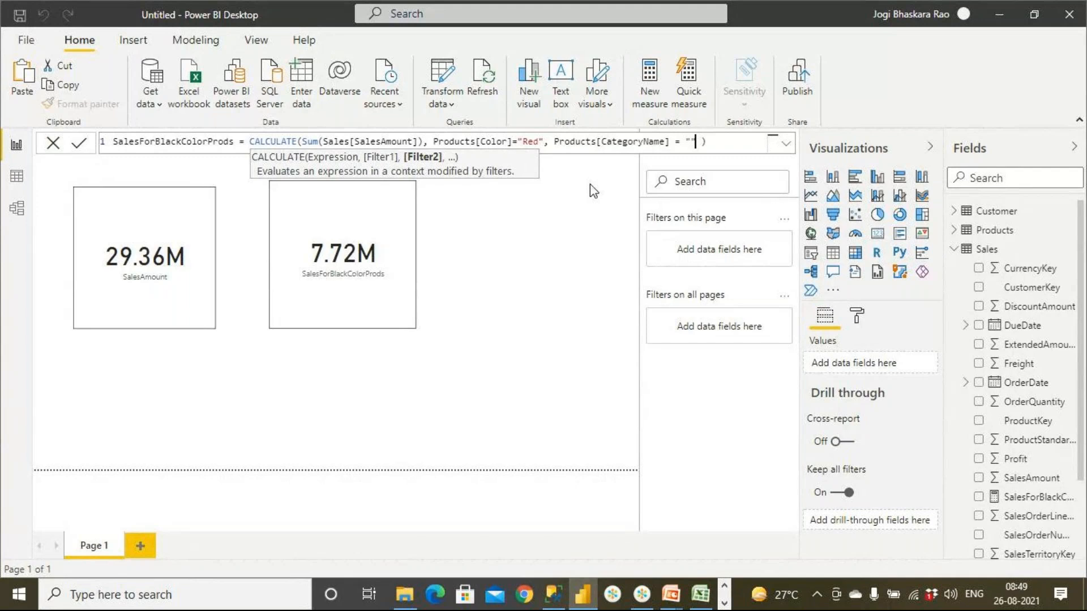
- Switch to Excel and copy the text "Bikes" from cell D125 of the Products sheet
{"action": "left_click", "coordinate": [700, 596]}
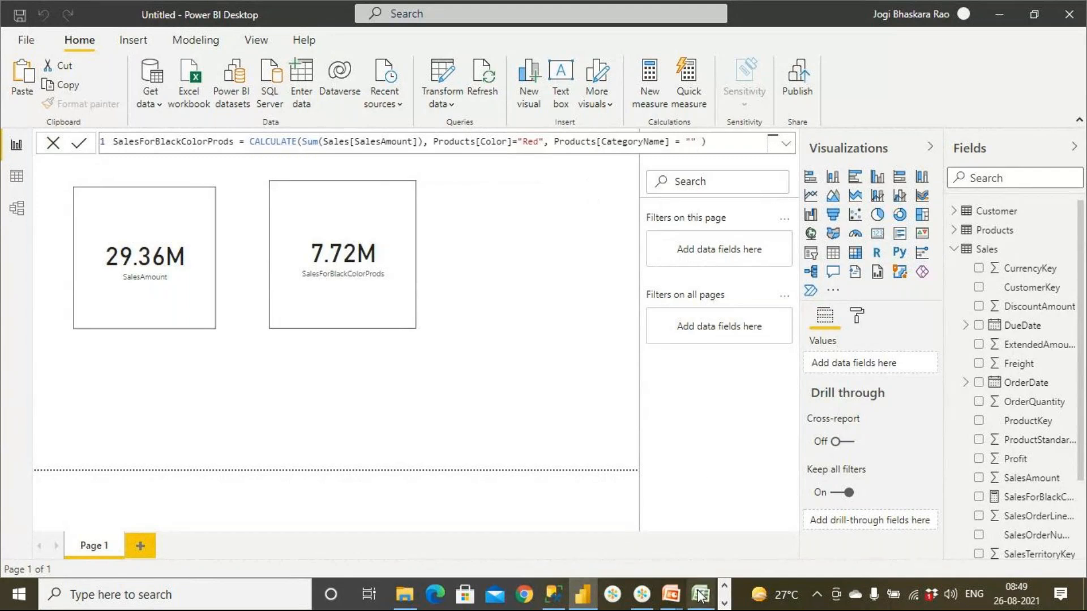
{"action": "left_click", "coordinate": [700, 595]}
{"action": "left_click", "coordinate": [352, 188]}
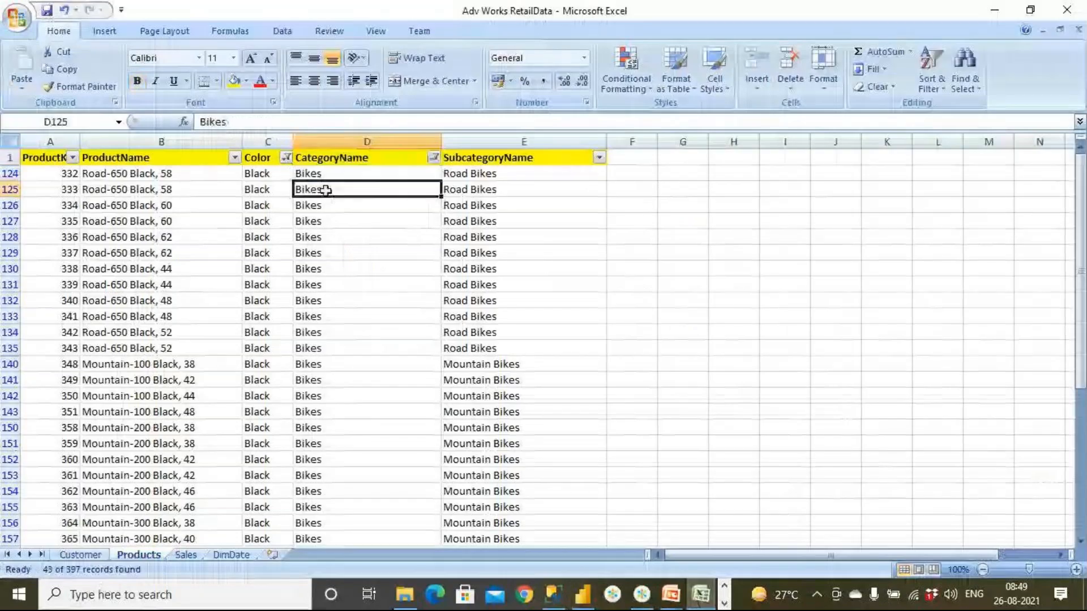
{"action": "left_click_drag", "start_coordinate": [246, 122], "coordinate": [164, 126]}
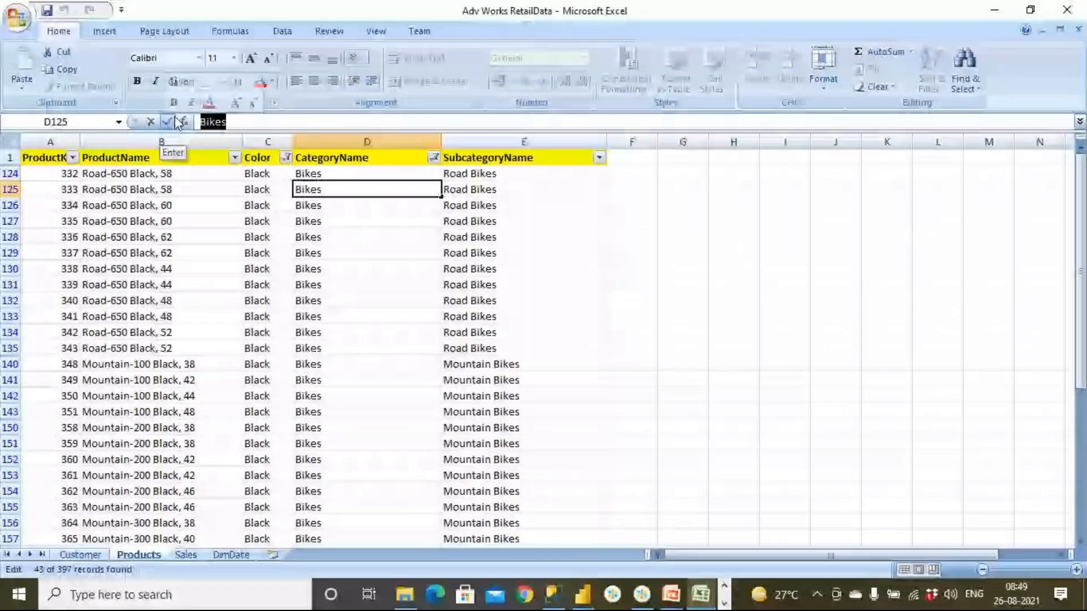
{"action": "right_click", "coordinate": [215, 122]}
{"action": "left_click", "coordinate": [252, 147]}
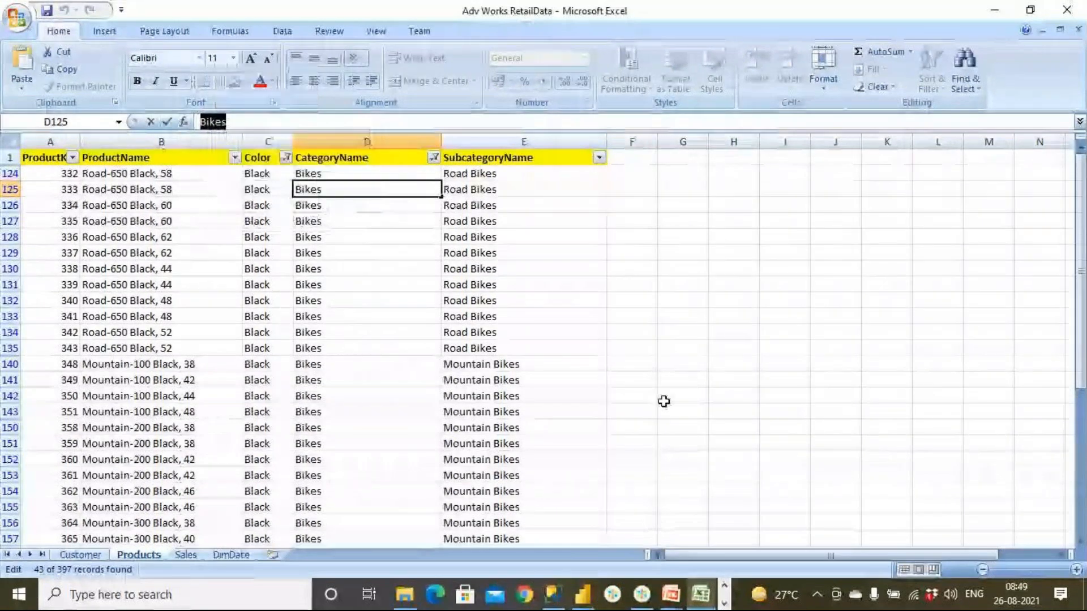
- Return to Power BI, paste Bikes between the quotes of the CategoryName filter and commit the measure
{"action": "left_click", "coordinate": [583, 596]}
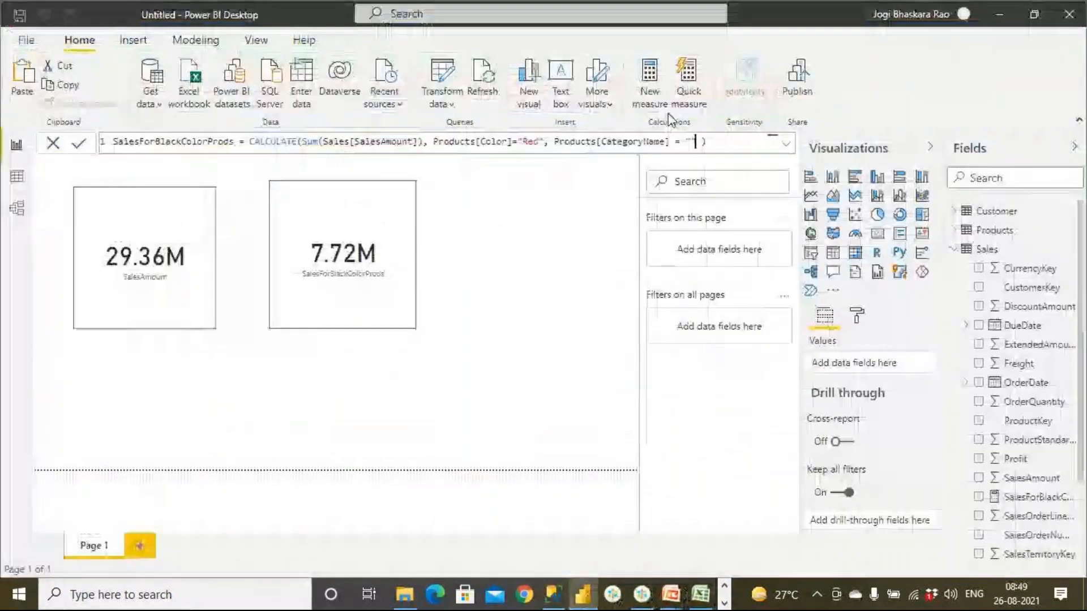
{"action": "left_click", "coordinate": [691, 141]}
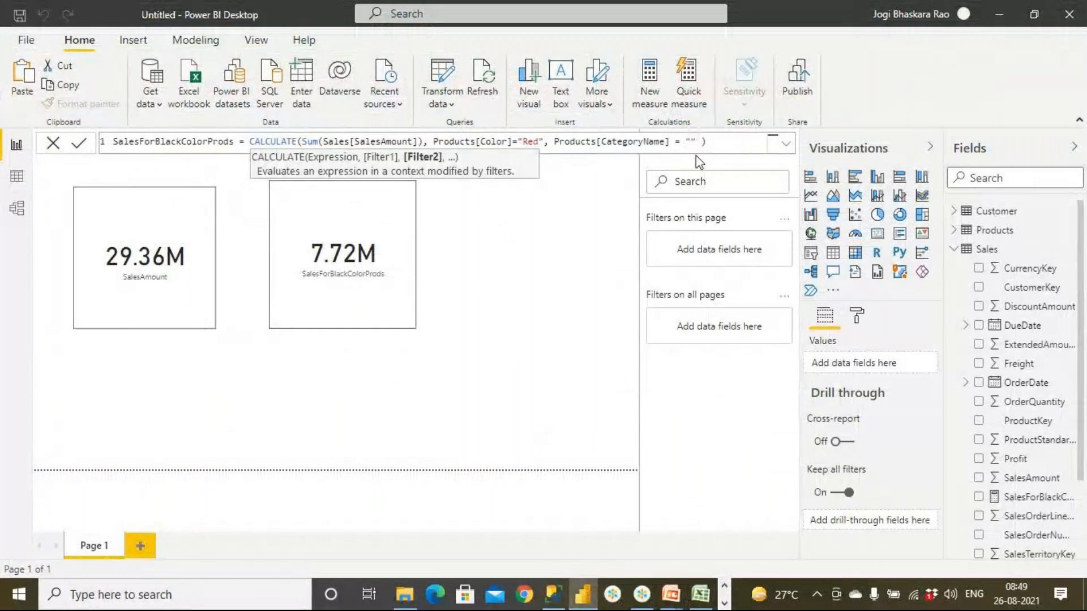
{"action": "key", "text": "ctrl+v"}
{"action": "key", "text": "Return"}
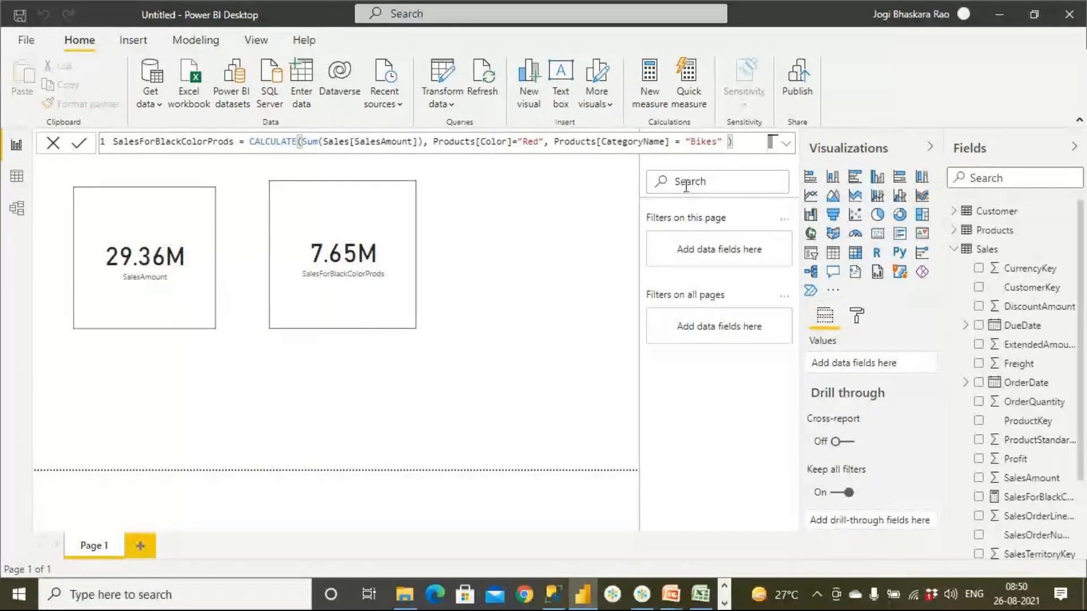
- Set the measure's color filter to "Black" and commit it to check black bike sales on the card
{"action": "double_click", "coordinate": [530, 142]}
{"action": "type", "text": "Black"}
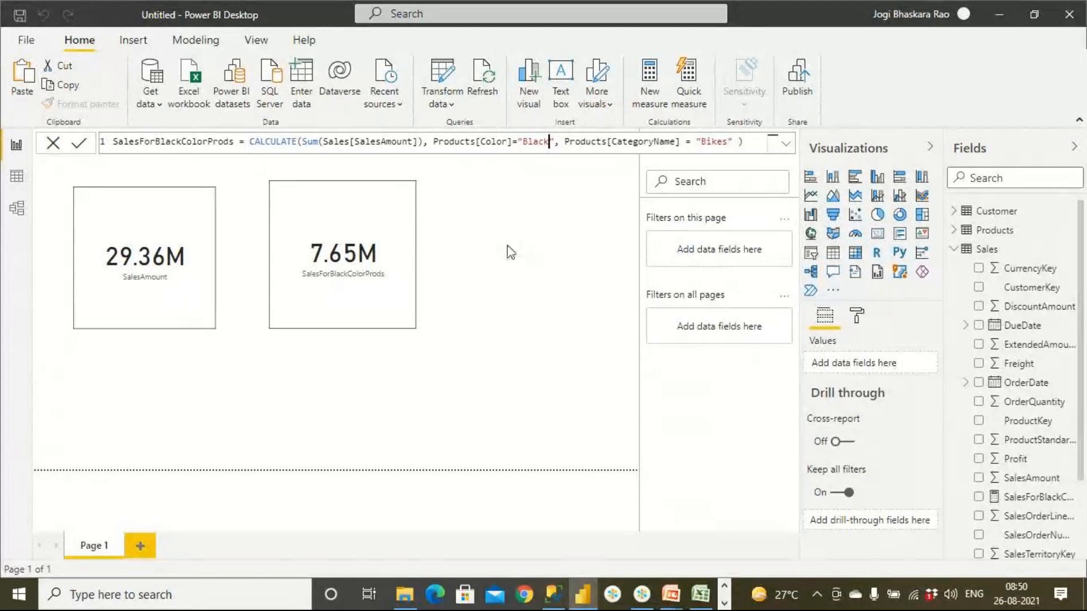
{"action": "key", "text": "Return"}
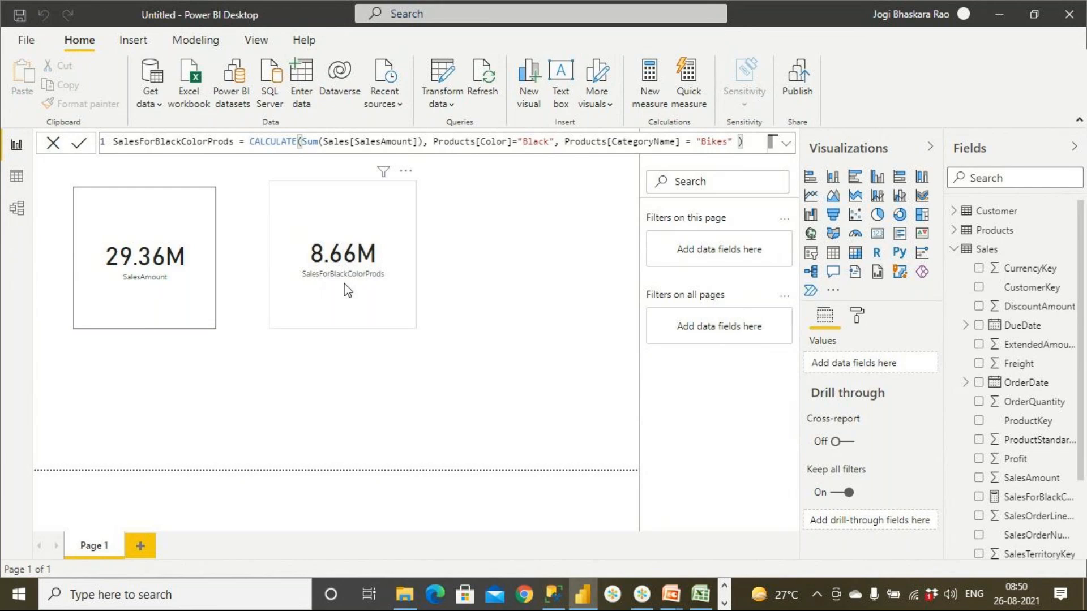
{"action": "mouse_move", "coordinate": [365, 274]}
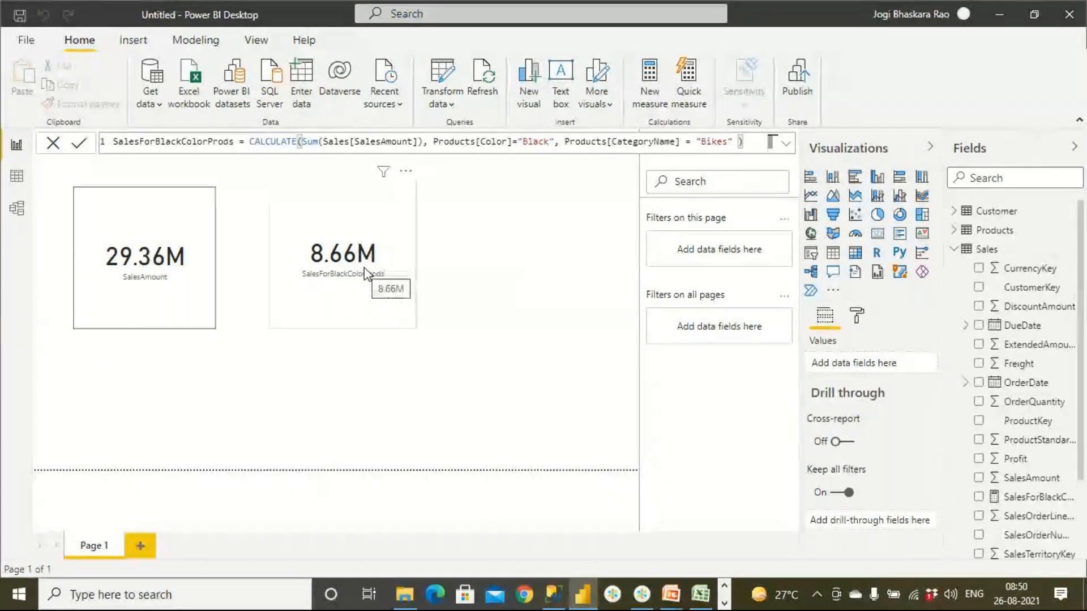
- Set the measure's color filter to "Blue", commit it, and select the comma separating the two filters
{"action": "double_click", "coordinate": [533, 143]}
{"action": "key", "text": "BackSpace"}
{"action": "type", "text": "Blue"}
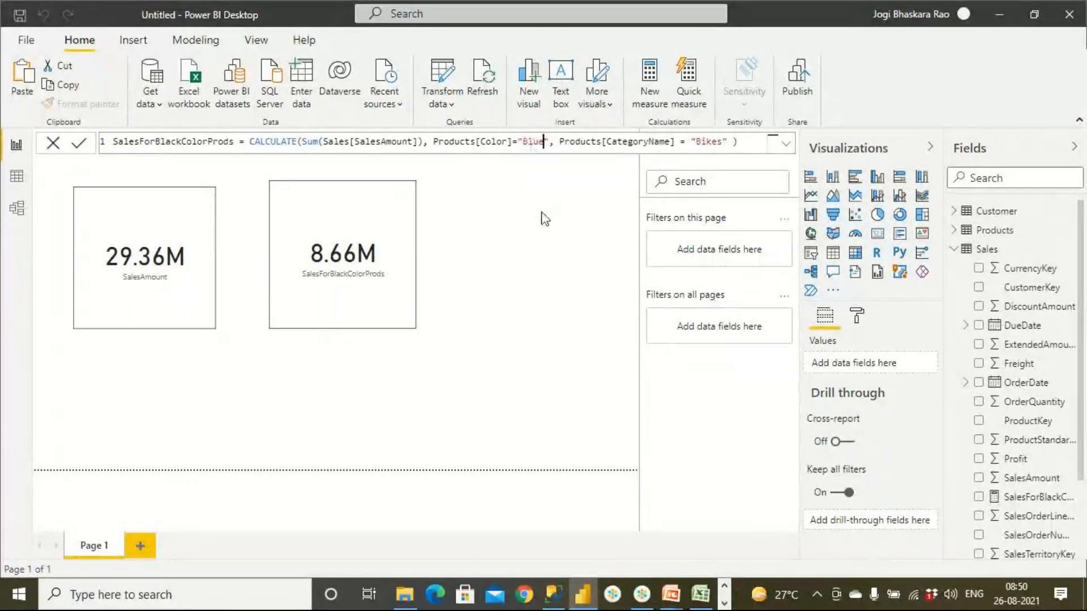
{"action": "key", "text": "Return"}
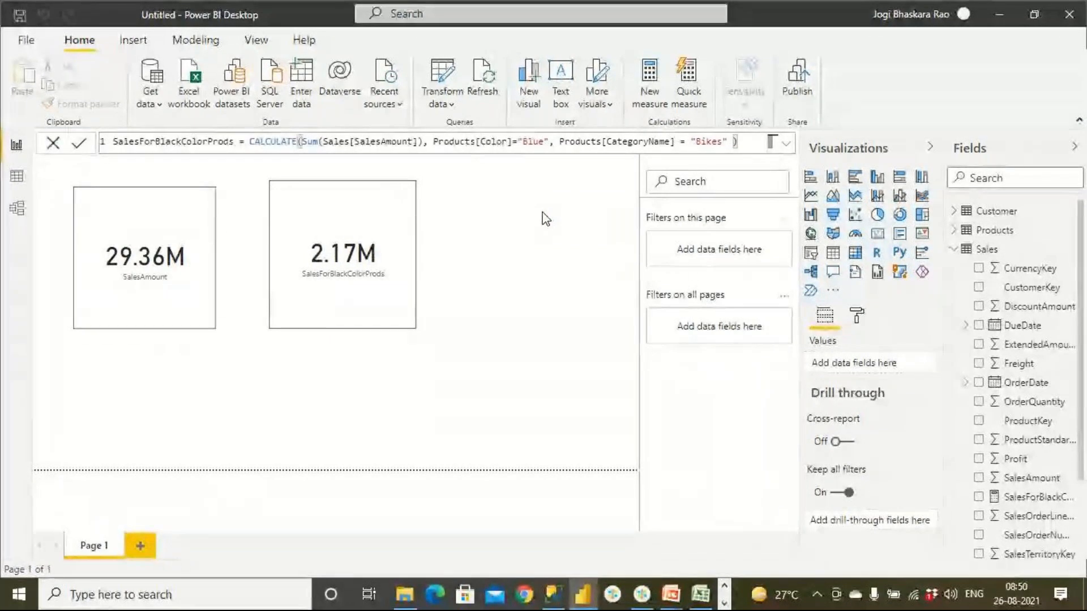
{"action": "double_click", "coordinate": [550, 142]}
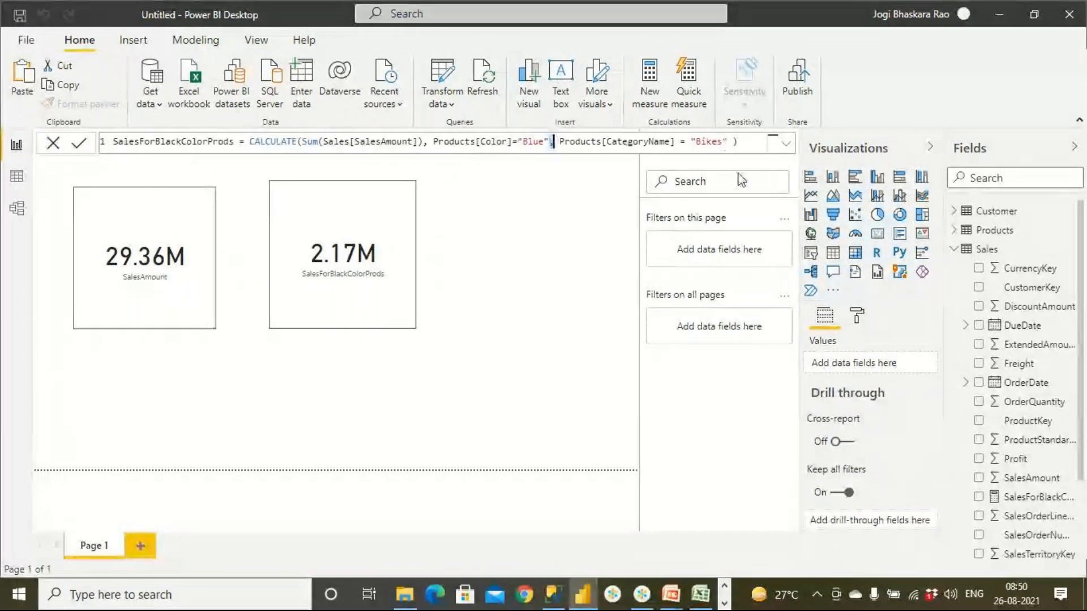
- Switch to Excel and filter the Products sheet's CategoryName column to Clothing only
{"action": "left_click", "coordinate": [702, 598]}
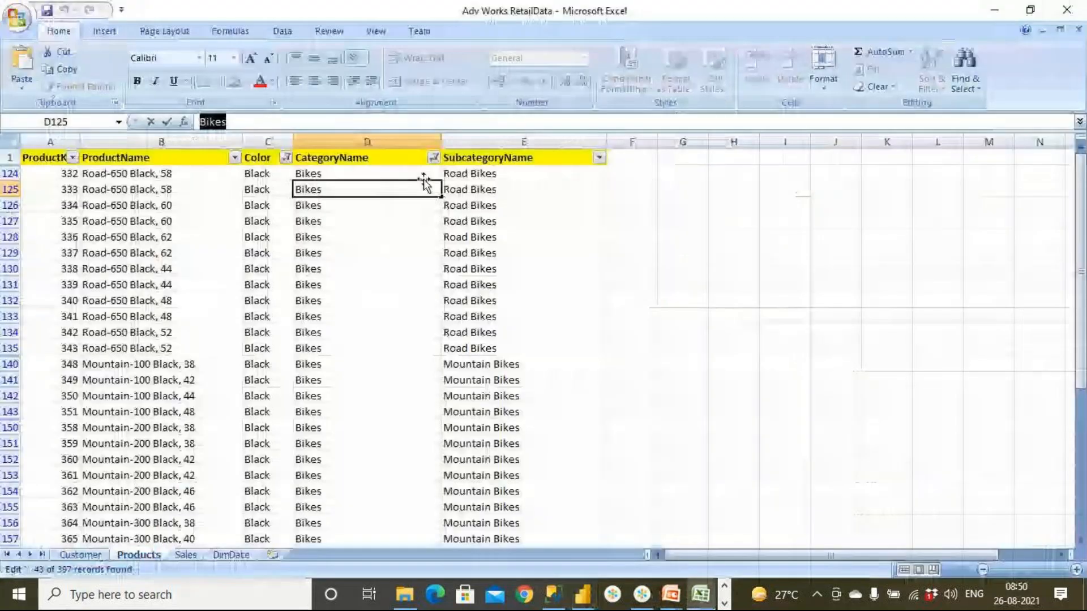
{"action": "left_click", "coordinate": [434, 158]}
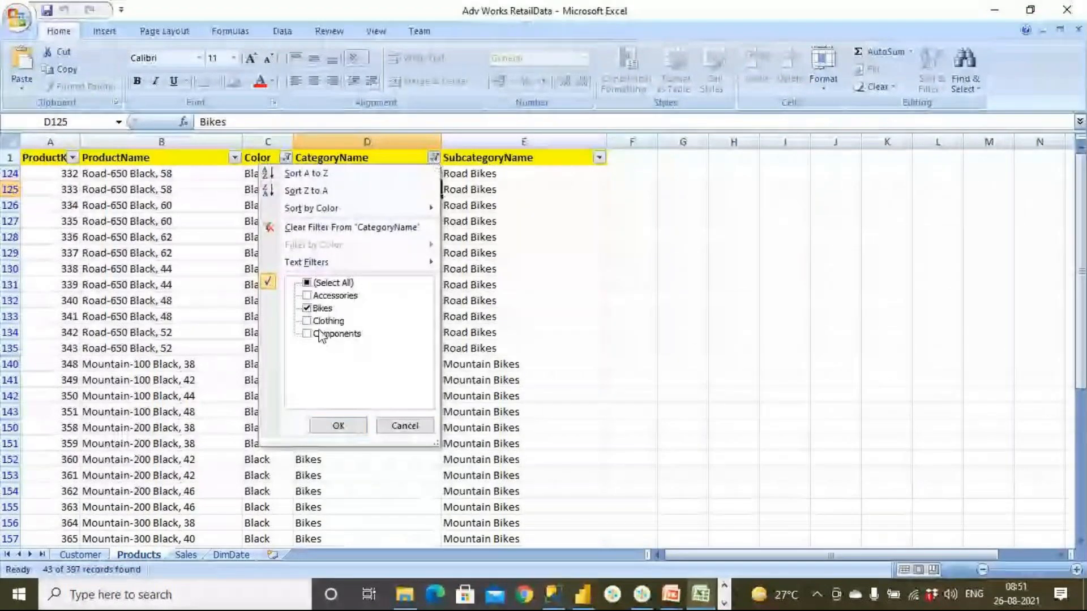
{"action": "left_click", "coordinate": [307, 308]}
{"action": "left_click", "coordinate": [308, 322]}
{"action": "left_click", "coordinate": [306, 321]}
{"action": "left_click", "coordinate": [338, 425]}
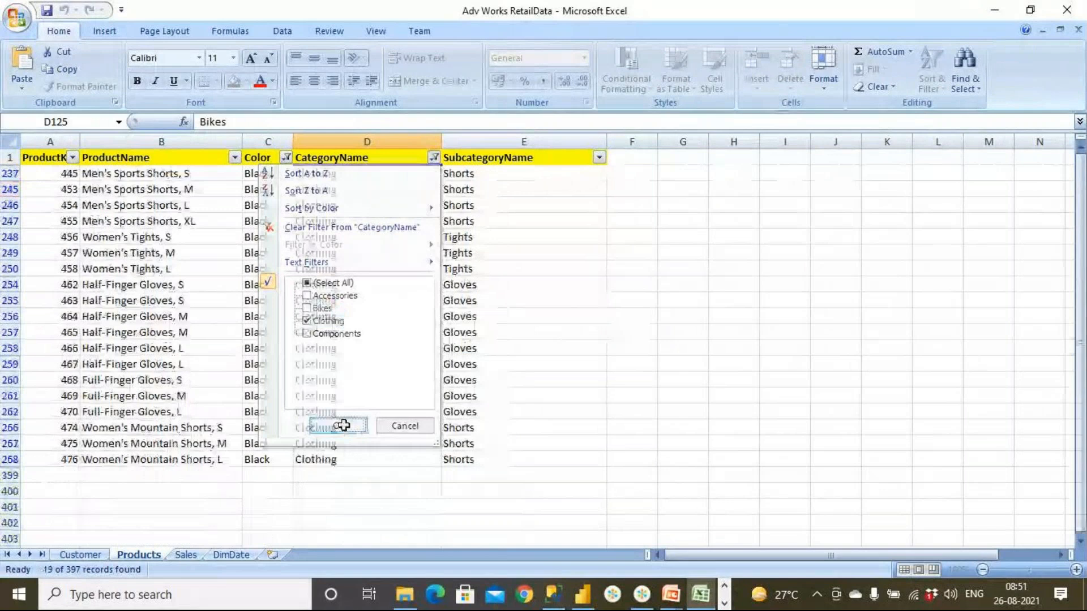
- Filter the Color column to Blue only and select the Color and CategoryName cells of the remaining rows
{"action": "left_click", "coordinate": [286, 157]}
{"action": "left_click", "coordinate": [160, 296]}
{"action": "left_click", "coordinate": [159, 308]}
{"action": "left_click", "coordinate": [190, 426]}
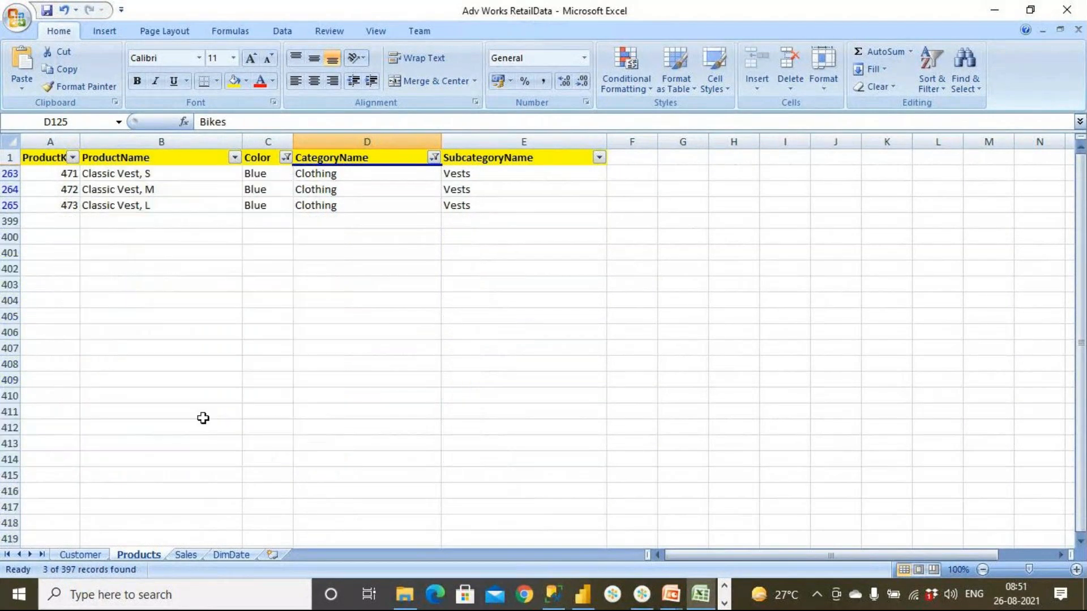
{"action": "left_click_drag", "start_coordinate": [263, 177], "coordinate": [396, 205]}
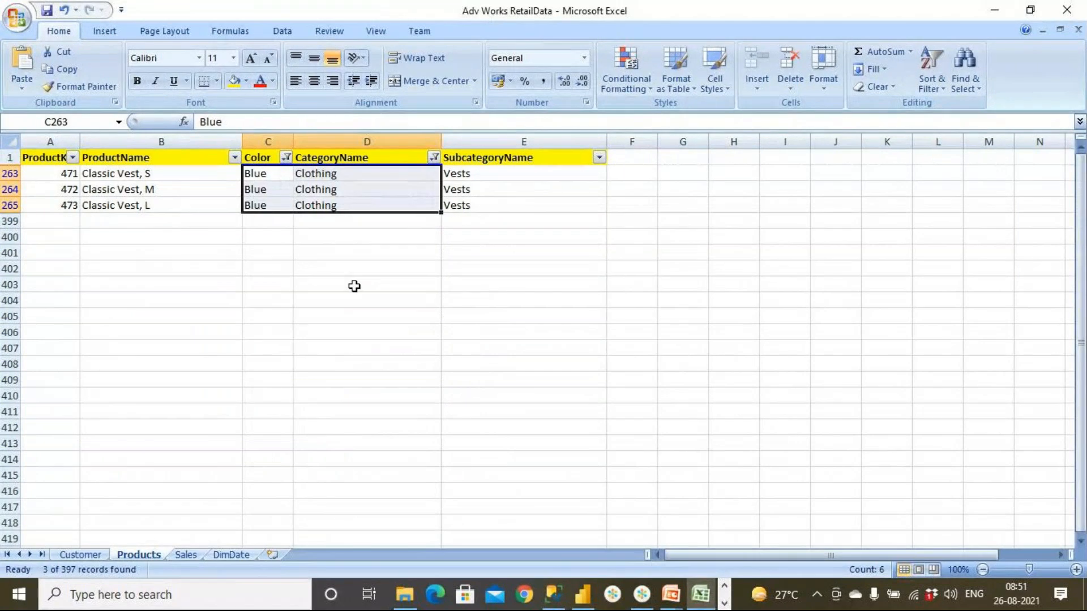
- Return to Power BI, set the measure's CategoryName filter to "Clothing" and commit the formula
{"action": "left_click", "coordinate": [582, 594]}
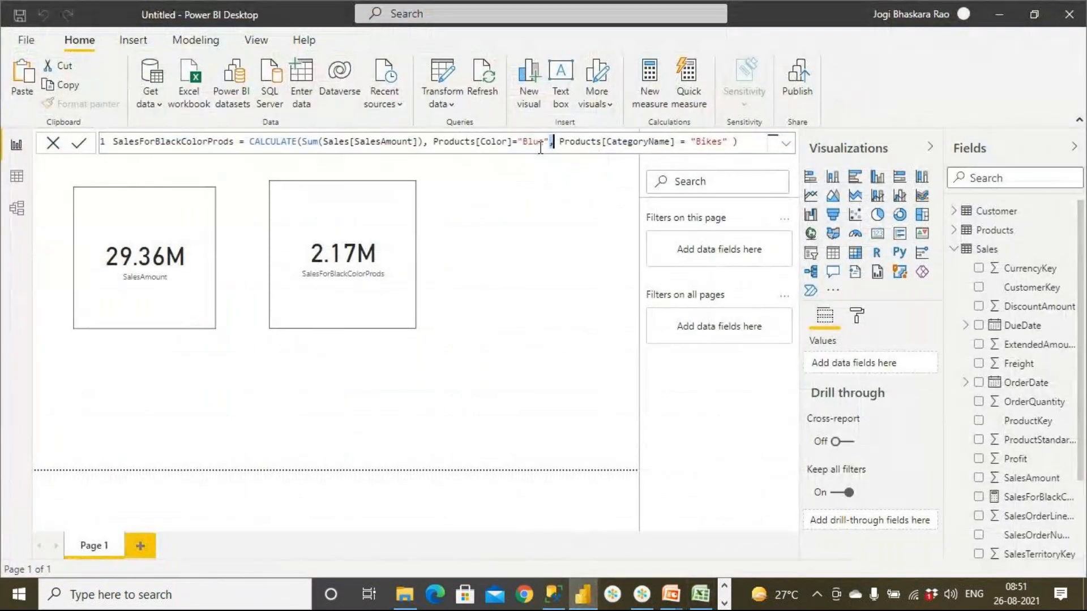
{"action": "double_click", "coordinate": [709, 140]}
{"action": "type", "text": "Clothing"}
{"action": "left_click", "coordinate": [549, 142]}
{"action": "key", "text": "Return"}
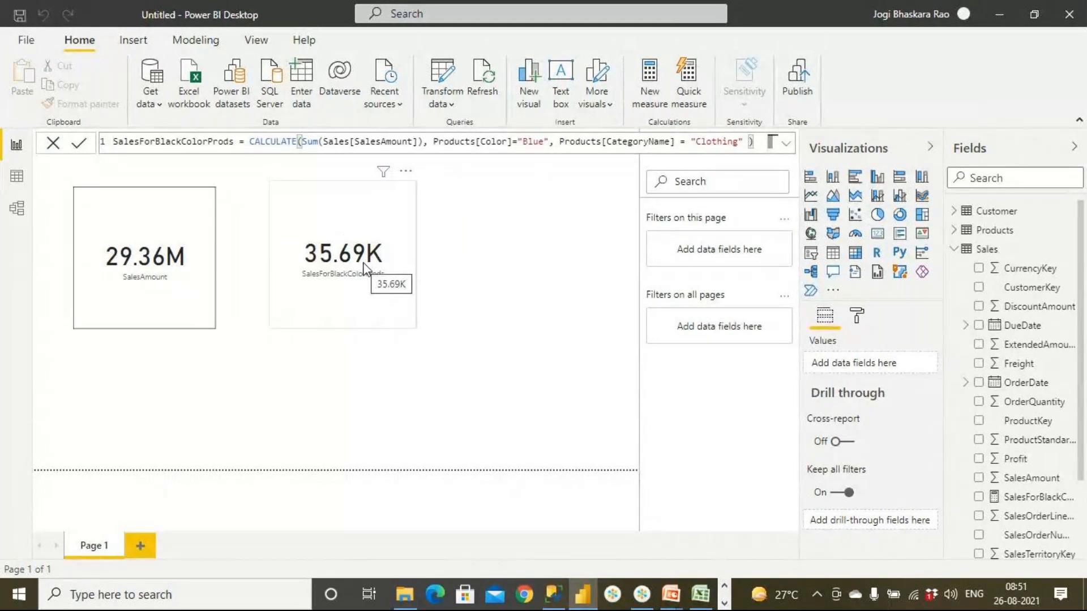
{"action": "mouse_move", "coordinate": [671, 594]}
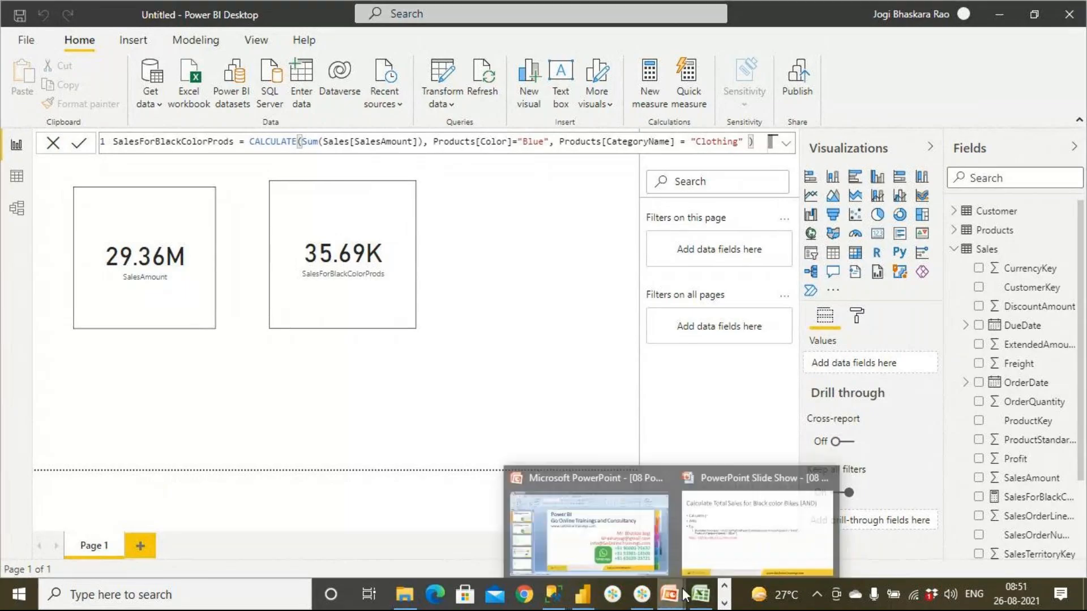
- Switch to the PowerPoint slide show and advance from the AND example to the Black or Red Color (OR) slide
{"action": "left_click", "coordinate": [731, 541]}
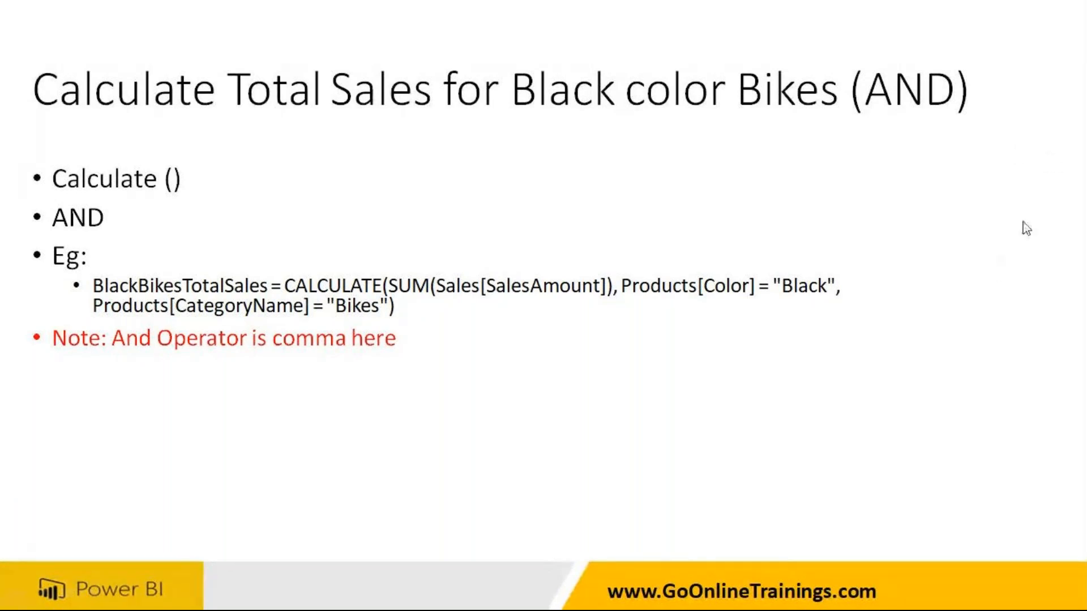
{"action": "left_click", "coordinate": [739, 166]}
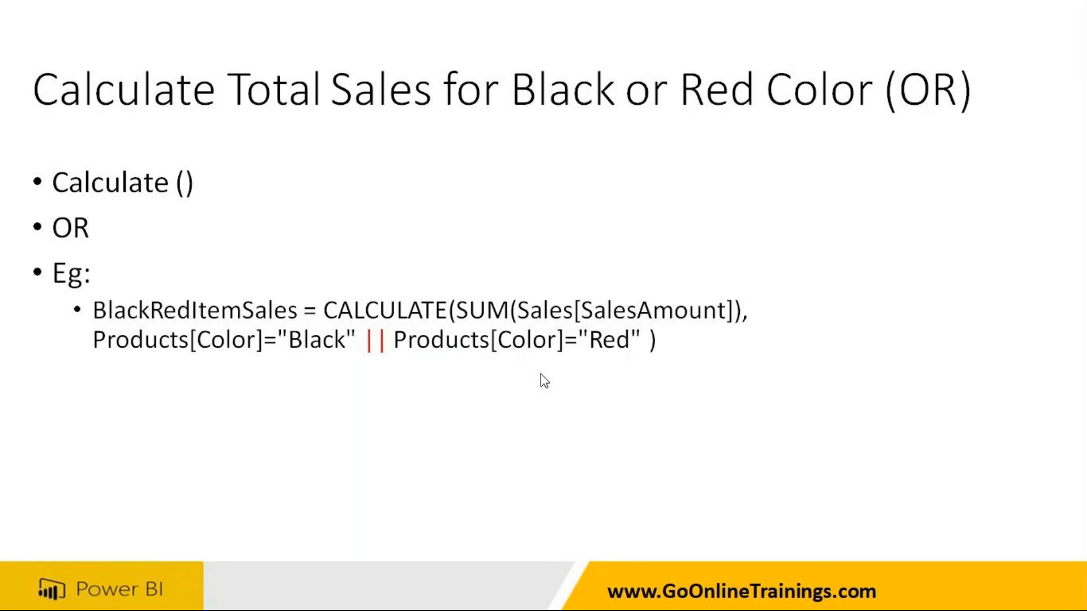
- Return to Power BI, replace the comma between the measure's Color and CategoryName filters with the || operator and commit the formula
{"action": "key", "text": "alt+Tab"}
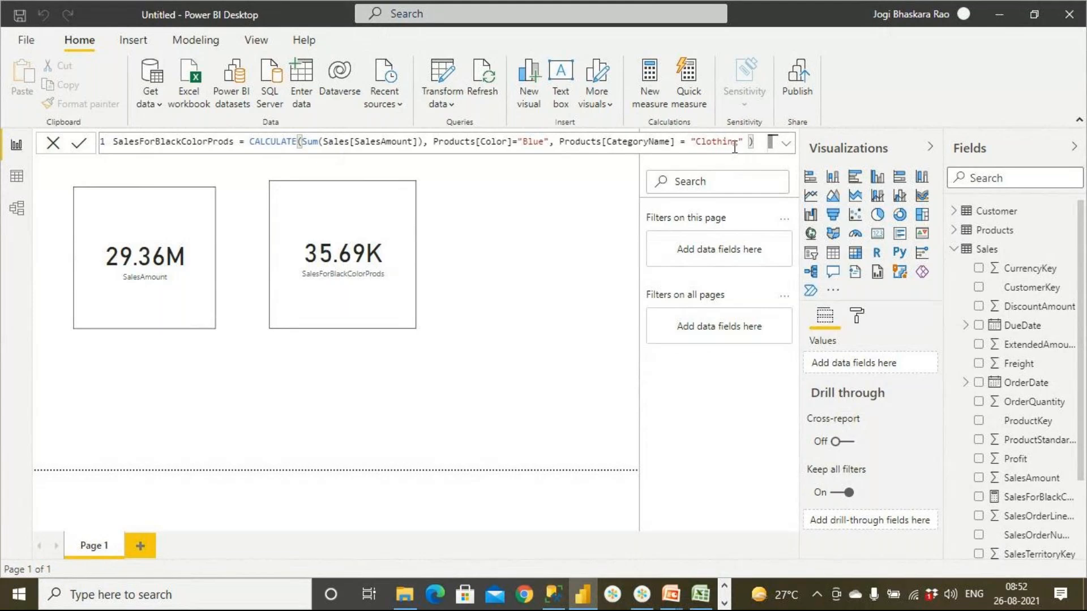
{"action": "left_click", "coordinate": [551, 142]}
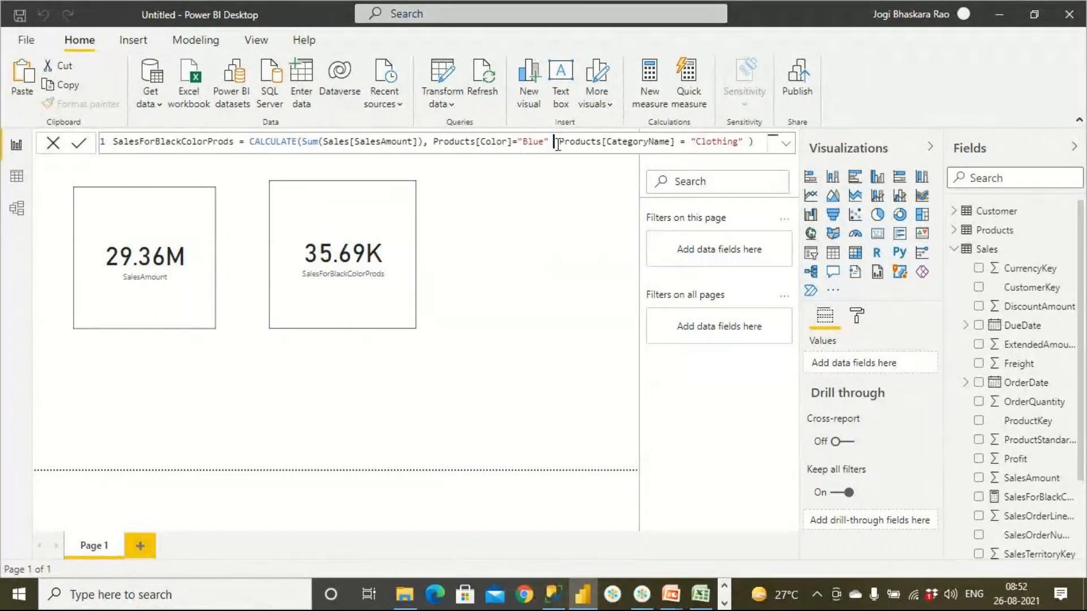
{"action": "type", "text": "||"}
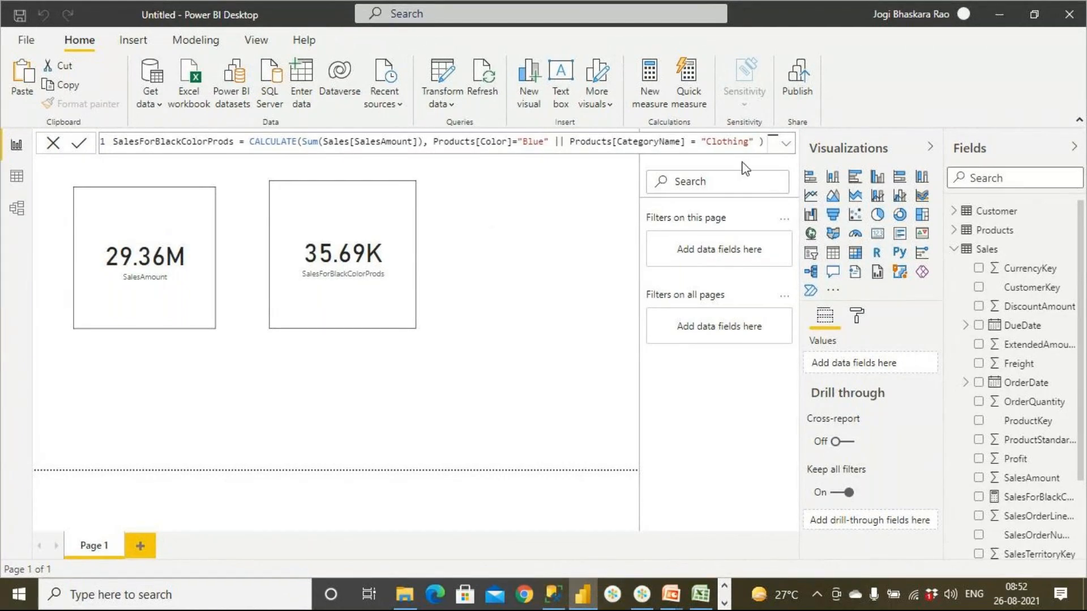
{"action": "key", "text": "Return"}
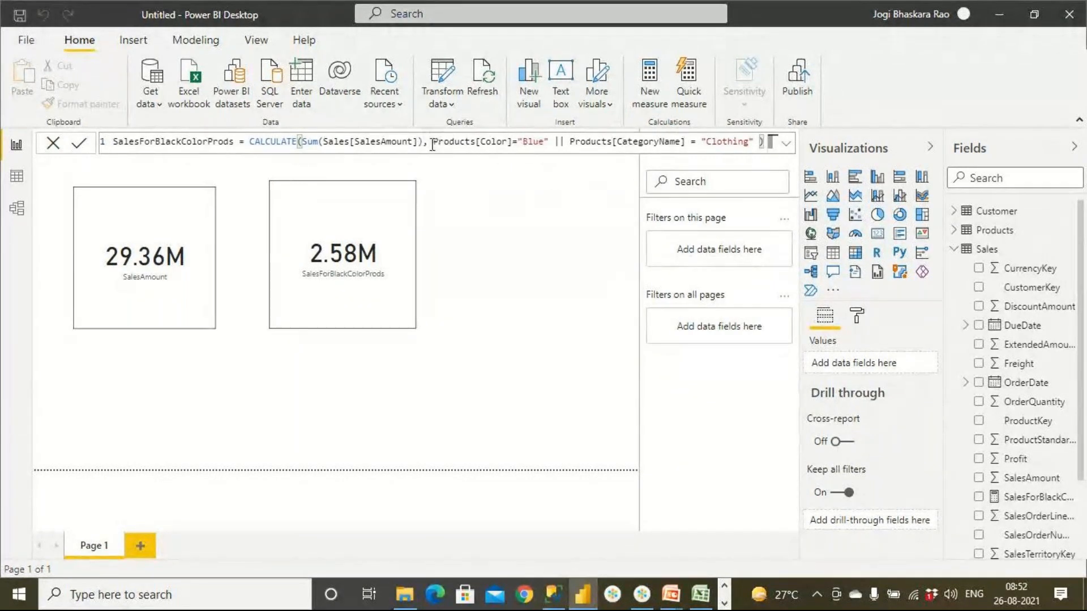
- Replace the CategoryName condition with a copy of the Color condition set to "Black", commit the formula and highlight the || operator
{"action": "left_click_drag", "start_coordinate": [433, 141], "coordinate": [548, 141]}
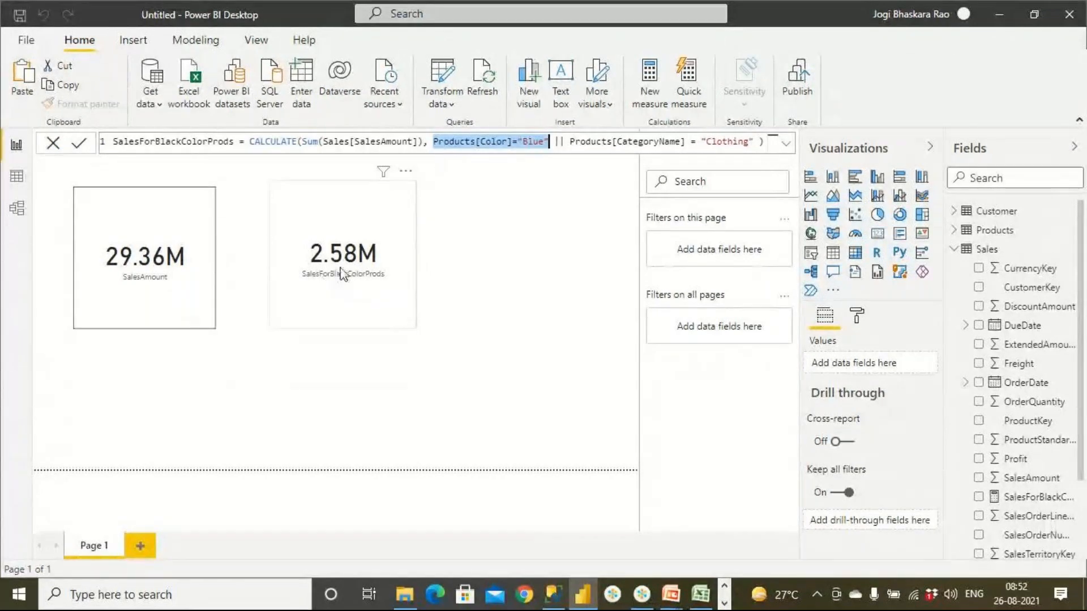
{"action": "left_click_drag", "start_coordinate": [571, 142], "coordinate": [751, 146]}
{"action": "key", "text": "ctrl+v"}
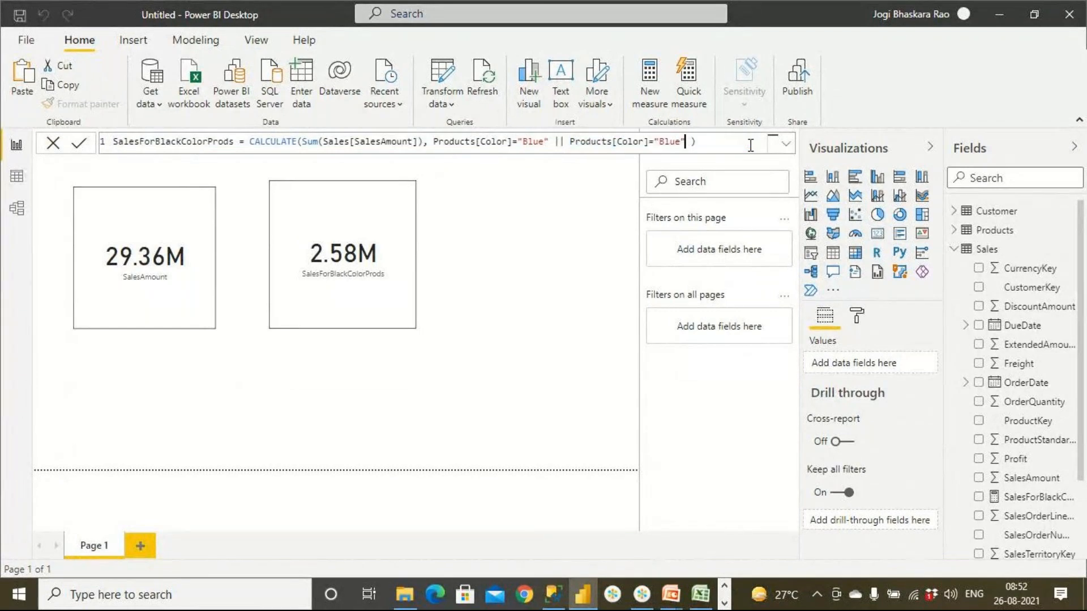
{"action": "key", "text": "BackSpace"}
{"action": "key", "text": "BackSpace"}
{"action": "key", "text": "BackSpace"}
{"action": "type", "text": "lack"}
{"action": "key", "text": "Return"}
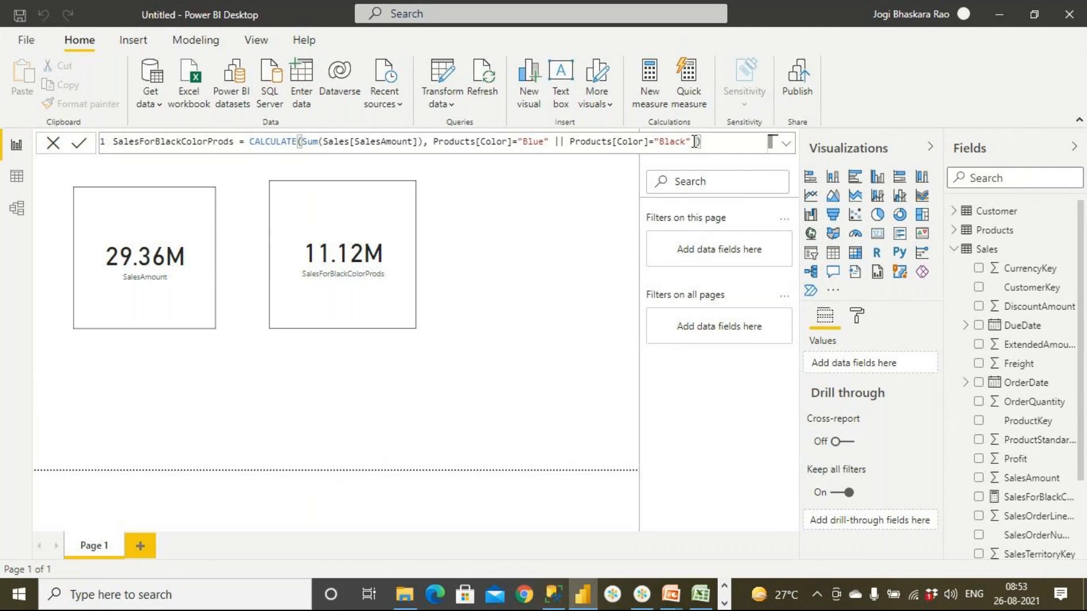
{"action": "double_click", "coordinate": [559, 141]}
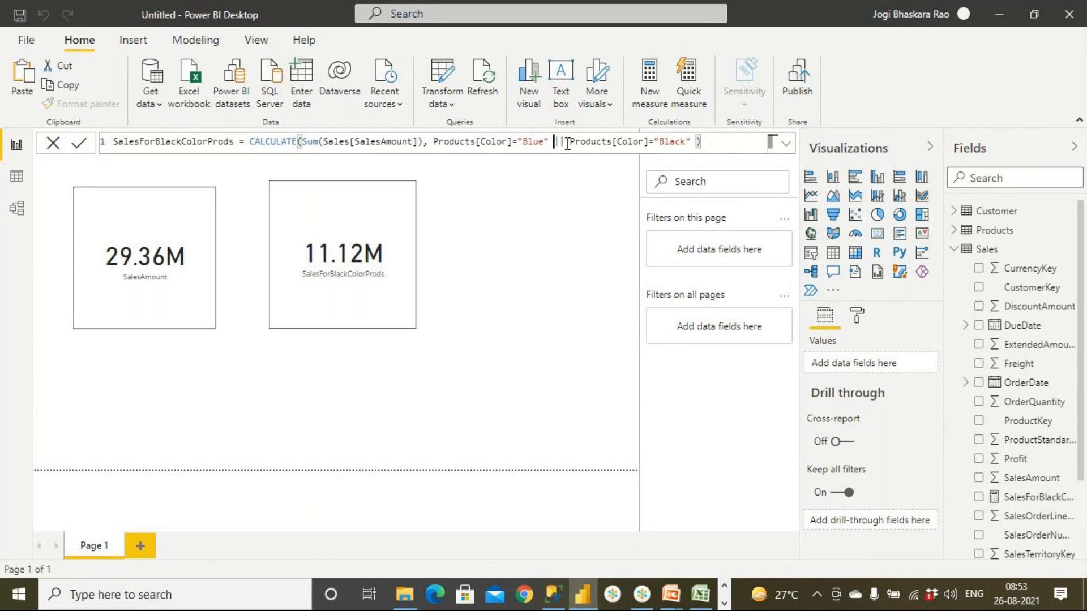
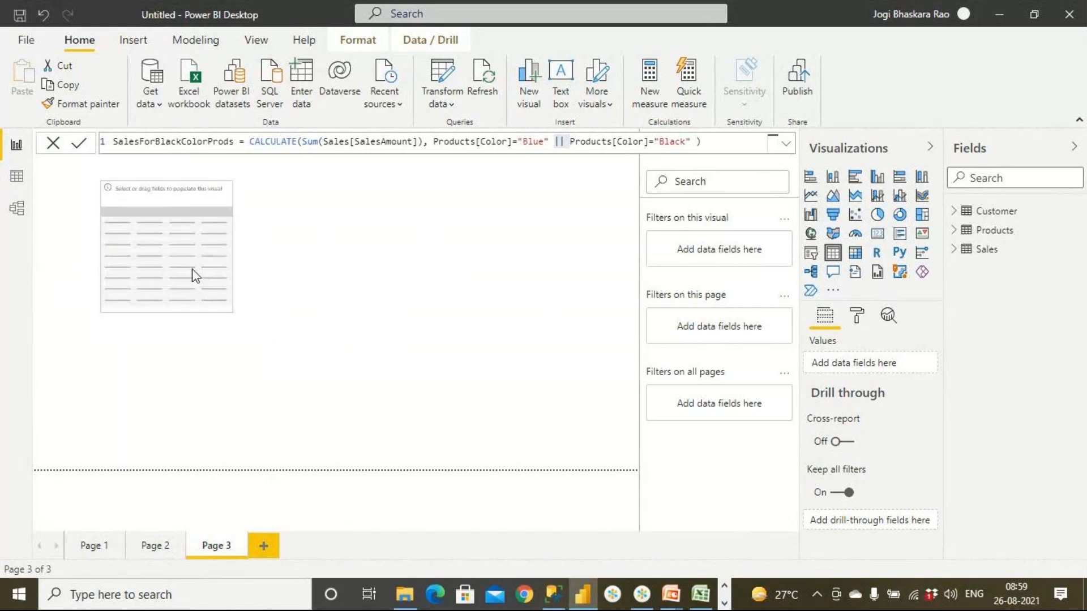
- Add CategoryName from Products and SalesAmount from Sales to the empty table visual and adjust the visual's size
{"action": "left_click_drag", "start_coordinate": [251, 321], "coordinate": [414, 417]}
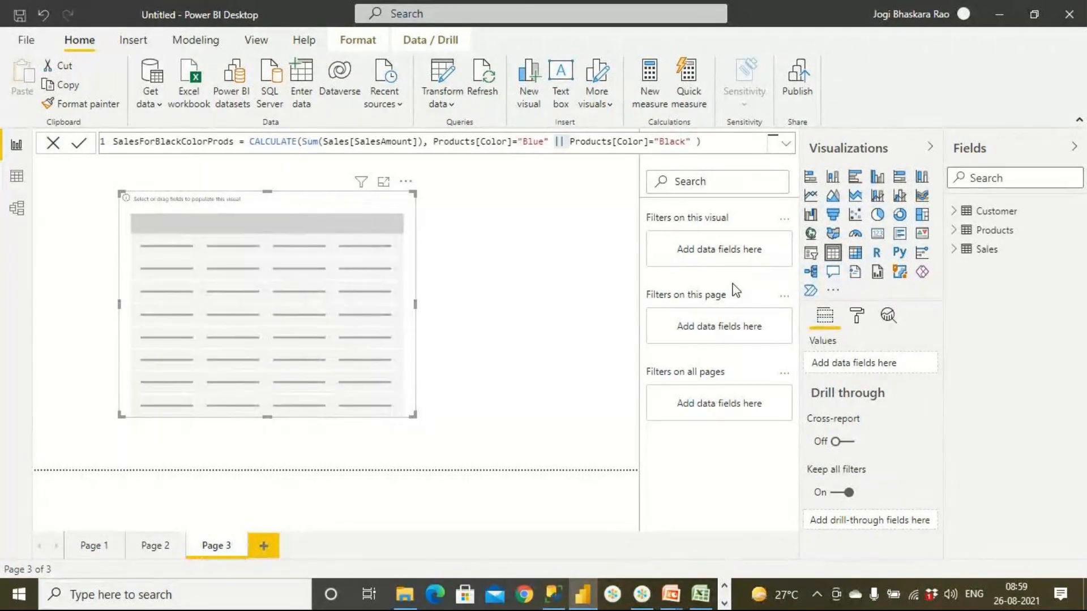
{"action": "left_click", "coordinate": [957, 233]}
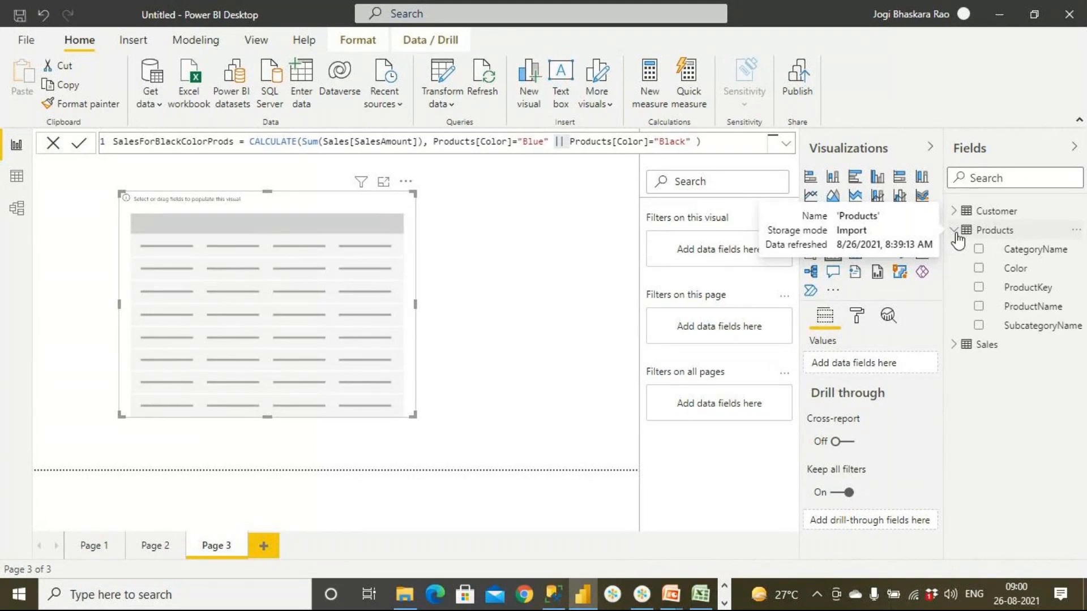
{"action": "left_click_drag", "start_coordinate": [977, 250], "coordinate": [233, 293]}
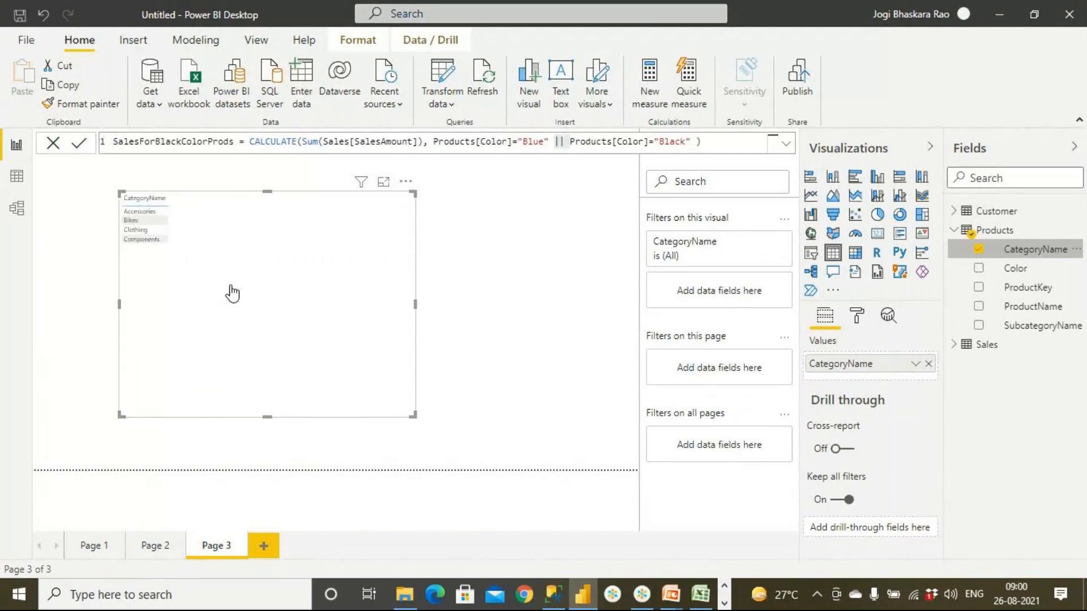
{"action": "left_click", "coordinate": [954, 346]}
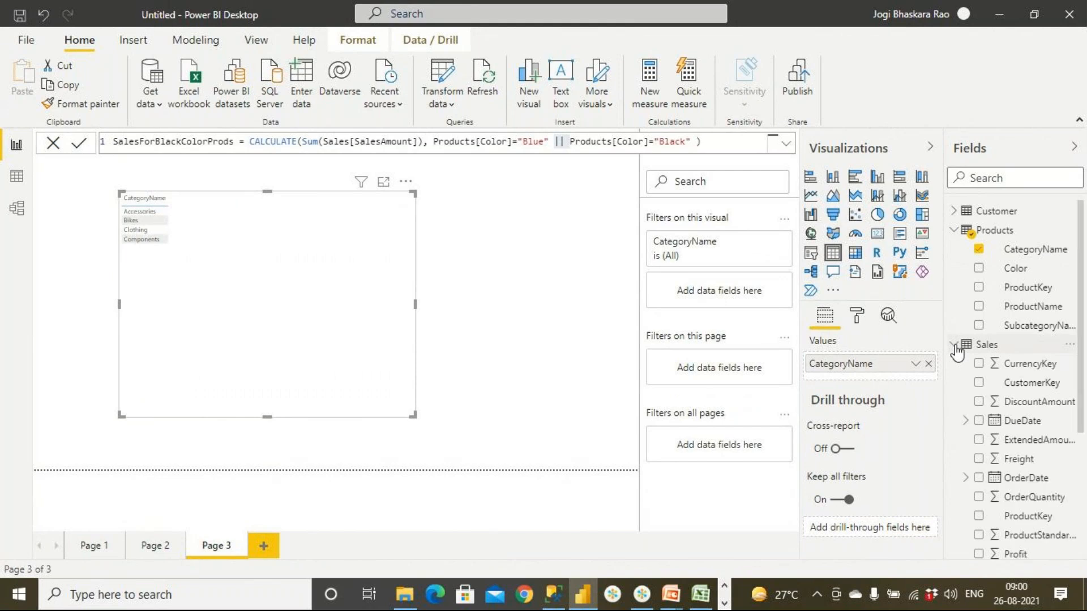
{"action": "scroll", "coordinate": [1007, 470], "scroll_direction": "down", "scroll_amount": 3}
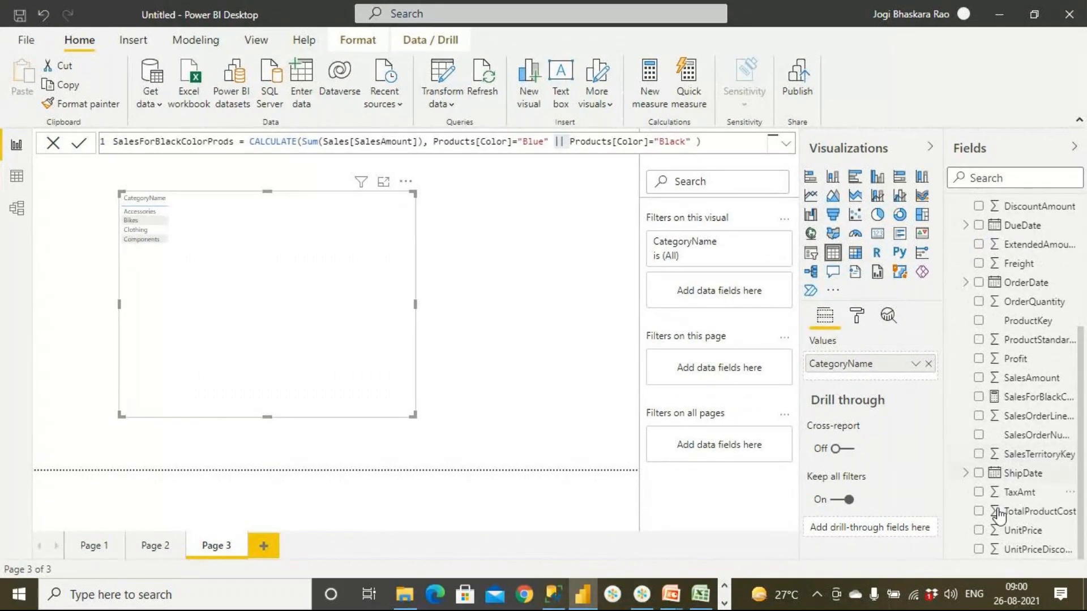
{"action": "left_click_drag", "start_coordinate": [1019, 378], "coordinate": [301, 253]}
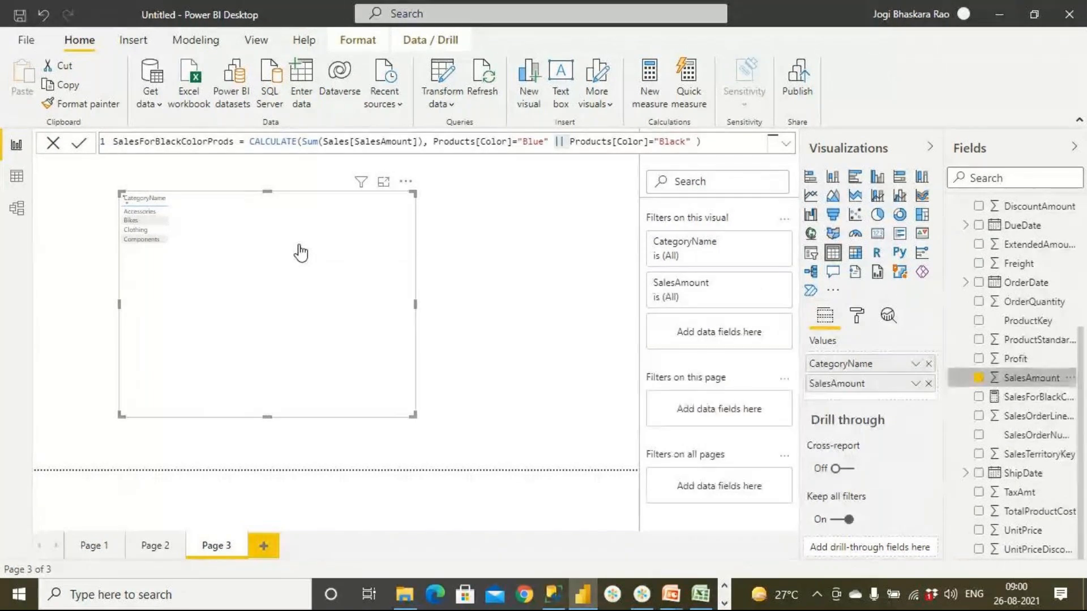
{"action": "left_click_drag", "start_coordinate": [414, 415], "coordinate": [314, 337]}
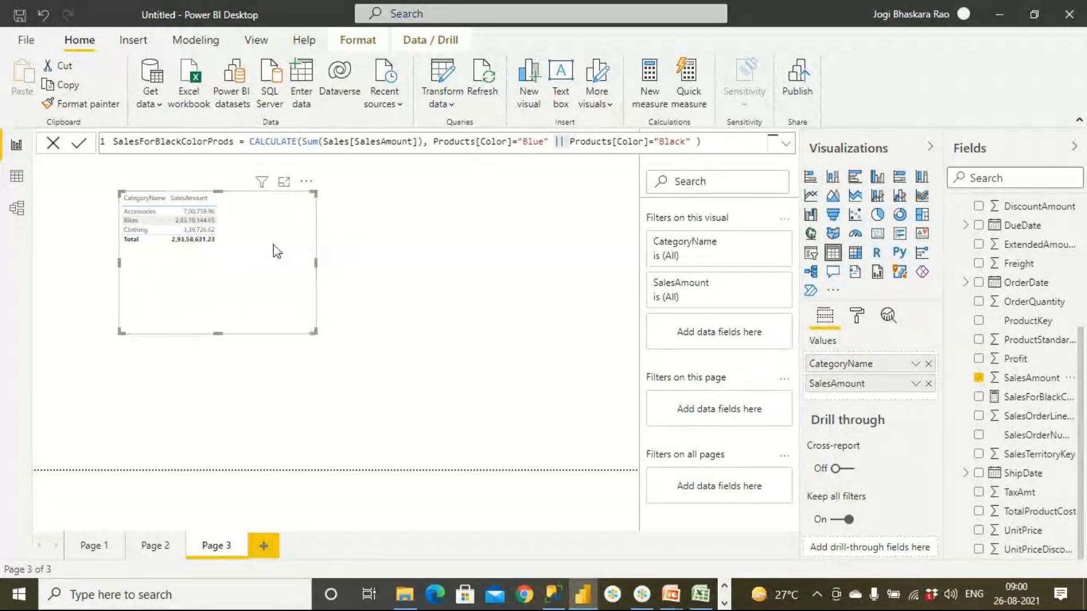
- Set the table visual's style to Flashy rows
{"action": "left_click", "coordinate": [857, 316]}
{"action": "scroll", "coordinate": [854, 391], "scroll_direction": "down", "scroll_amount": 4}
{"action": "scroll", "coordinate": [846, 407], "scroll_direction": "up", "scroll_amount": 4}
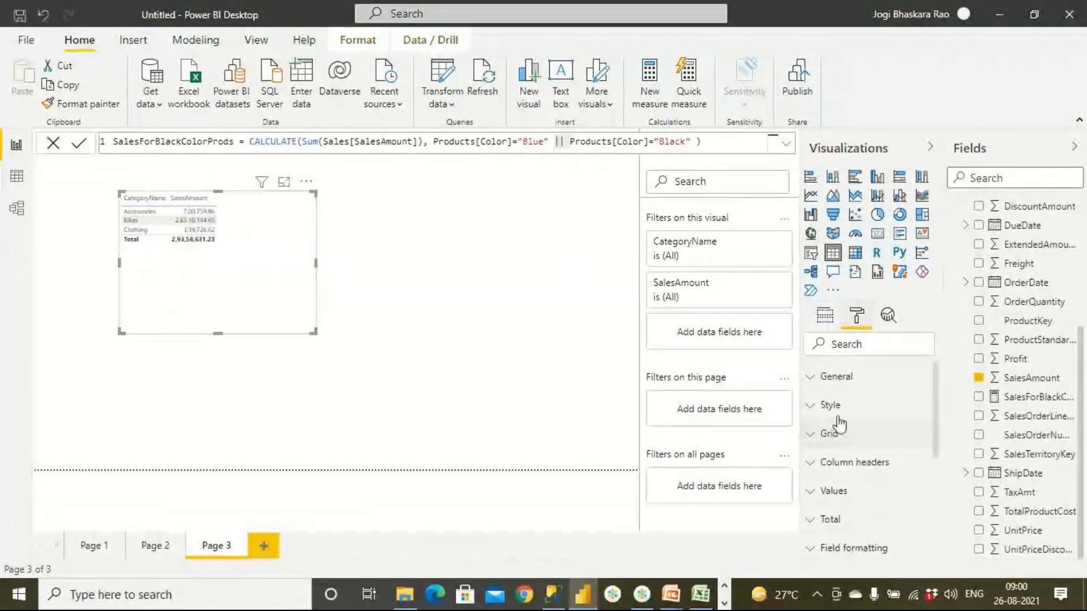
{"action": "left_click", "coordinate": [810, 405]}
{"action": "left_click", "coordinate": [848, 453]}
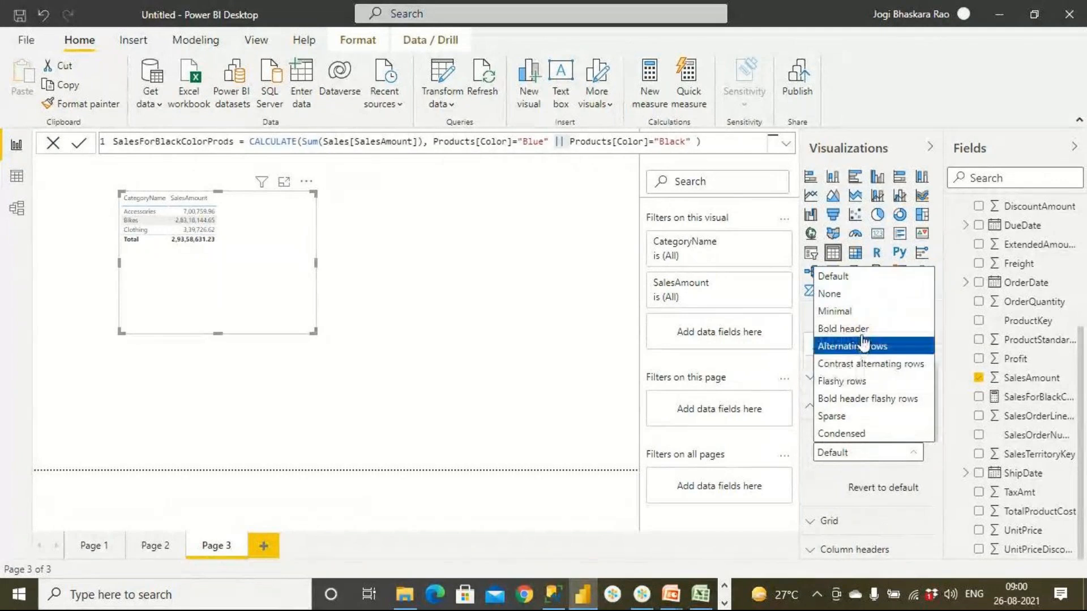
{"action": "left_click", "coordinate": [866, 382]}
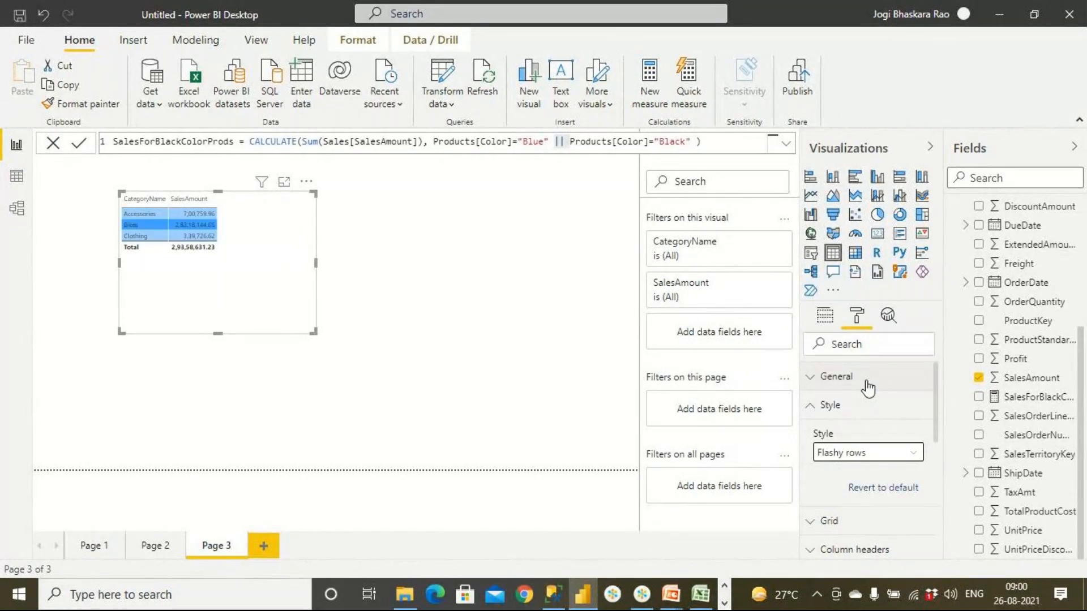
{"action": "left_click", "coordinate": [811, 406]}
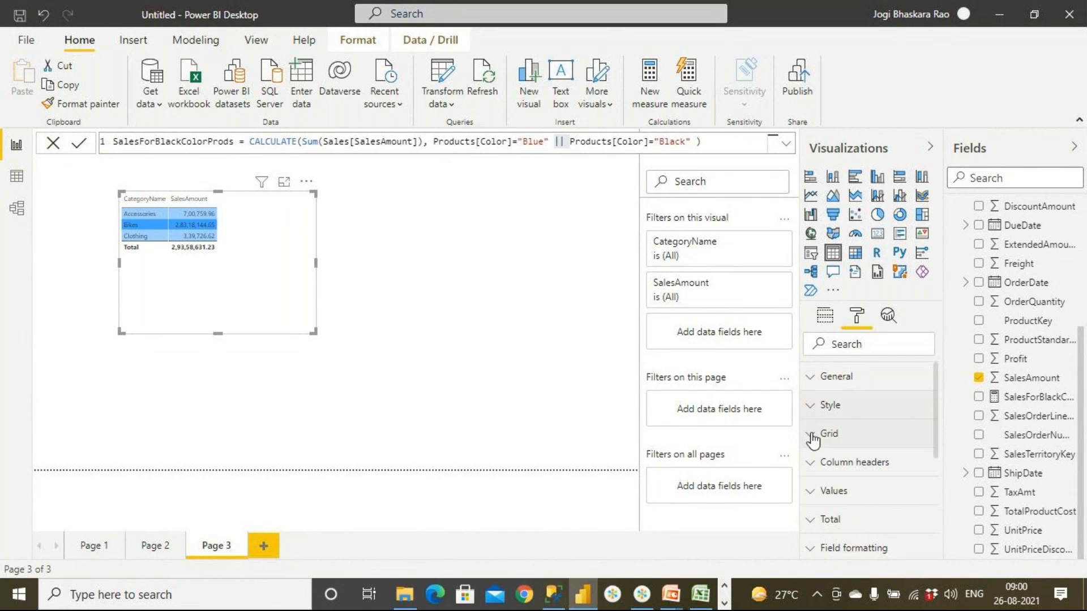
- Set the table's grid text size to 22 pt and widen the visual so both columns fit
{"action": "left_click", "coordinate": [816, 437]}
{"action": "scroll", "coordinate": [855, 464], "scroll_direction": "down", "scroll_amount": 5}
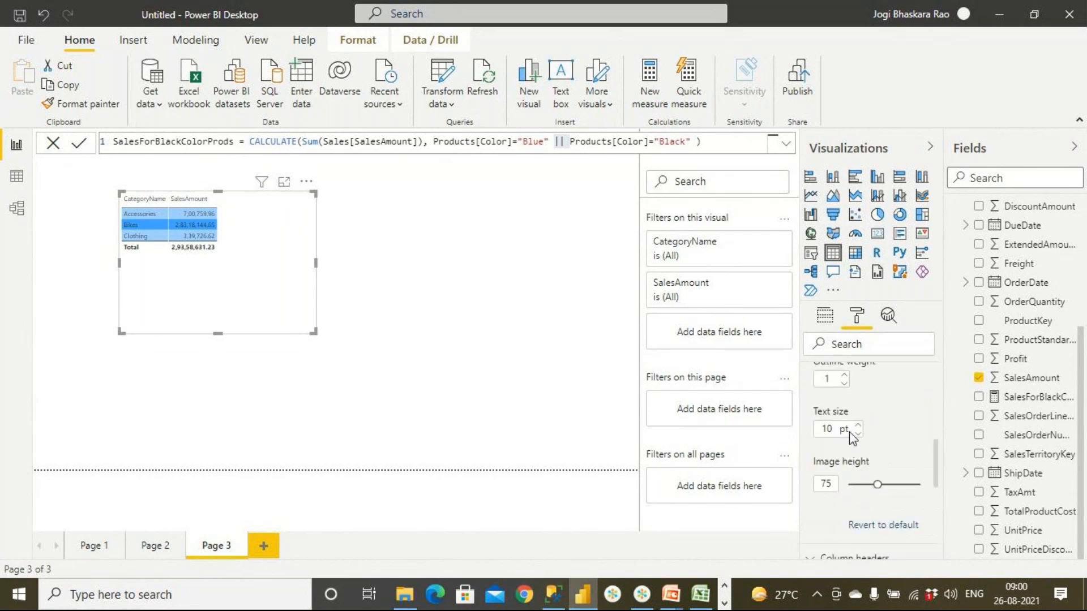
{"action": "left_click_drag", "start_coordinate": [850, 431], "coordinate": [792, 435]}
{"action": "type", "text": "22"}
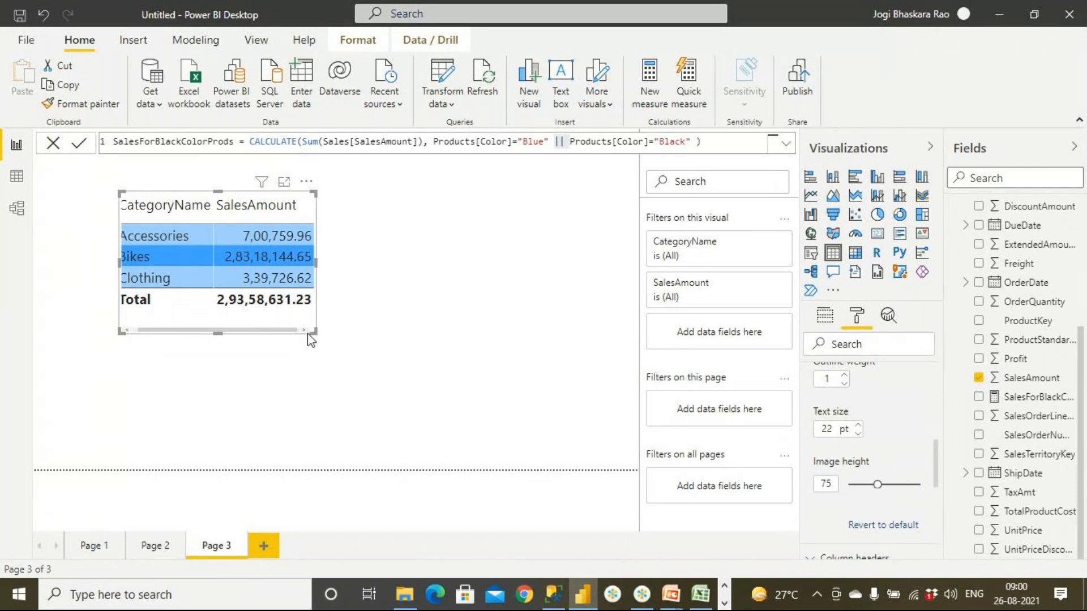
{"action": "left_click_drag", "start_coordinate": [308, 334], "coordinate": [422, 343]}
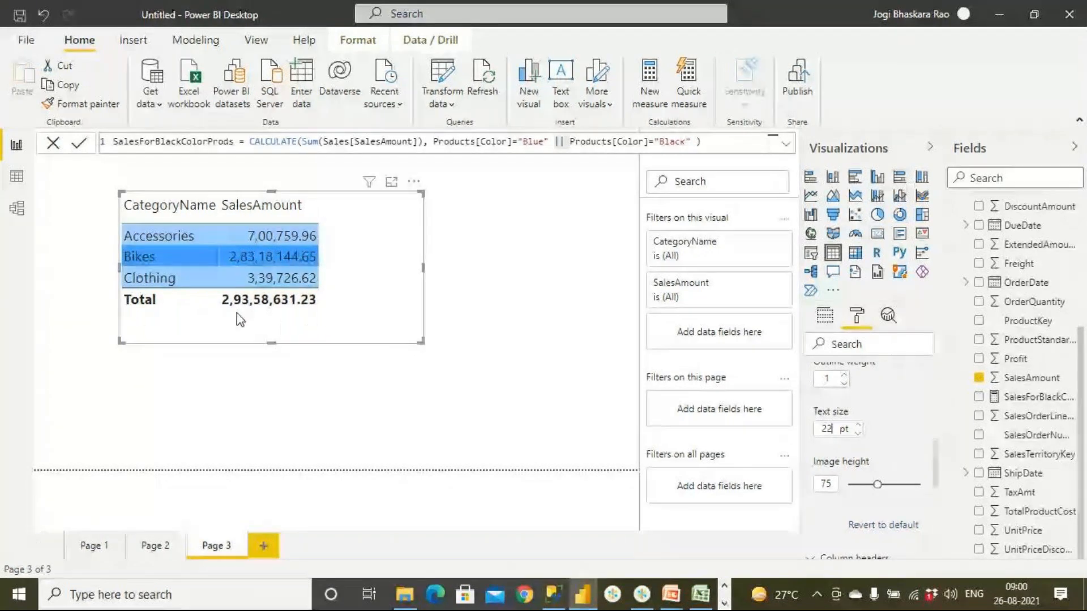
- Sort the table by SalesAmount in descending order and view the field's aggregation options without changing them
{"action": "left_click", "coordinate": [262, 204]}
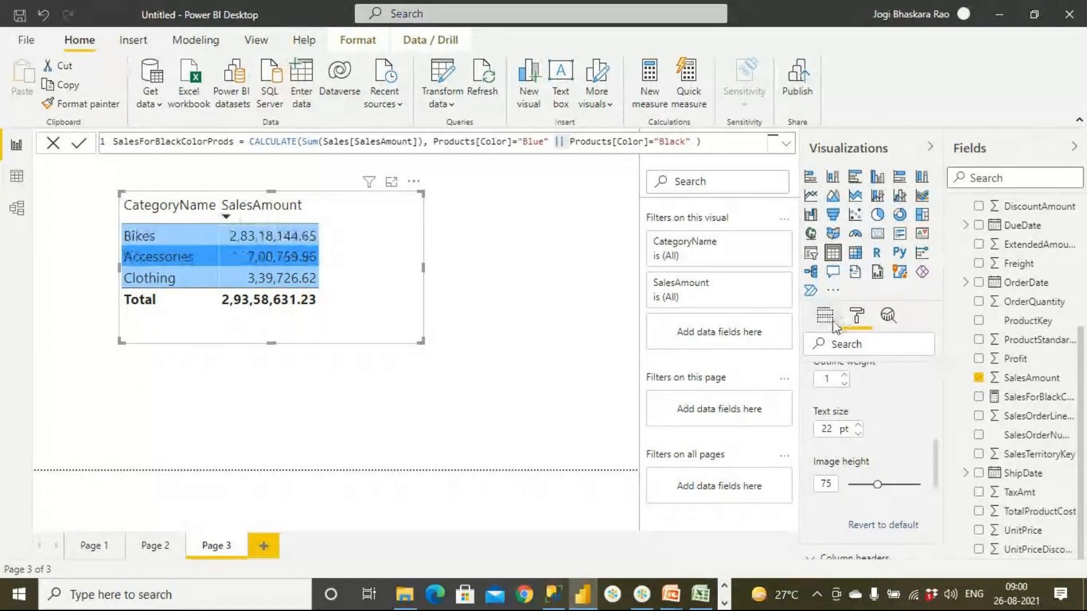
{"action": "left_click", "coordinate": [829, 318]}
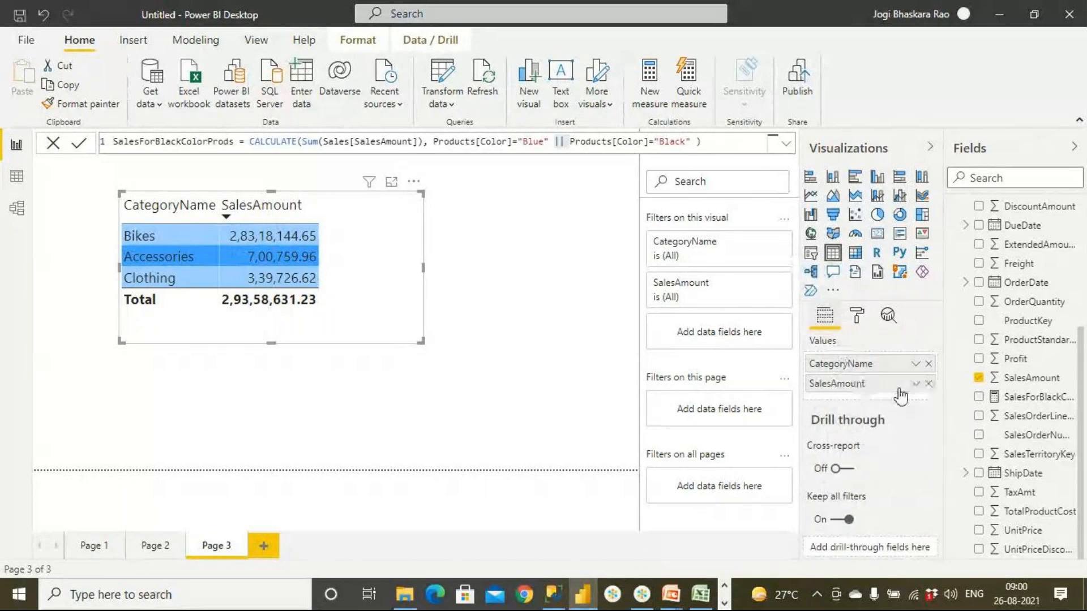
{"action": "left_click", "coordinate": [916, 385]}
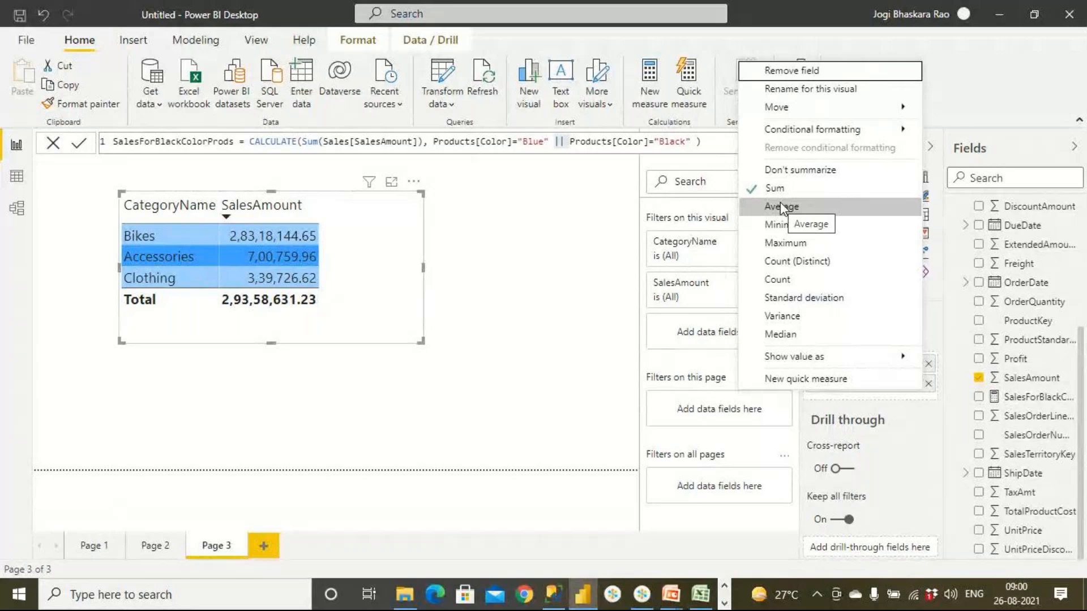
{"action": "left_click", "coordinate": [545, 295]}
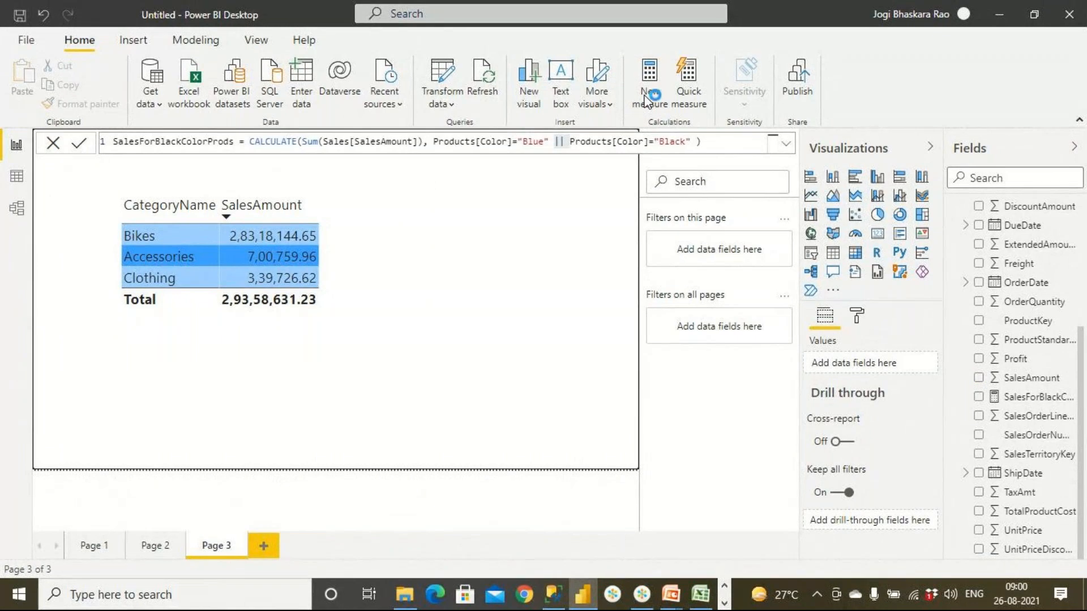
- Create a new measure with the formula SumOfSales = SUM(Sales[SalesAmount]) and commit it
{"action": "left_click", "coordinate": [698, 106]}
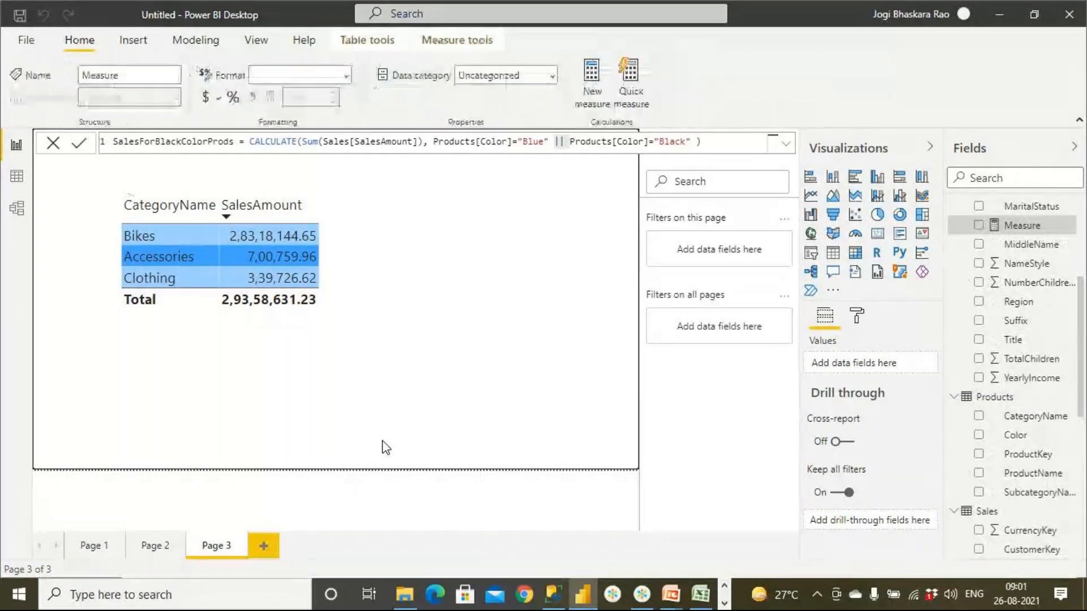
{"action": "double_click", "coordinate": [127, 141]}
{"action": "type", "text": "SumOfSales ="}
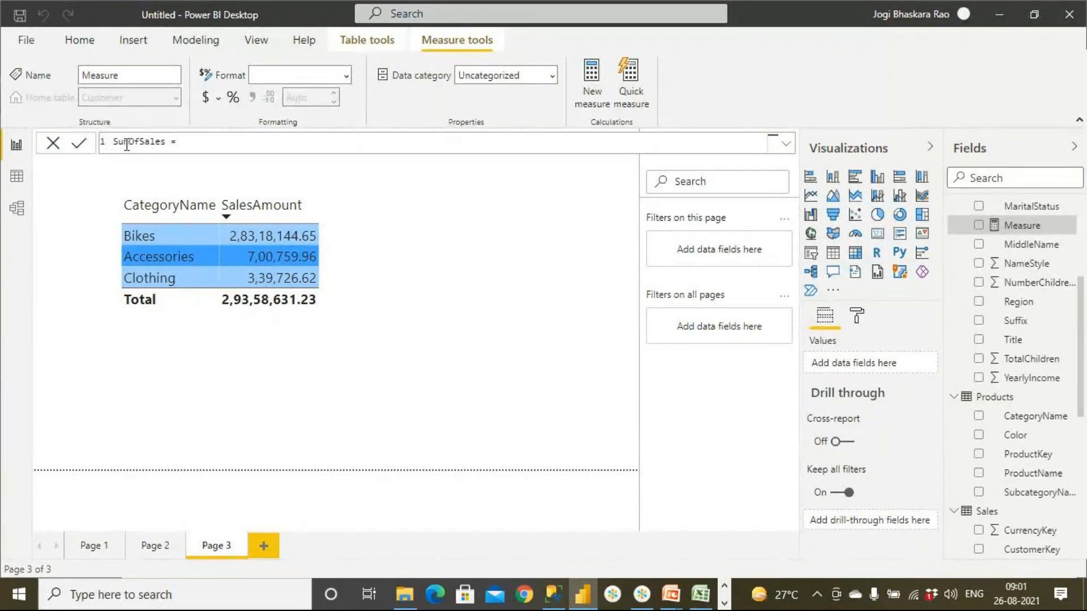
{"action": "type", "text": " Sum"}
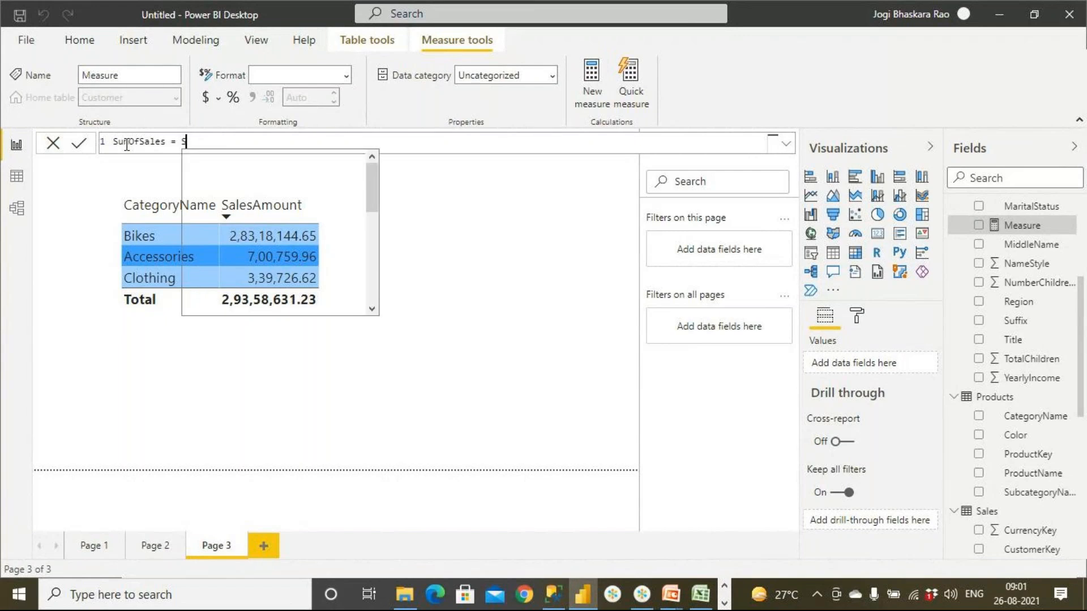
{"action": "type", "text": "(SalesA"}
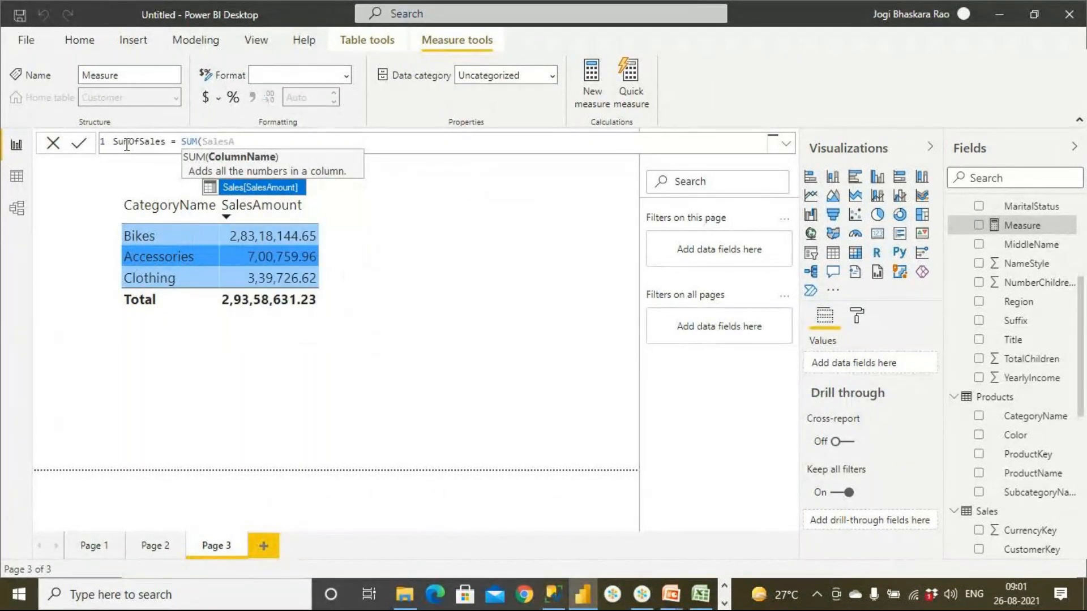
{"action": "key", "text": "Tab"}
{"action": "type", "text": ")"}
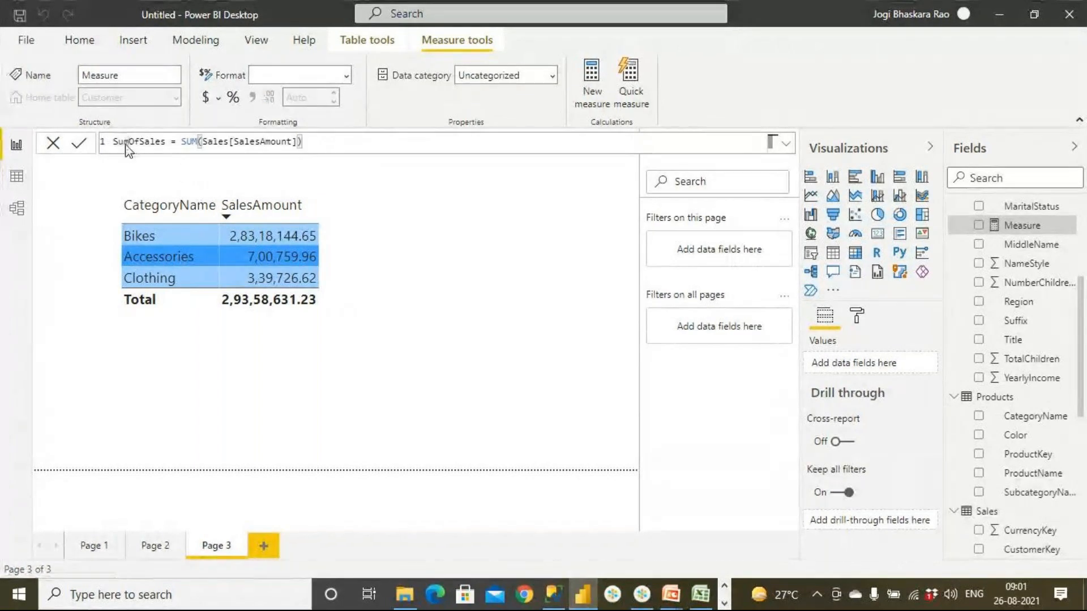
{"action": "key", "text": "Return"}
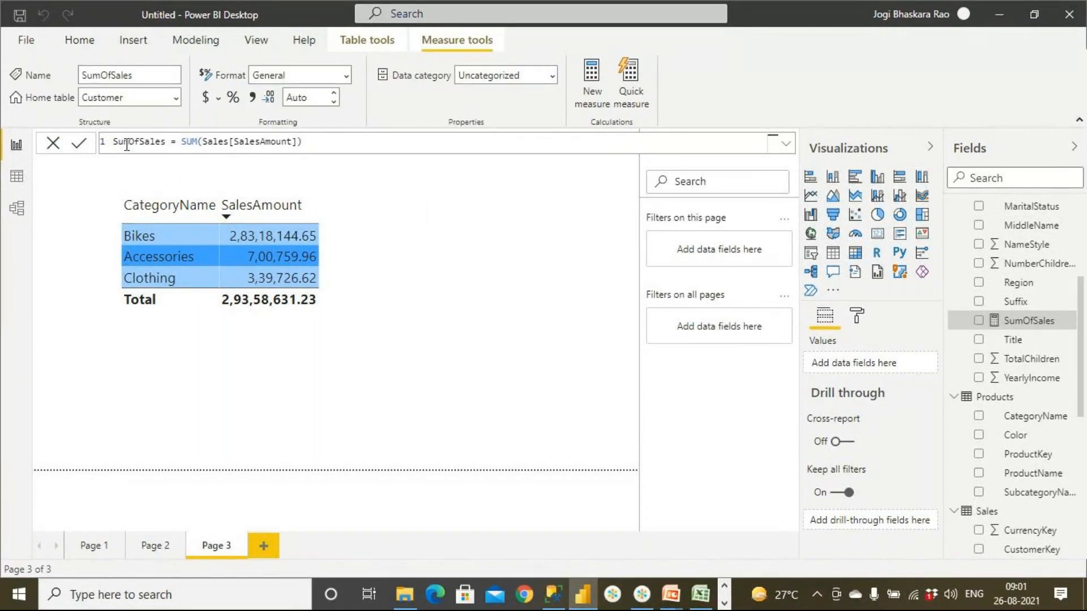
- Change the SumOfSales measure's home table to Sales
{"action": "scroll", "coordinate": [1029, 327], "scroll_direction": "up", "scroll_amount": 5}
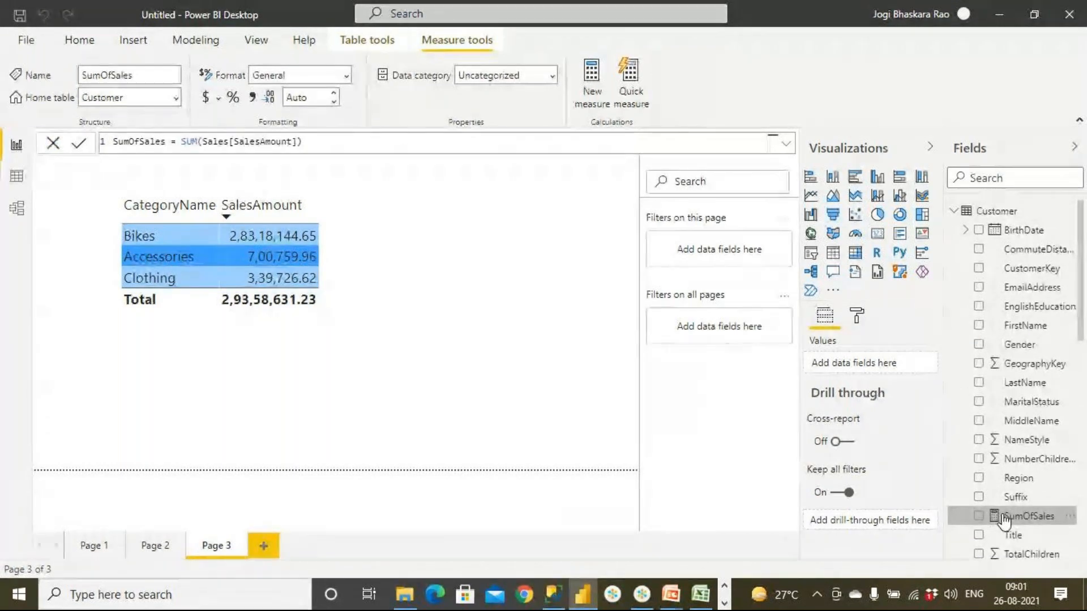
{"action": "left_click", "coordinate": [177, 101]}
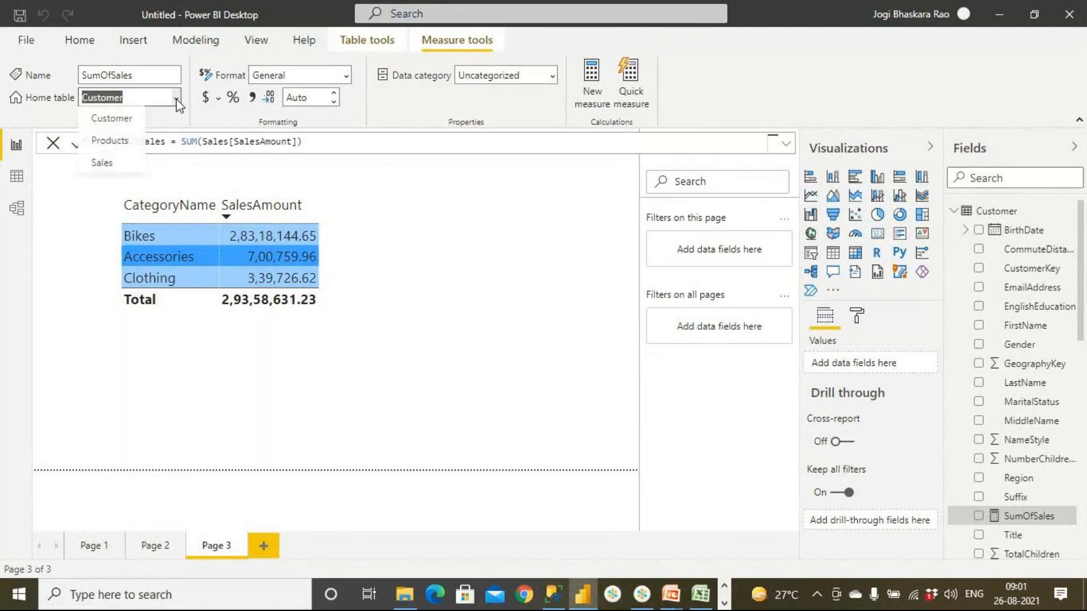
{"action": "left_click", "coordinate": [121, 164]}
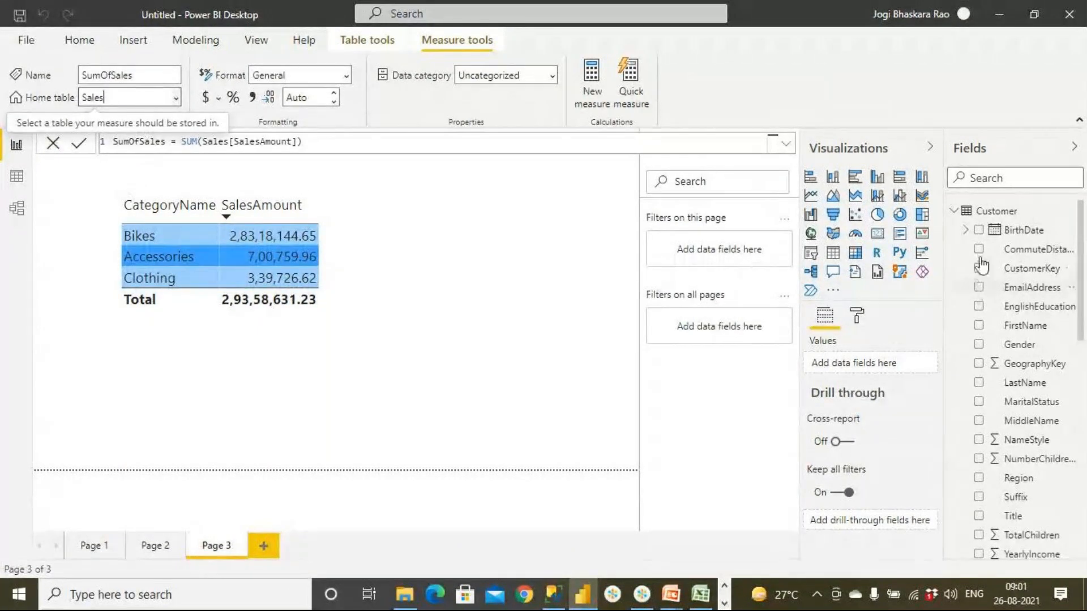
- Add the SumOfSales measure from the Sales table to the category table visual and widen the visual for the new column
{"action": "left_click", "coordinate": [955, 211]}
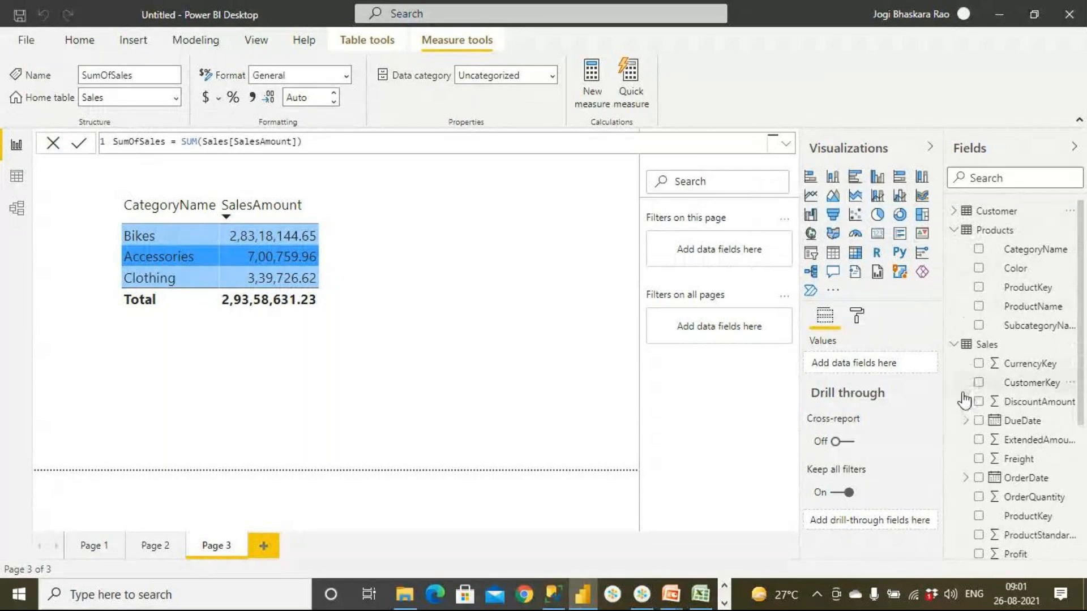
{"action": "left_click", "coordinate": [955, 229]}
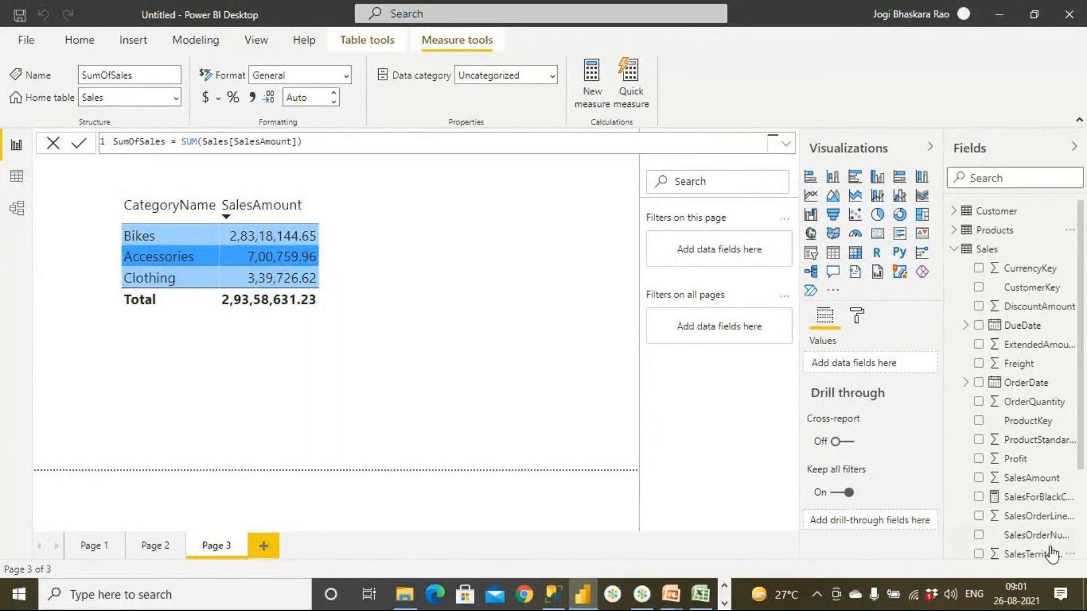
{"action": "scroll", "coordinate": [1047, 541], "scroll_direction": "down", "scroll_amount": 2}
{"action": "left_click_drag", "start_coordinate": [1022, 474], "coordinate": [343, 262]}
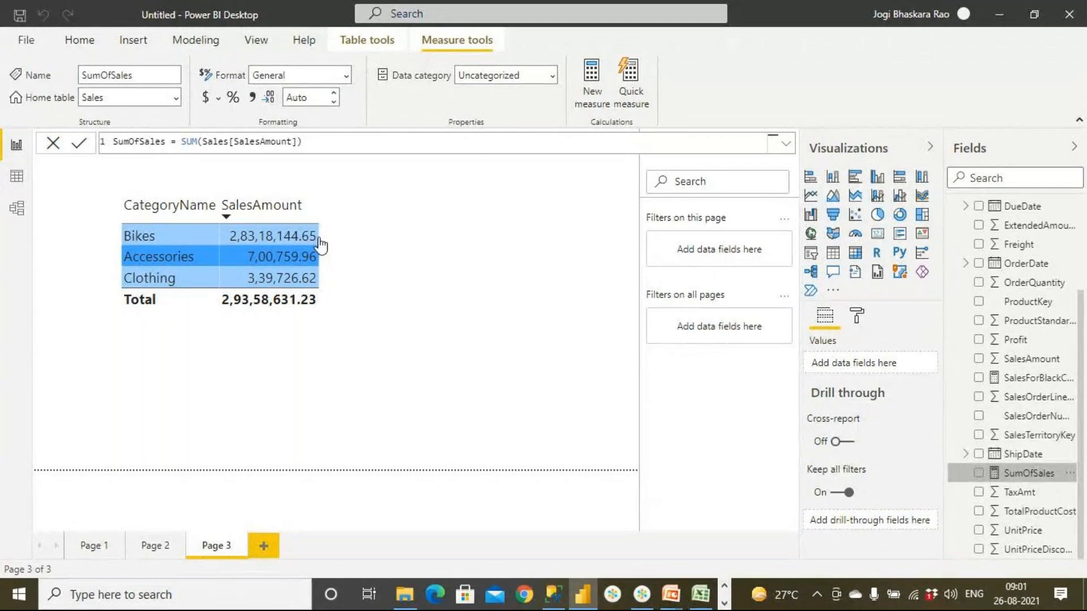
{"action": "left_click", "coordinate": [317, 243]}
{"action": "left_click_drag", "start_coordinate": [423, 342], "coordinate": [525, 353]}
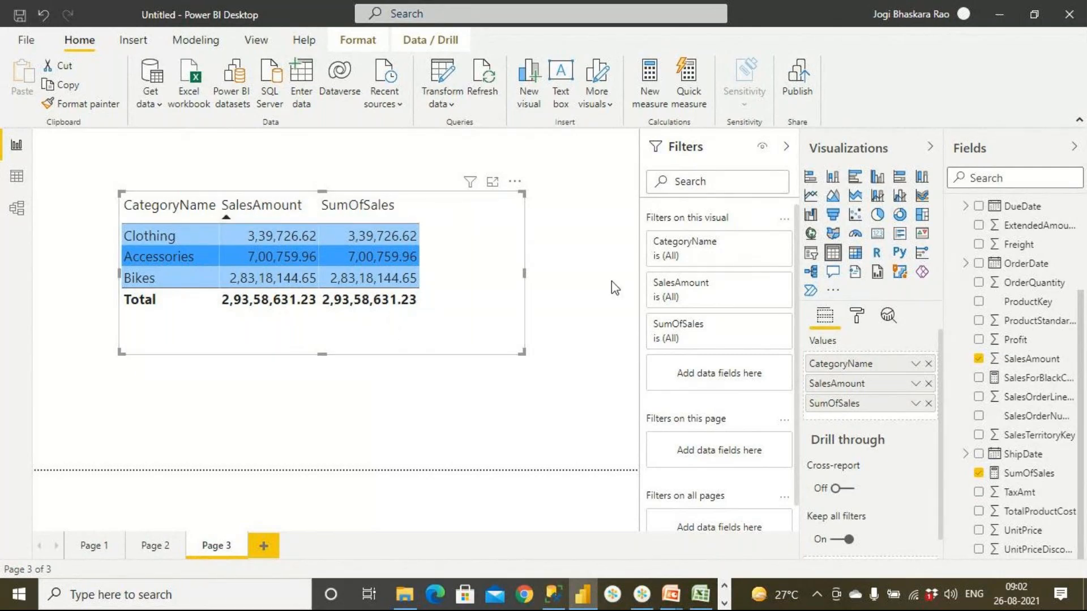
- Compare the field options of the SumOfSales measure with those of the SalesAmount column, cancelling the Quick measures dialog
{"action": "left_click", "coordinate": [914, 404]}
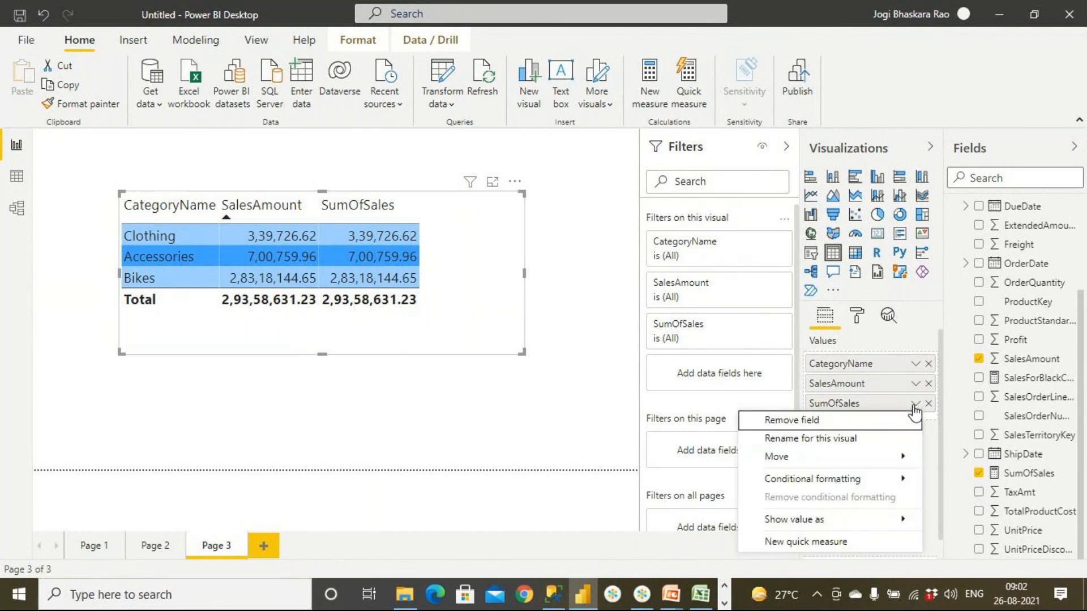
{"action": "left_click", "coordinate": [916, 384]}
{"action": "left_click", "coordinate": [915, 383]}
{"action": "left_click", "coordinate": [916, 384]}
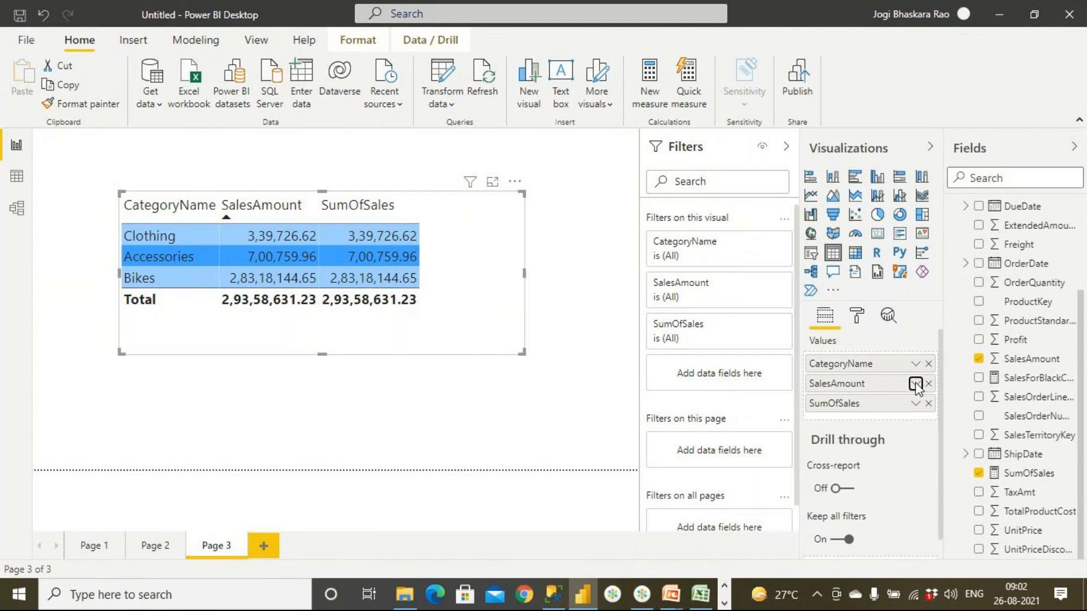
{"action": "left_click", "coordinate": [915, 384]}
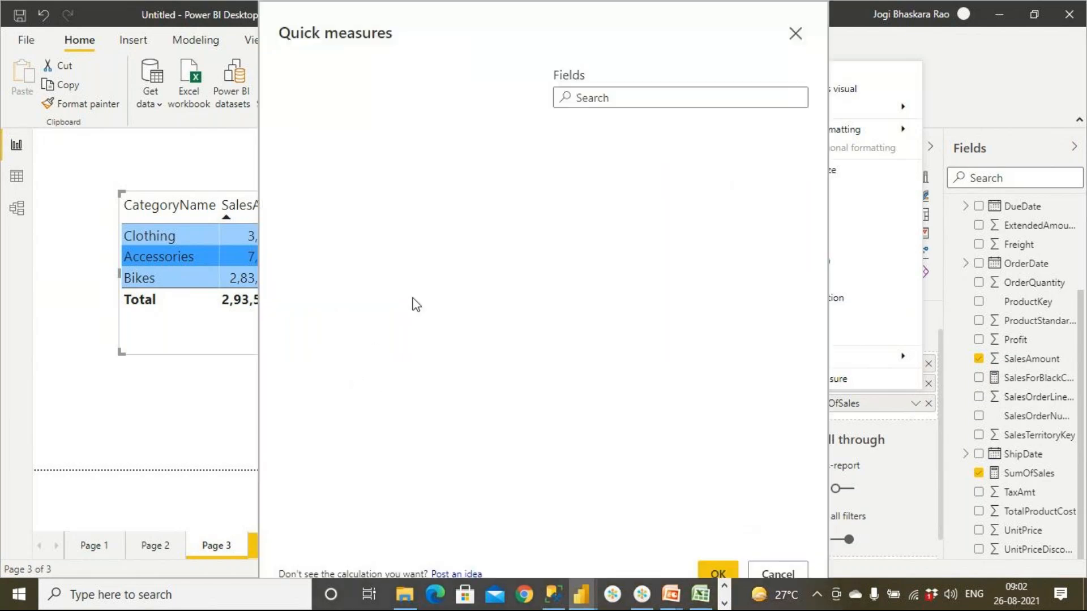
{"action": "left_click", "coordinate": [773, 574]}
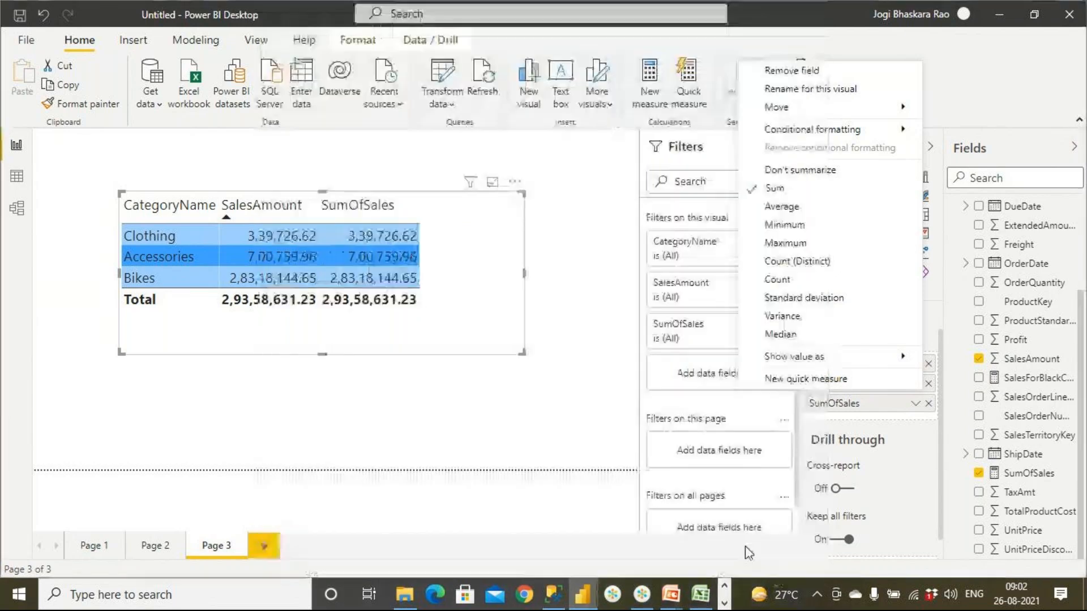
- Close the field options and remove the SalesAmount field from the category table visual
{"action": "left_click", "coordinate": [559, 410]}
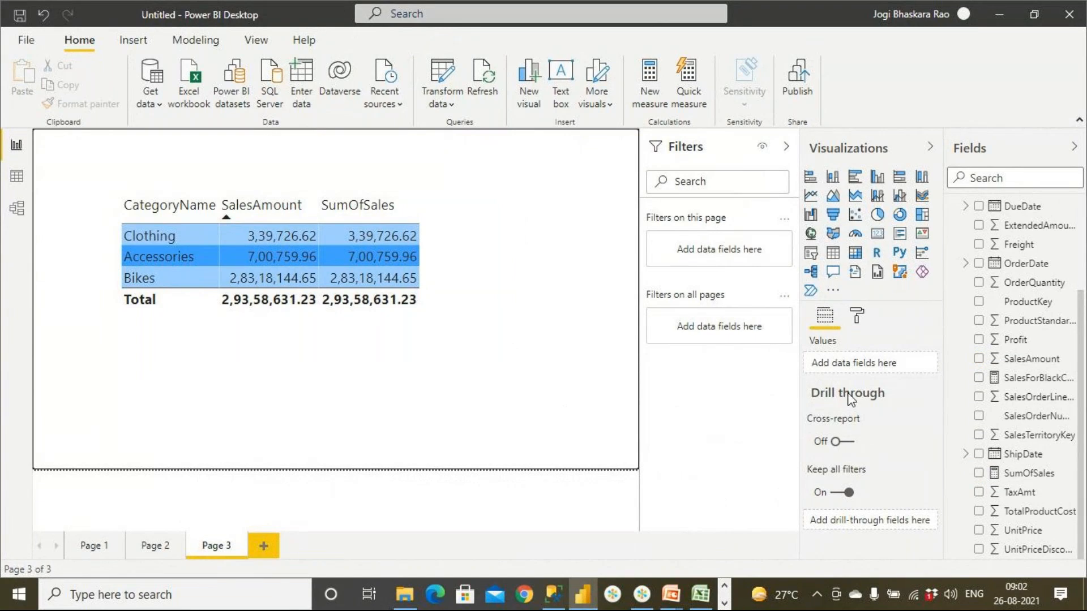
{"action": "left_click", "coordinate": [857, 315]}
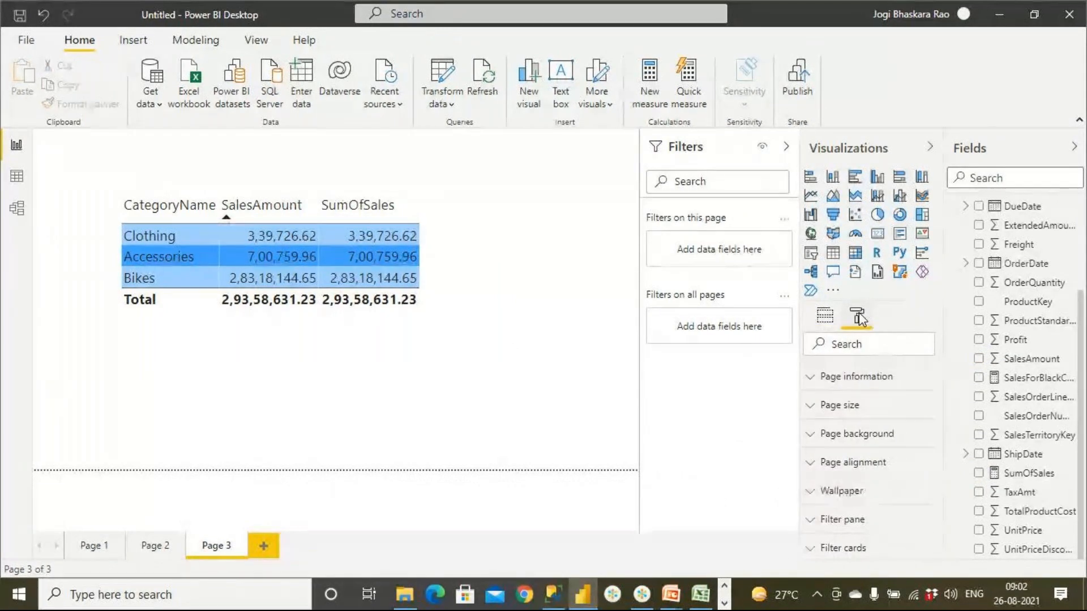
{"action": "left_click", "coordinate": [824, 316]}
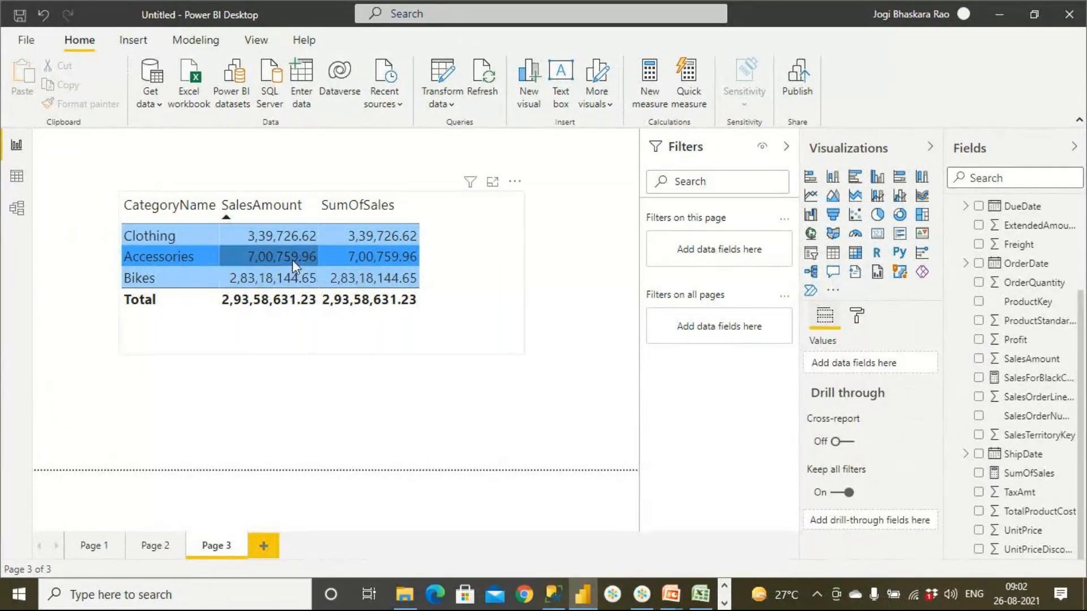
{"action": "left_click", "coordinate": [475, 218]}
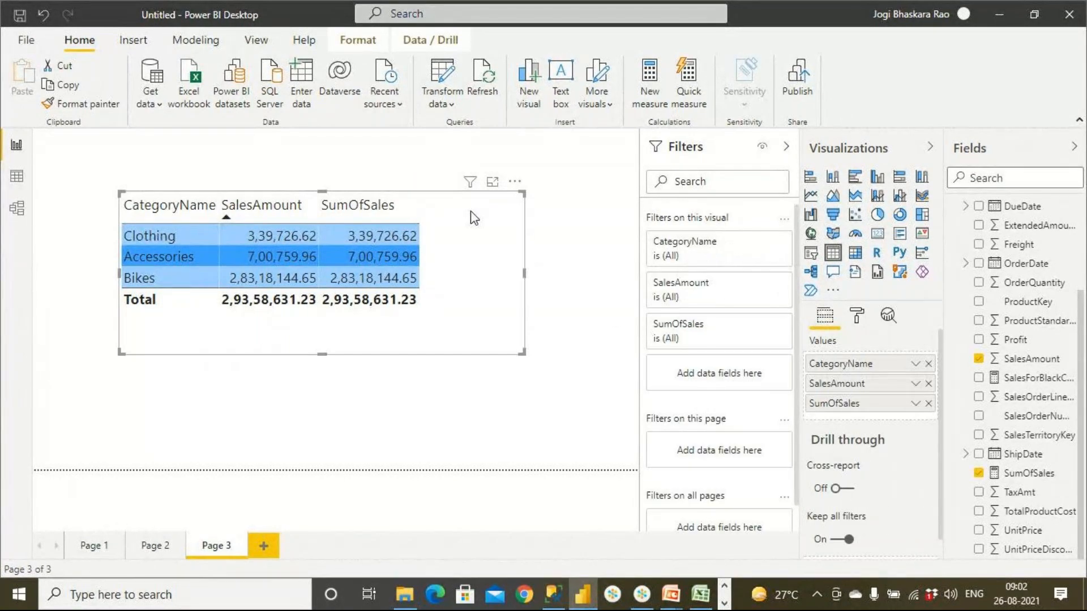
{"action": "left_click", "coordinate": [929, 384]}
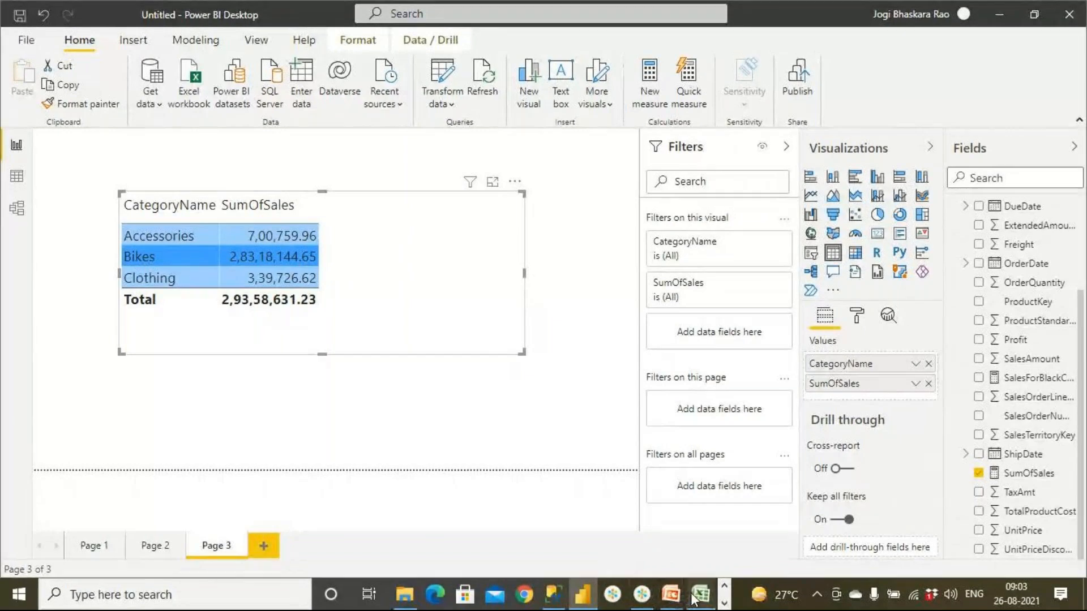
- Read the %Sales formula on the ALL() slide in the PowerPoint presentation and return to Power BI Desktop
{"action": "mouse_move", "coordinate": [676, 602]}
{"action": "left_click", "coordinate": [742, 549]}
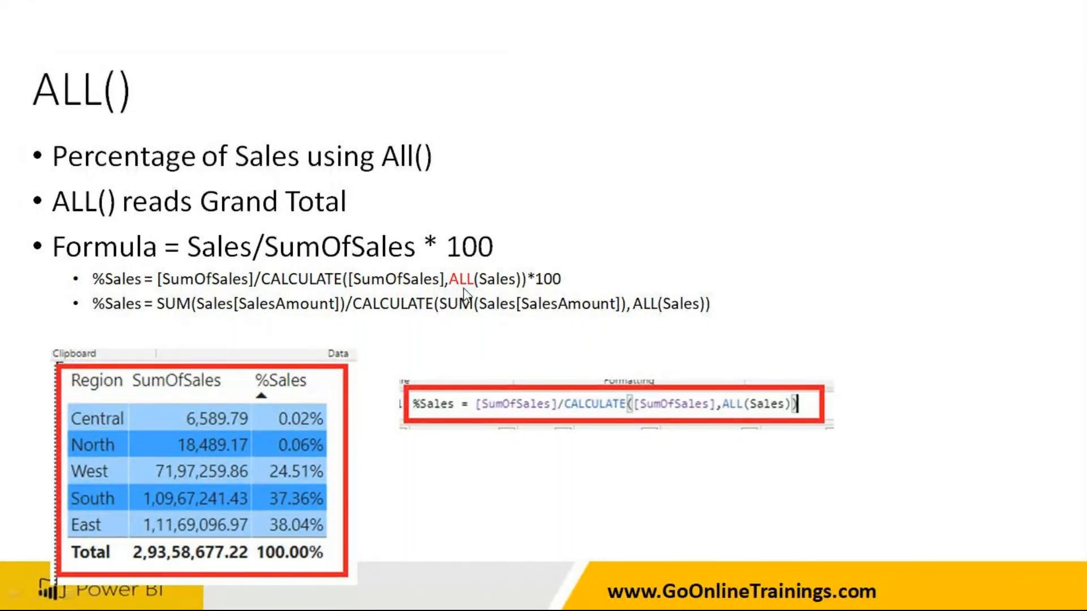
{"action": "key", "text": "alt+Tab"}
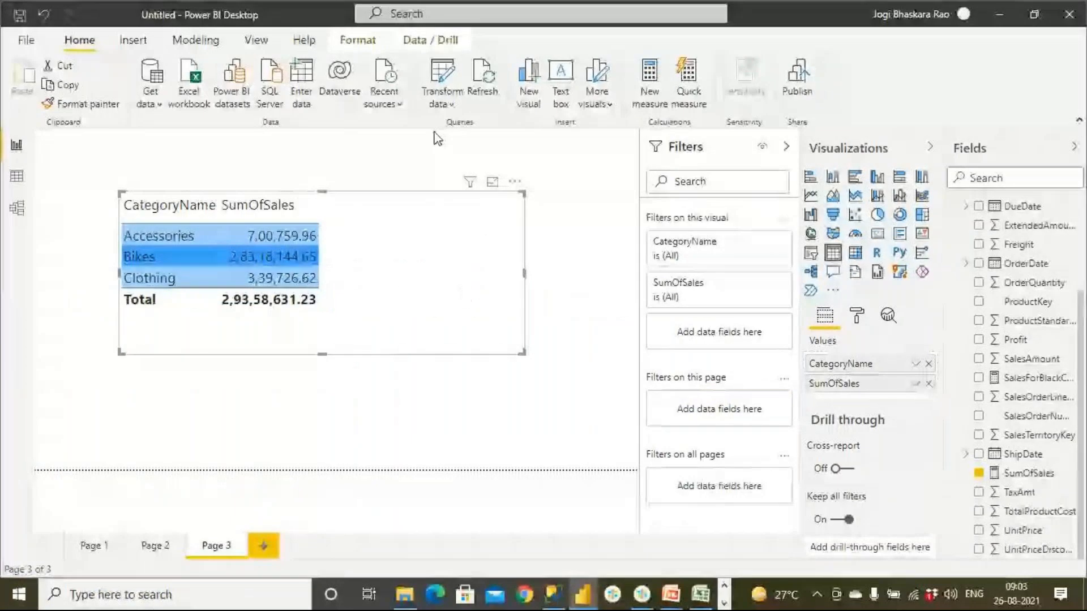
- Create a new measure and name it %Sales in its formula
{"action": "left_click", "coordinate": [654, 106]}
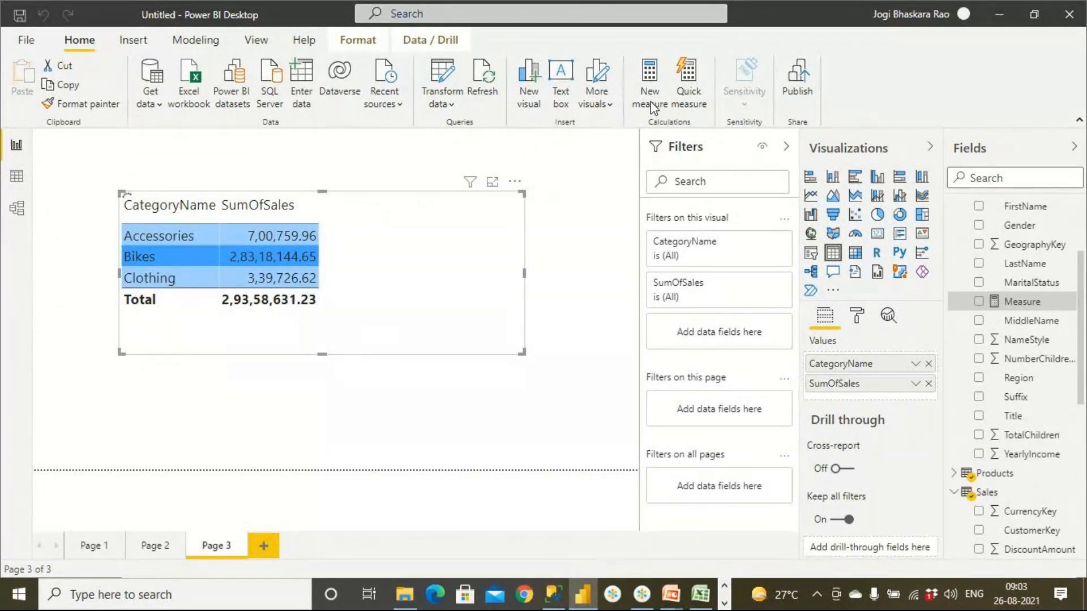
{"action": "double_click", "coordinate": [136, 140]}
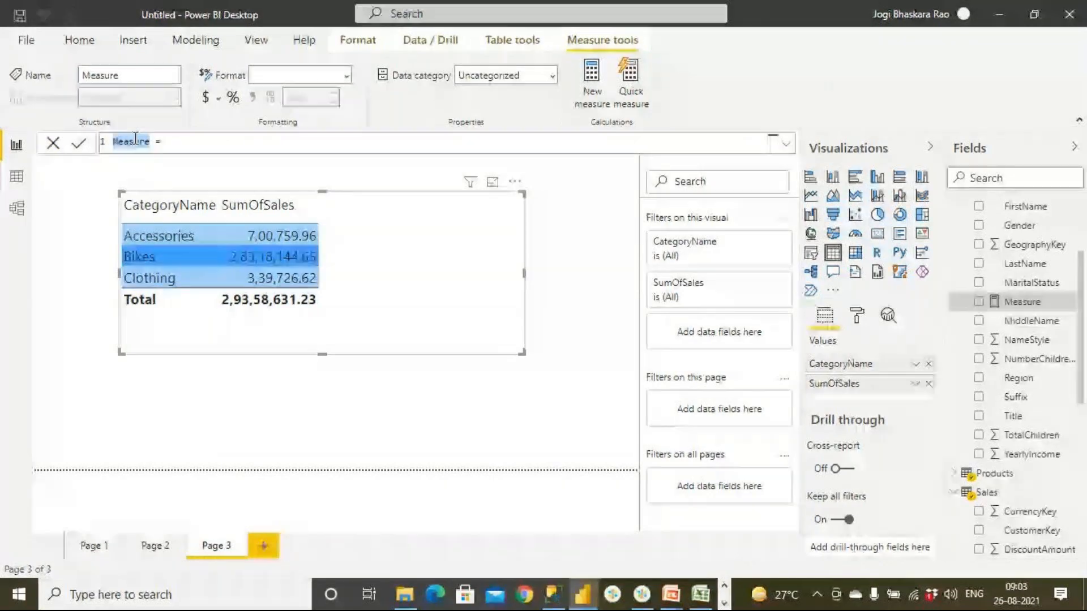
{"action": "type", "text": "%Sales = "}
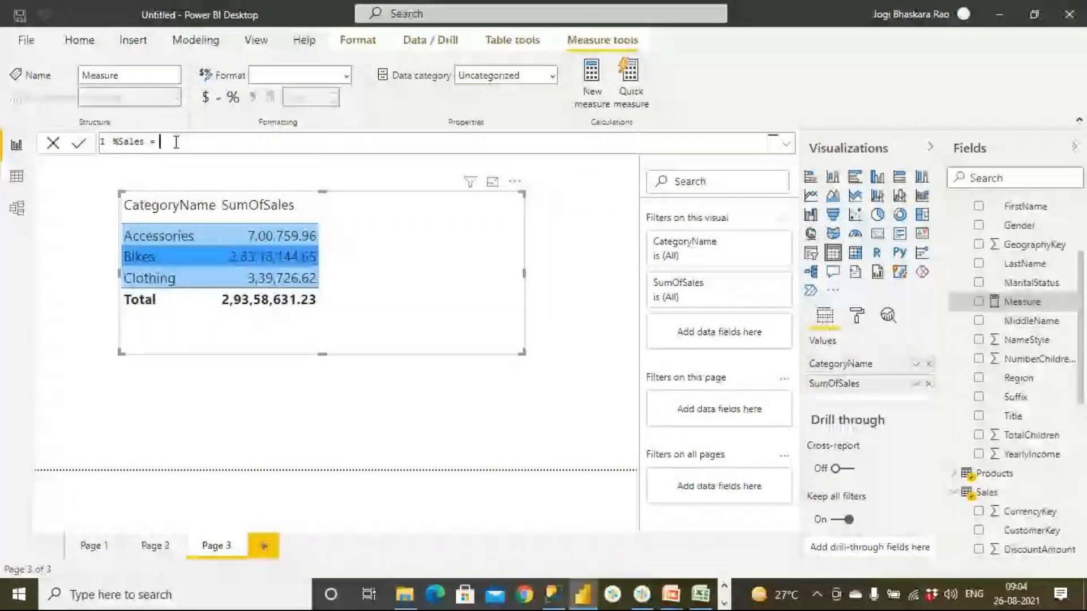
{"action": "type", "text": "SSu"}
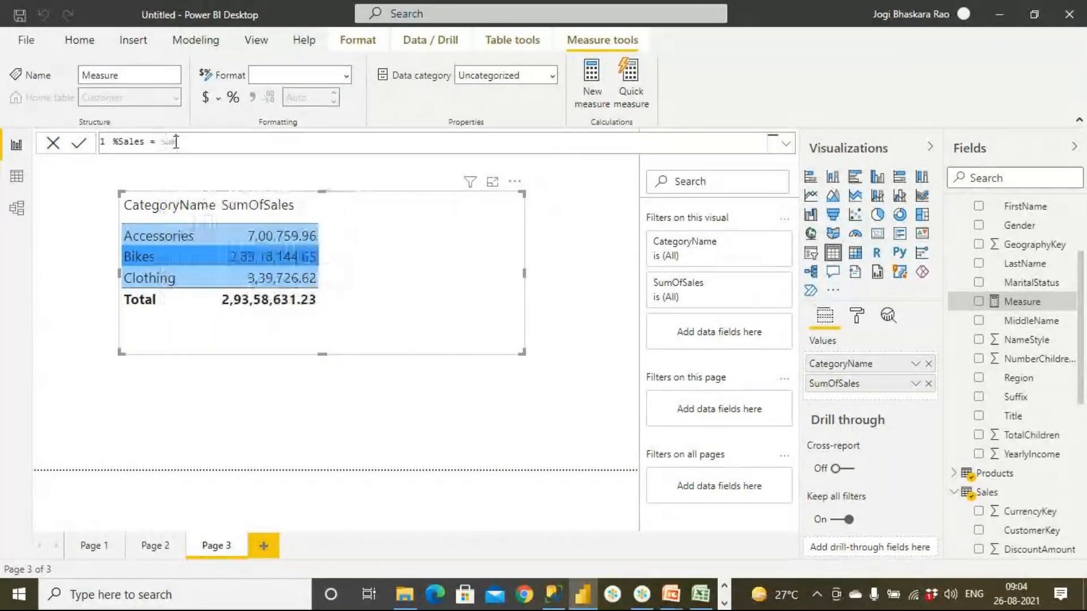
- Enter SUM(Sales[SalesAmount]) as the expression of the %Sales measure
{"action": "key", "text": "BackSpace"}
{"action": "type", "text": "Sum"}
{"action": "key", "text": "BackSpace"}
{"action": "key", "text": "BackSpace"}
{"action": "key", "text": "BackSpace"}
{"action": "type", "text": "um"}
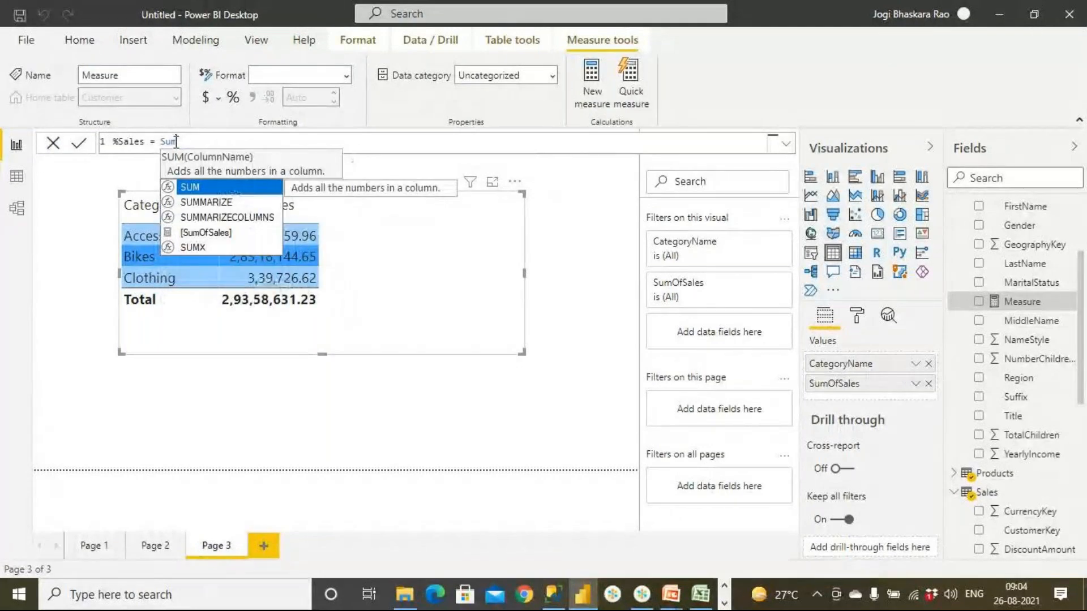
{"action": "key", "text": "Tab"}
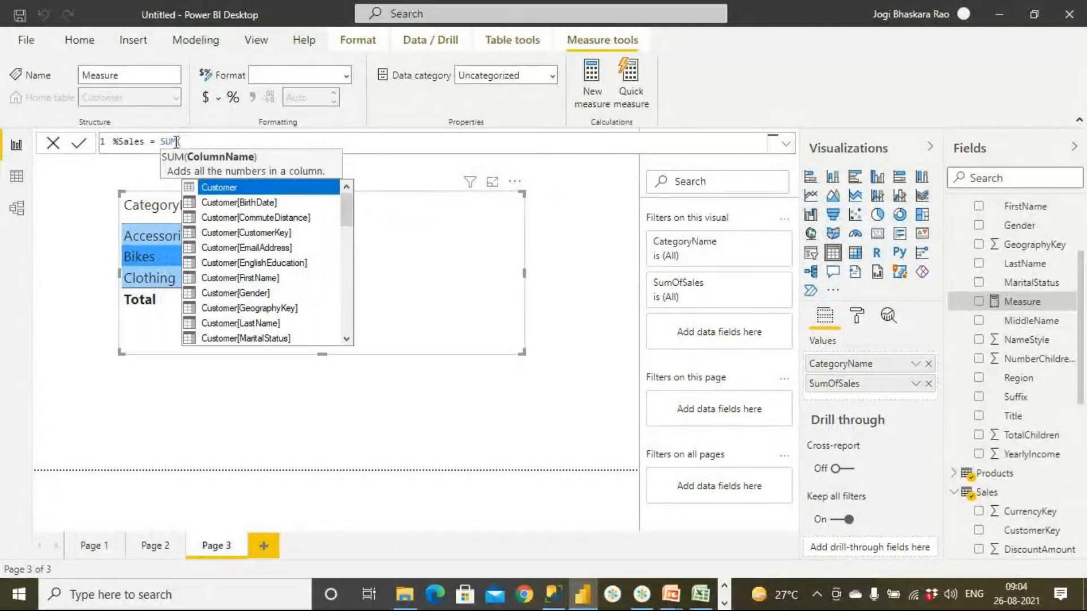
{"action": "type", "text": "Sales"}
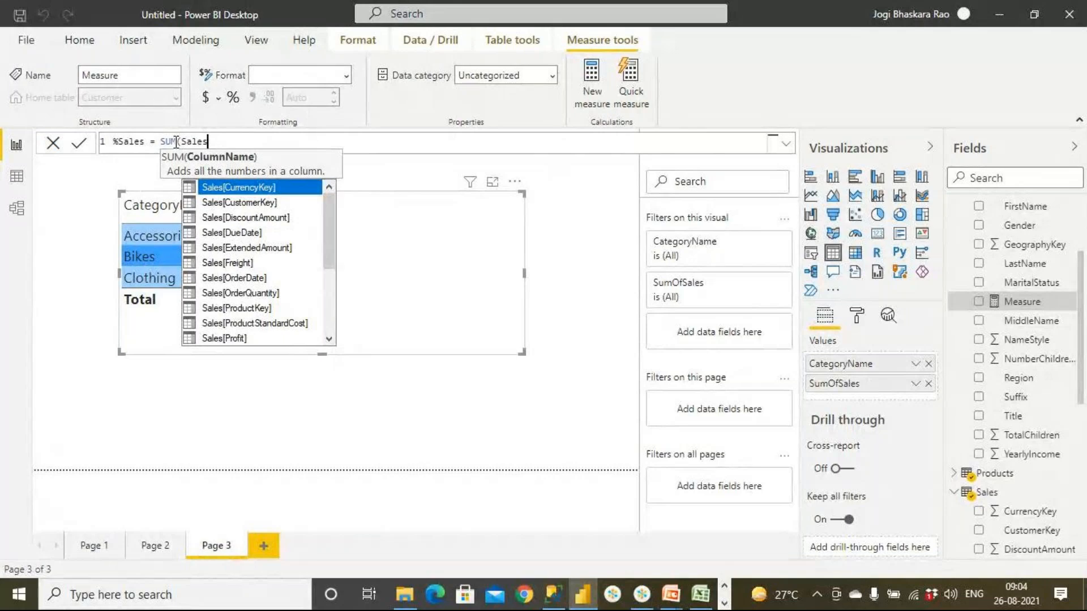
{"action": "type", "text": "am"}
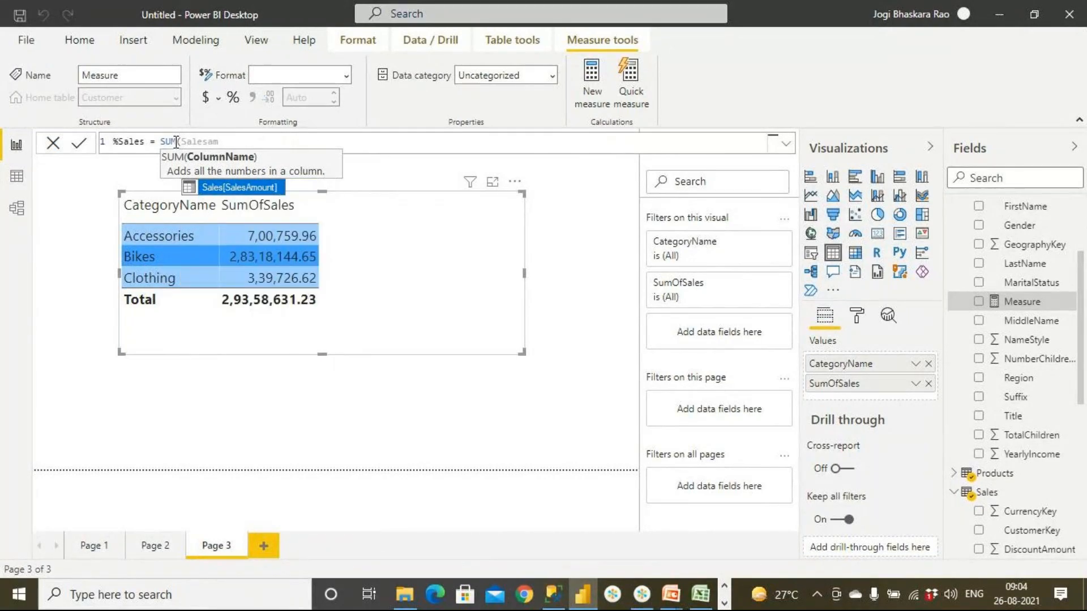
{"action": "key", "text": "Tab"}
{"action": "type", "text": ")"}
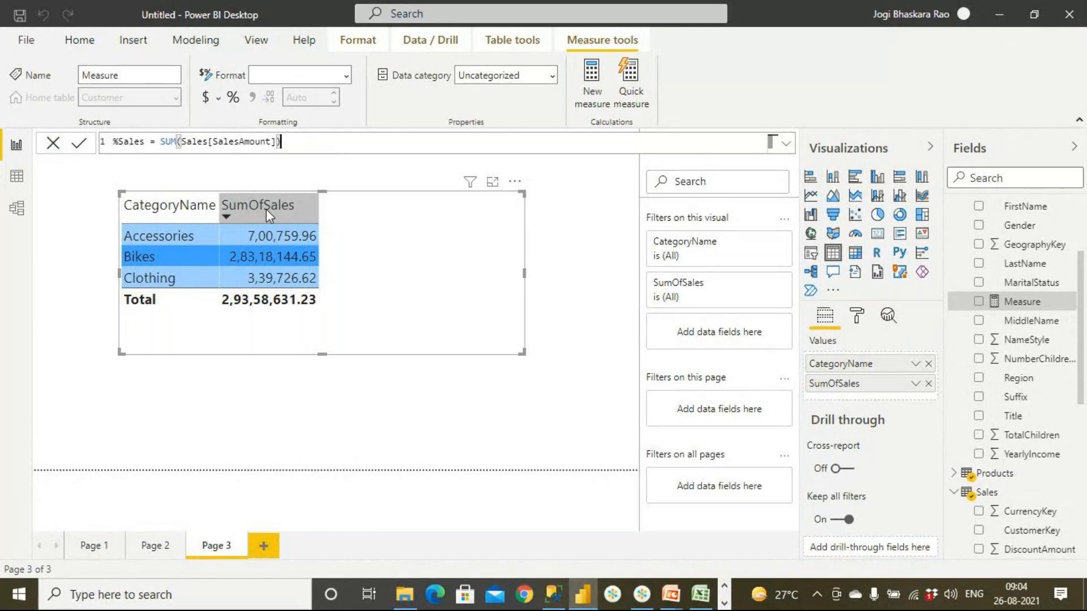
- Make the [SumOfSales] measure the numerator of the %Sales formula in place of the SUM expression
{"action": "left_click_drag", "start_coordinate": [281, 142], "coordinate": [159, 143]}
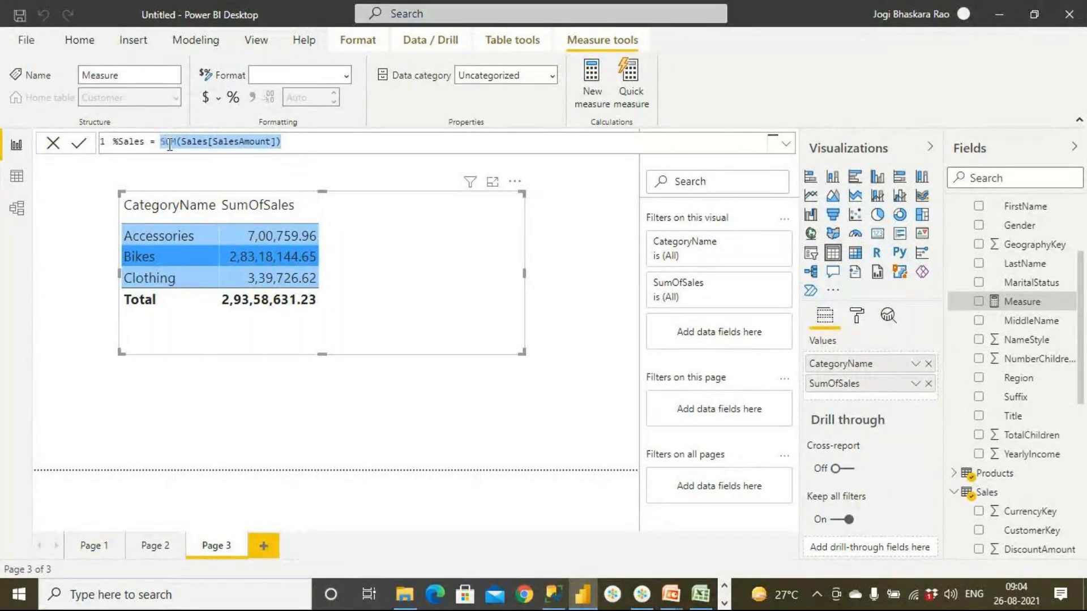
{"action": "type", "text": "Sumo"}
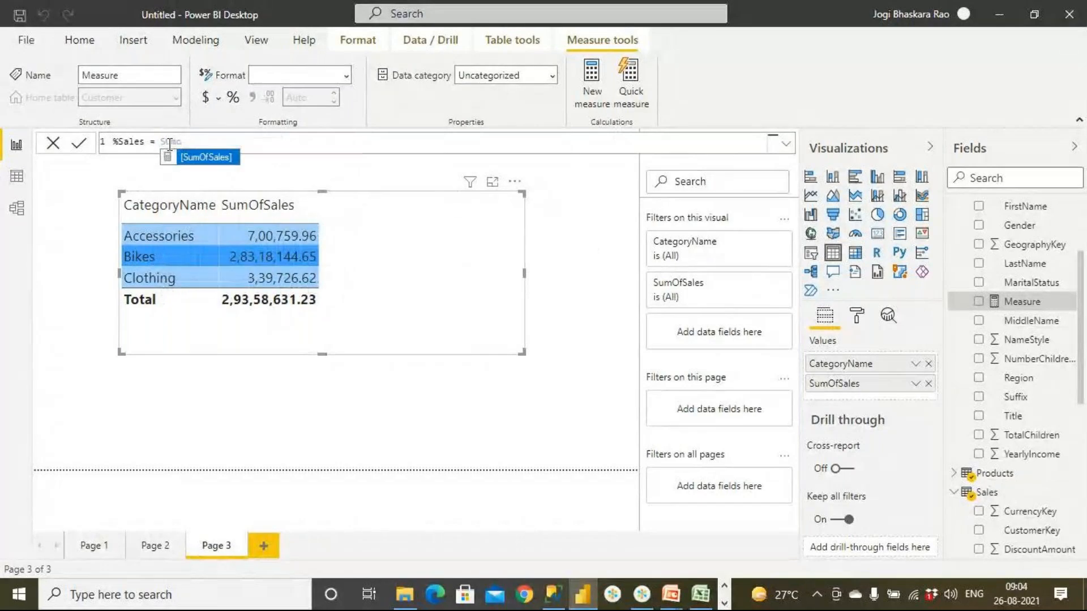
{"action": "key", "text": "Tab"}
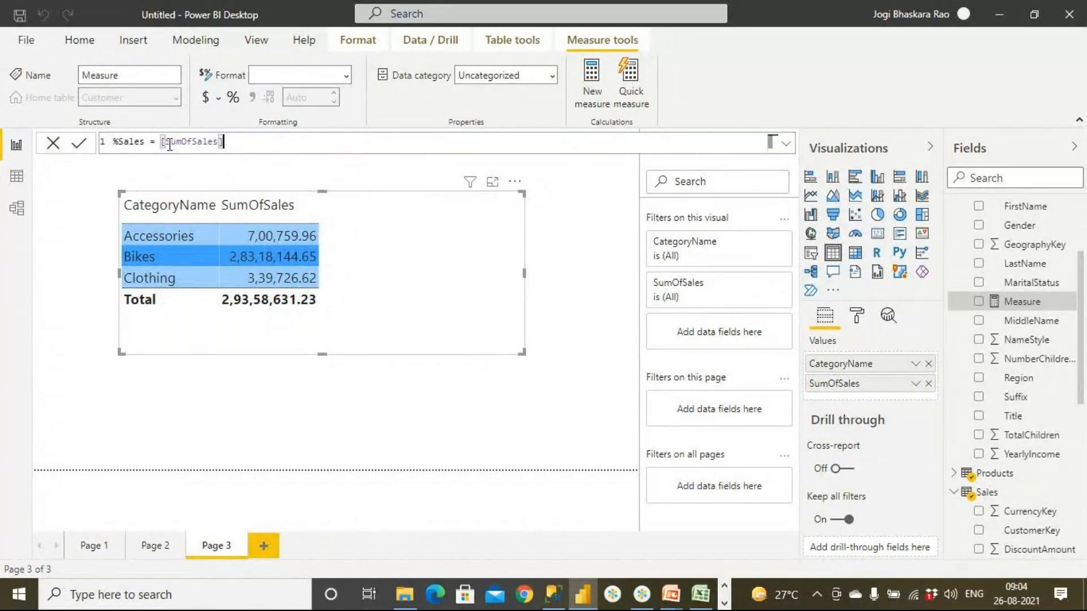
- Divide [SumOfSales] by a CALCULATE function with Sales[SumOfSales] as its expression
{"action": "type", "text": "/Ca"}
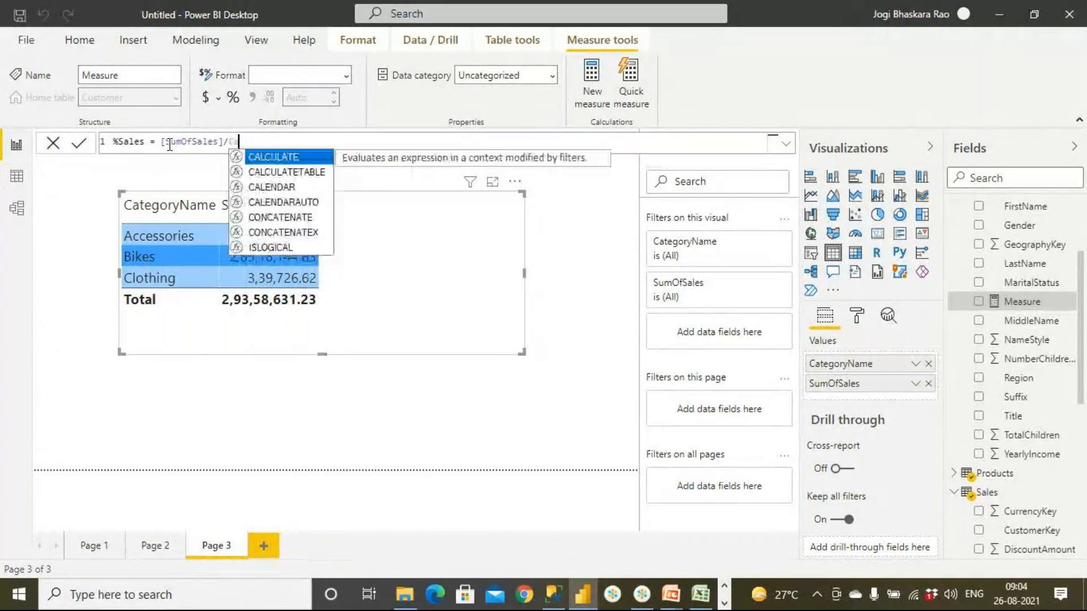
{"action": "type", "text": "l"}
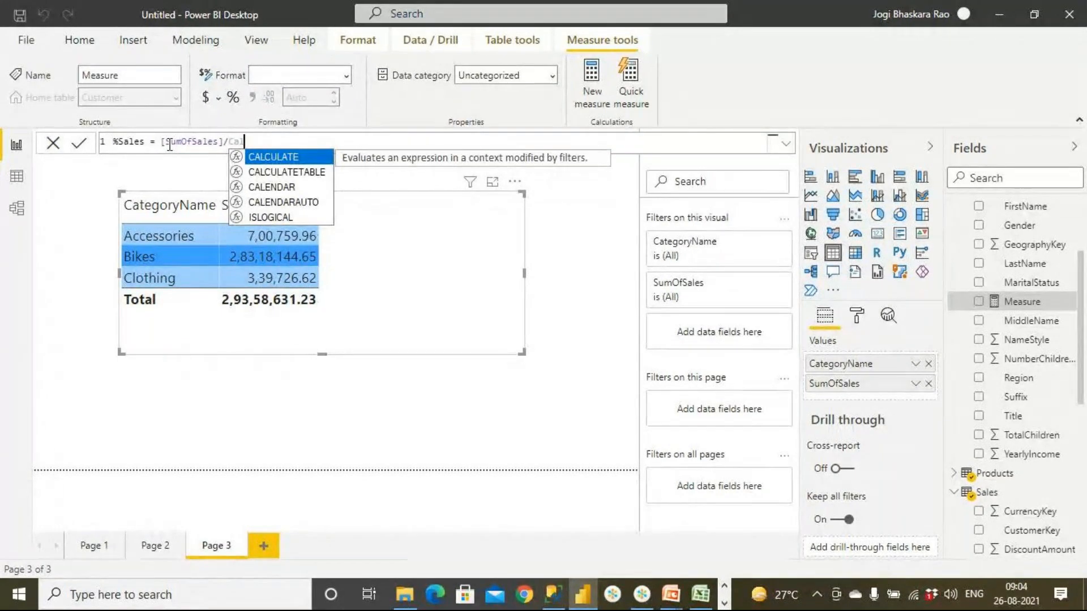
{"action": "key", "text": "Tab"}
{"action": "type", "text": "S"}
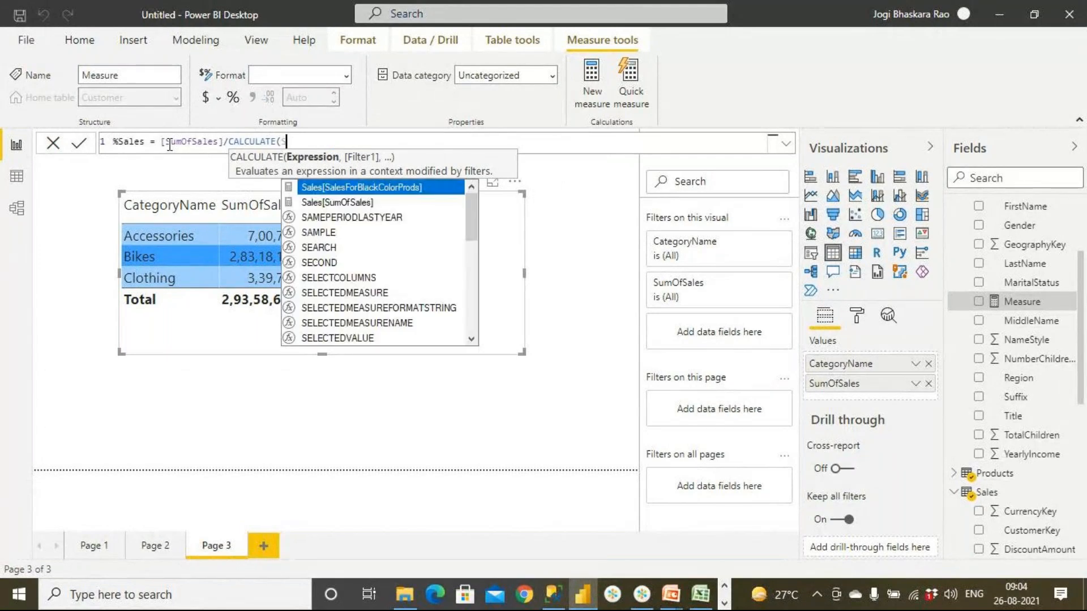
{"action": "type", "text": "ales"}
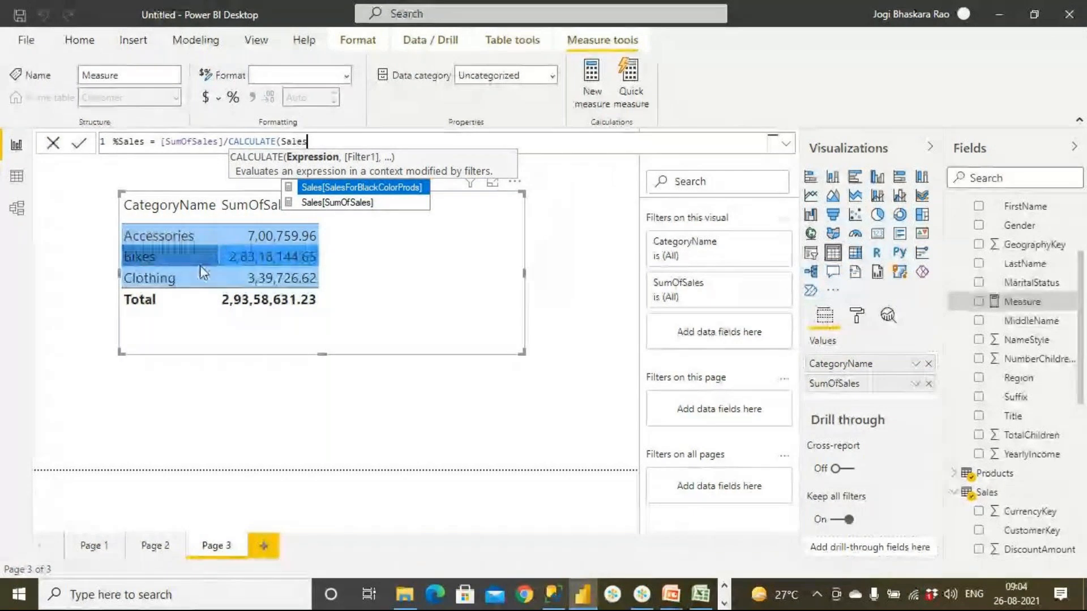
{"action": "left_click", "coordinate": [335, 203]}
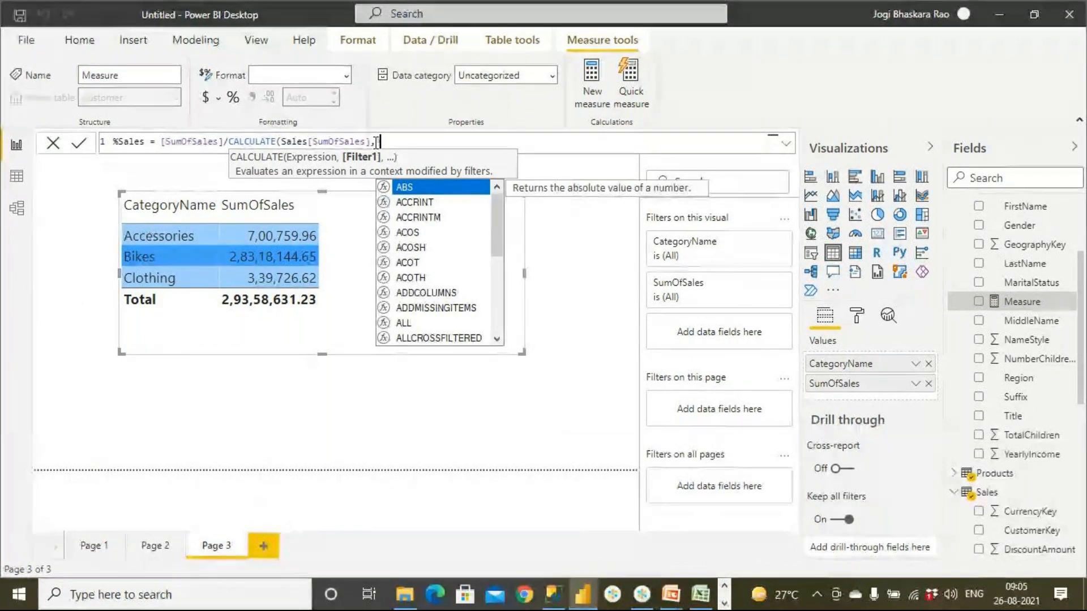
- Complete the CALCULATE function with the filter ALL(Sales) and commit the %Sales measure
{"action": "type", "text": "All"}
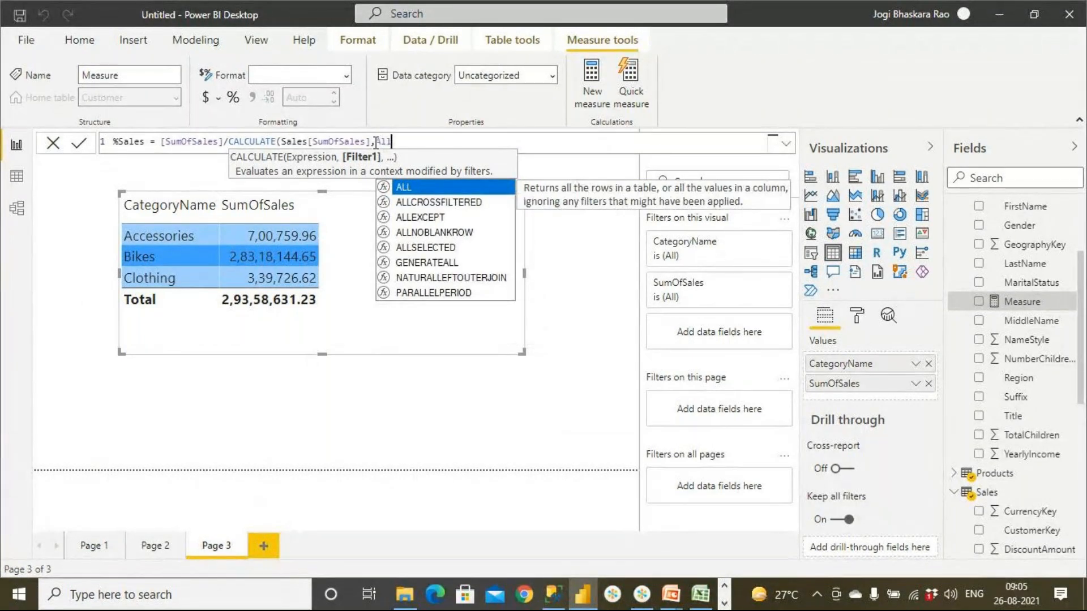
{"action": "double_click", "coordinate": [405, 192]}
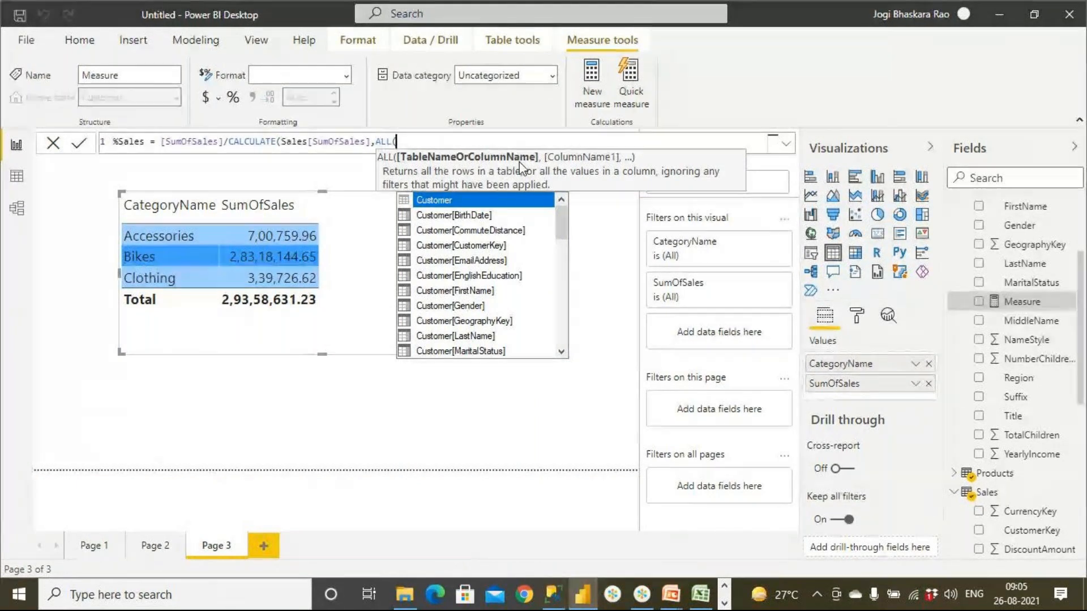
{"action": "type", "text": "Sales"}
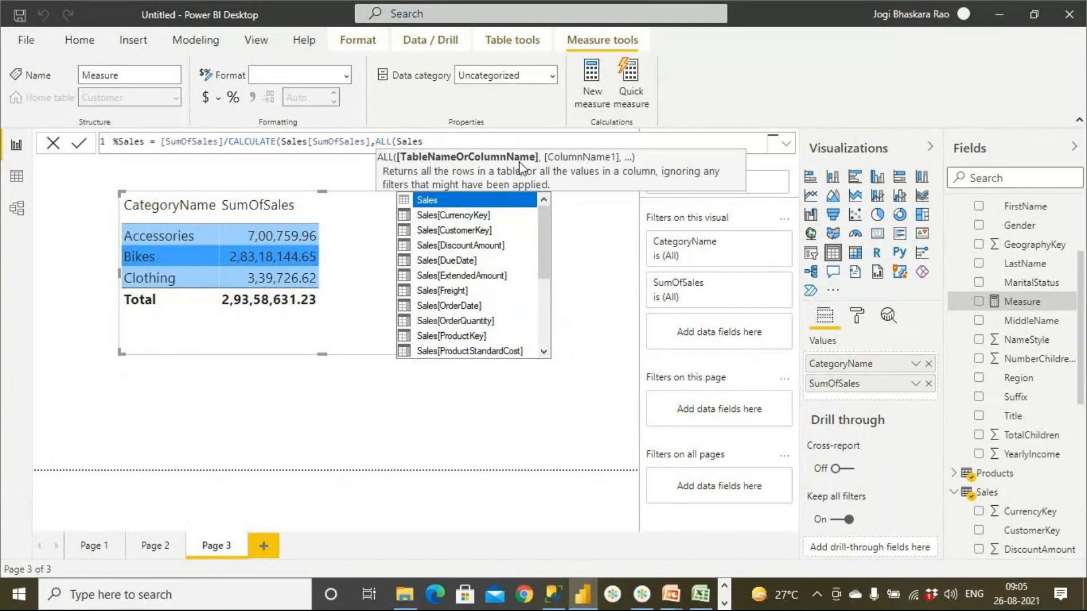
{"action": "type", "text": ")"}
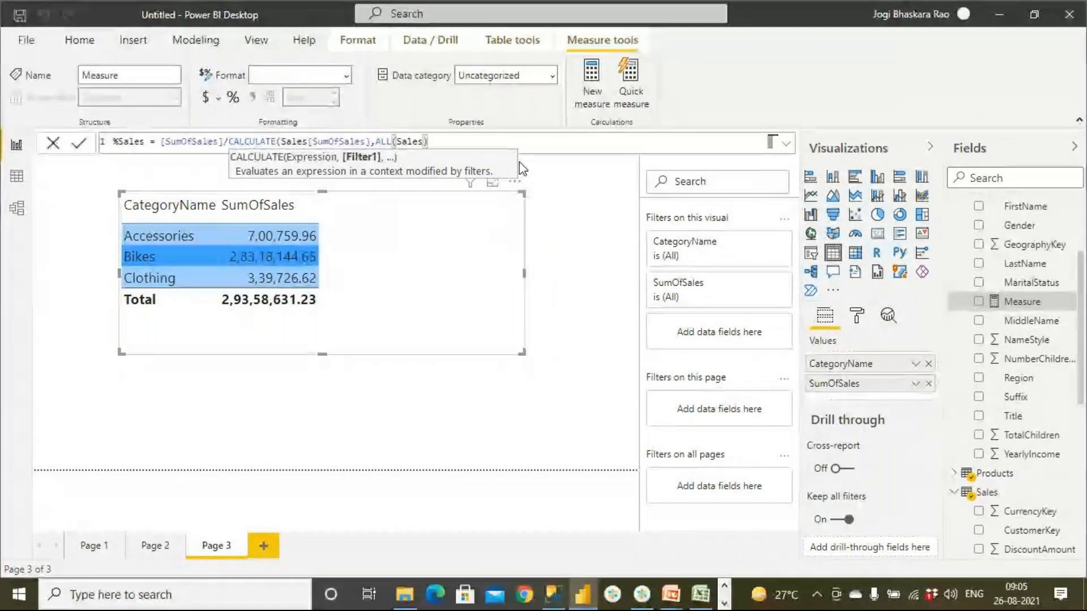
{"action": "type", "text": ")"}
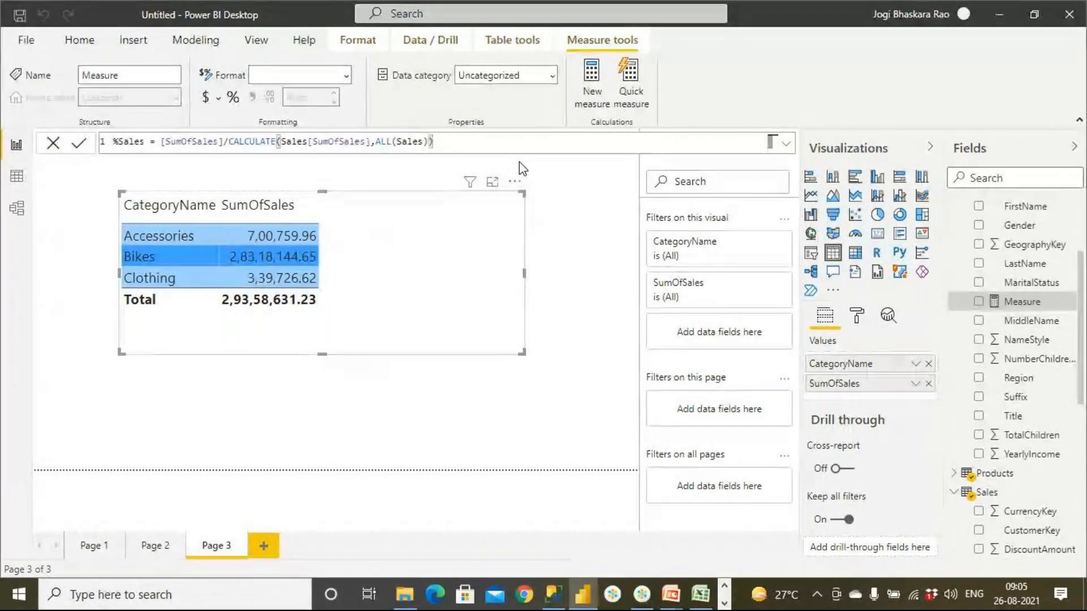
{"action": "key", "text": "Return"}
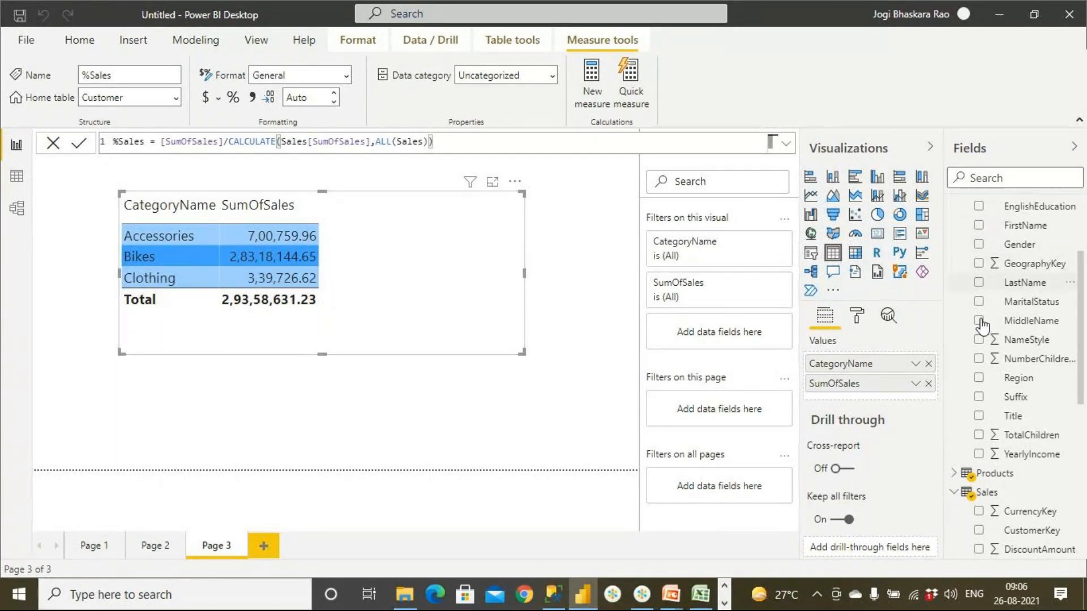
- Add the %Sales measure from the Customer table to the category table visual and format it as a percentage
{"action": "left_click_drag", "start_coordinate": [1081, 378], "coordinate": [1085, 534]}
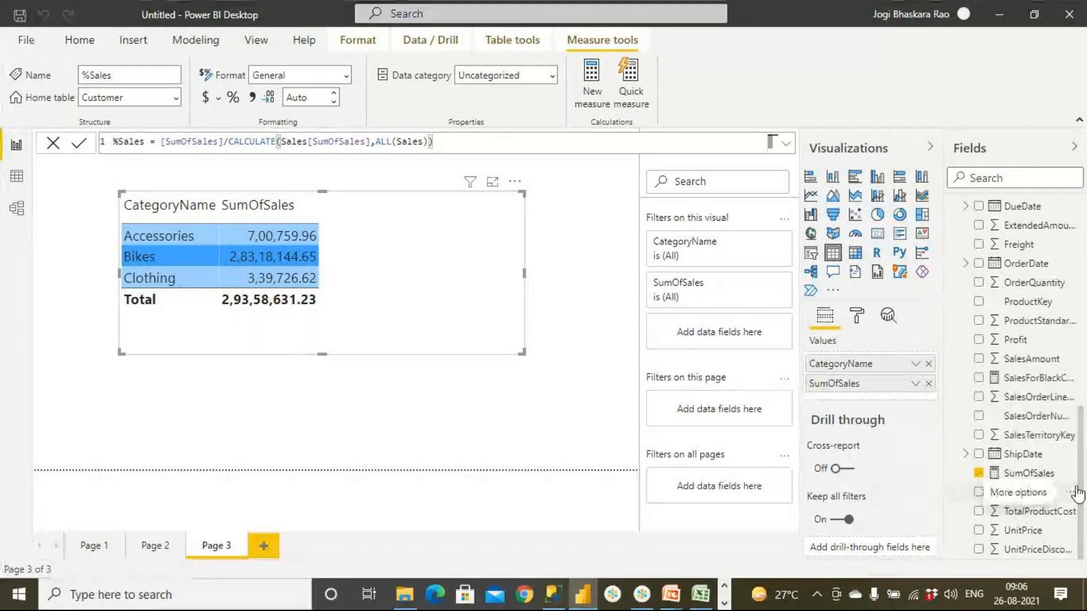
{"action": "left_click_drag", "start_coordinate": [1081, 430], "coordinate": [366, 230]}
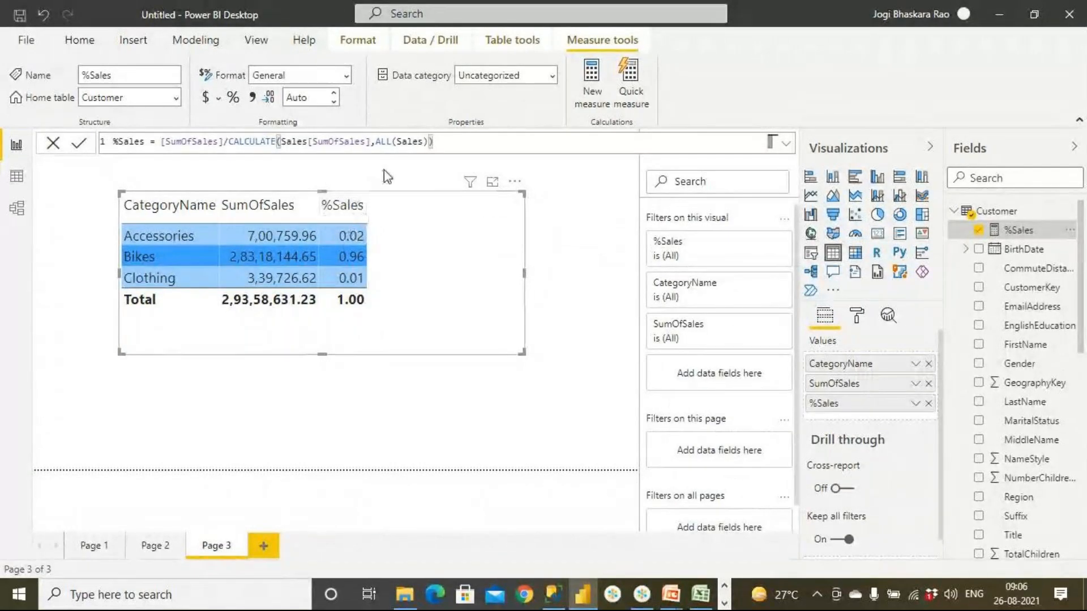
{"action": "left_click", "coordinate": [234, 101]}
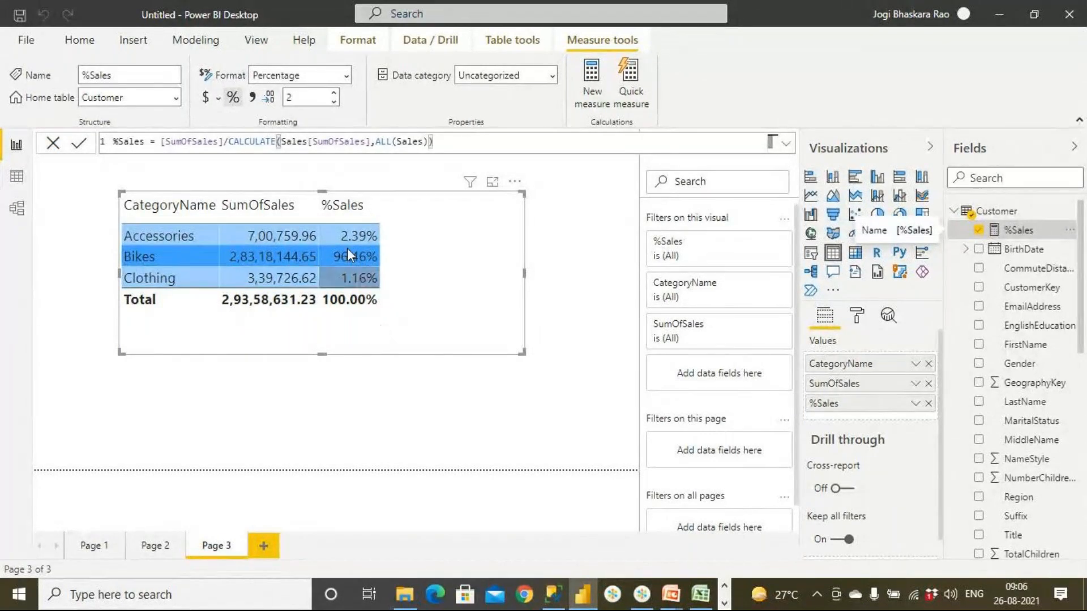
{"action": "left_click_drag", "start_coordinate": [370, 141], "coordinate": [393, 141]}
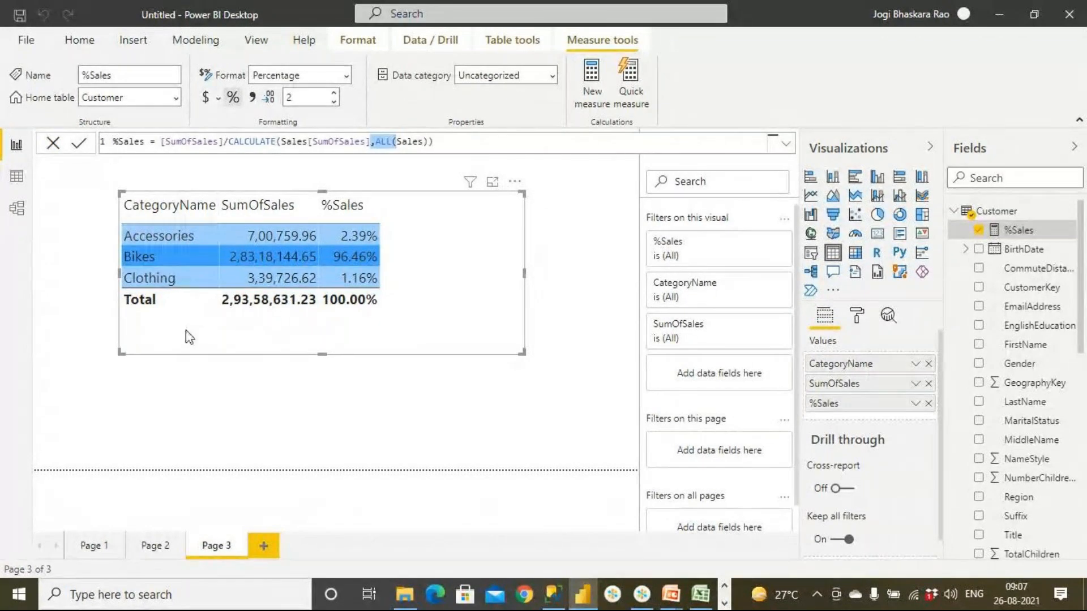
- Add a new blank page to the report
{"action": "left_click", "coordinate": [263, 546]}
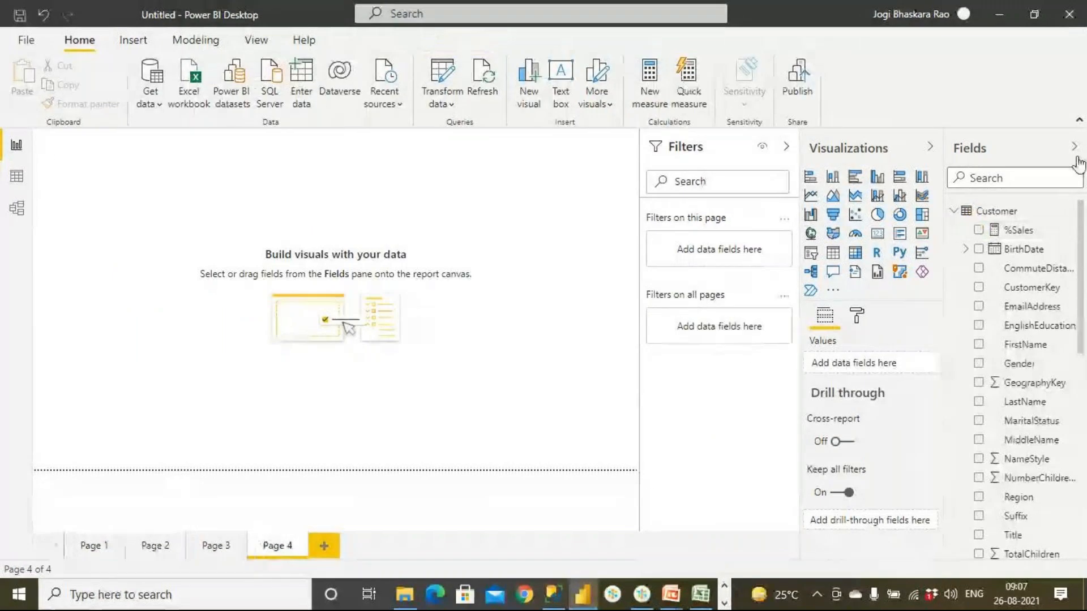
- Insert a blank table visual on Page 4, enlarge it, and move it toward the page's upper-left area
{"action": "left_click", "coordinate": [955, 211]}
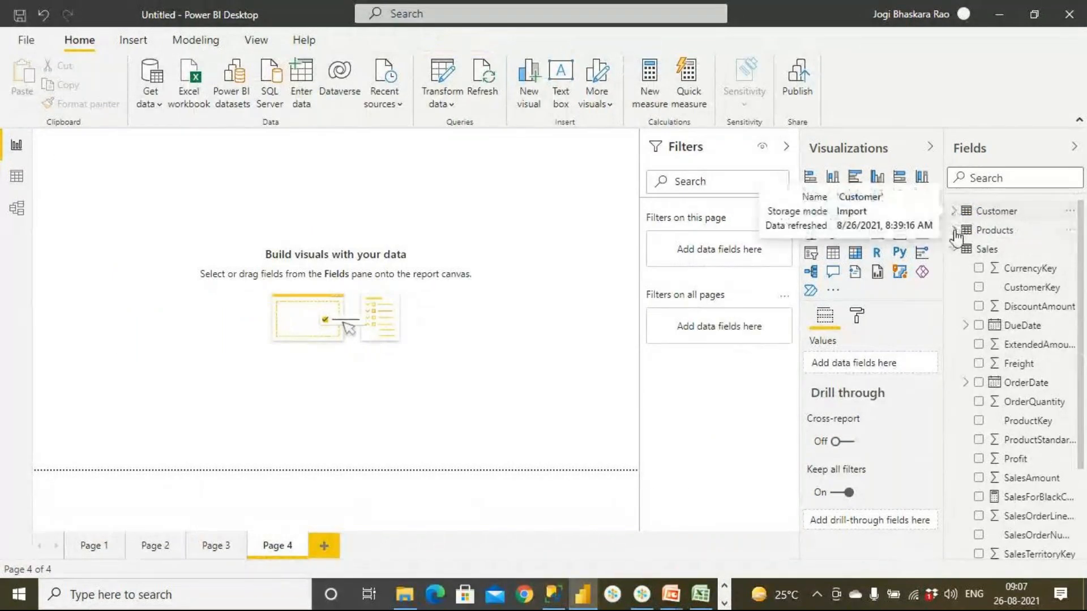
{"action": "left_click", "coordinate": [955, 250]}
{"action": "left_click", "coordinate": [955, 231]}
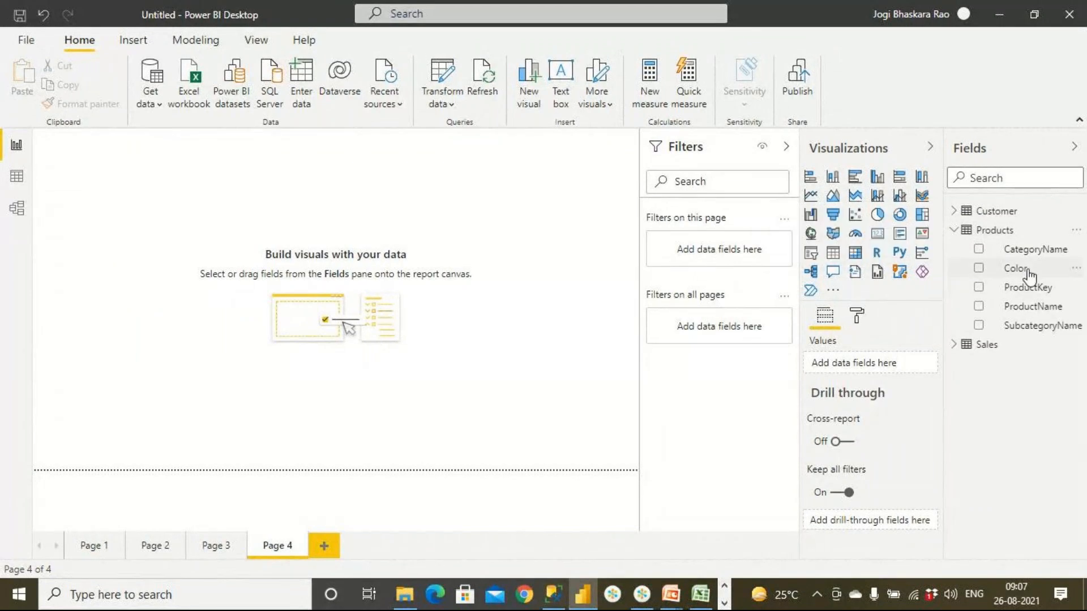
{"action": "left_click", "coordinate": [832, 253]}
{"action": "left_click_drag", "start_coordinate": [121, 165], "coordinate": [271, 240]}
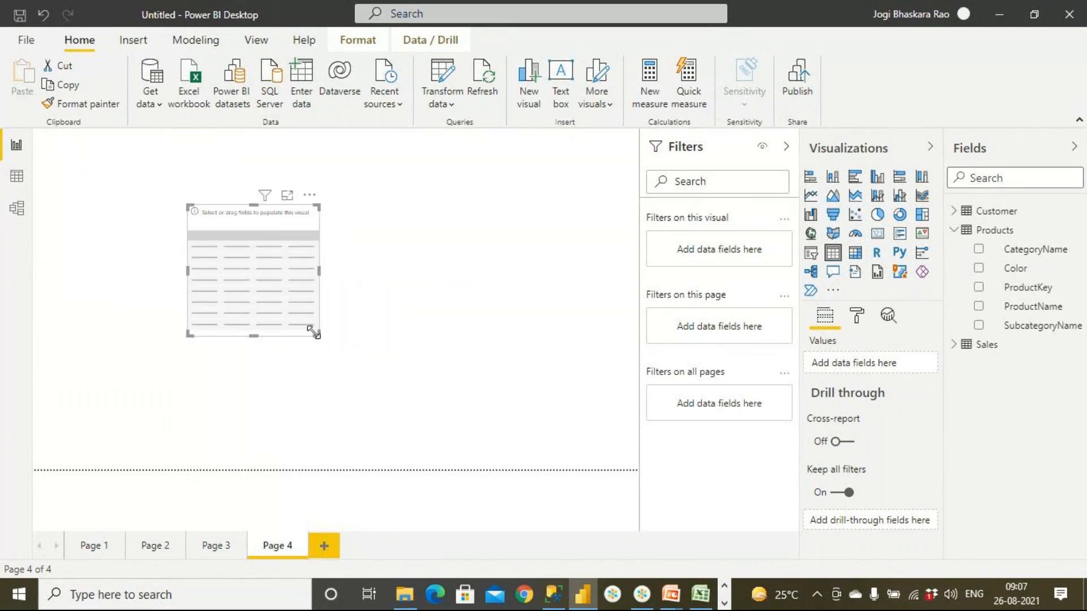
{"action": "left_click_drag", "start_coordinate": [314, 333], "coordinate": [464, 381]}
{"action": "left_click_drag", "start_coordinate": [332, 217], "coordinate": [276, 190]}
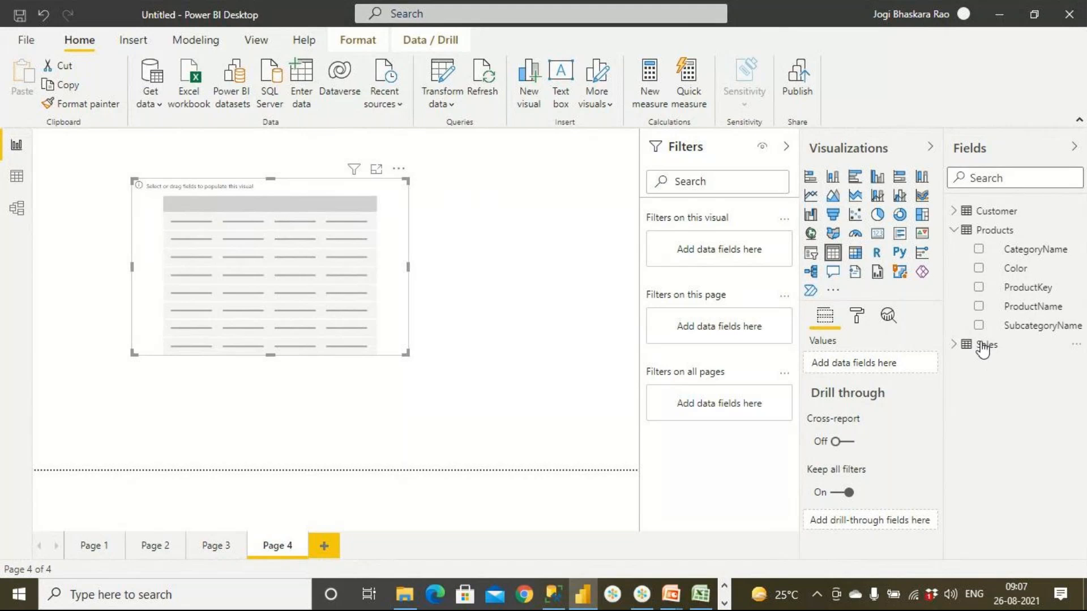
- Add Color from the Products table and the SumOfSales measure from the Sales table to the Page 4 table visual
{"action": "left_click_drag", "start_coordinate": [1012, 274], "coordinate": [267, 264]}
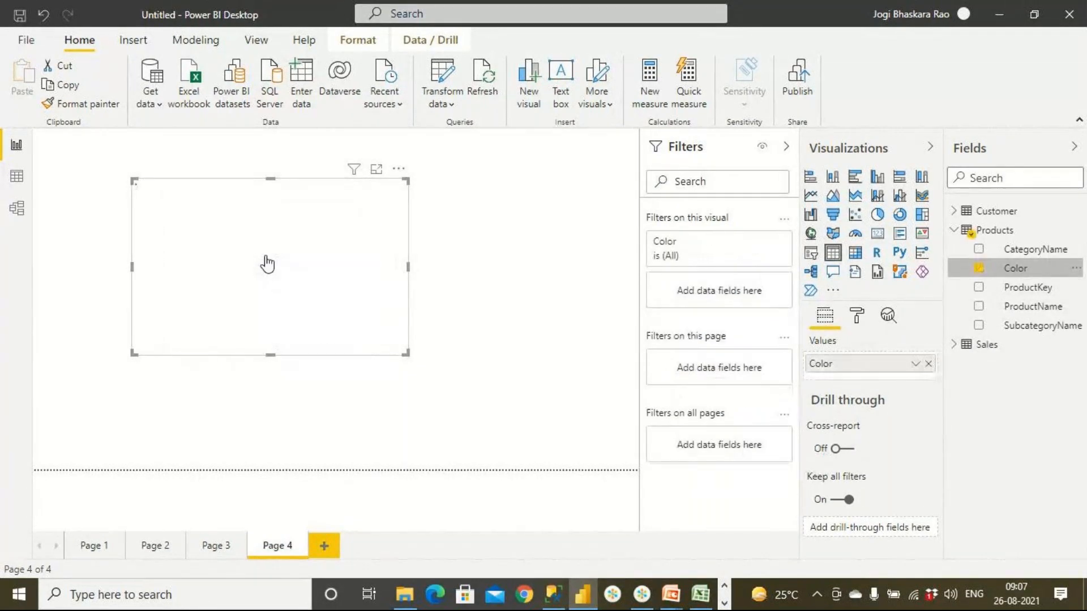
{"action": "left_click", "coordinate": [953, 345]}
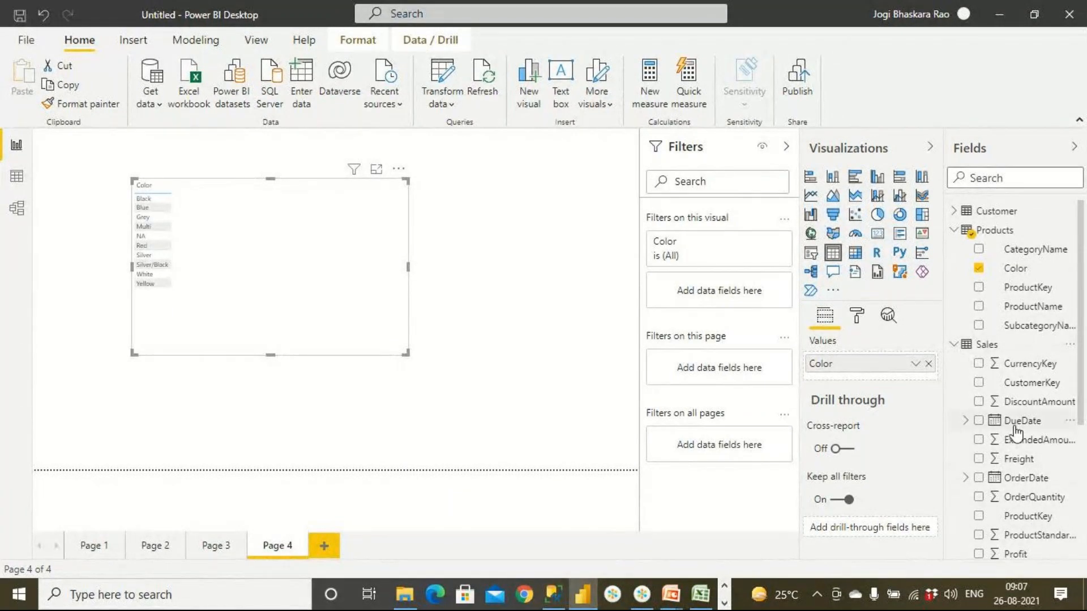
{"action": "scroll", "coordinate": [1028, 493], "scroll_direction": "down", "scroll_amount": 4}
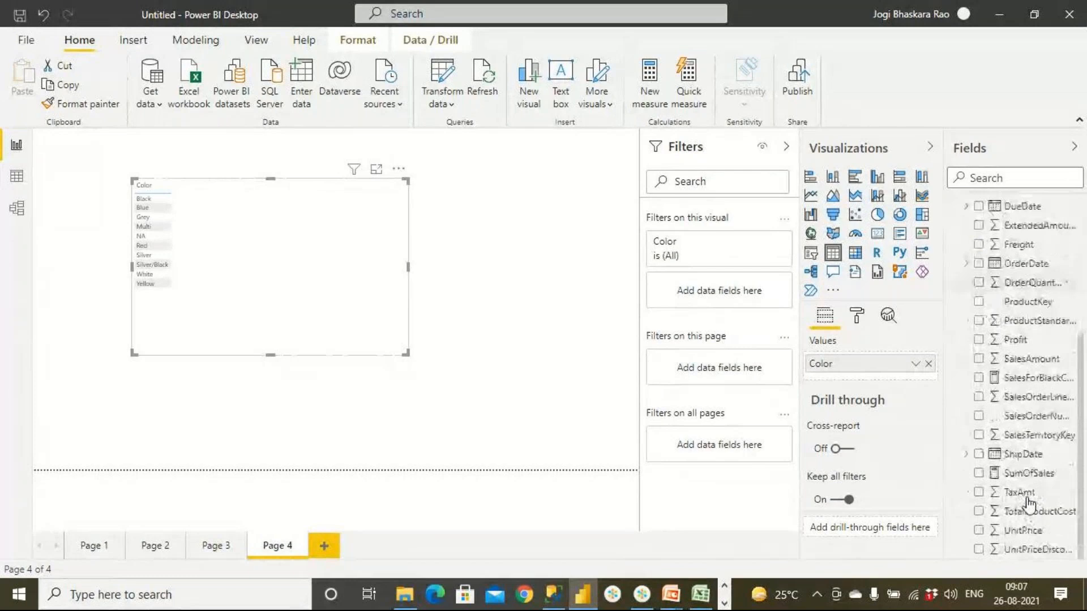
{"action": "left_click_drag", "start_coordinate": [1028, 480], "coordinate": [296, 253]}
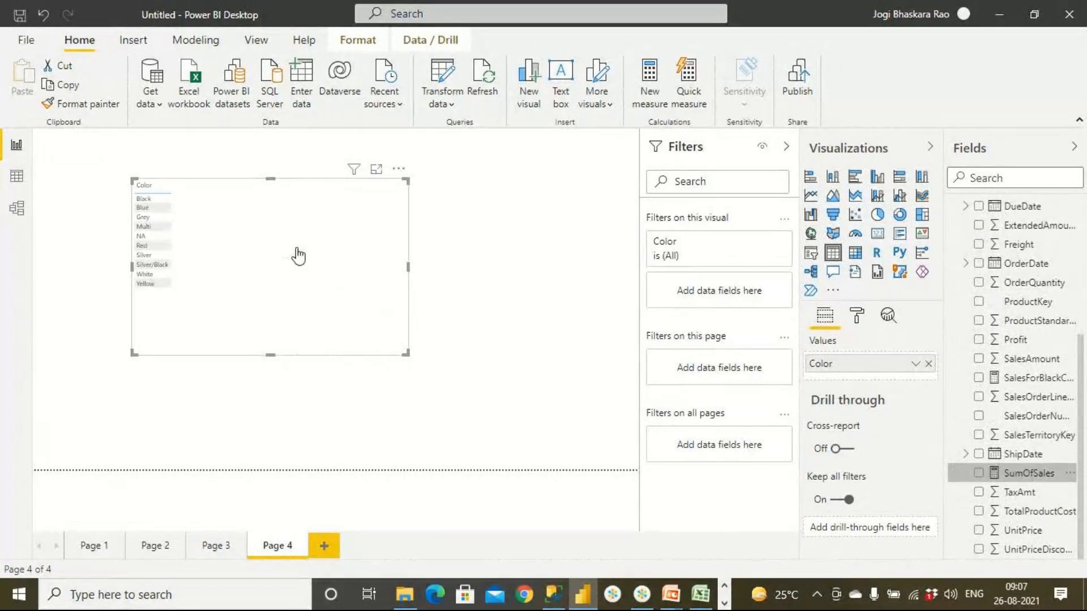
- Copy the formatting of the category table on Page 3 onto the color table on Page 4 with Format painter
{"action": "left_click", "coordinate": [216, 547]}
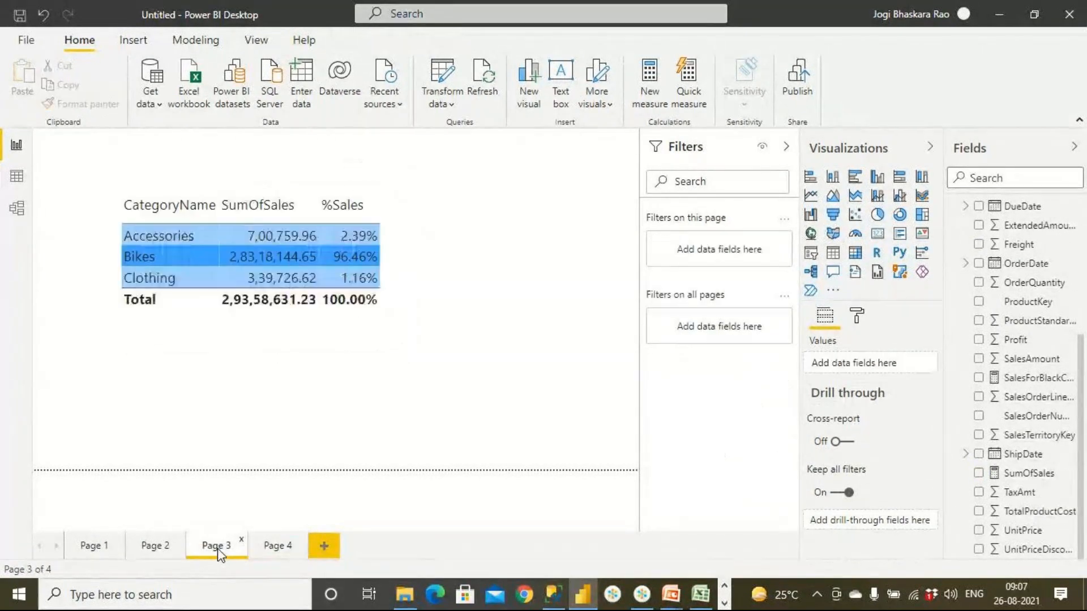
{"action": "left_click", "coordinate": [176, 301]}
{"action": "left_click", "coordinate": [84, 104]}
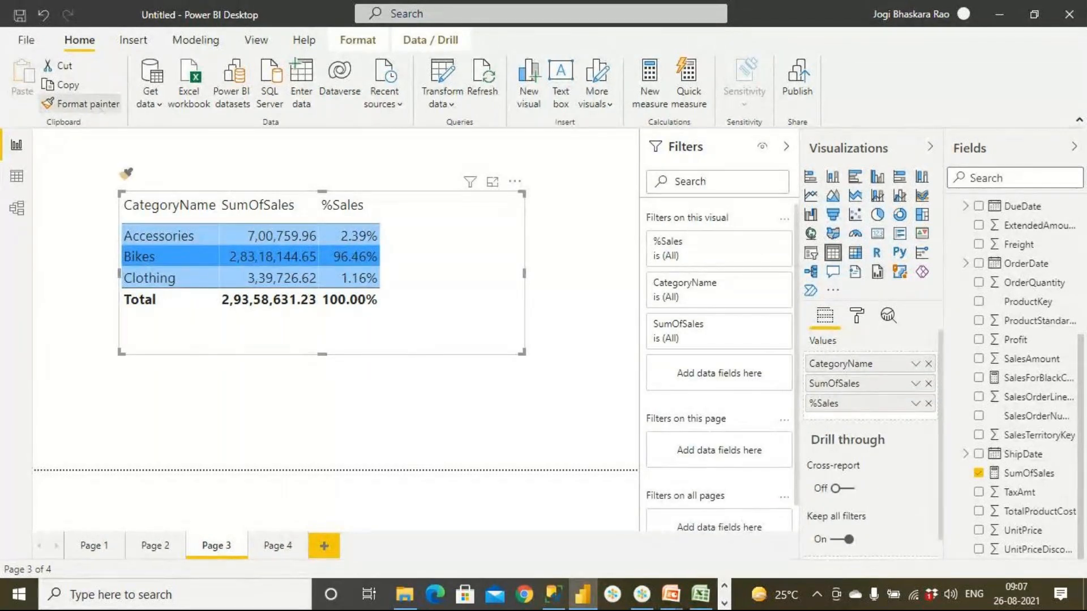
{"action": "left_click", "coordinate": [271, 545]}
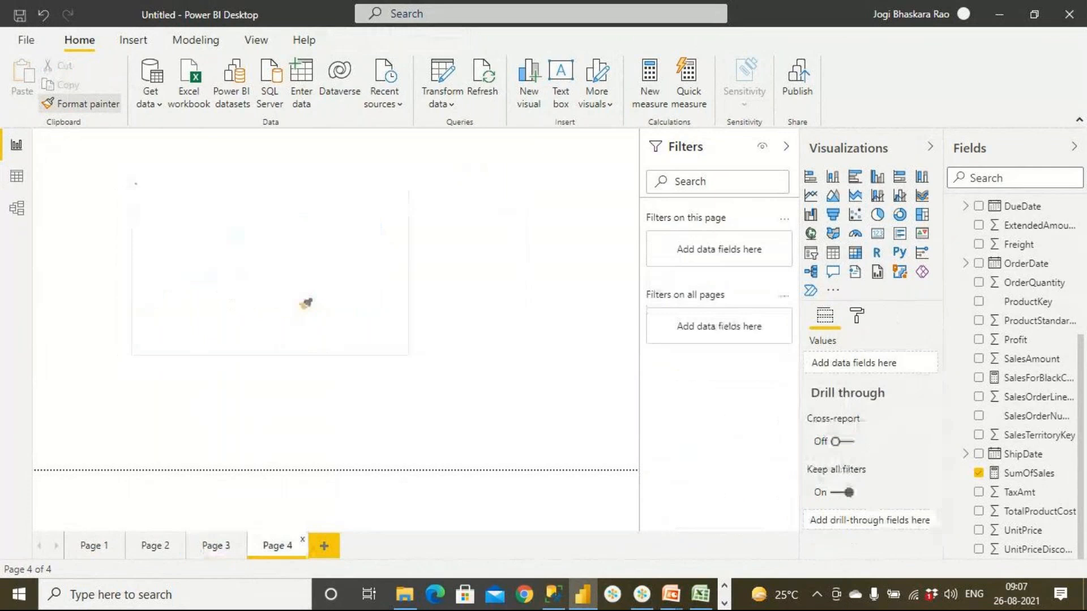
{"action": "left_click", "coordinate": [311, 264]}
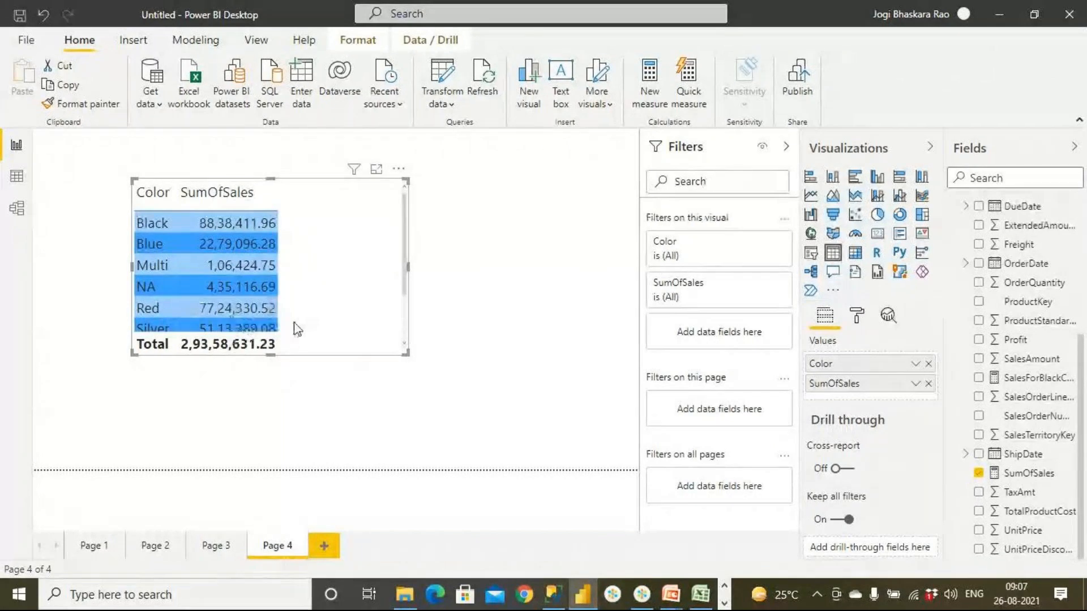
- Add the %Sales measure from the Customer table to the color table and display the measure's formula
{"action": "scroll", "coordinate": [1038, 272], "scroll_direction": "up", "scroll_amount": 4}
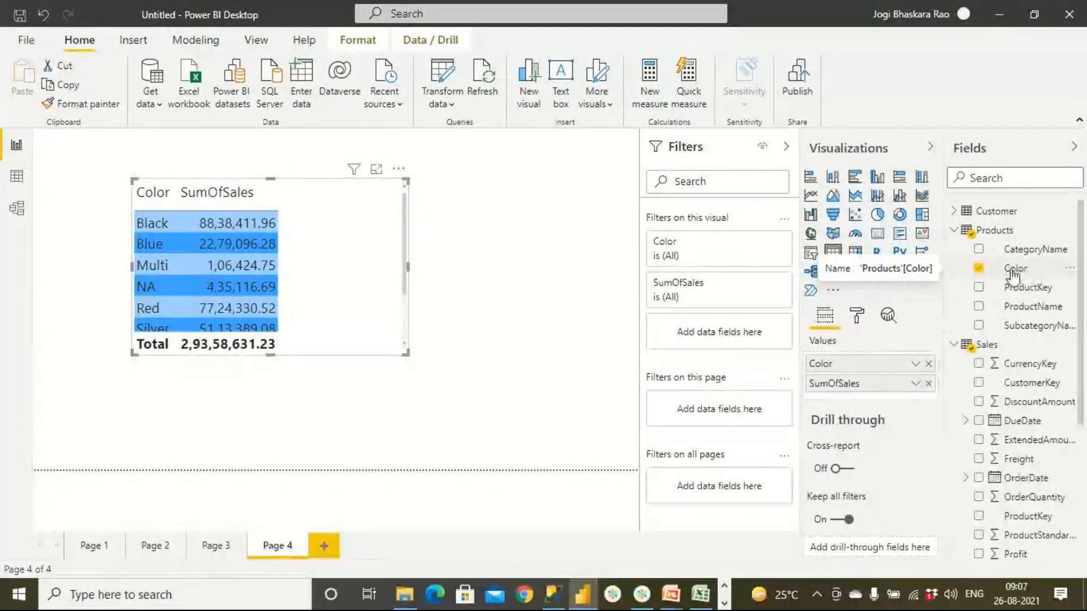
{"action": "left_click", "coordinate": [955, 212]}
{"action": "left_click_drag", "start_coordinate": [1019, 231], "coordinate": [371, 249]}
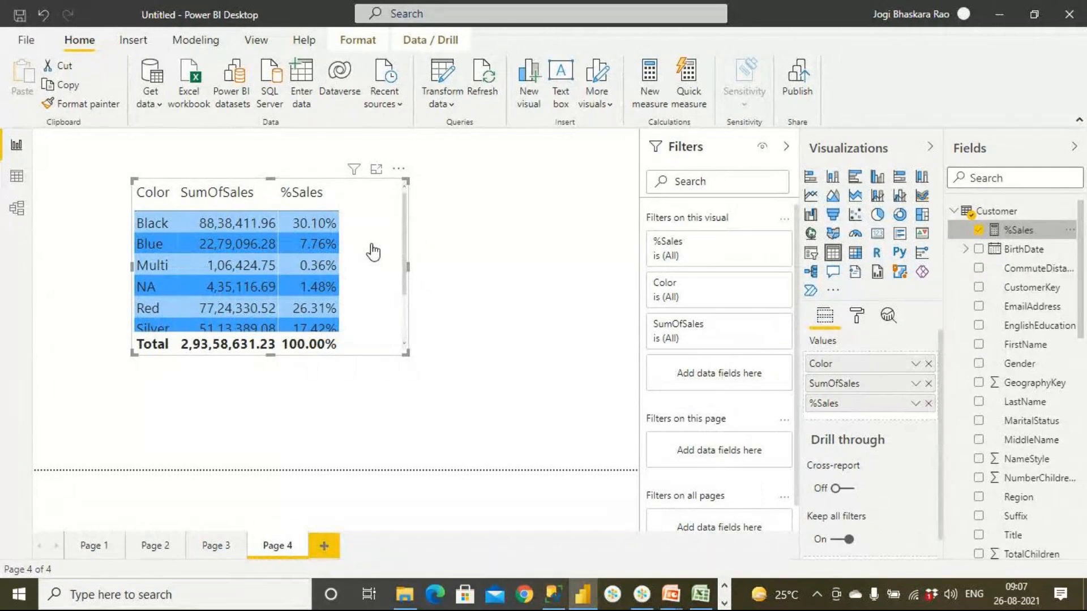
{"action": "left_click", "coordinate": [1008, 232]}
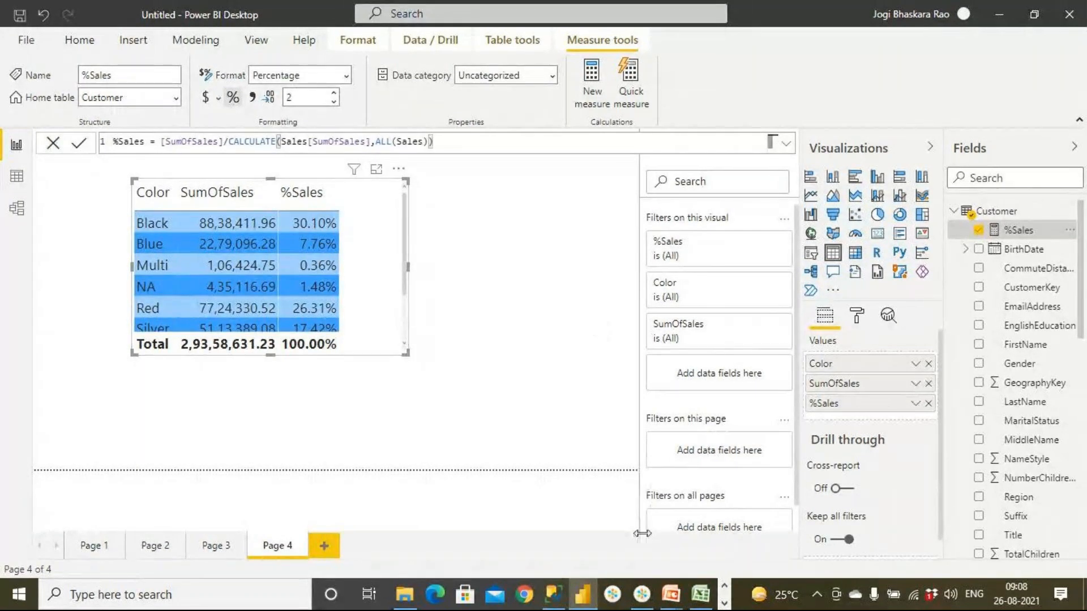
- Switch to the PowerPoint slideshow to review the ALL() and "One more solution" slides, and return to Power BI Desktop
{"action": "mouse_move", "coordinate": [673, 603]}
{"action": "left_click", "coordinate": [736, 470]}
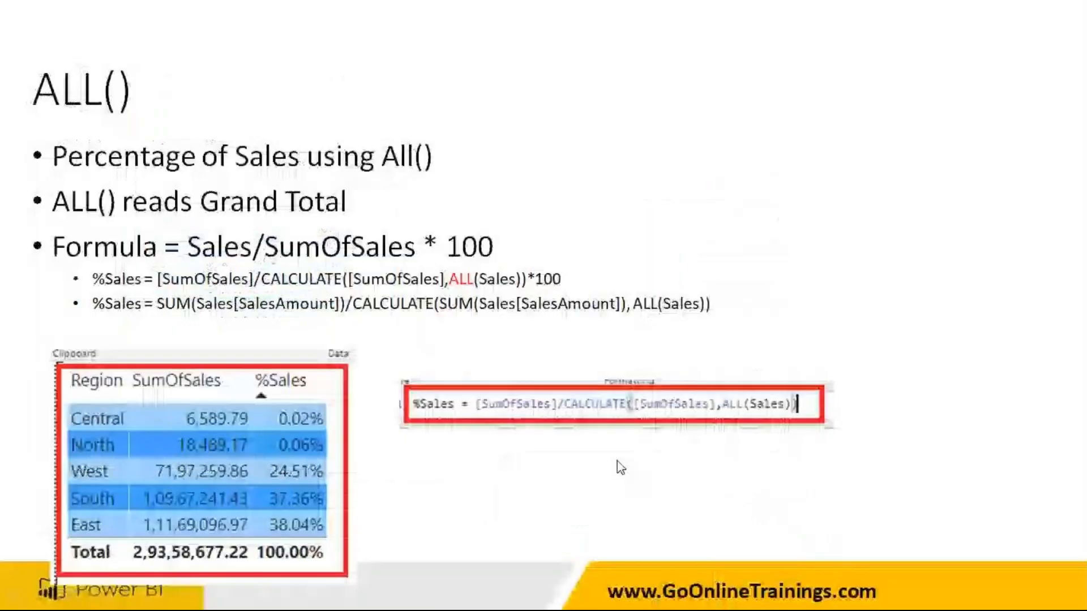
{"action": "left_click", "coordinate": [583, 449]}
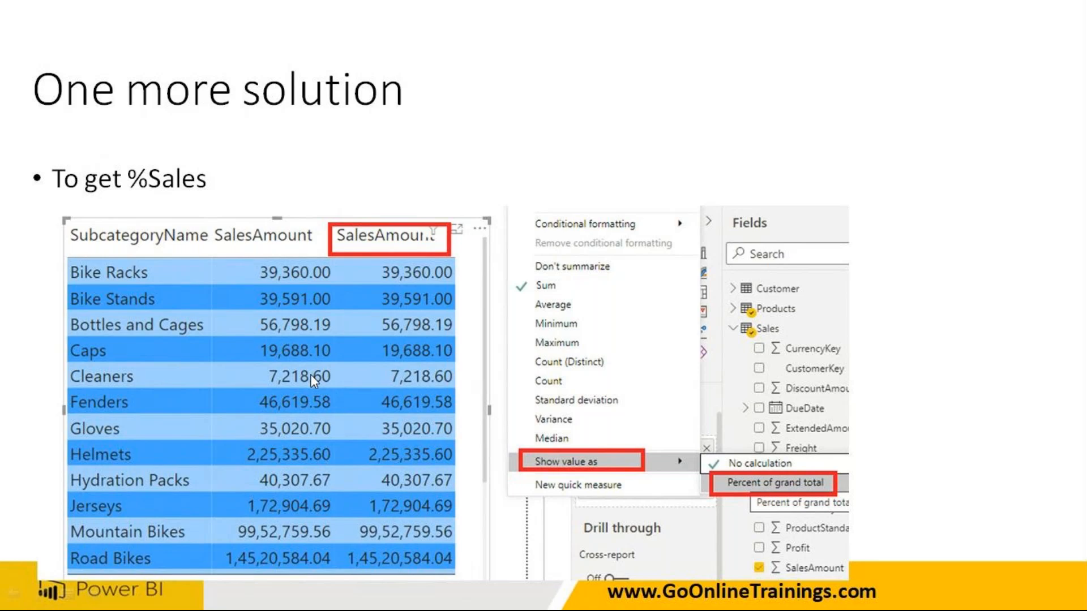
{"action": "key", "text": "Left"}
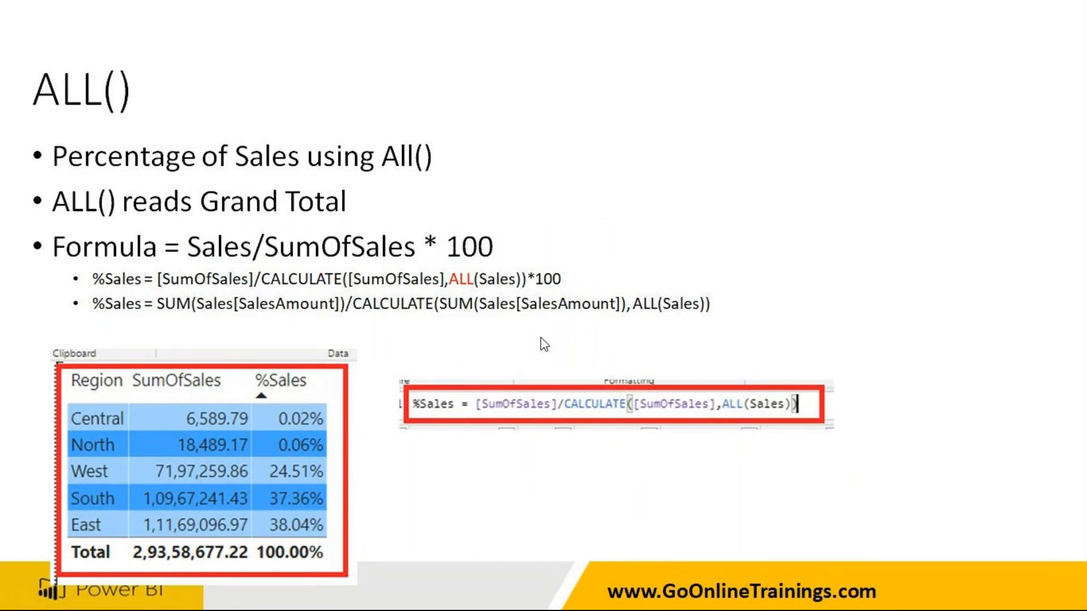
{"action": "key", "text": "Right"}
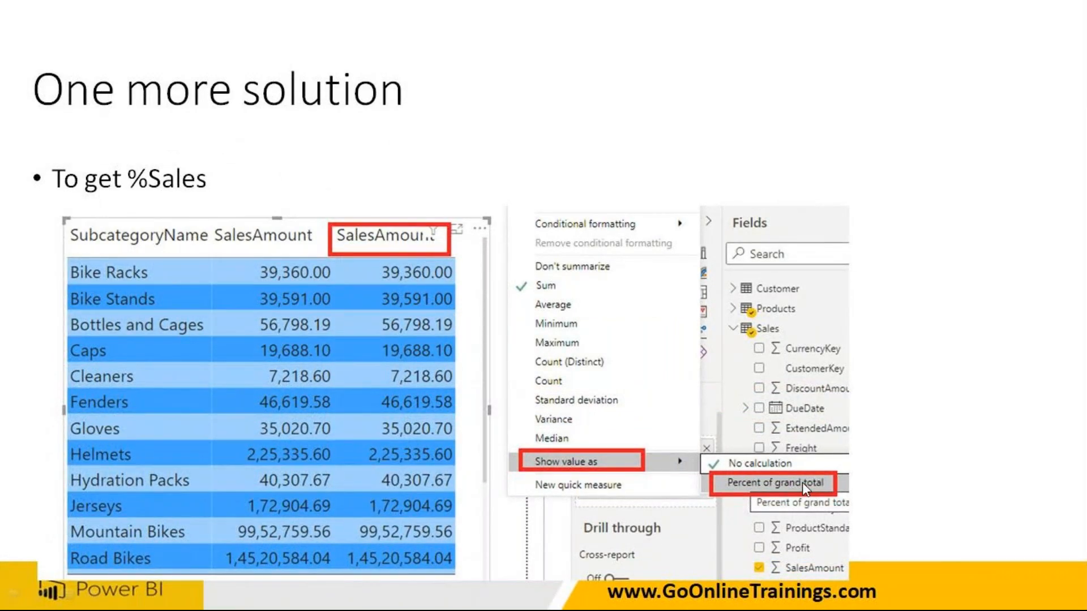
{"action": "key", "text": "alt+Tab"}
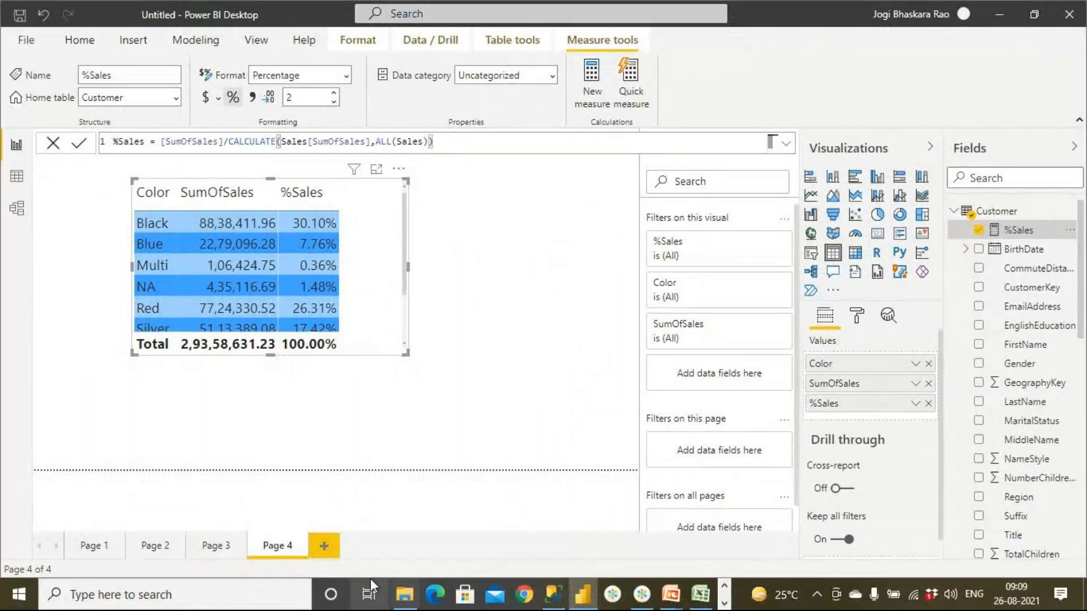
- Add a new report page and insert an enlarged blank table visual in its upper-left area
{"action": "left_click", "coordinate": [329, 546]}
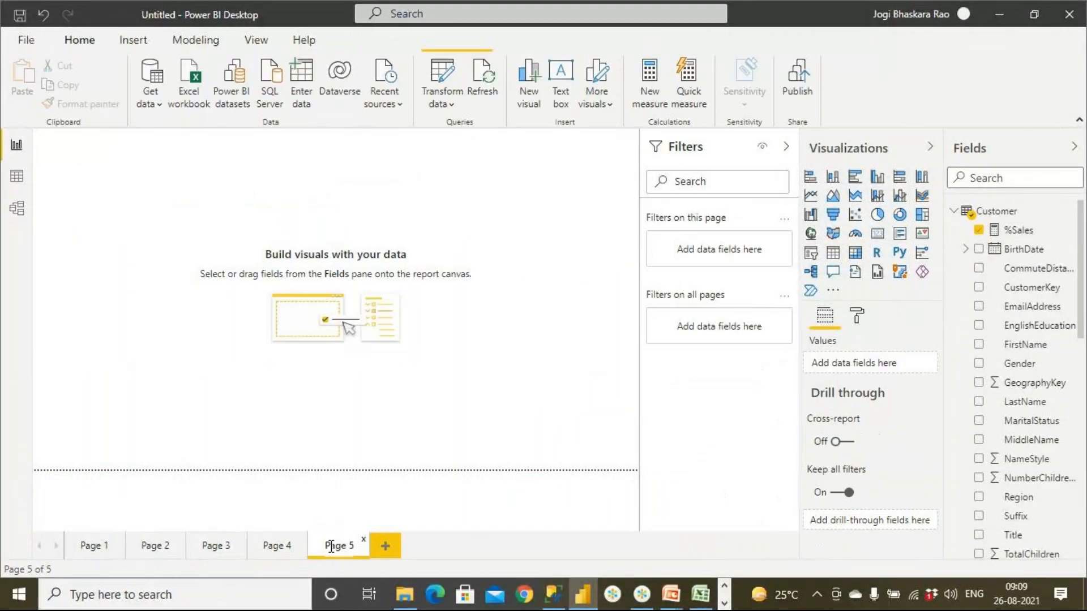
{"action": "double_click", "coordinate": [331, 546]}
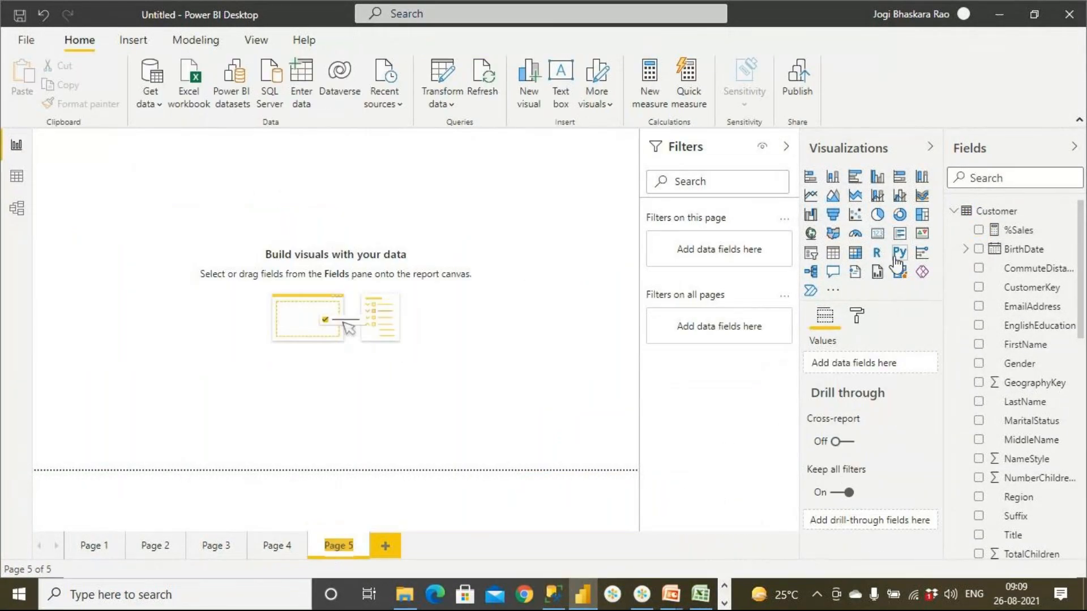
{"action": "left_click", "coordinate": [956, 213]}
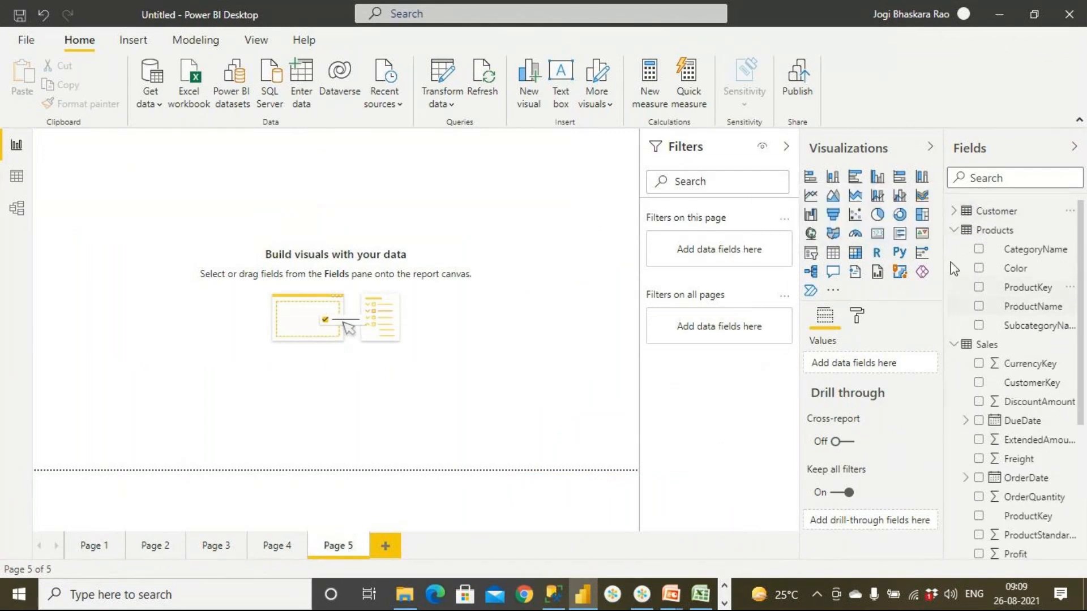
{"action": "left_click", "coordinate": [957, 232]}
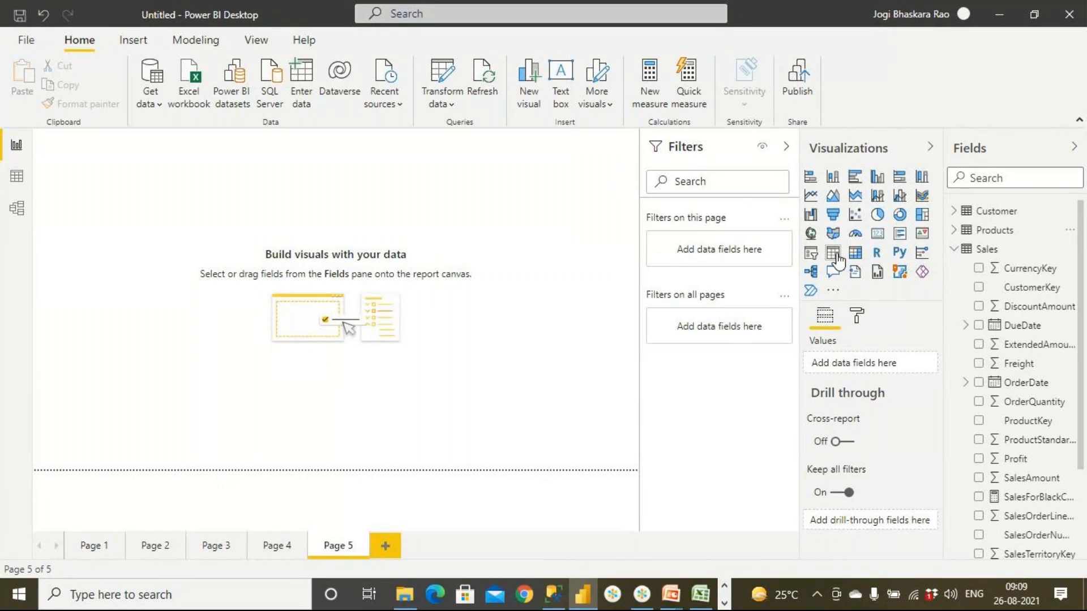
{"action": "left_click", "coordinate": [837, 257]}
{"action": "left_click_drag", "start_coordinate": [116, 175], "coordinate": [293, 294]}
{"action": "left_click_drag", "start_coordinate": [334, 374], "coordinate": [529, 444]}
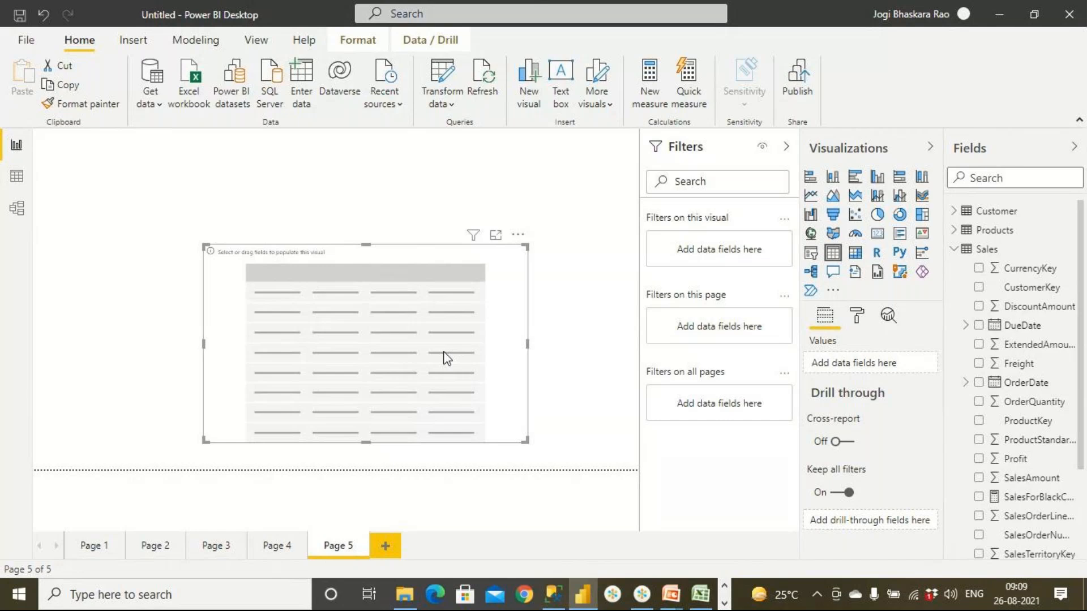
{"action": "left_click_drag", "start_coordinate": [416, 324], "coordinate": [351, 260]}
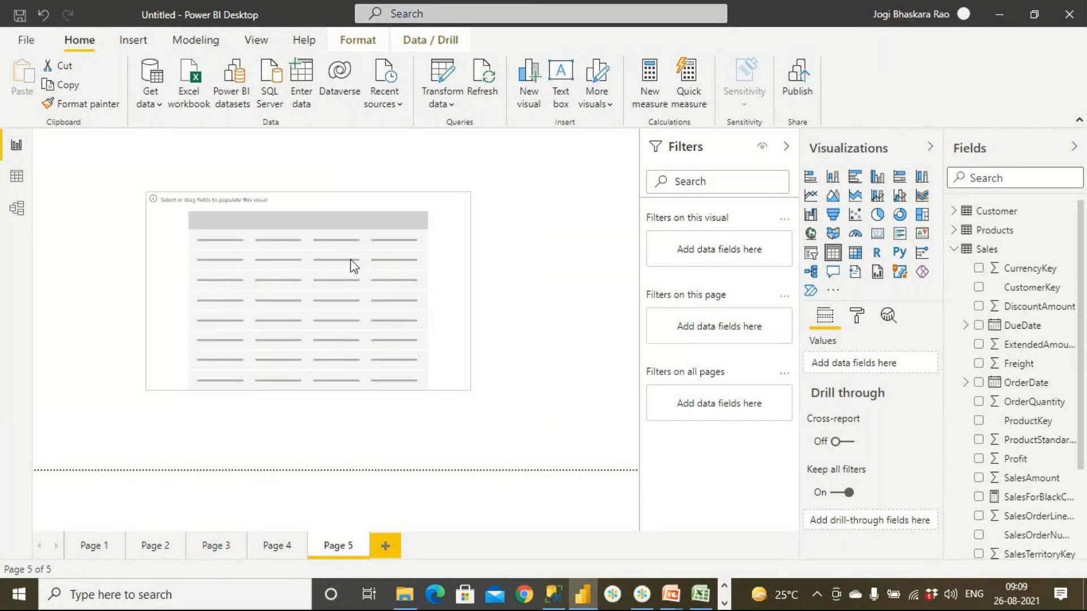
- Add CategoryName from the Products table and SalesAmount from the Sales table to the Page 5 table visual
{"action": "left_click", "coordinate": [954, 249]}
{"action": "left_click", "coordinate": [954, 230]}
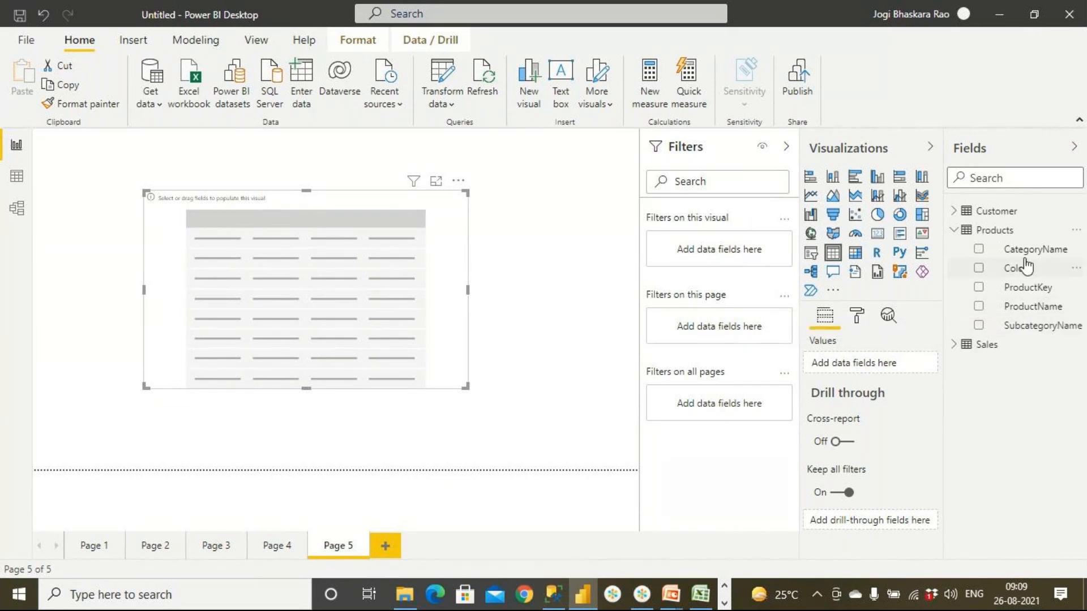
{"action": "left_click_drag", "start_coordinate": [1027, 249], "coordinate": [321, 267]}
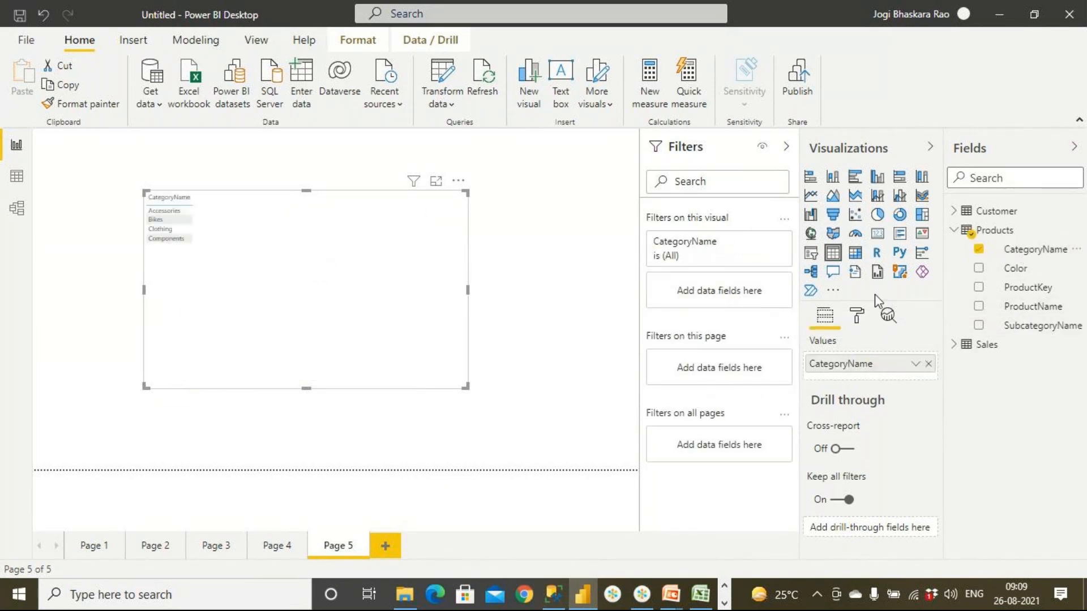
{"action": "left_click", "coordinate": [956, 351]}
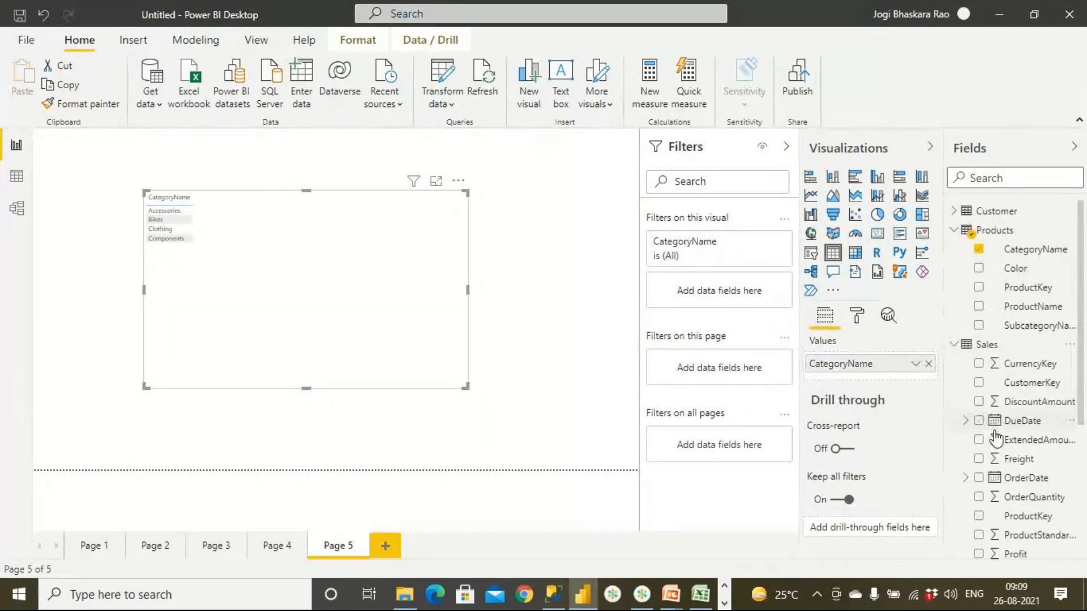
{"action": "scroll", "coordinate": [997, 453], "scroll_direction": "down", "scroll_amount": 3}
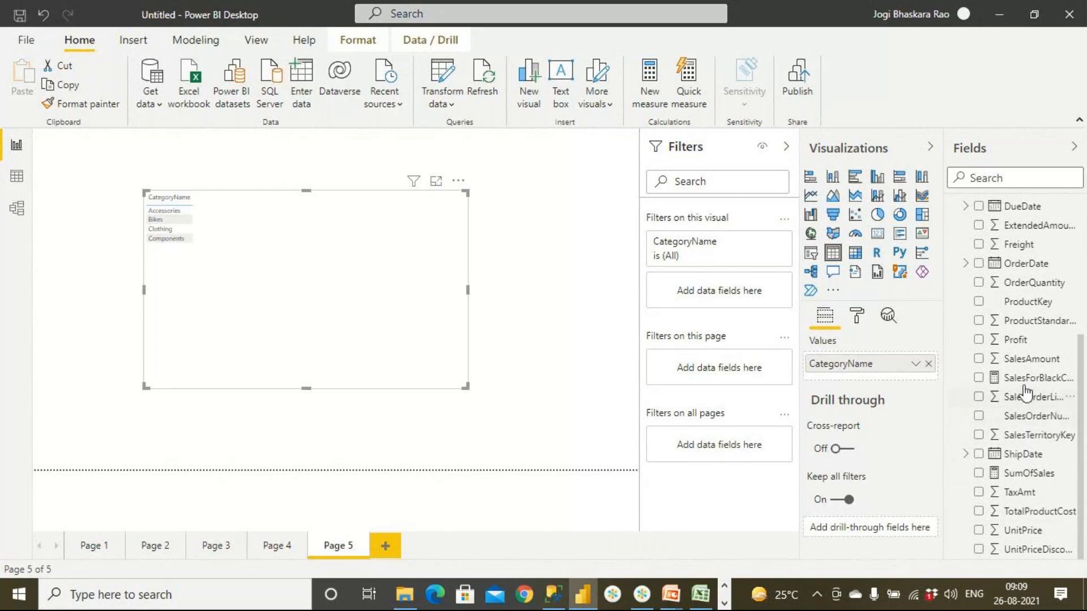
{"action": "left_click_drag", "start_coordinate": [1030, 360], "coordinate": [340, 359]}
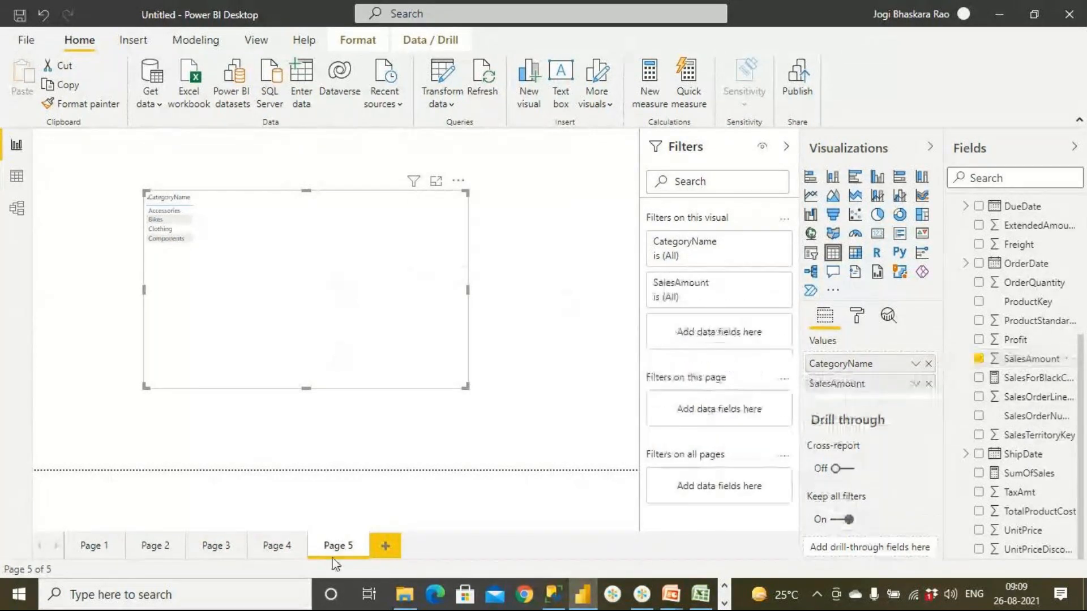
- Copy the formatting of the color table on Page 4 onto the category table on Page 5 with Format painter
{"action": "left_click", "coordinate": [277, 546]}
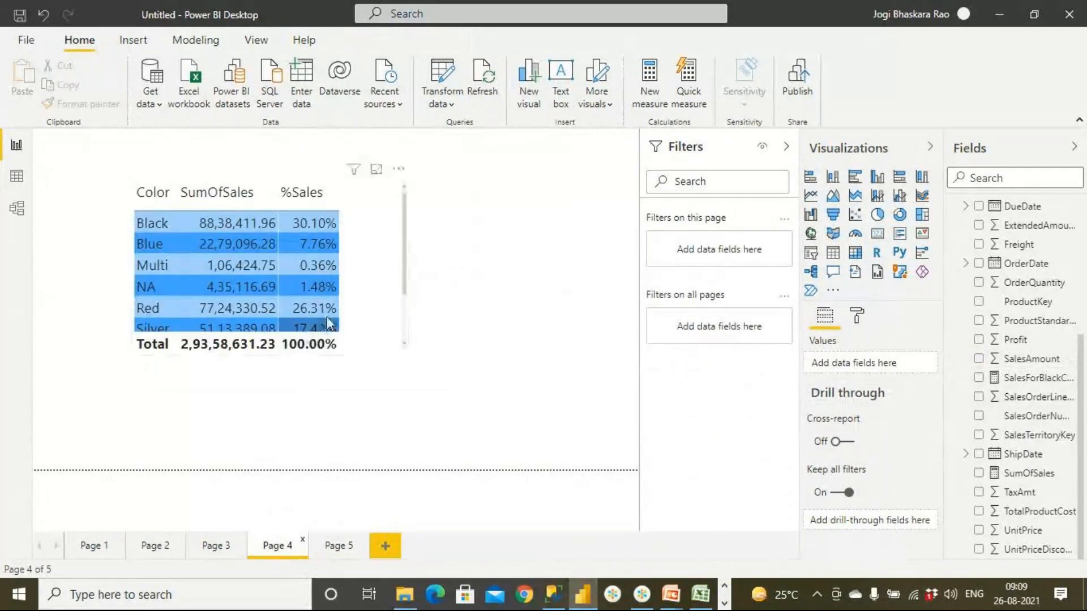
{"action": "left_click", "coordinate": [355, 288]}
{"action": "left_click", "coordinate": [91, 105]}
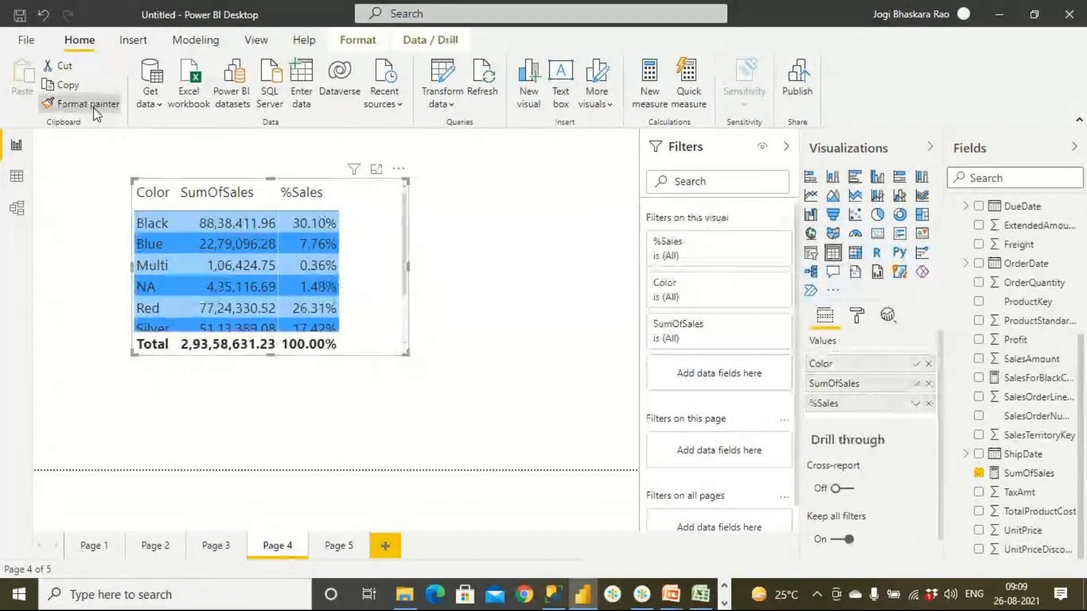
{"action": "left_click", "coordinate": [333, 547]}
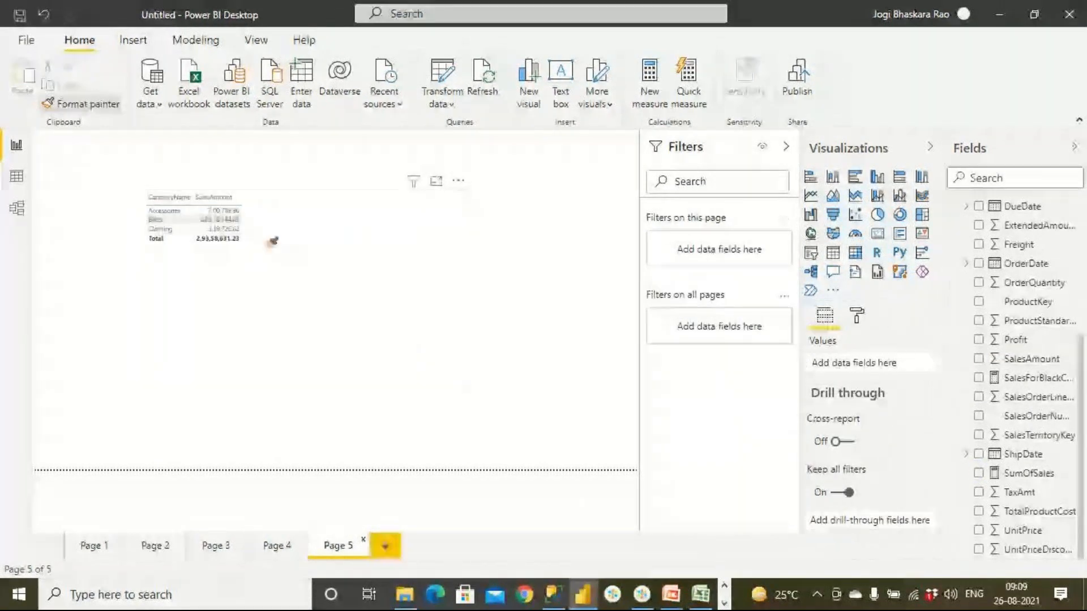
{"action": "left_click", "coordinate": [259, 228]}
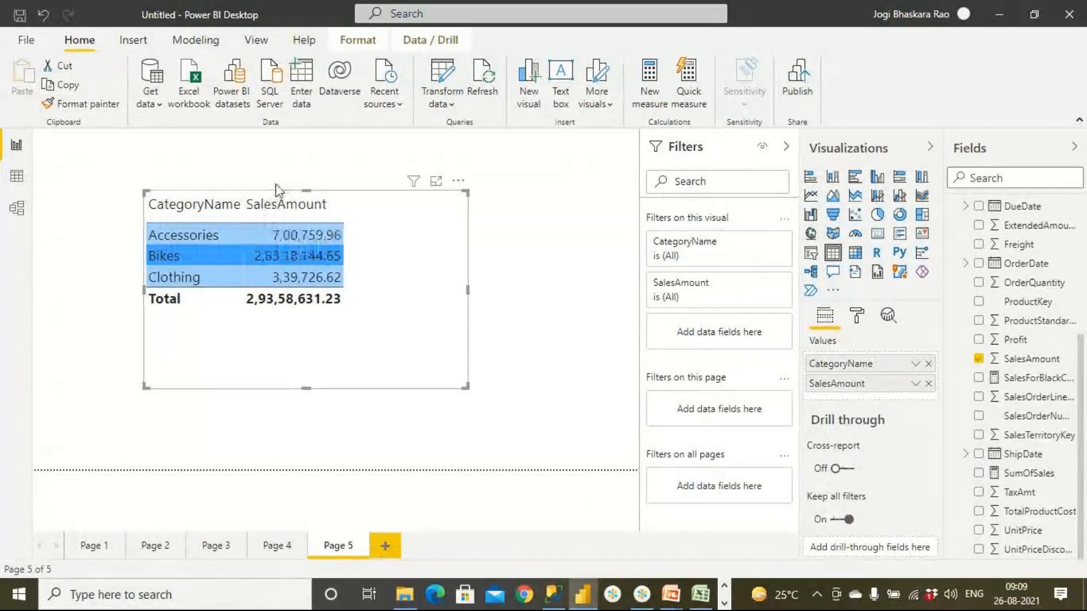
- Add SalesAmount a second time to the Page 5 category table and review it against the color table on Page 4
{"action": "left_click_drag", "start_coordinate": [1032, 359], "coordinate": [440, 233]}
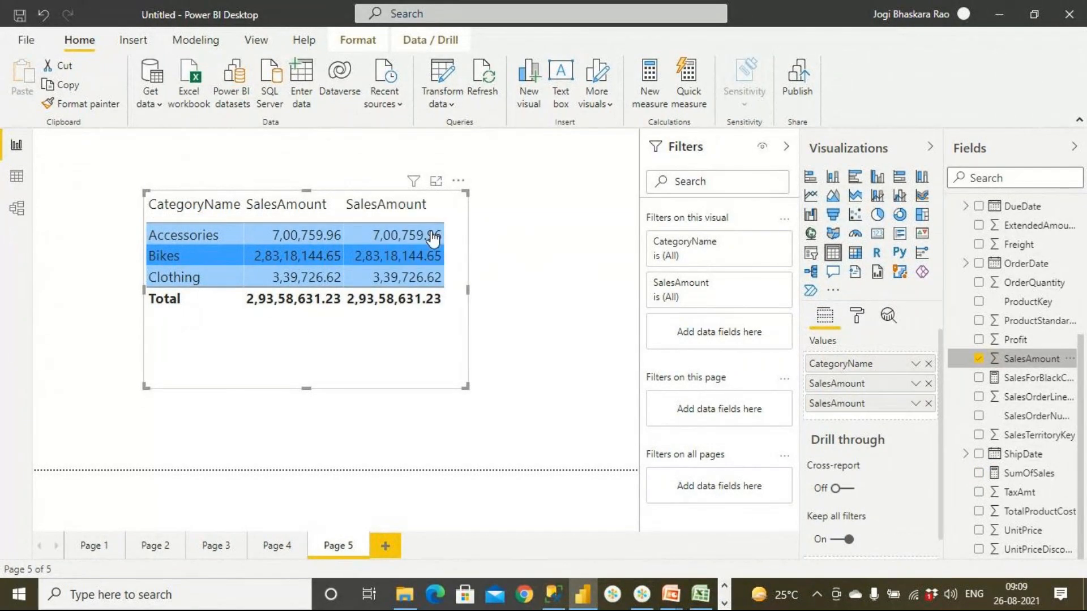
{"action": "left_click", "coordinate": [288, 549]}
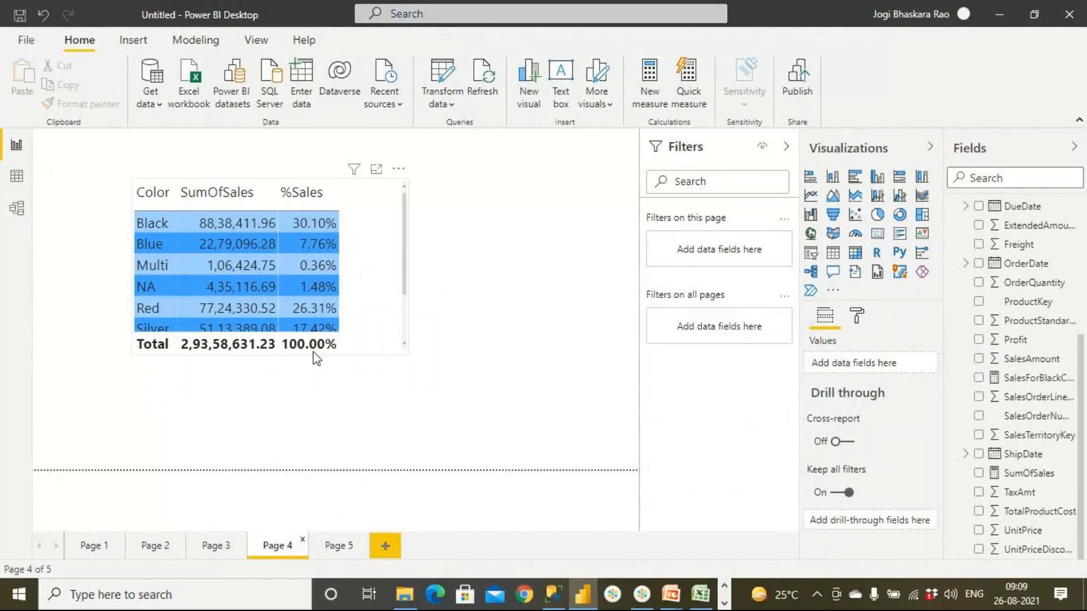
{"action": "left_click", "coordinate": [338, 548]}
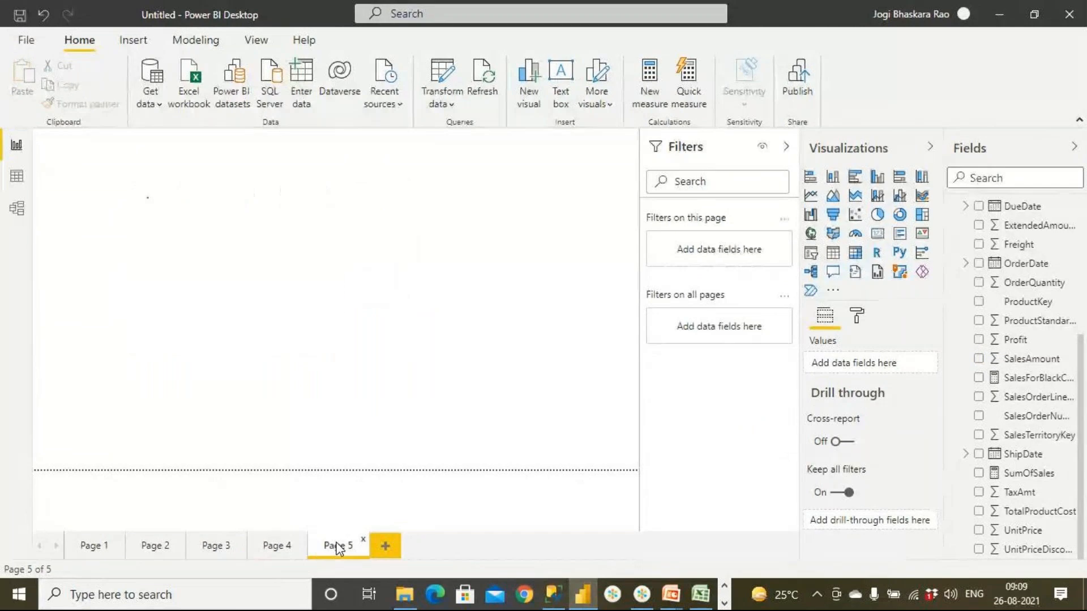
{"action": "left_click", "coordinate": [304, 552]}
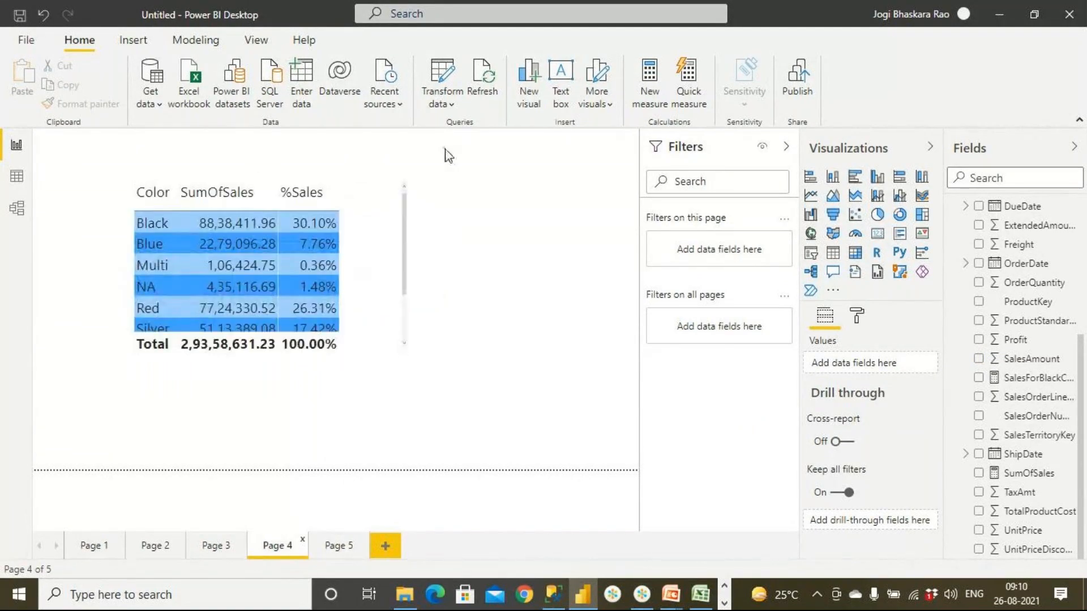
{"action": "left_click", "coordinate": [337, 547]}
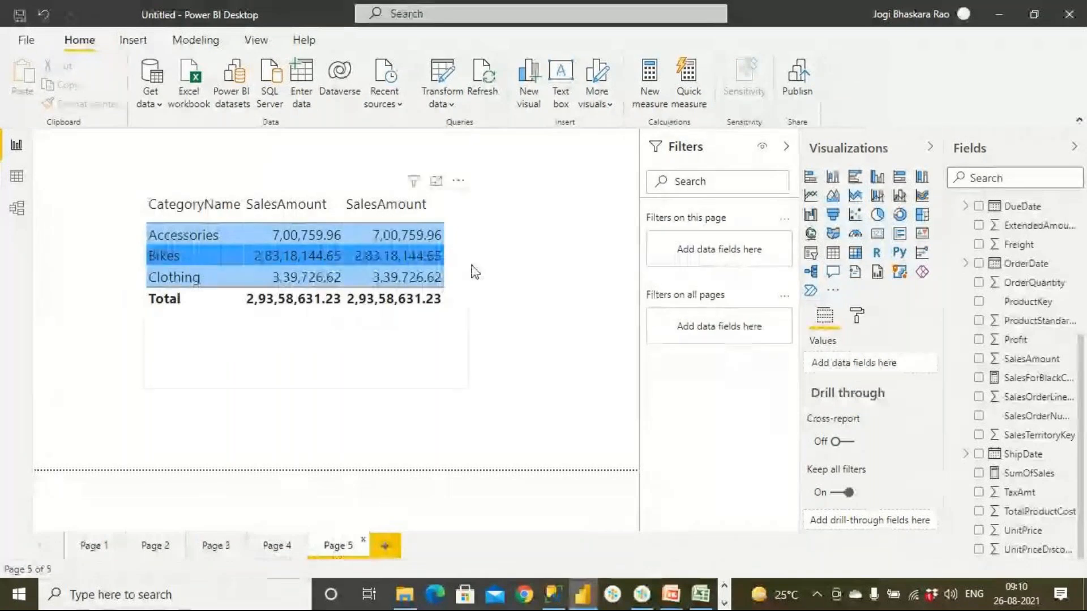
- Show the second SalesAmount column of the Page 5 table as percent of grand total
{"action": "left_click", "coordinate": [464, 270]}
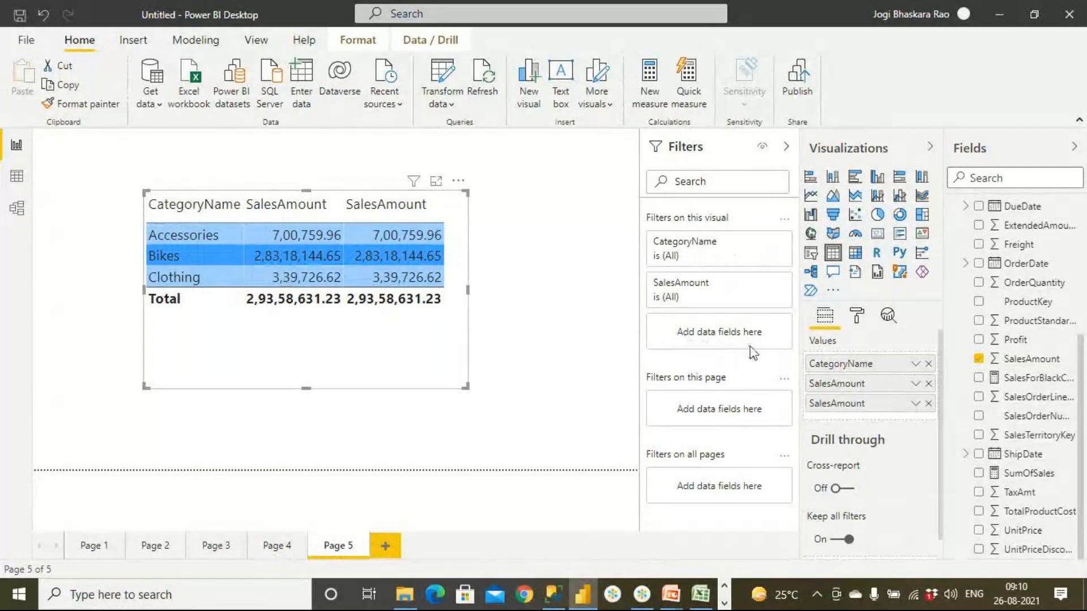
{"action": "left_click", "coordinate": [914, 383]}
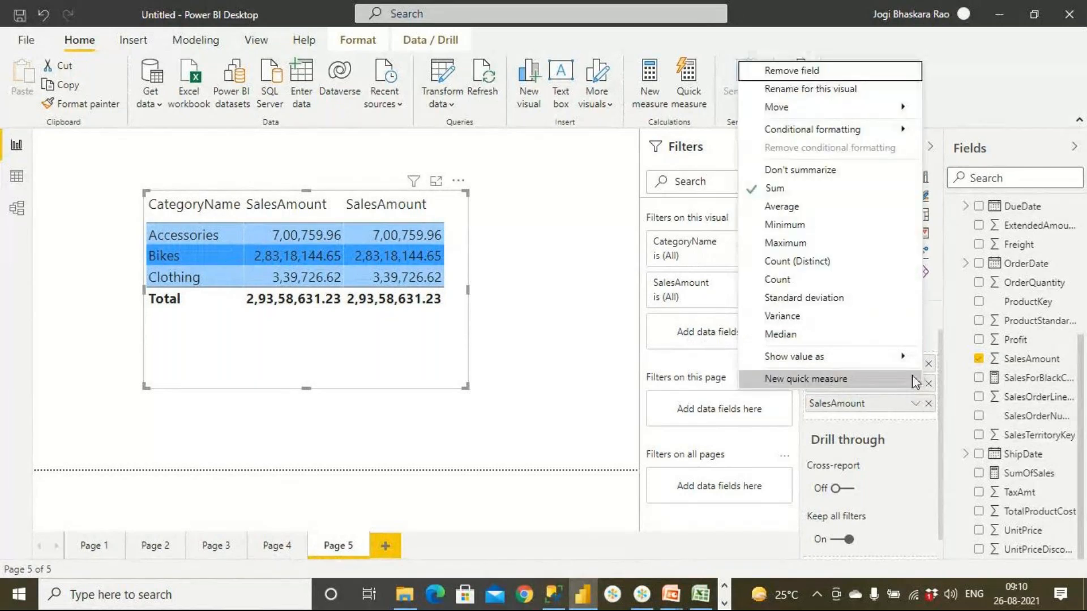
{"action": "left_click", "coordinate": [914, 405]}
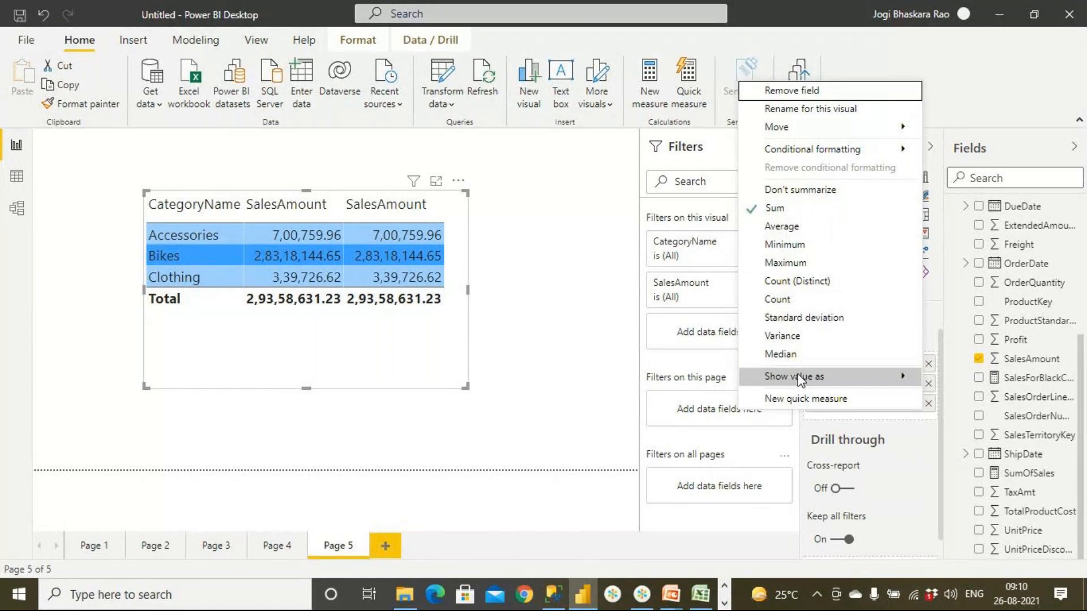
{"action": "mouse_move", "coordinate": [803, 384]}
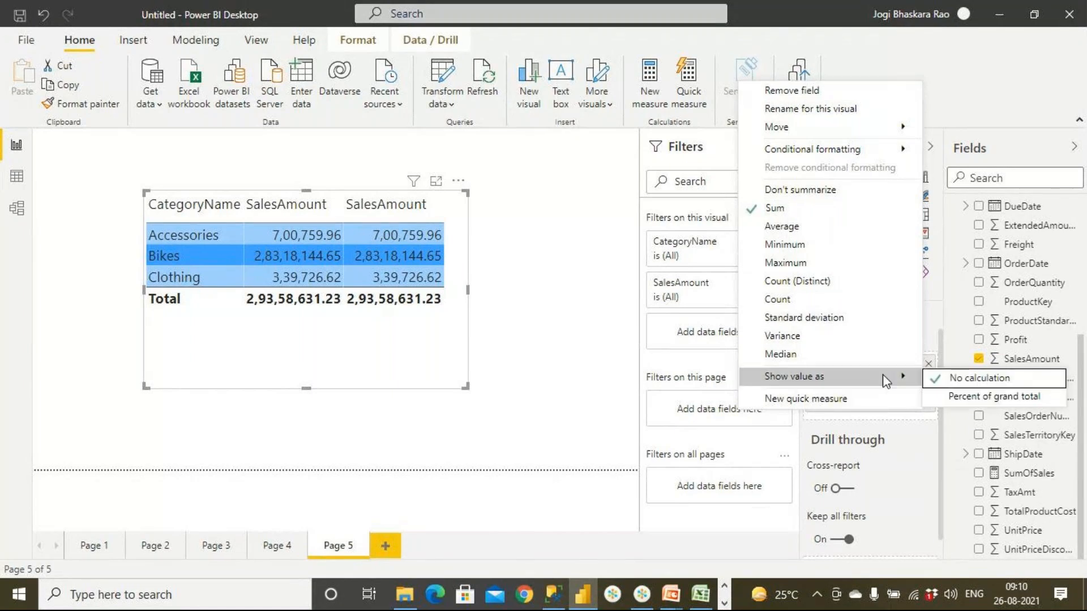
{"action": "left_click", "coordinate": [944, 396]}
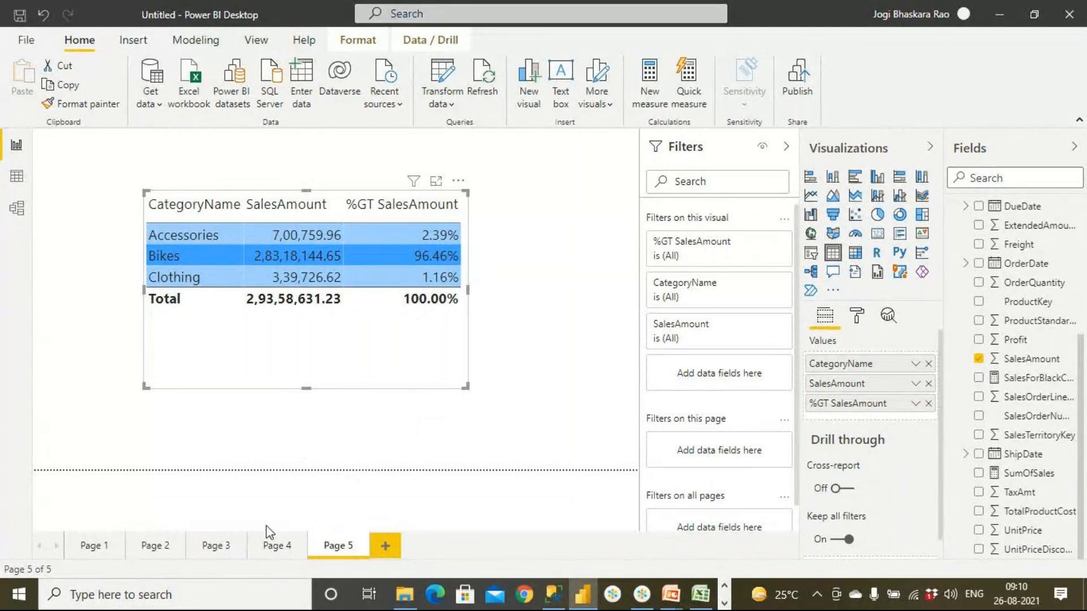
- Compare the %Sales column on Page 3 with the %GT SalesAmount column on Page 5
{"action": "left_click", "coordinate": [232, 546]}
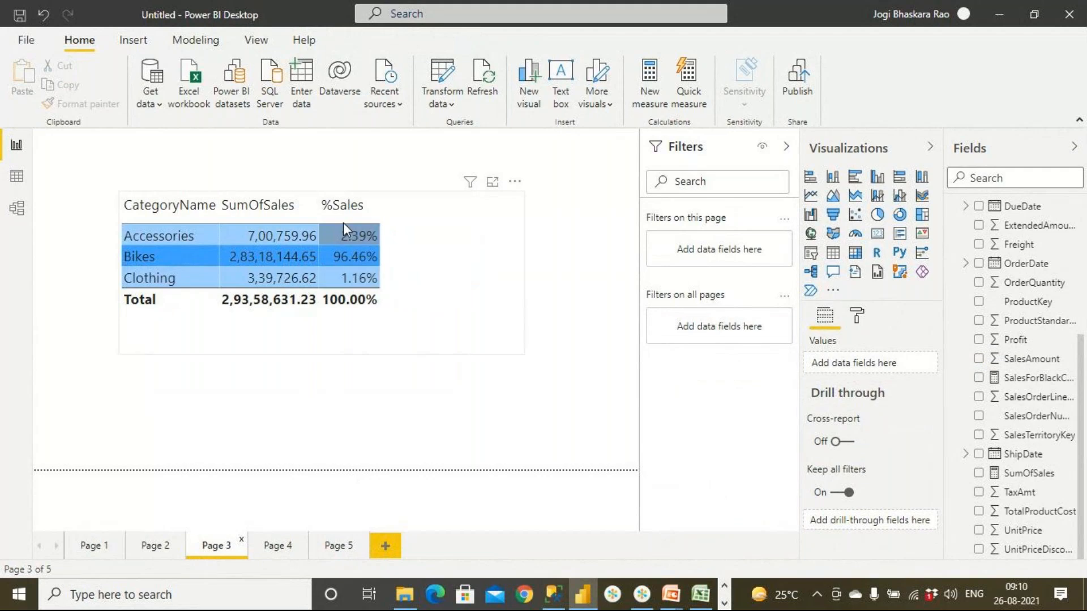
{"action": "left_click", "coordinate": [343, 547]}
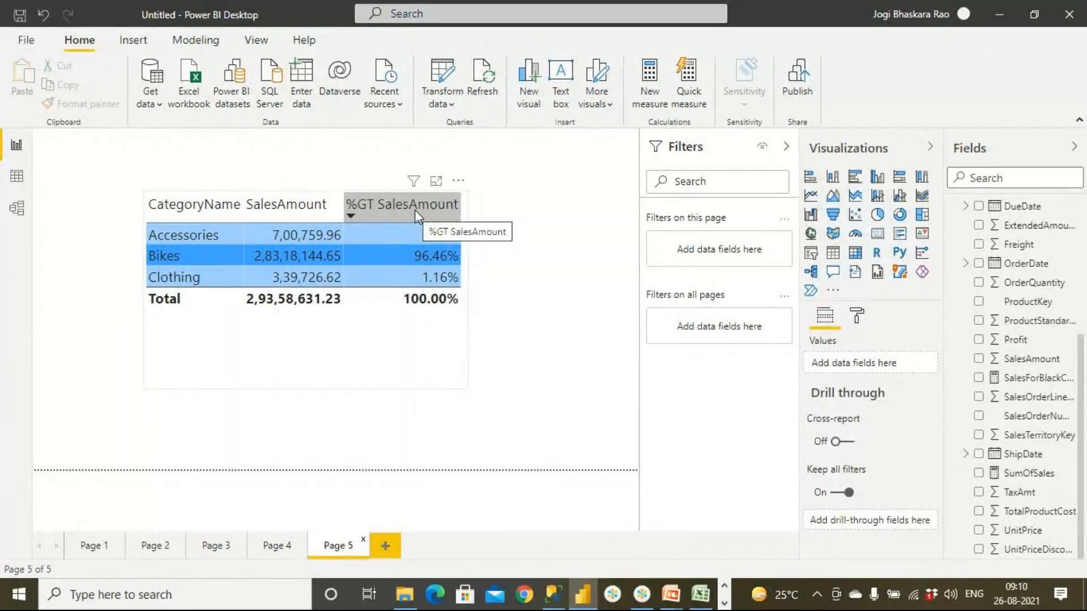
{"action": "left_click", "coordinate": [221, 546]}
{"action": "left_click", "coordinate": [343, 547]}
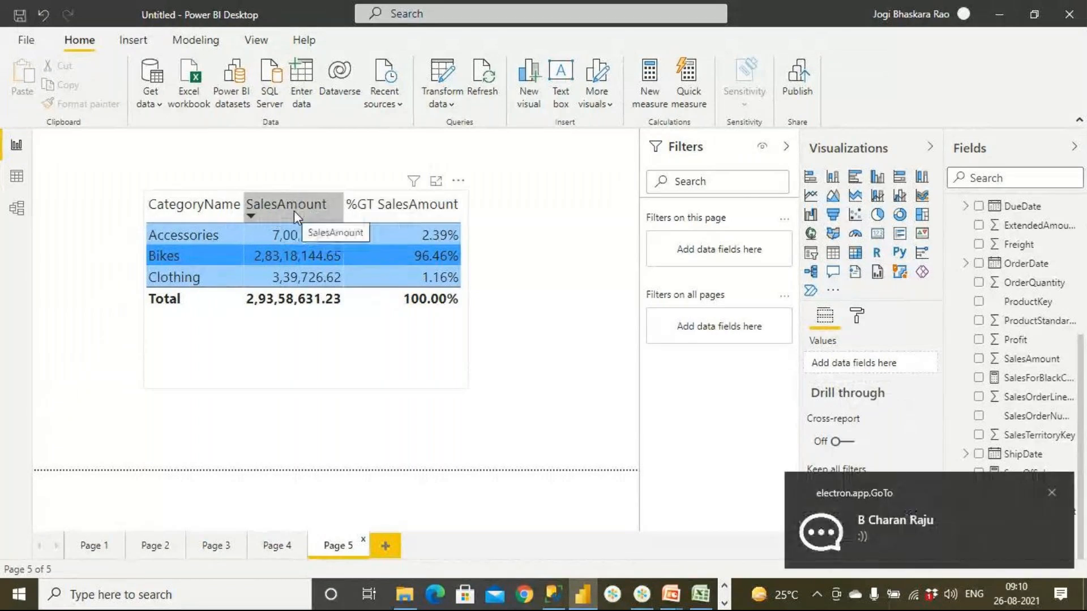
- Set the Page 5 table's %GT SalesAmount column to No calculation and back to Percent of grand total
{"action": "left_click", "coordinate": [857, 317]}
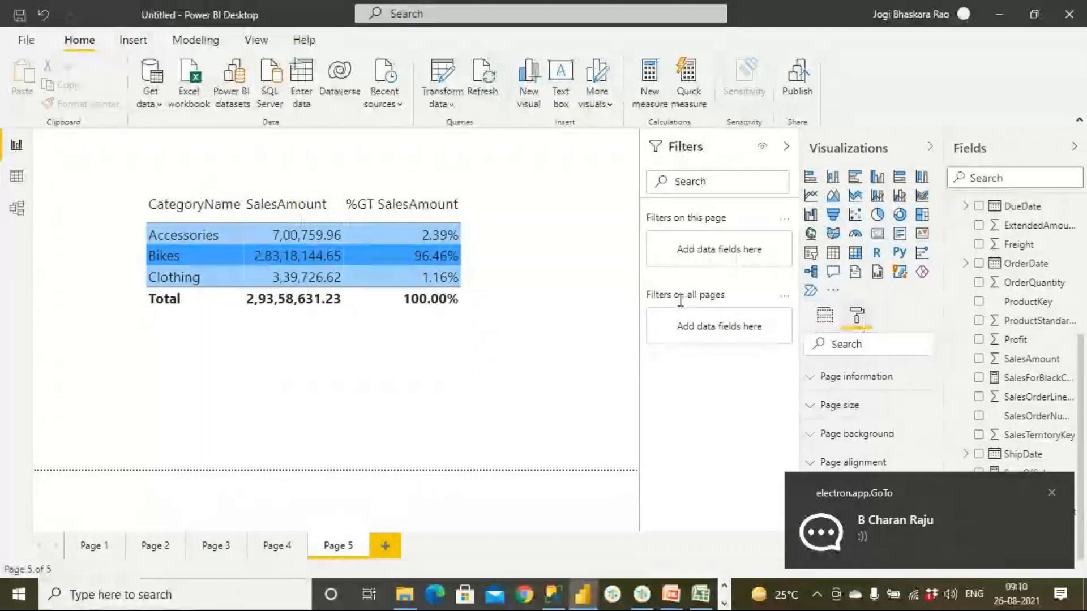
{"action": "left_click", "coordinate": [373, 308]}
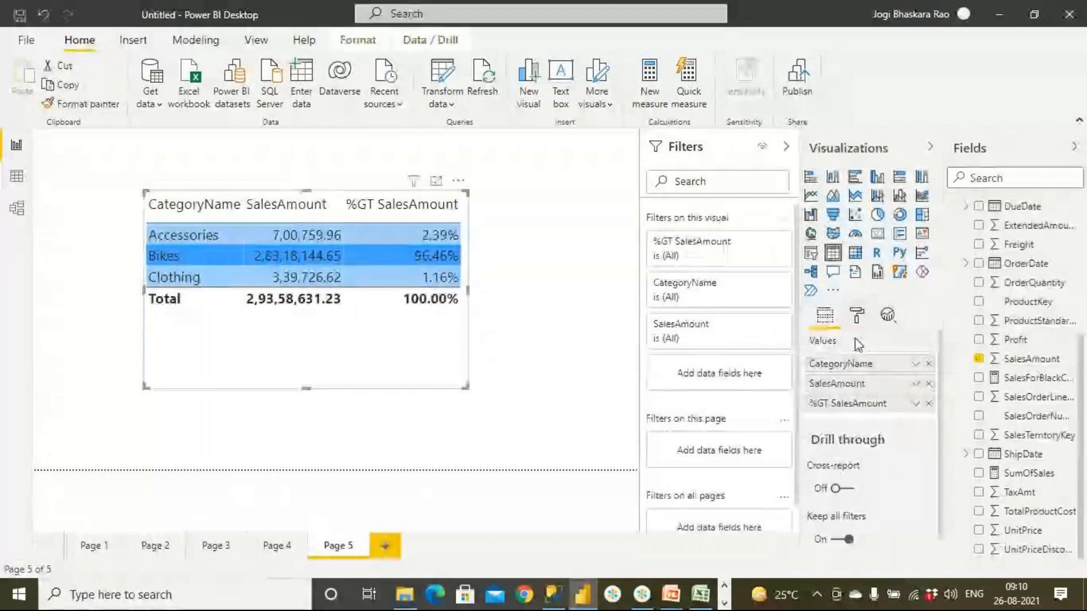
{"action": "left_click", "coordinate": [916, 404]}
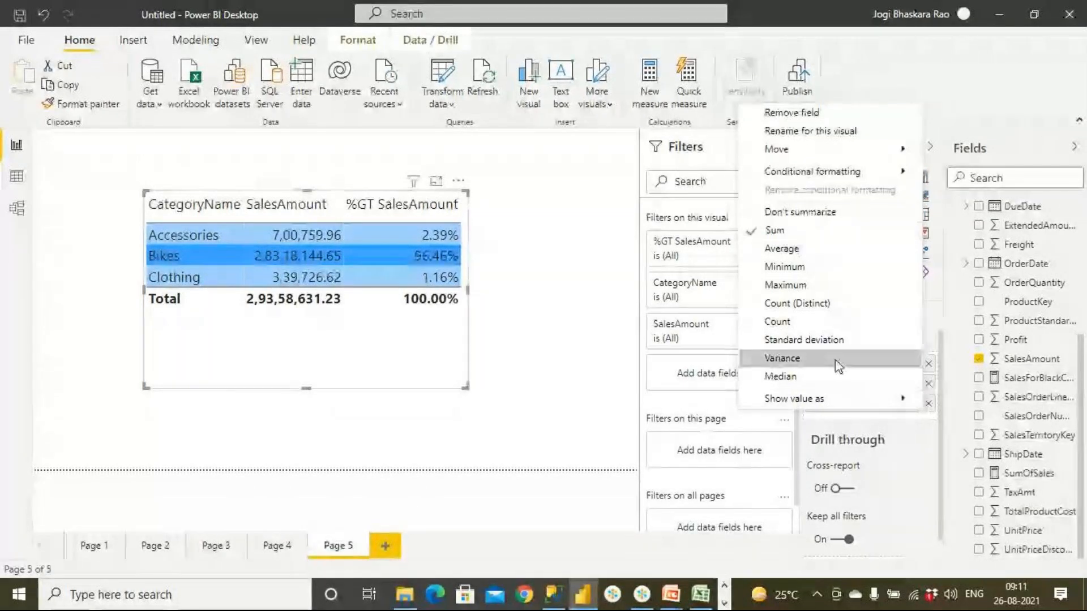
{"action": "mouse_move", "coordinate": [821, 398]}
{"action": "left_click", "coordinate": [957, 399]}
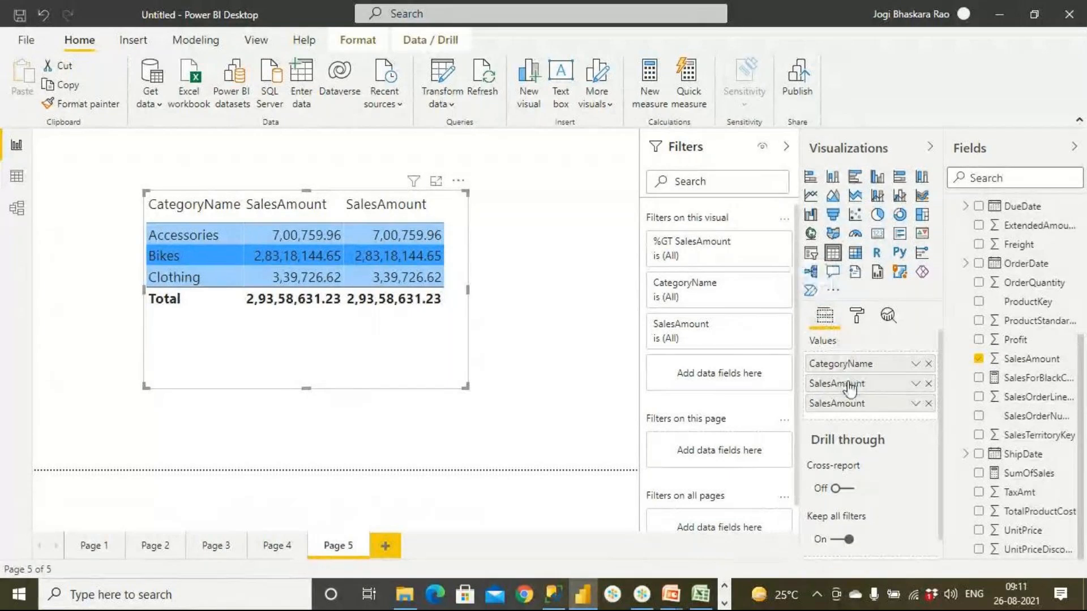
{"action": "left_click", "coordinate": [915, 404]}
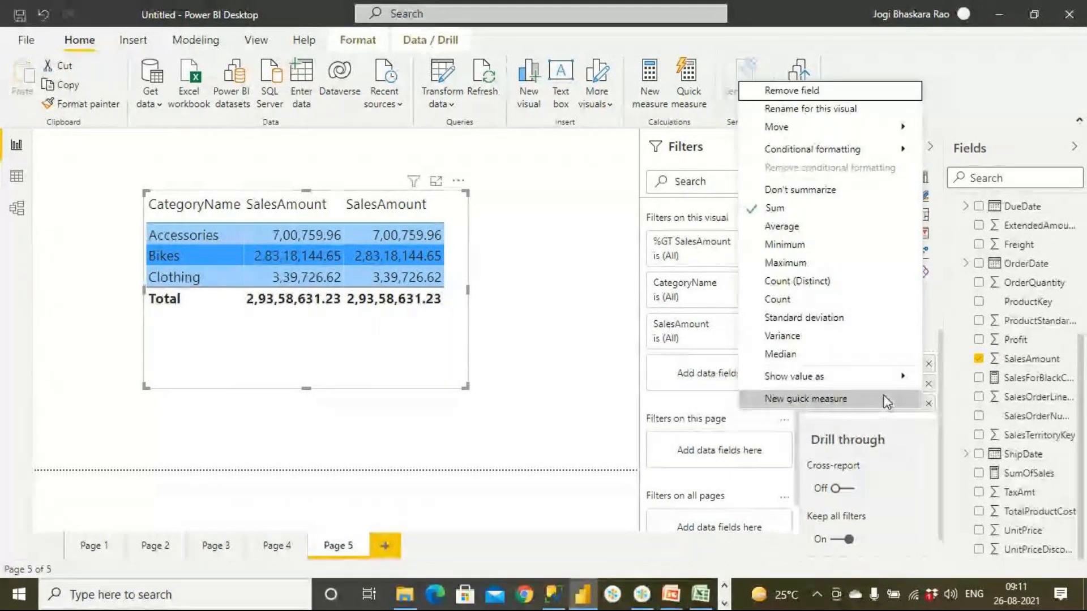
{"action": "mouse_move", "coordinate": [853, 390]}
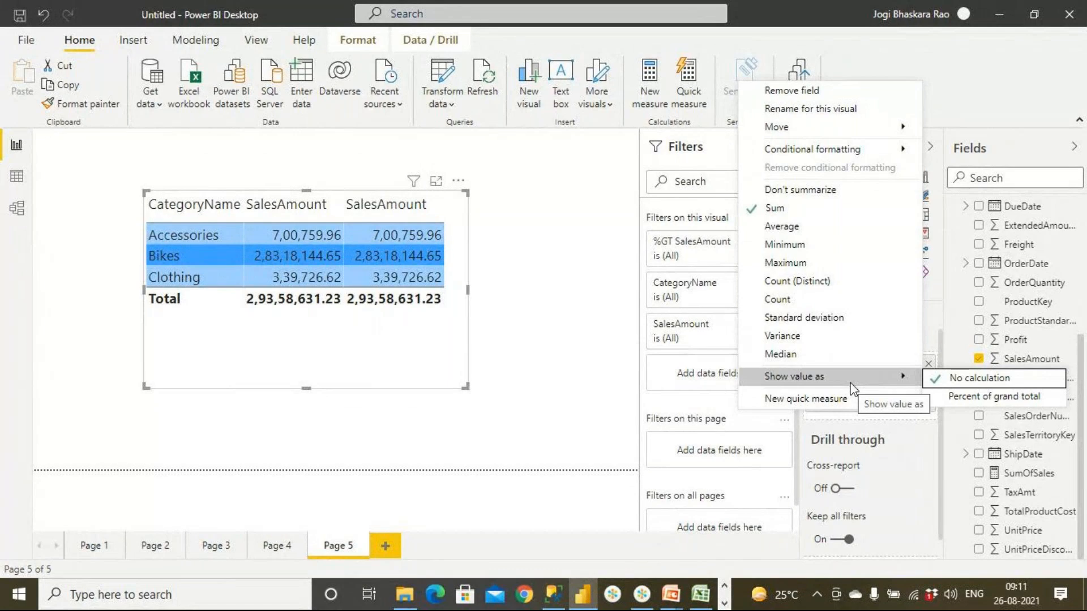
{"action": "left_click", "coordinate": [1025, 397]}
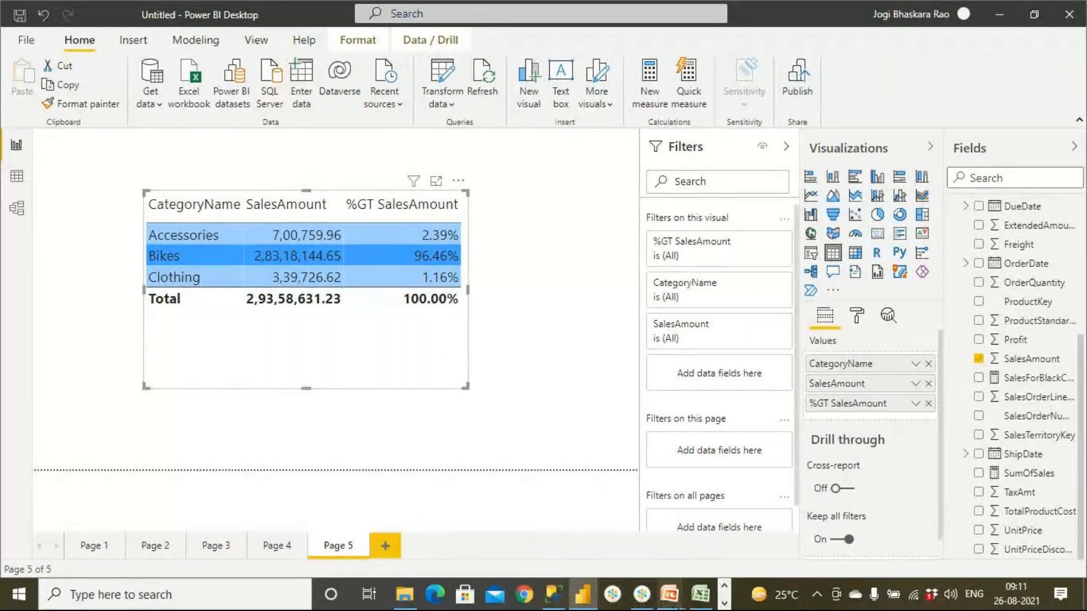
- Switch to the PowerPoint slideshow and advance from "One more solution" to the "Filter Functions" slide
{"action": "mouse_move", "coordinate": [676, 608]}
{"action": "left_click", "coordinate": [702, 563]}
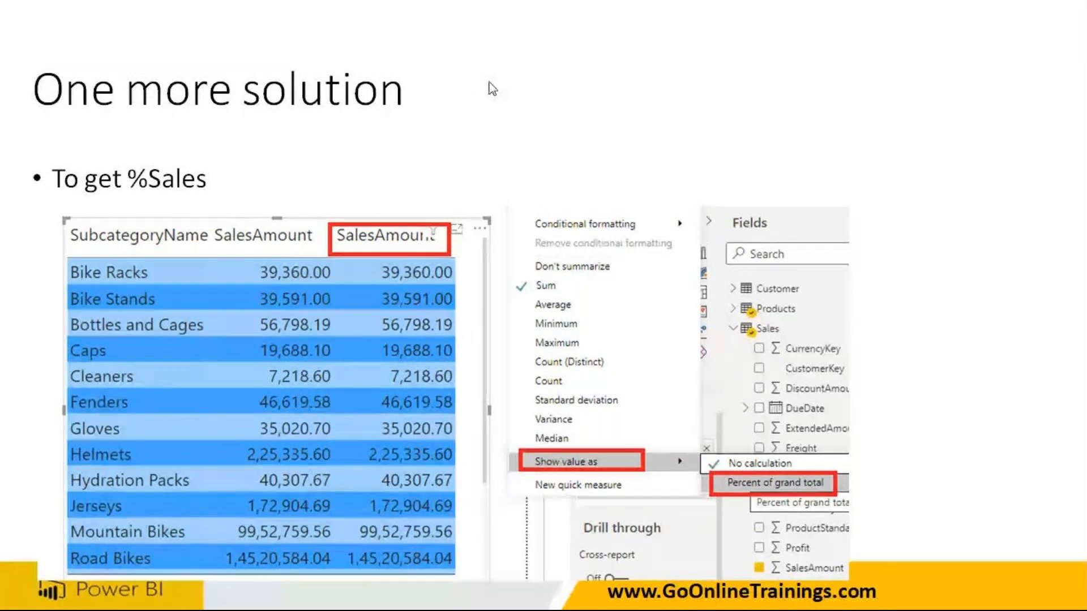
{"action": "left_click", "coordinate": [324, 107]}
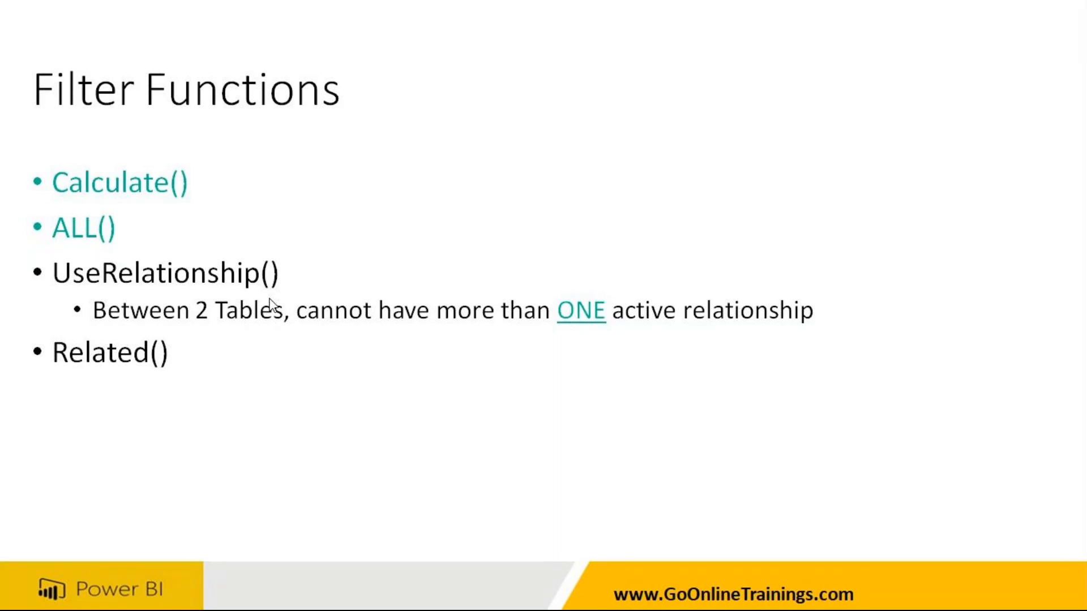
- Return to Power BI Desktop and show the model diagram of all tables with the Properties pane collapsed
{"action": "key", "text": "super"}
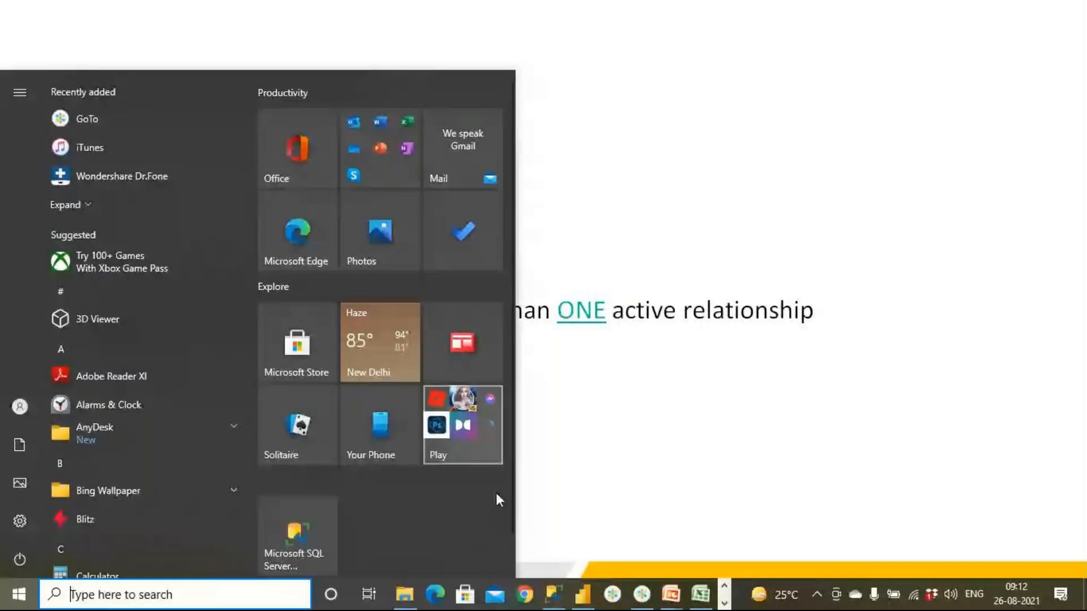
{"action": "left_click", "coordinate": [583, 595]}
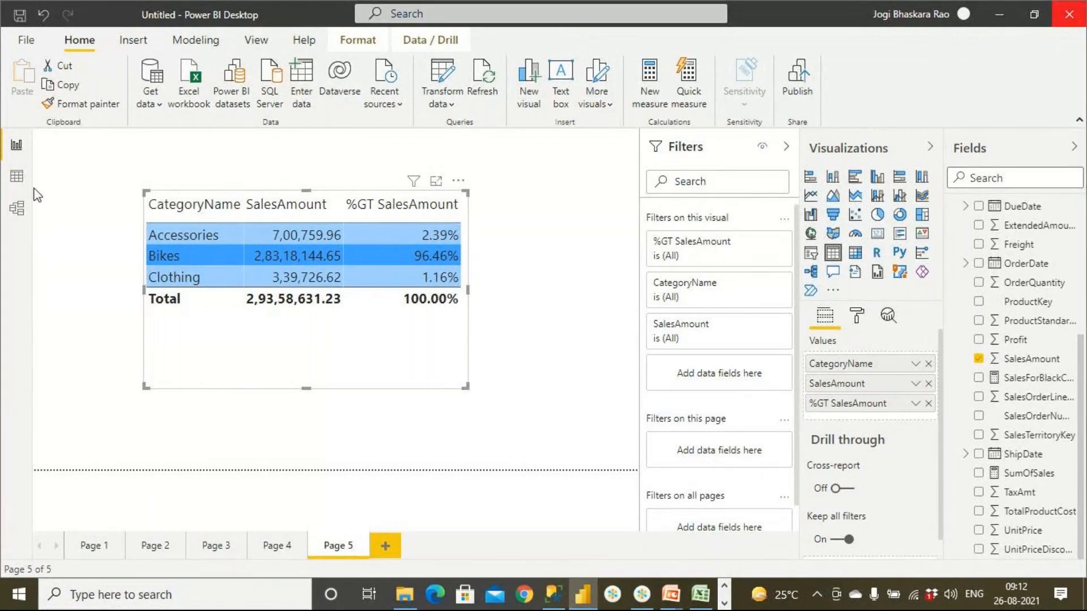
{"action": "left_click", "coordinate": [17, 177]}
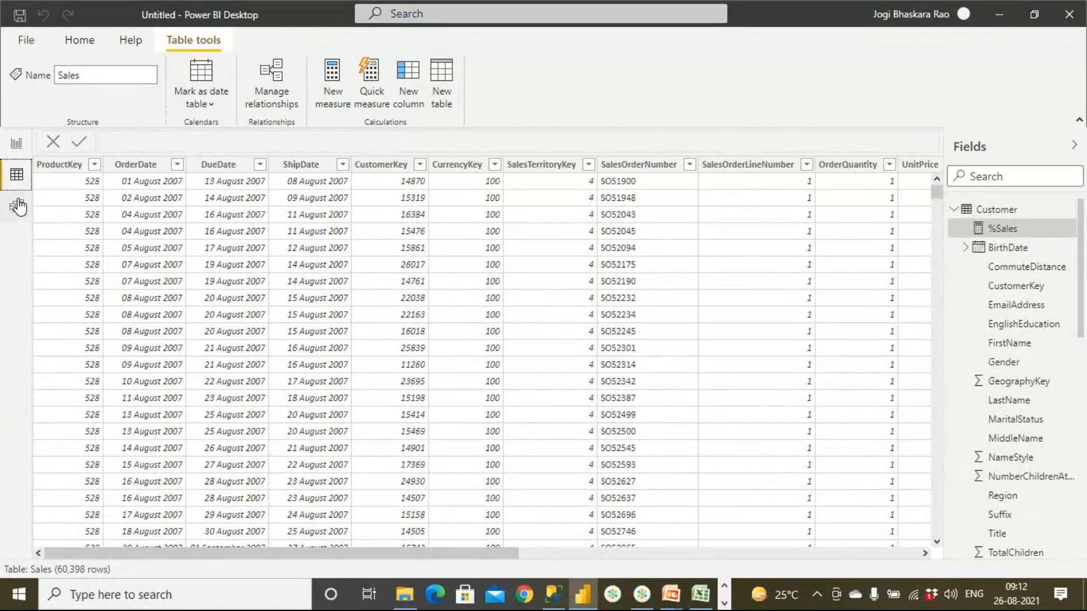
{"action": "left_click", "coordinate": [18, 205]}
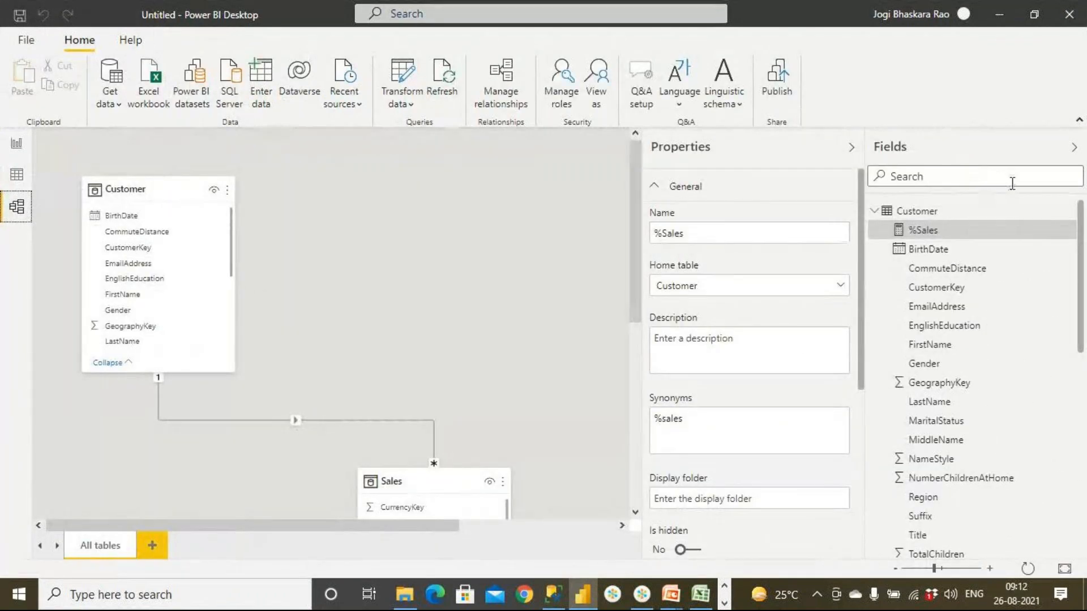
{"action": "left_click", "coordinate": [852, 149]}
- Examine the relationships linking the Customer, Sales and Products tables in the model diagram
{"action": "scroll", "coordinate": [678, 351], "scroll_direction": "down", "scroll_amount": 5}
{"action": "scroll", "coordinate": [677, 350], "scroll_direction": "up", "scroll_amount": 5}
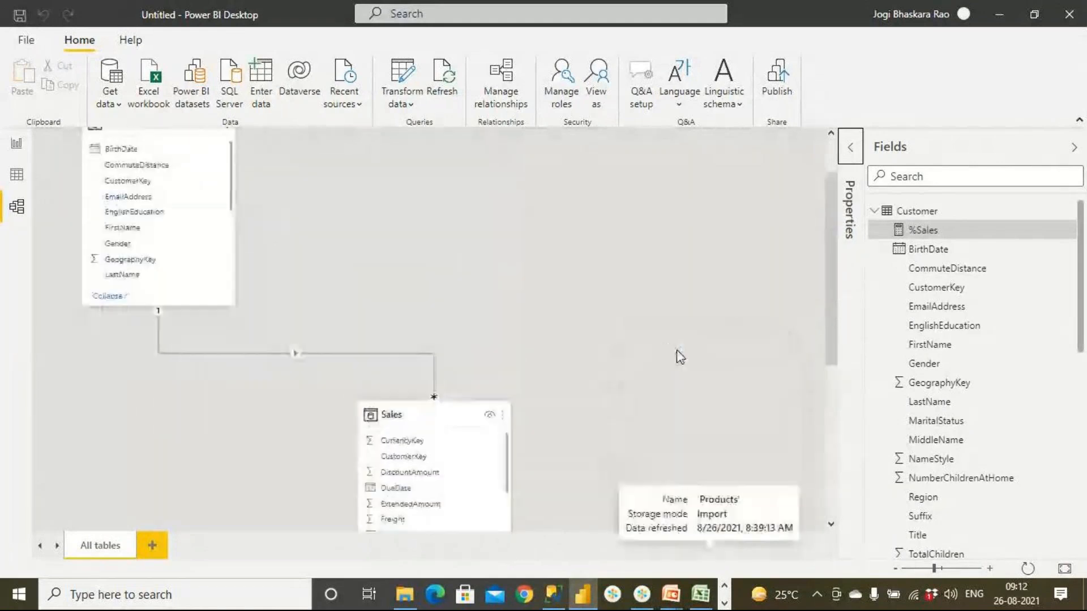
{"action": "scroll", "coordinate": [680, 357], "scroll_direction": "up", "scroll_amount": 1}
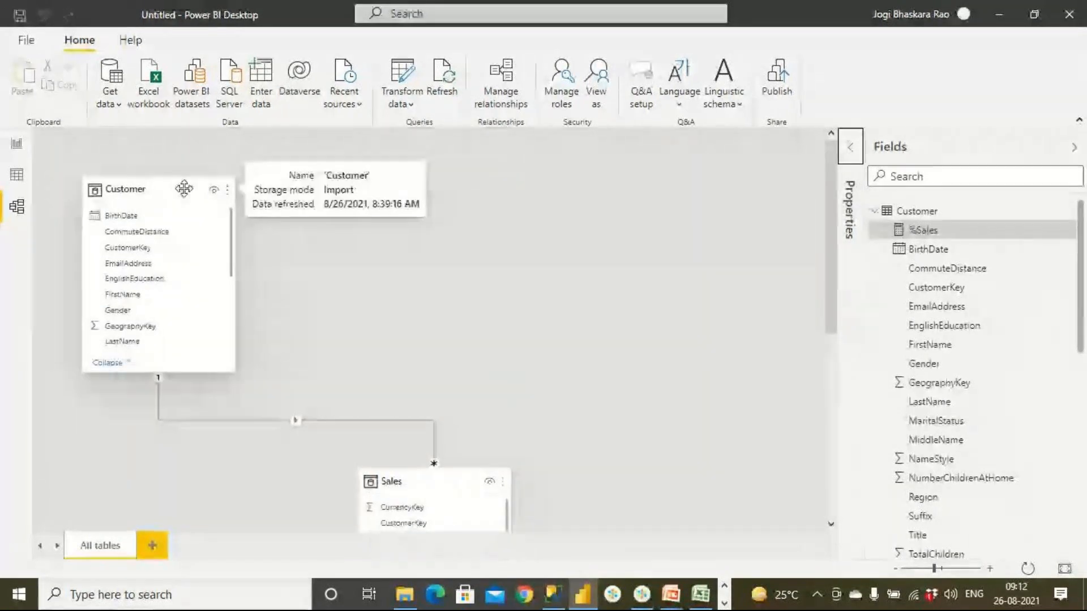
{"action": "scroll", "coordinate": [355, 450], "scroll_direction": "down", "scroll_amount": 3}
{"action": "scroll", "coordinate": [483, 449], "scroll_direction": "down", "scroll_amount": 3}
{"action": "scroll", "coordinate": [485, 450], "scroll_direction": "up", "scroll_amount": 3}
{"action": "scroll", "coordinate": [831, 390], "scroll_direction": "down", "scroll_amount": 3}
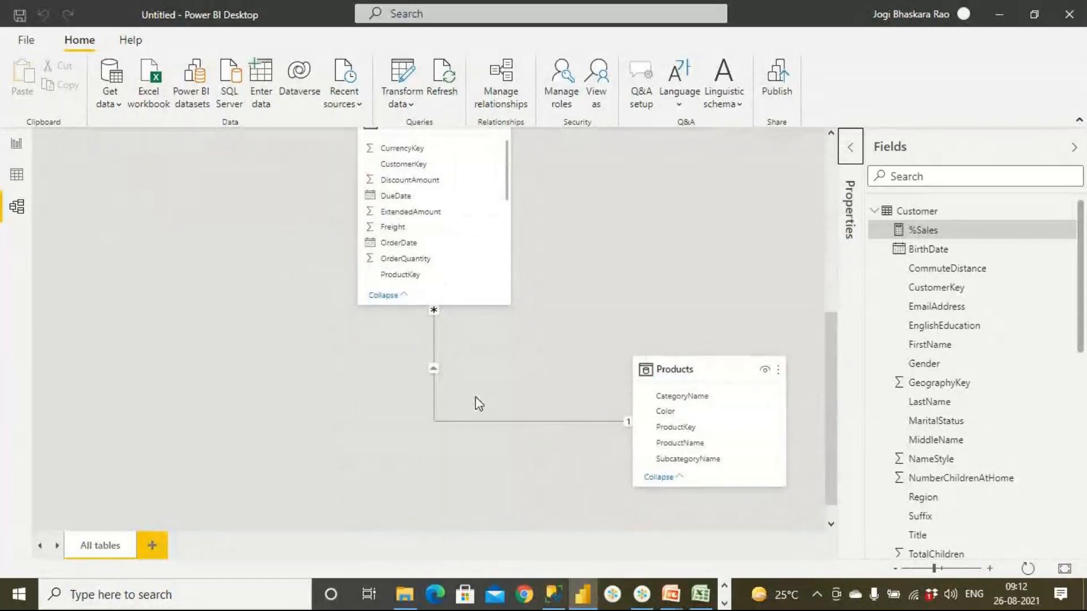
{"action": "scroll", "coordinate": [476, 410], "scroll_direction": "up", "scroll_amount": 5}
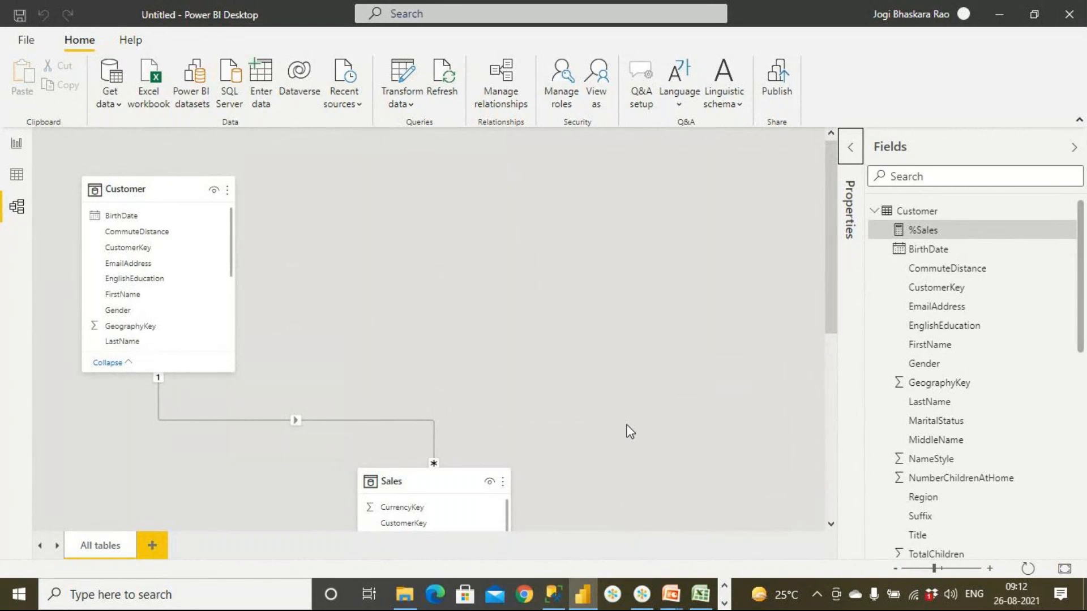
- Switch to the PowerPoint slideshow and advance to the UseRelationship() slide
{"action": "mouse_move", "coordinate": [670, 595]}
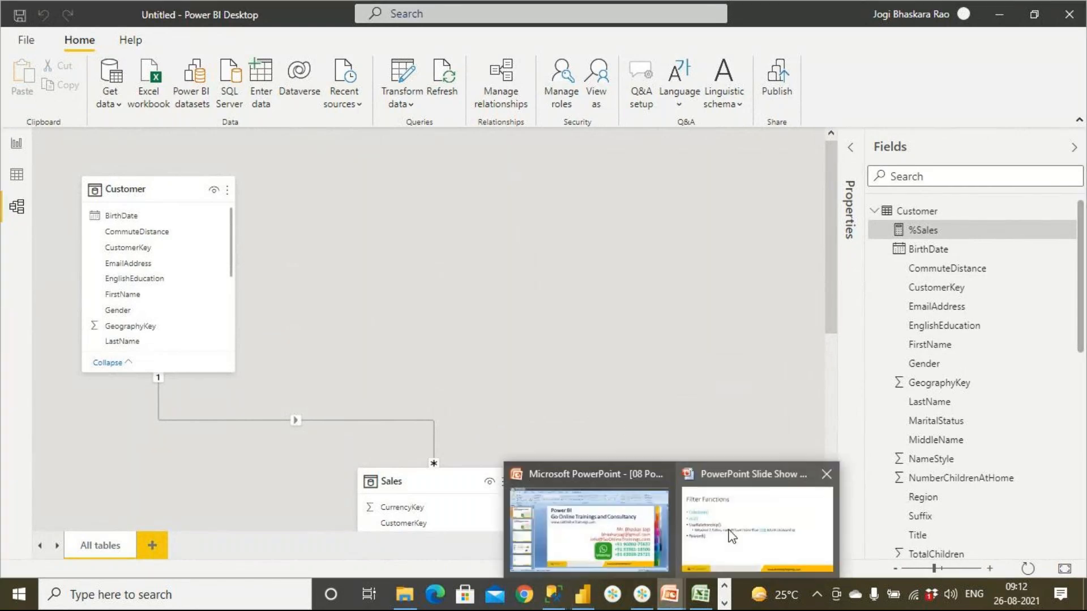
{"action": "left_click", "coordinate": [732, 536]}
{"action": "left_click", "coordinate": [527, 447]}
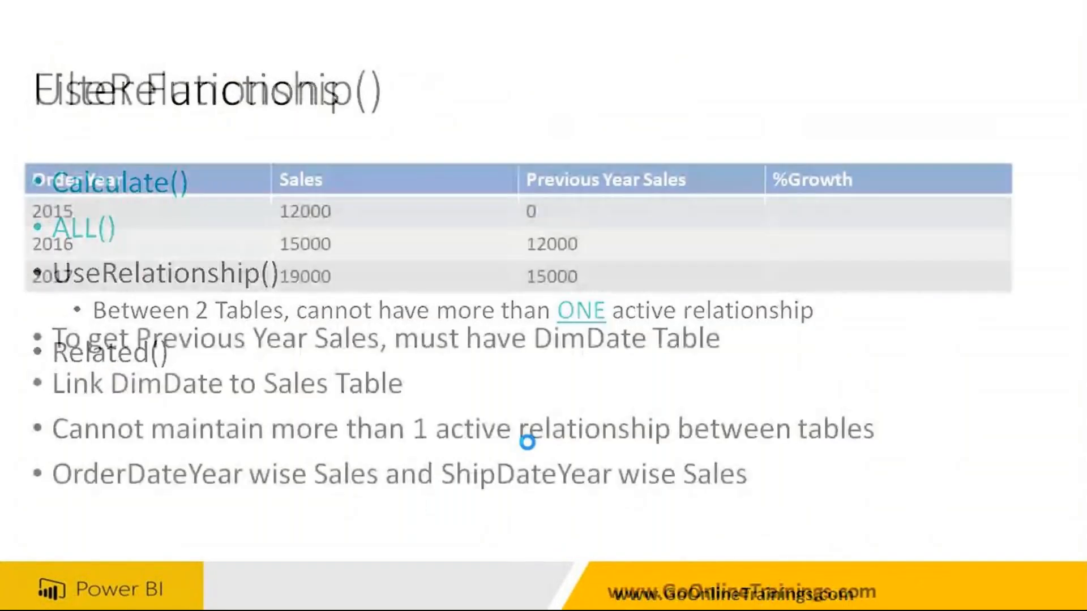
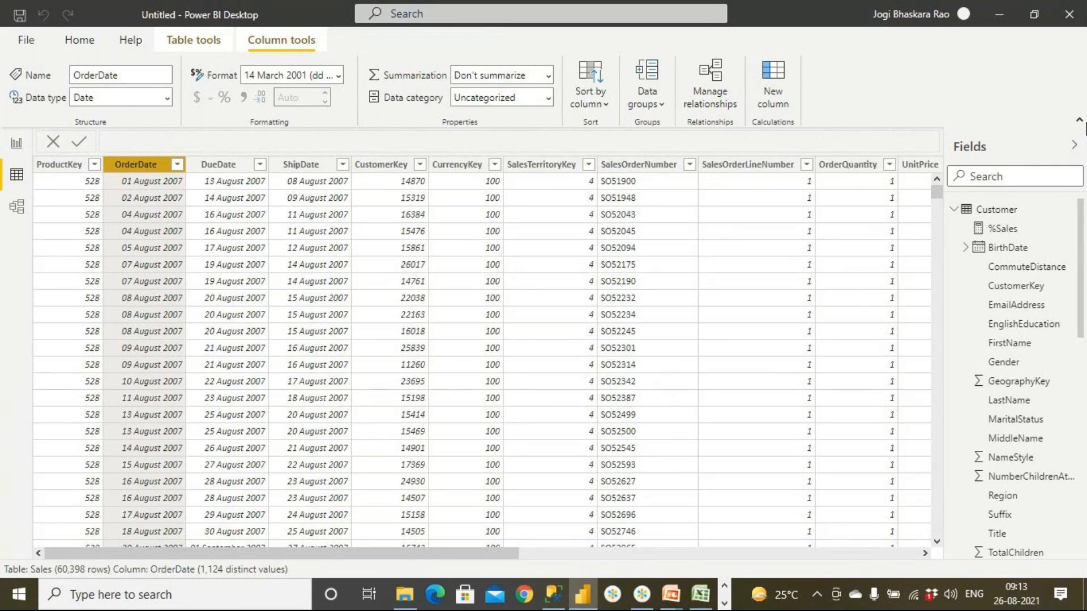
- Collapse the field lists of the Customer, Products and Sales tables
{"action": "left_click", "coordinate": [956, 209]}
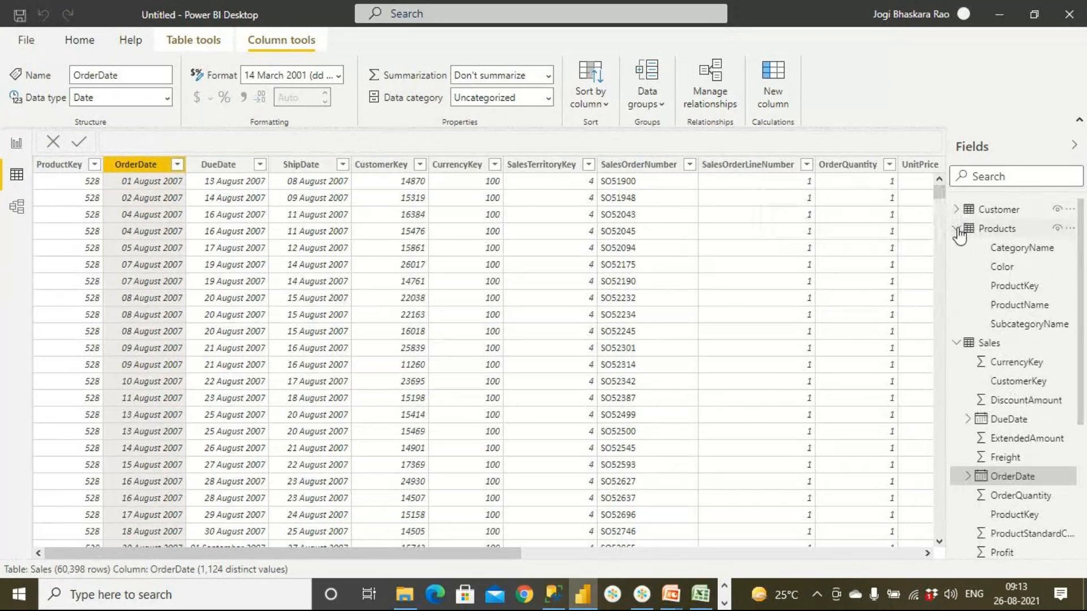
{"action": "left_click", "coordinate": [957, 228]}
{"action": "left_click", "coordinate": [957, 247]}
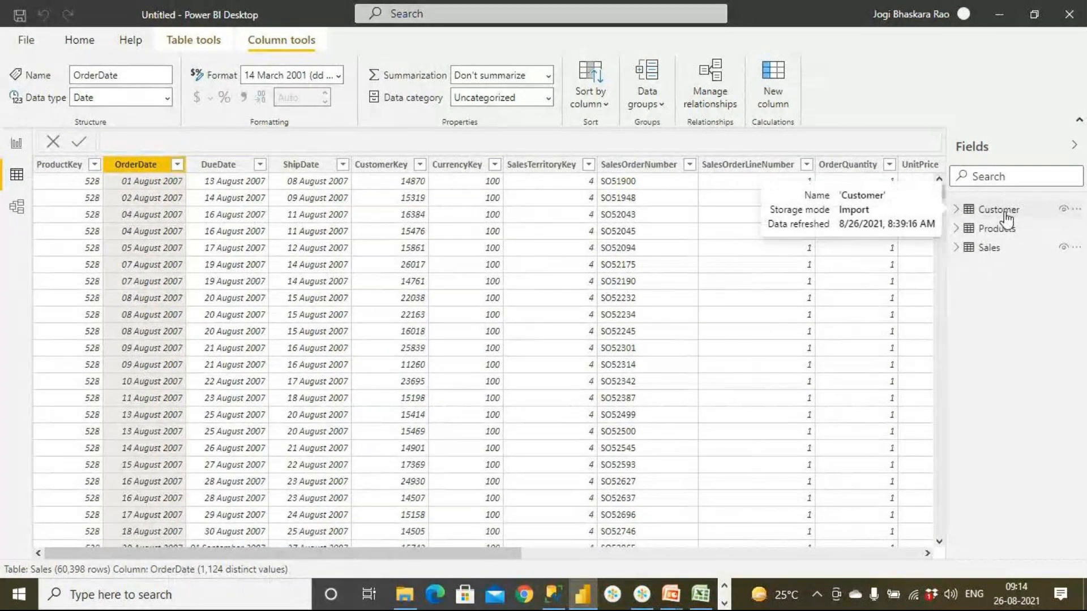
- Add the DimDate sheet from the recent source Adv Works RetailData.xlsx as a query in Power Query Editor
{"action": "left_click", "coordinate": [84, 44]}
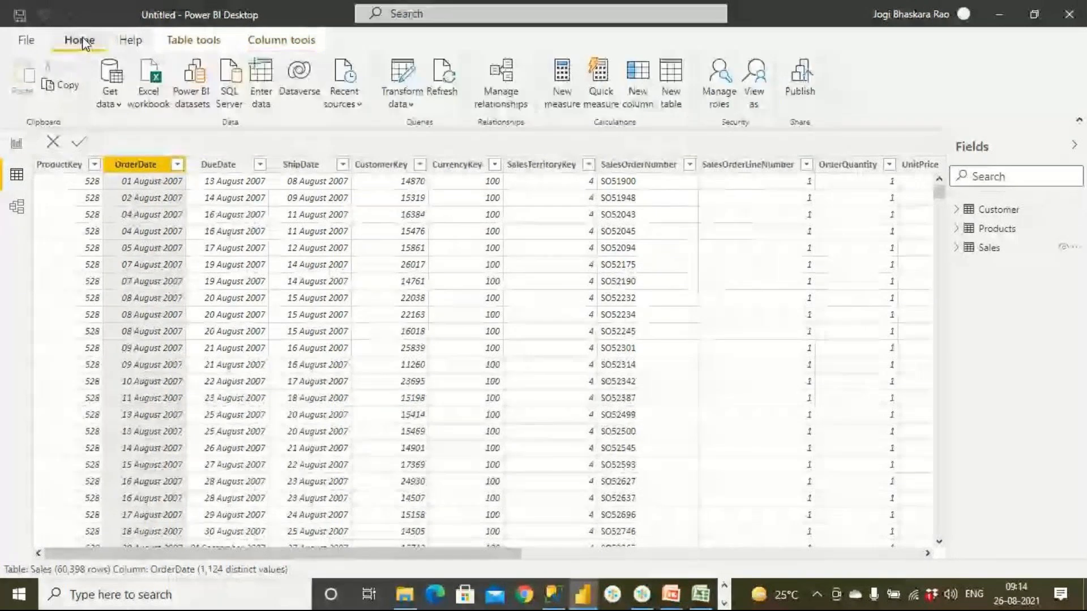
{"action": "left_click", "coordinate": [409, 104]}
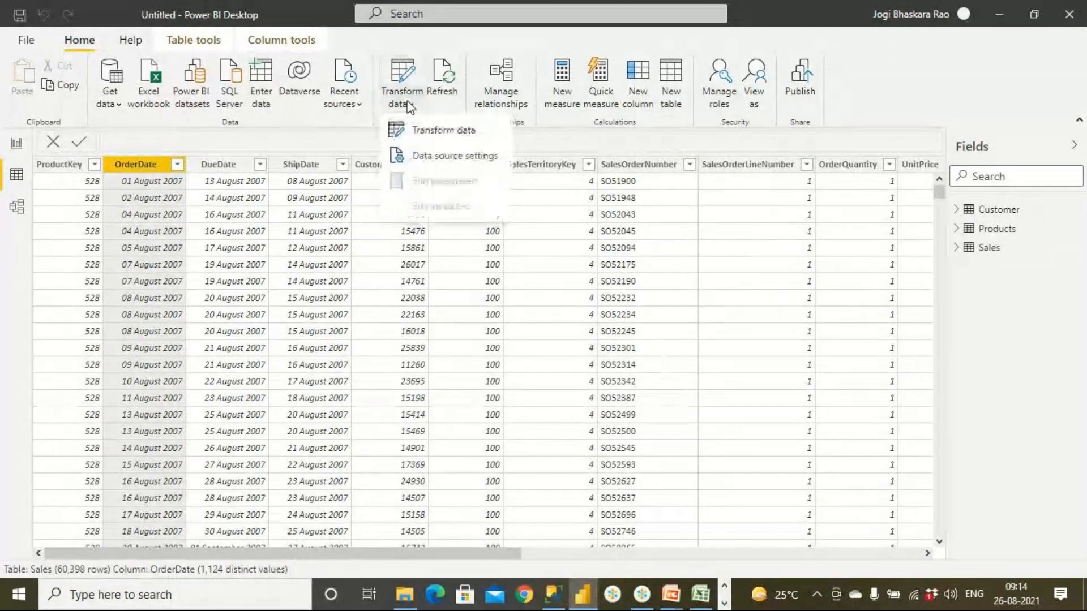
{"action": "left_click", "coordinate": [430, 135]}
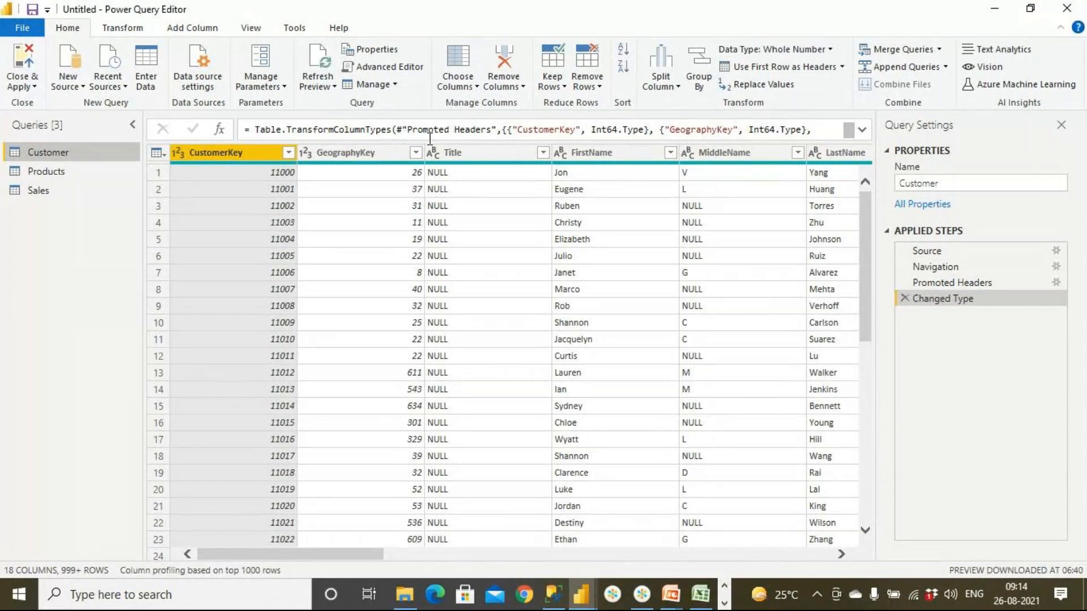
{"action": "left_click", "coordinate": [108, 82]}
{"action": "left_click", "coordinate": [140, 129]}
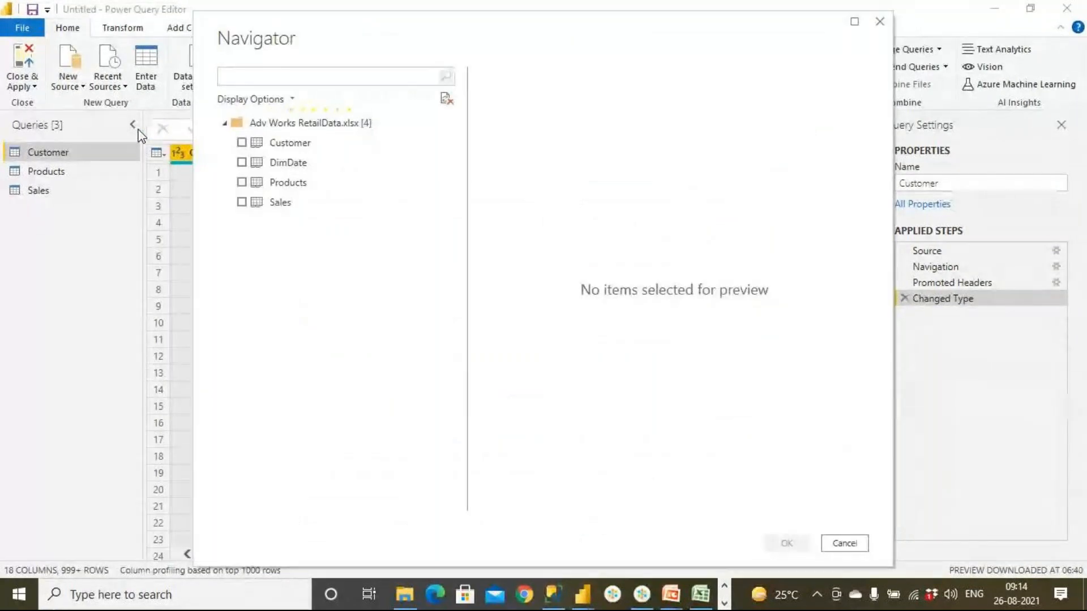
{"action": "left_click", "coordinate": [249, 166]}
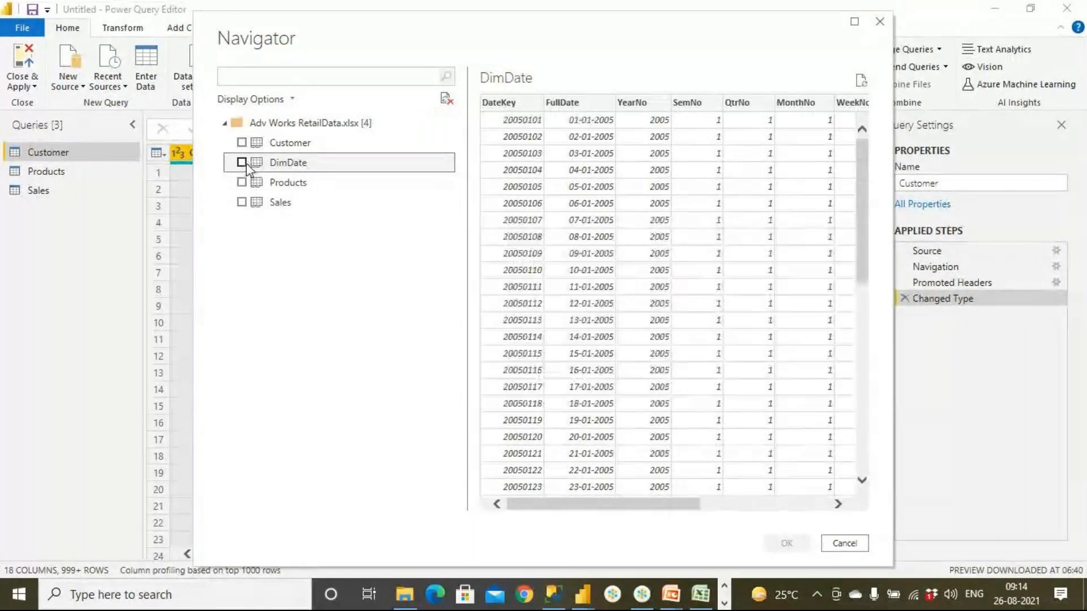
{"action": "left_click", "coordinate": [242, 162]}
{"action": "left_click", "coordinate": [787, 543]}
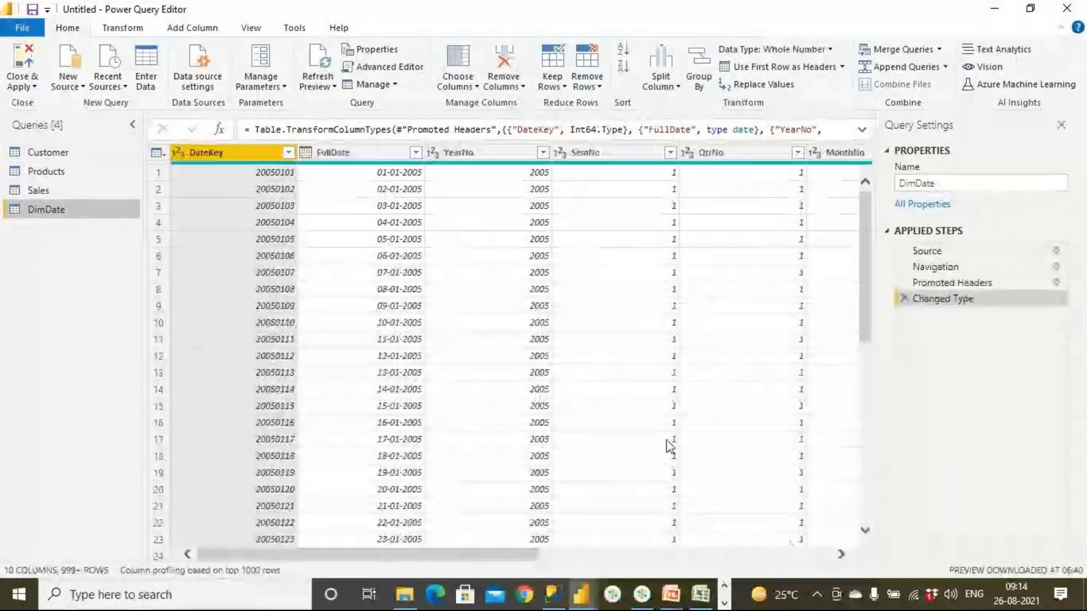
- Close Power Query Editor with the changes applied and display the DimDate table's data
{"action": "left_click", "coordinate": [19, 60]}
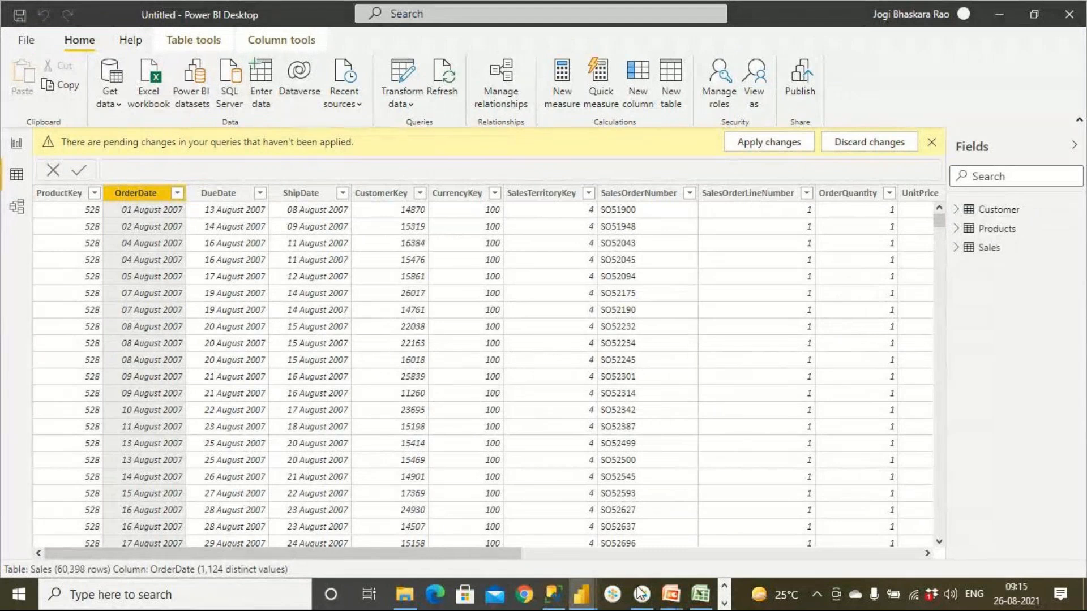
{"action": "mouse_move", "coordinate": [670, 603]}
{"action": "left_click", "coordinate": [664, 528]}
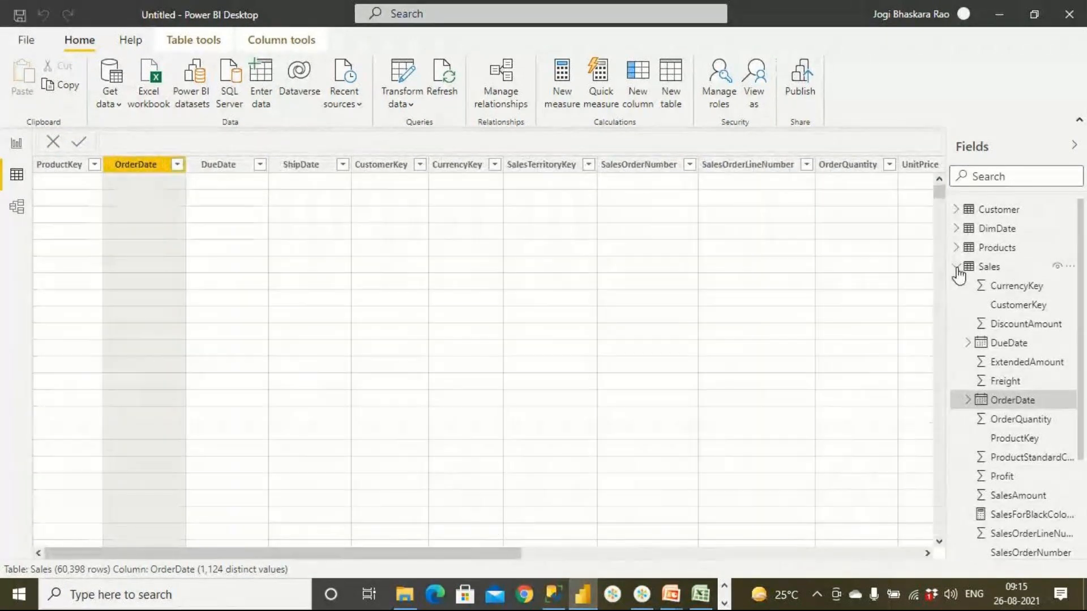
{"action": "left_click", "coordinate": [957, 270]}
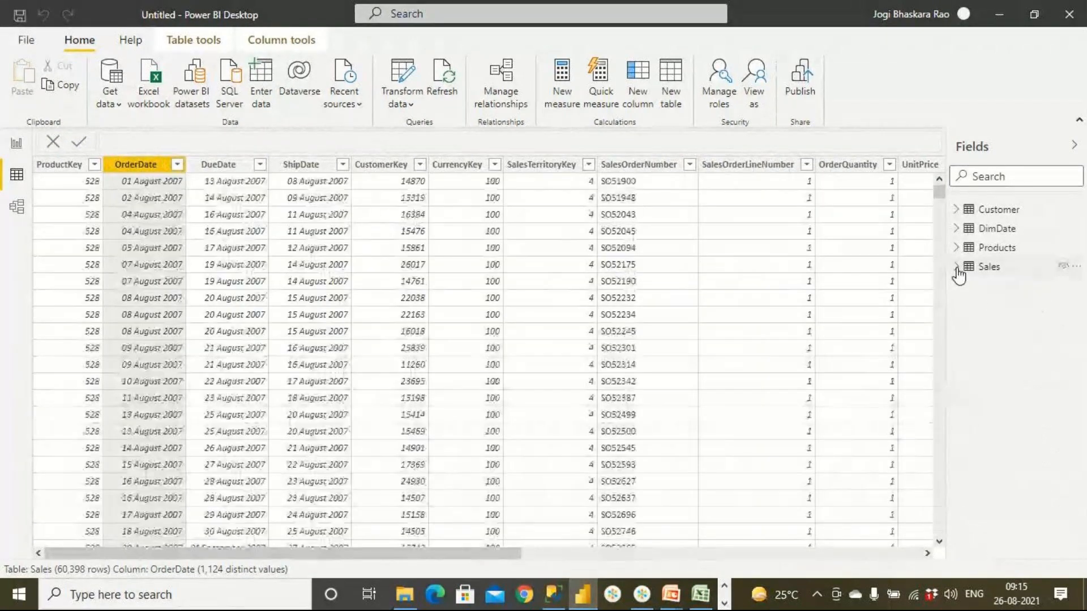
{"action": "left_click", "coordinate": [996, 231]}
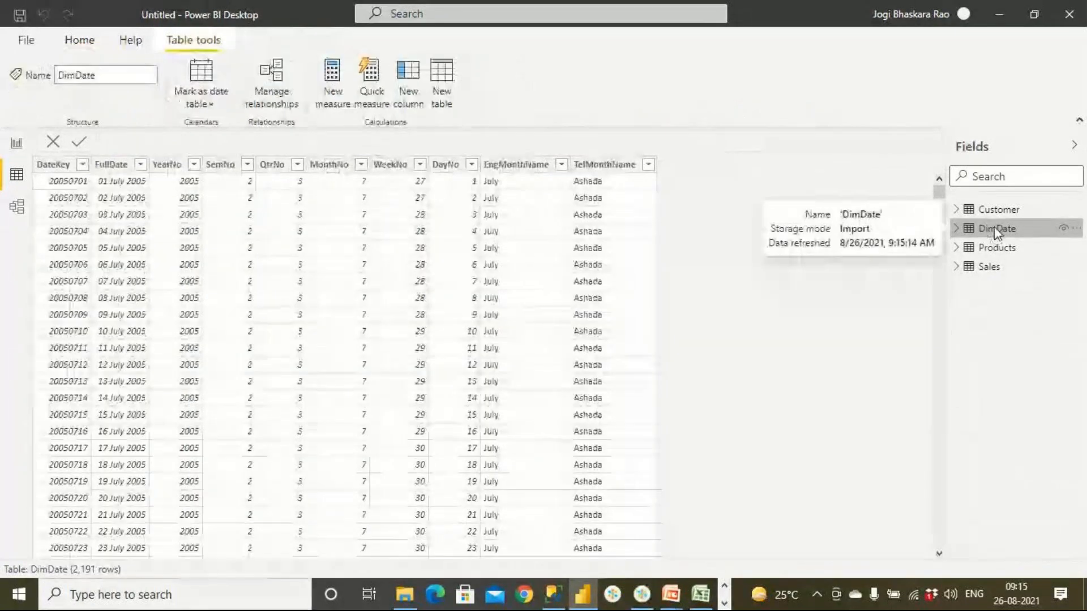
- Mark DimDate as a date table with FullDate as its date column
{"action": "right_click", "coordinate": [994, 229]}
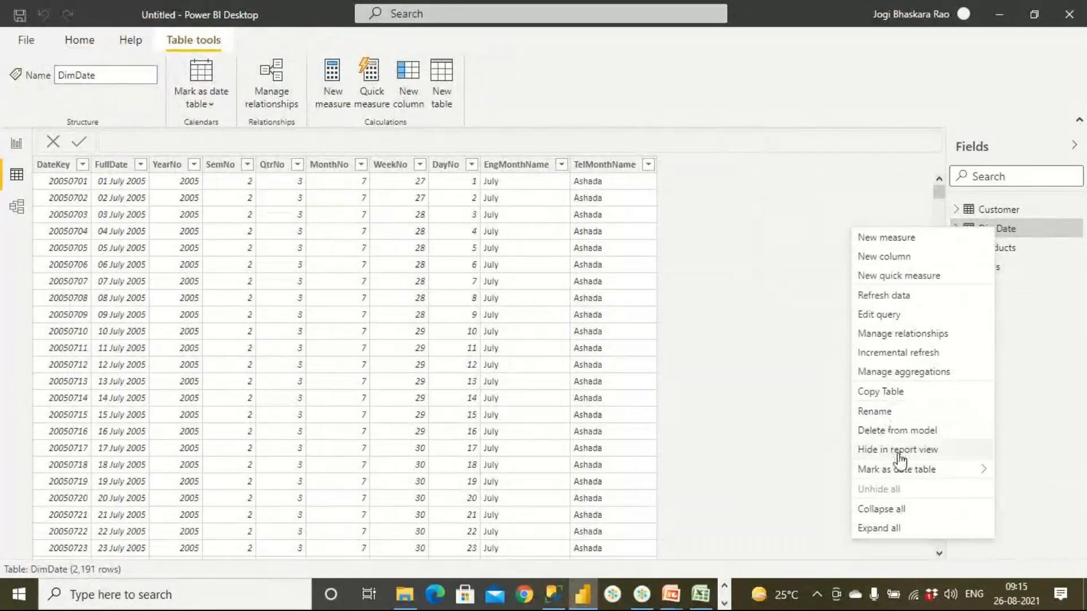
{"action": "mouse_move", "coordinate": [906, 476]}
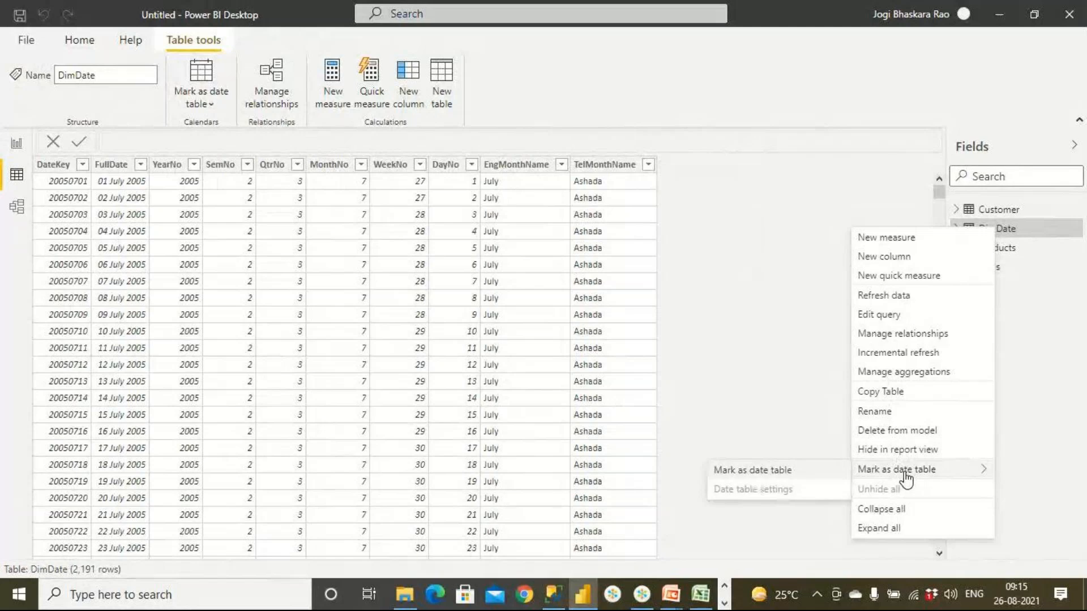
{"action": "left_click", "coordinate": [804, 476]}
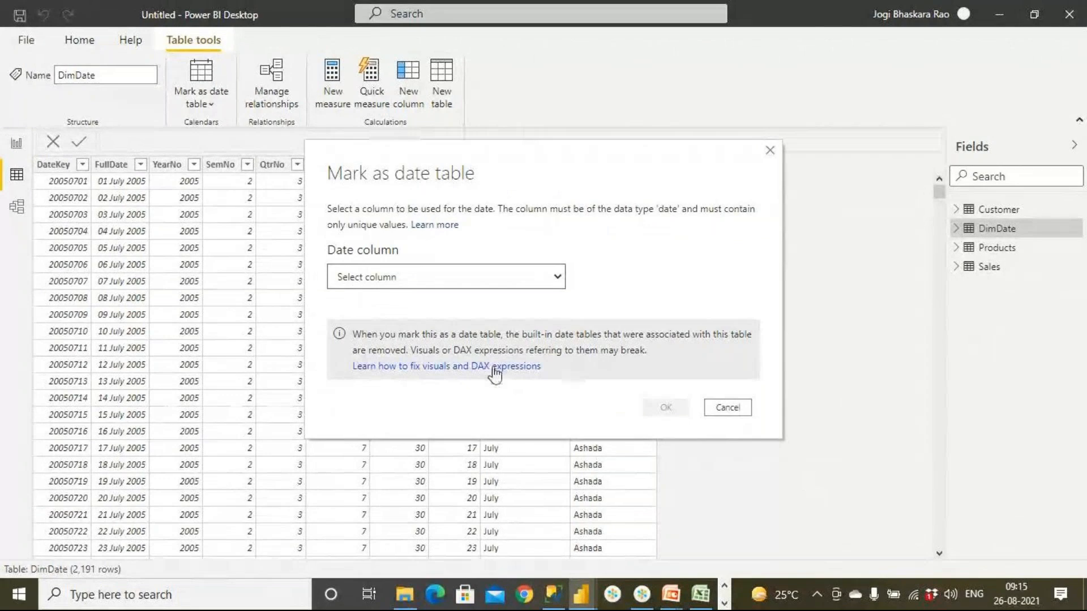
{"action": "left_click", "coordinate": [432, 280]}
{"action": "left_click", "coordinate": [394, 308]}
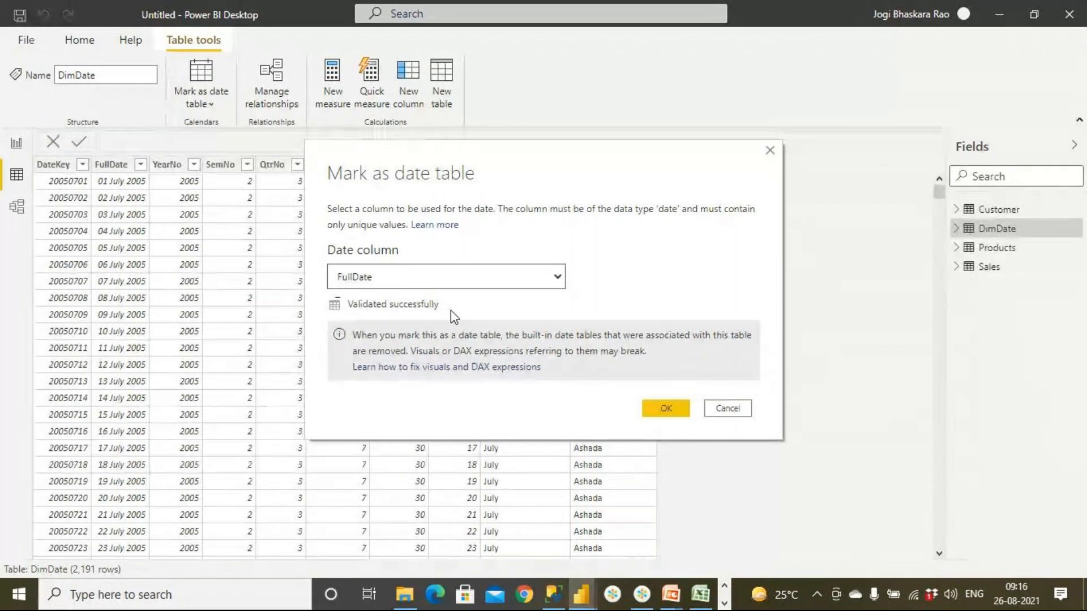
{"action": "left_click", "coordinate": [669, 410]}
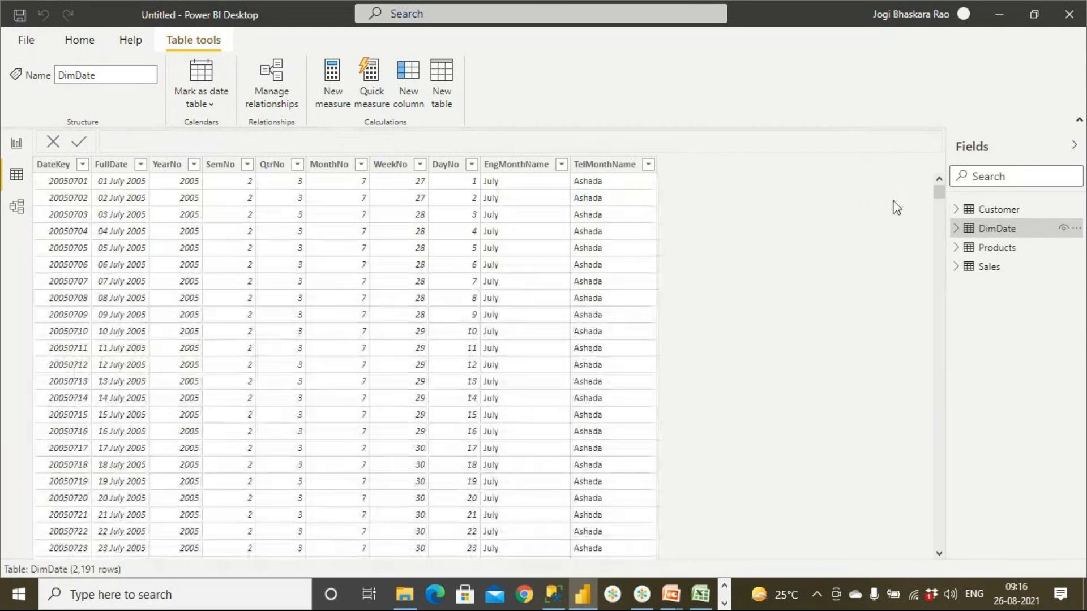
- In the model diagram, move the DimDate table level with the Sales table and enlarge the Sales table to fit more fields
{"action": "left_click", "coordinate": [17, 207]}
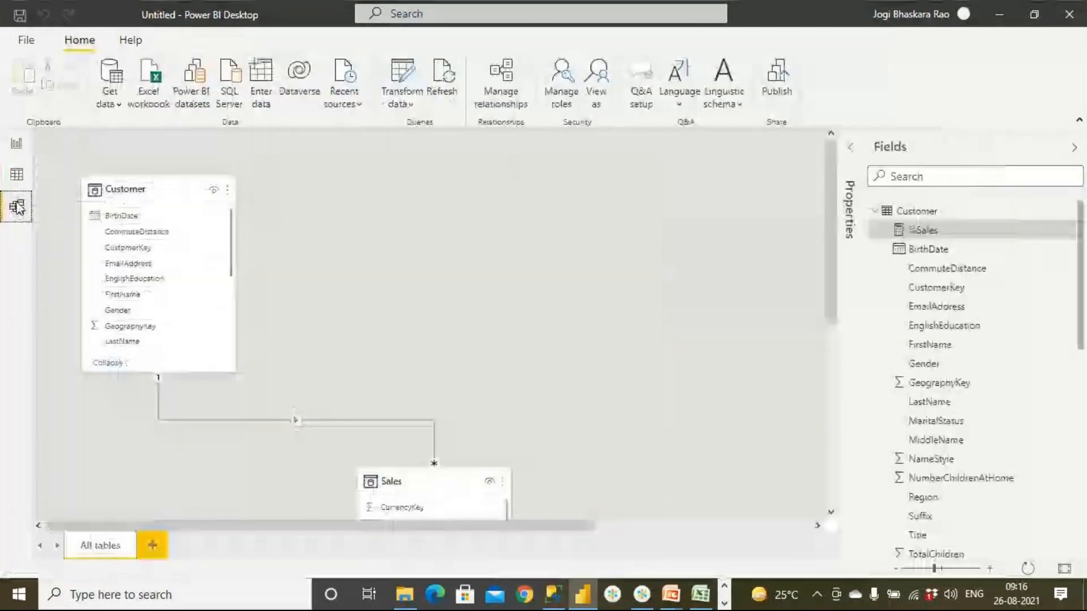
{"action": "scroll", "coordinate": [612, 301], "scroll_direction": "down", "scroll_amount": 5}
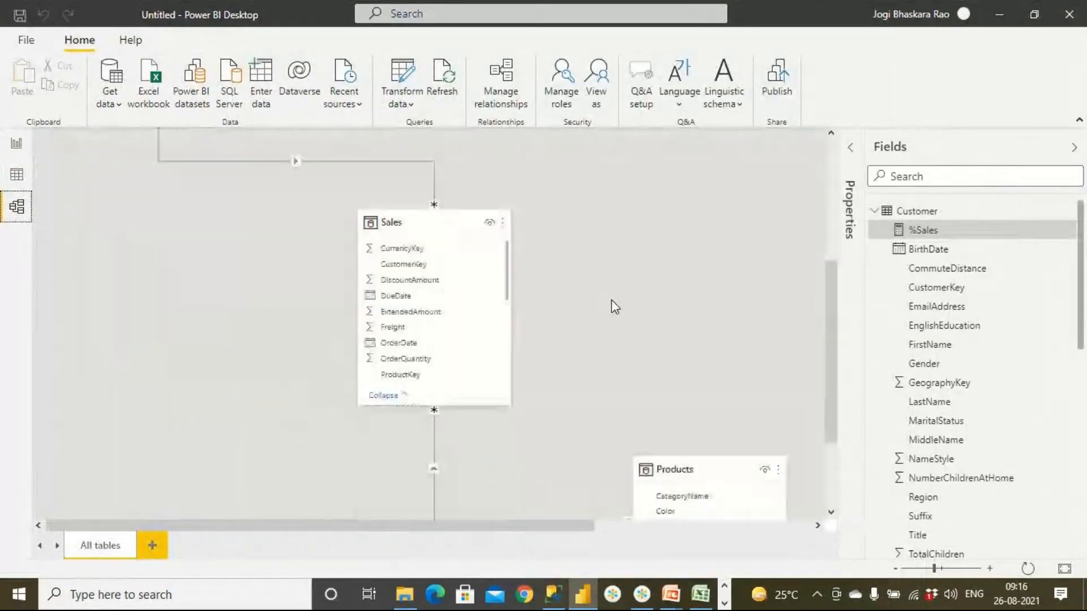
{"action": "scroll", "coordinate": [612, 300], "scroll_direction": "down", "scroll_amount": 1}
{"action": "scroll", "coordinate": [612, 300], "scroll_direction": "down", "scroll_amount": 1}
{"action": "left_click_drag", "start_coordinate": [552, 524], "coordinate": [769, 523]}
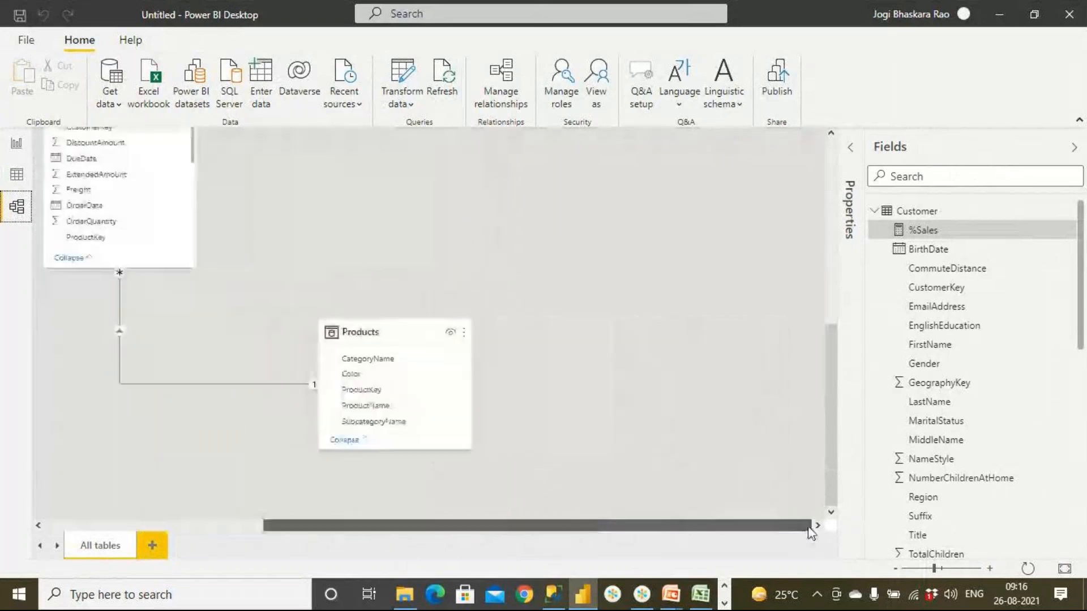
{"action": "scroll", "coordinate": [792, 406], "scroll_direction": "up", "scroll_amount": 5}
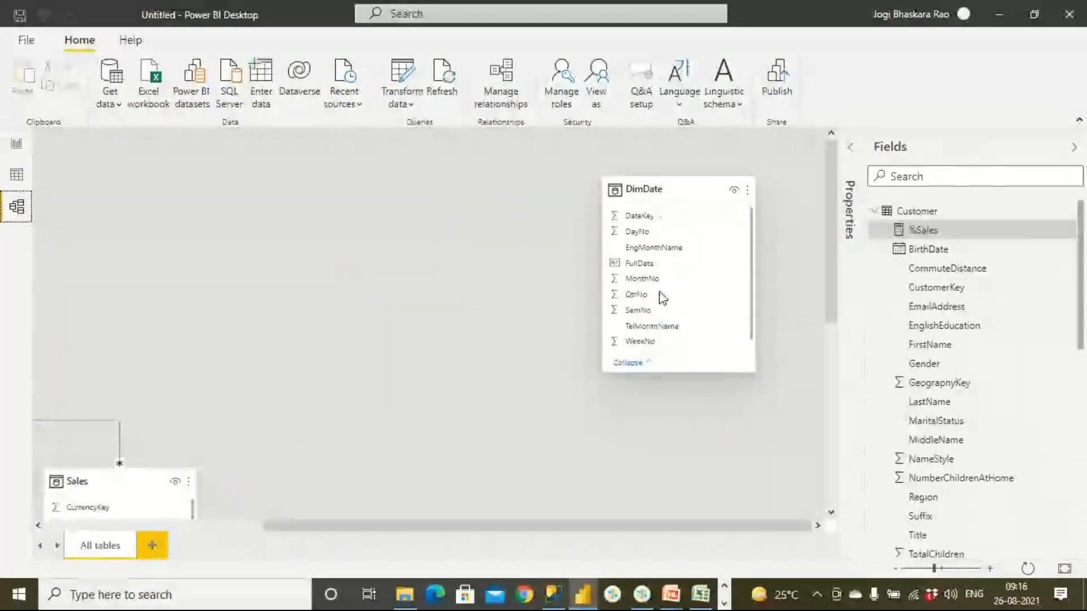
{"action": "scroll", "coordinate": [665, 298], "scroll_direction": "up", "scroll_amount": 2}
{"action": "scroll", "coordinate": [748, 323], "scroll_direction": "down", "scroll_amount": 7}
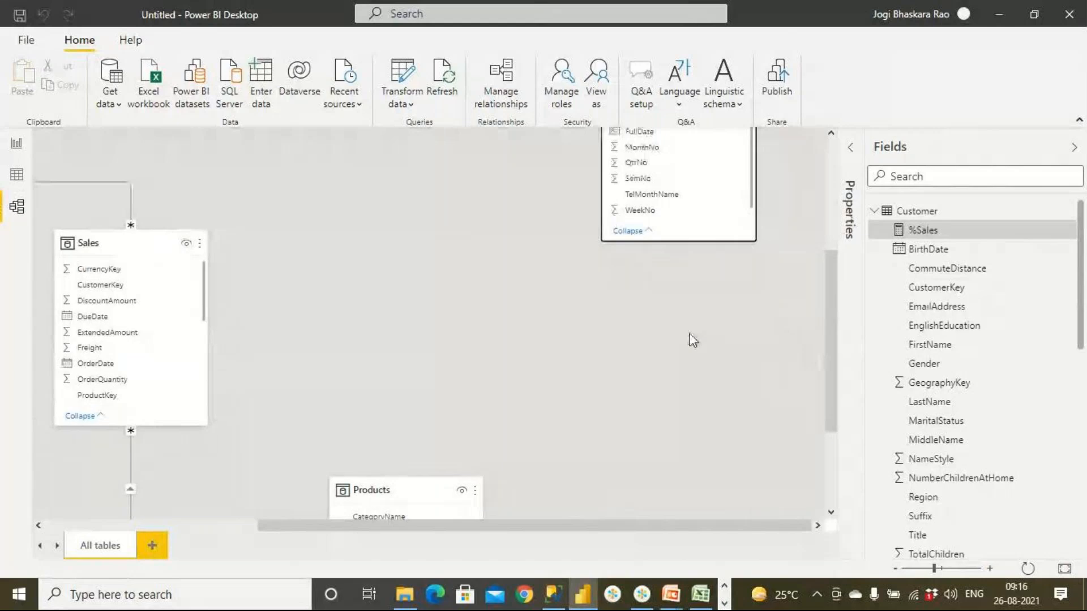
{"action": "scroll", "coordinate": [693, 334], "scroll_direction": "up", "scroll_amount": 4}
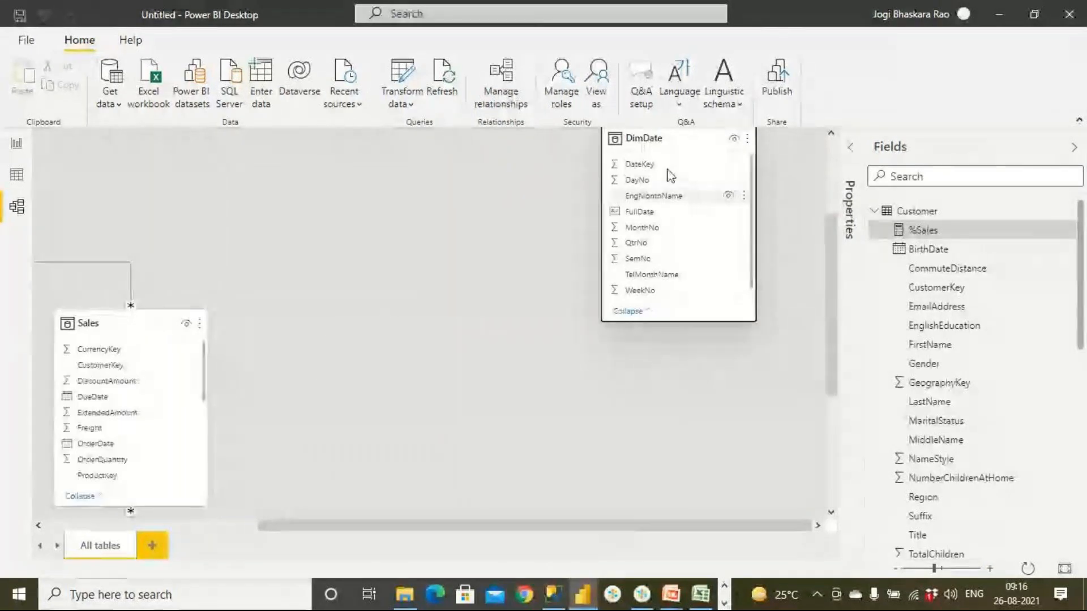
{"action": "left_click_drag", "start_coordinate": [674, 138], "coordinate": [491, 272]}
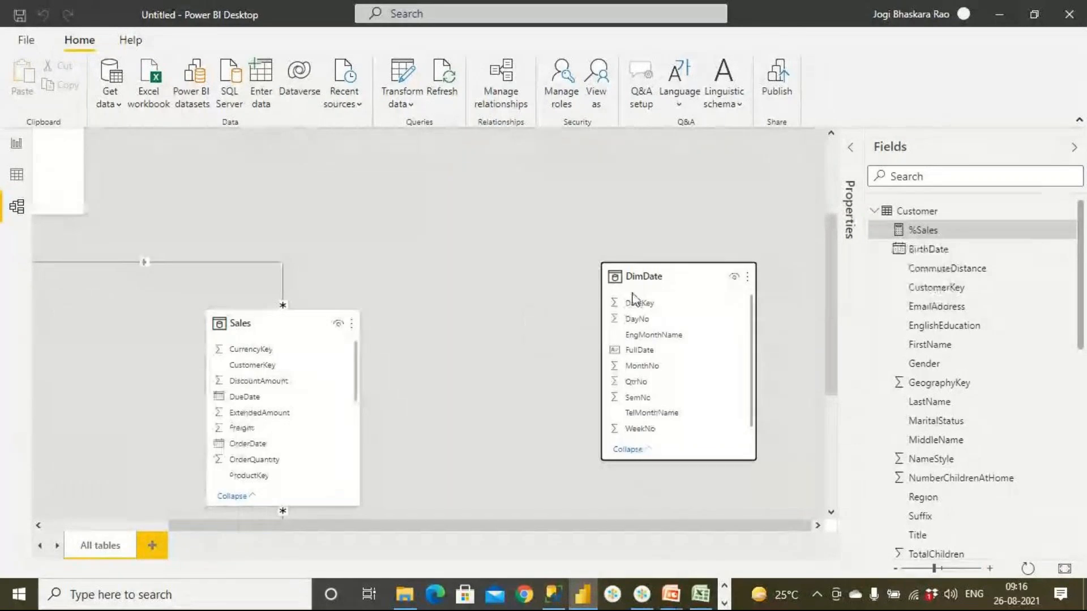
{"action": "scroll", "coordinate": [655, 289], "scroll_direction": "down", "scroll_amount": 3}
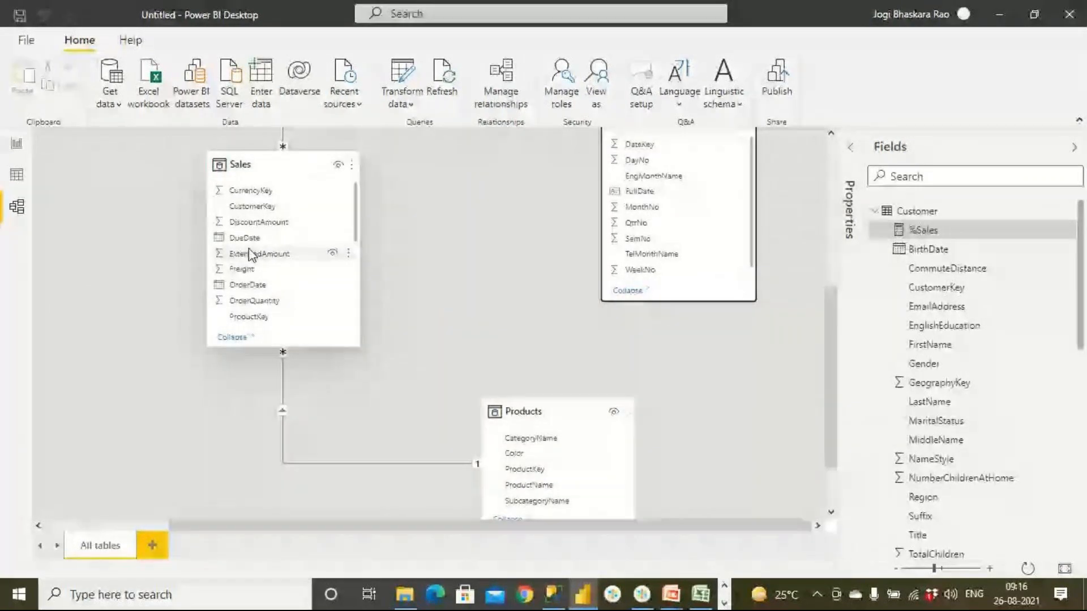
{"action": "left_click_drag", "start_coordinate": [354, 344], "coordinate": [391, 445]}
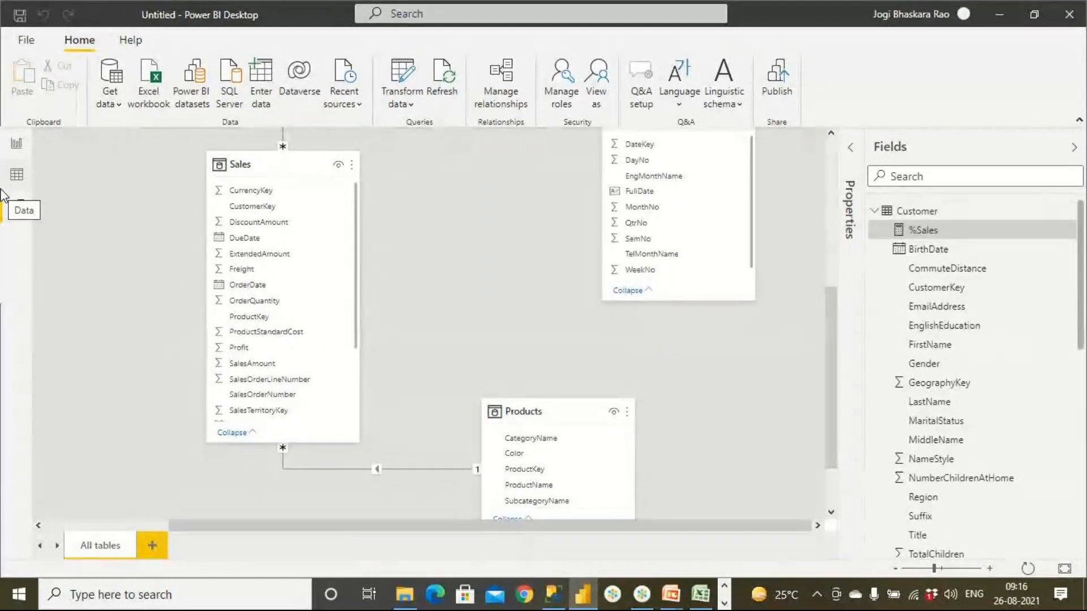
- Add a new report page with an empty table visual and enlarge the visual in the upper middle of the page
{"action": "left_click", "coordinate": [15, 145]}
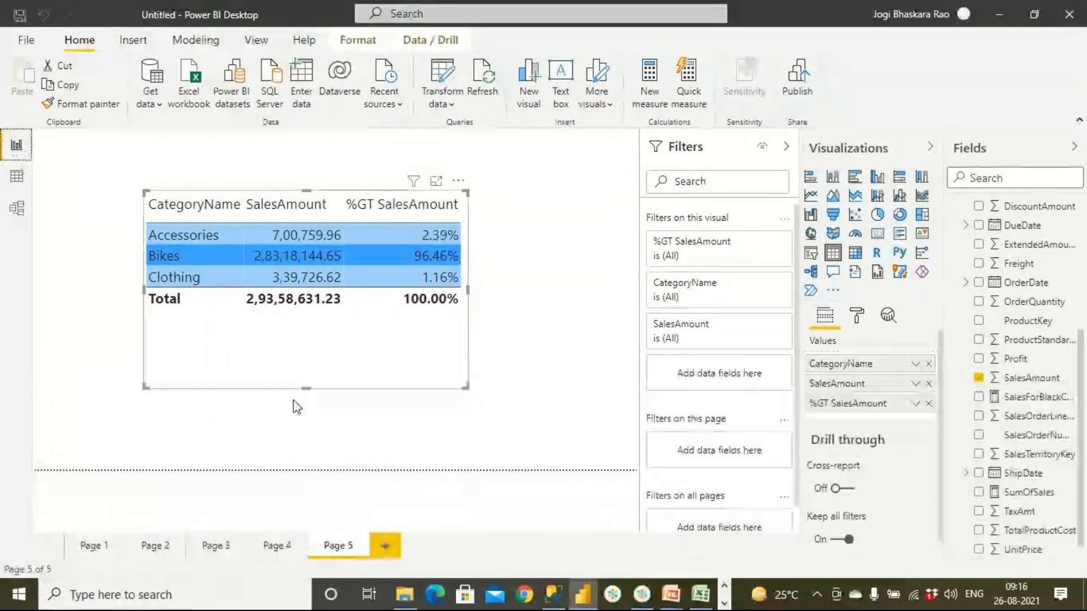
{"action": "left_click", "coordinate": [385, 545]}
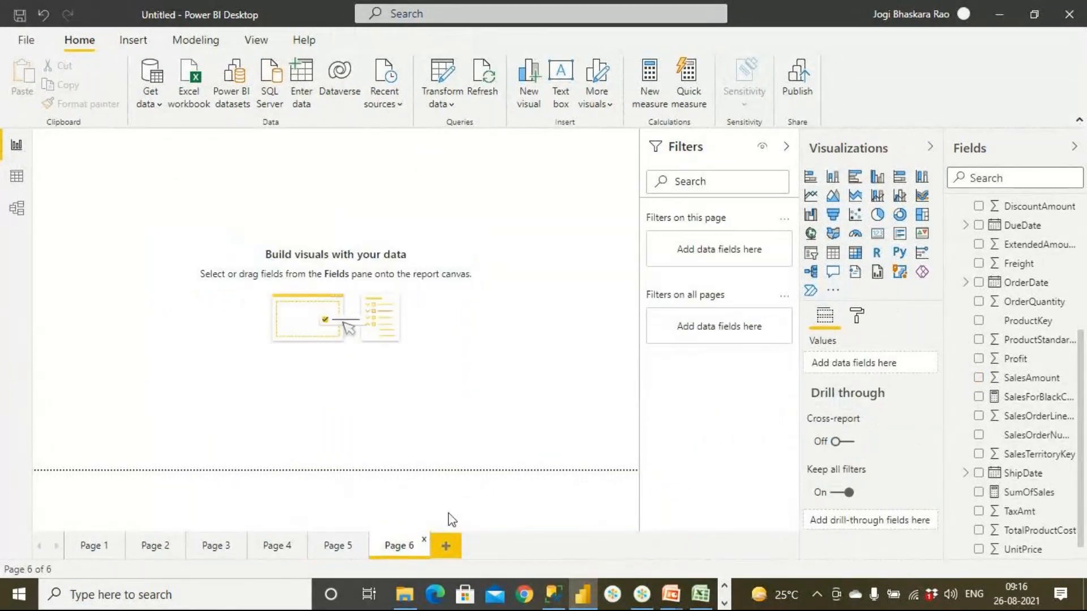
{"action": "left_click", "coordinate": [833, 255]}
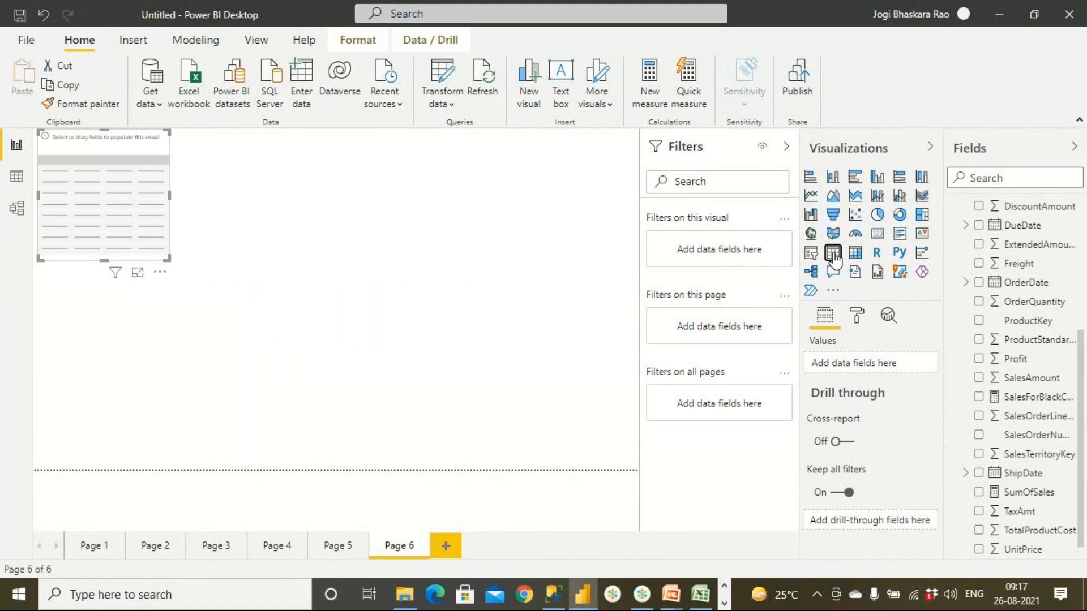
{"action": "left_click_drag", "start_coordinate": [150, 189], "coordinate": [226, 216]}
{"action": "left_click_drag", "start_coordinate": [290, 305], "coordinate": [432, 406]}
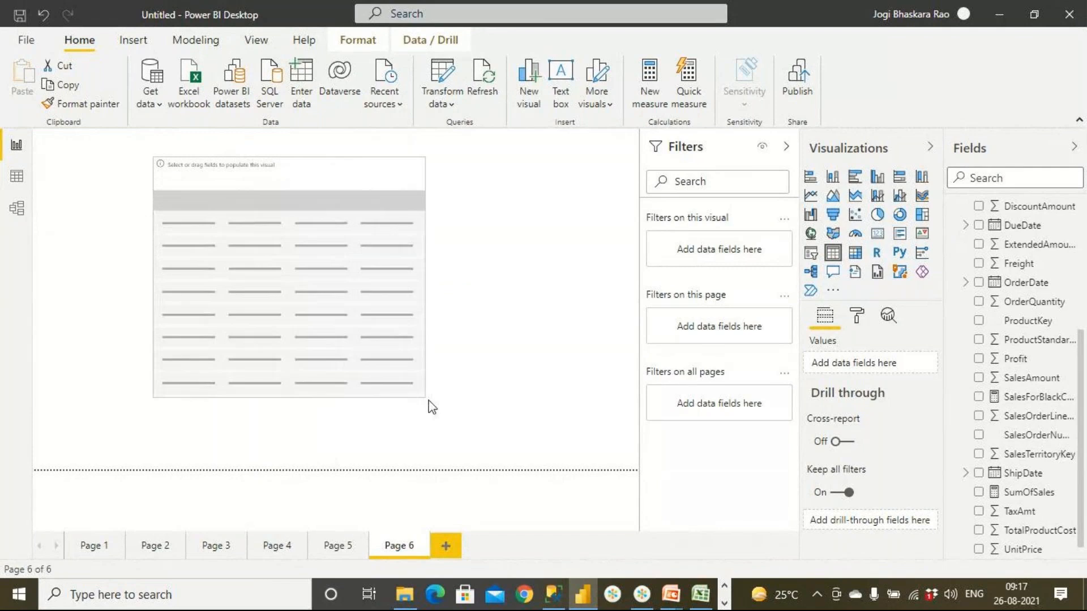
- Add the YearNo field from DimDate to the table visual and set it to Don't summarize
{"action": "left_click", "coordinate": [966, 228]}
{"action": "scroll", "coordinate": [966, 233], "scroll_direction": "up", "scroll_amount": 4}
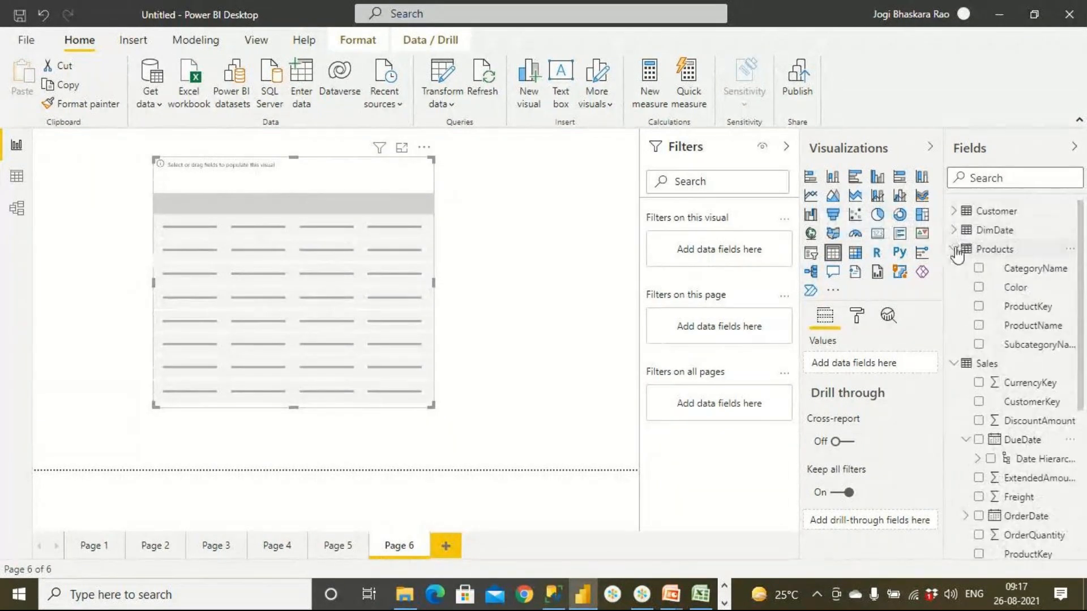
{"action": "left_click", "coordinate": [955, 250]}
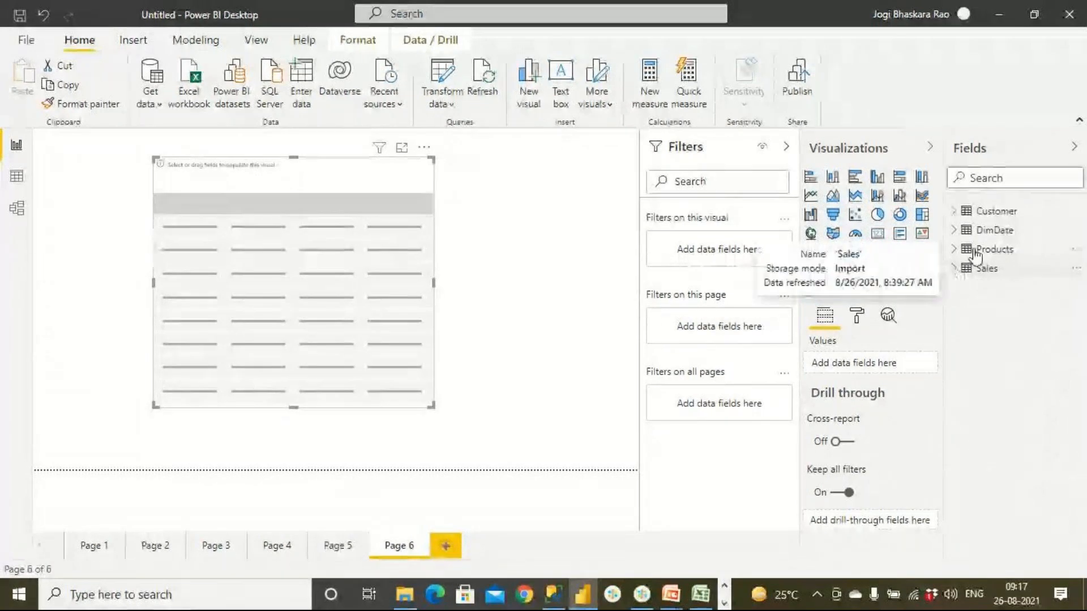
{"action": "left_click", "coordinate": [966, 232]}
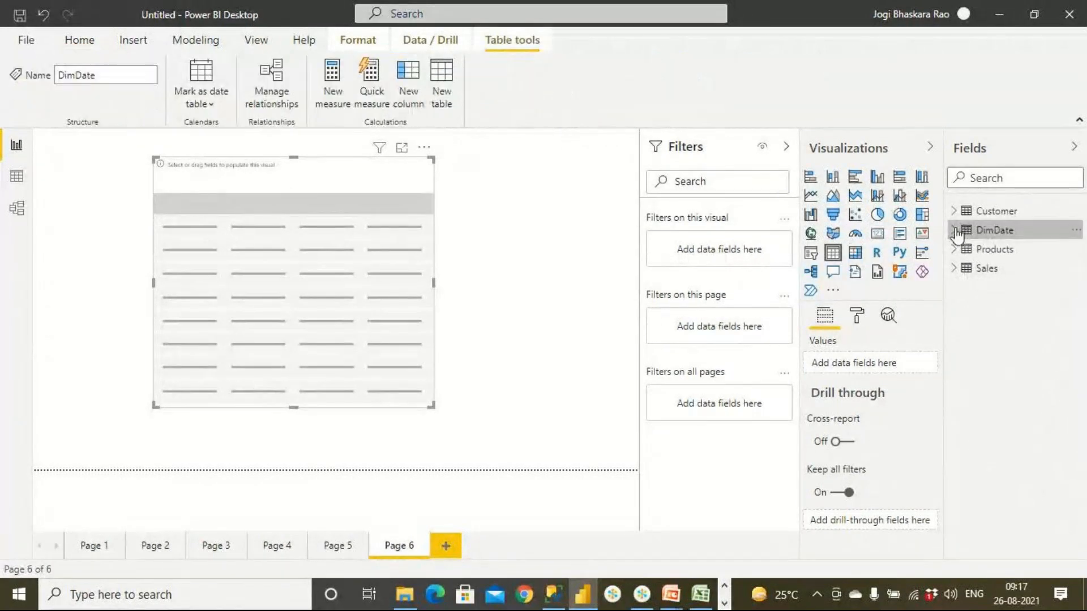
{"action": "left_click", "coordinate": [966, 233]}
{"action": "left_click_drag", "start_coordinate": [1022, 426], "coordinate": [257, 276]}
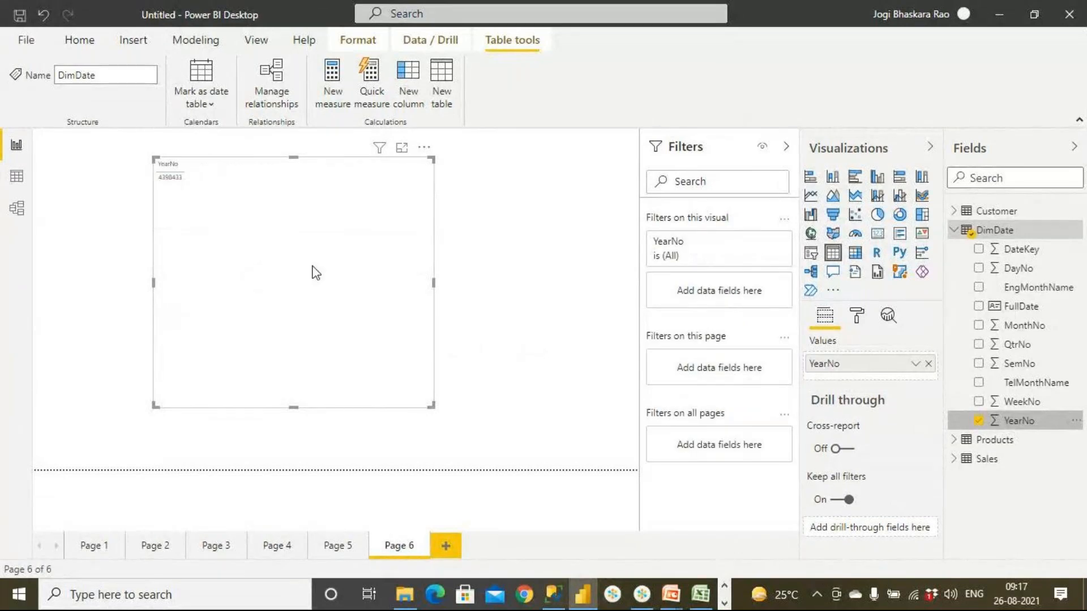
{"action": "left_click", "coordinate": [915, 364]}
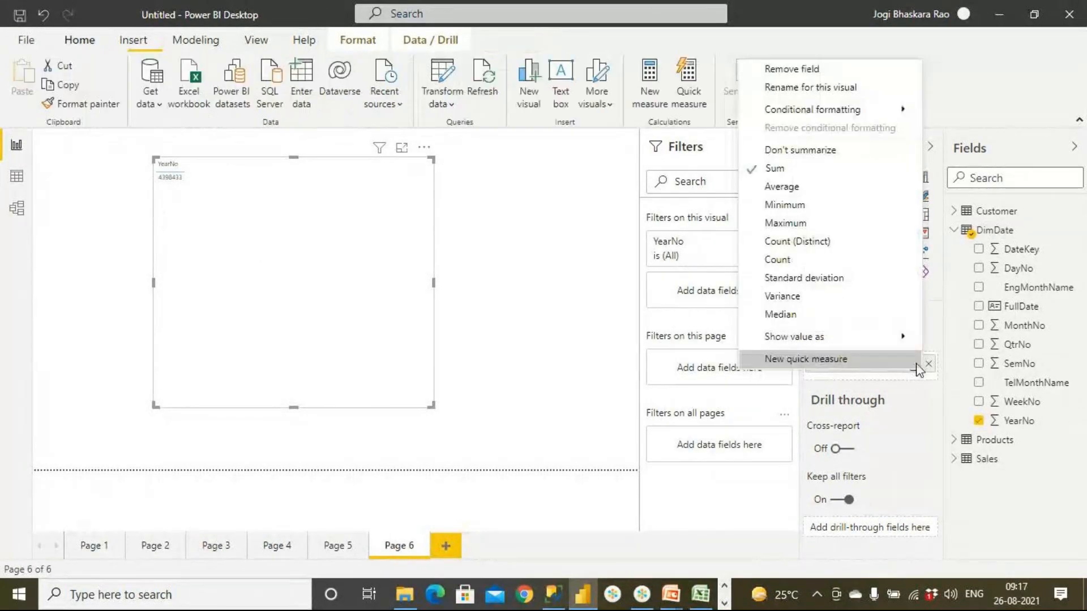
{"action": "left_click", "coordinate": [801, 150]}
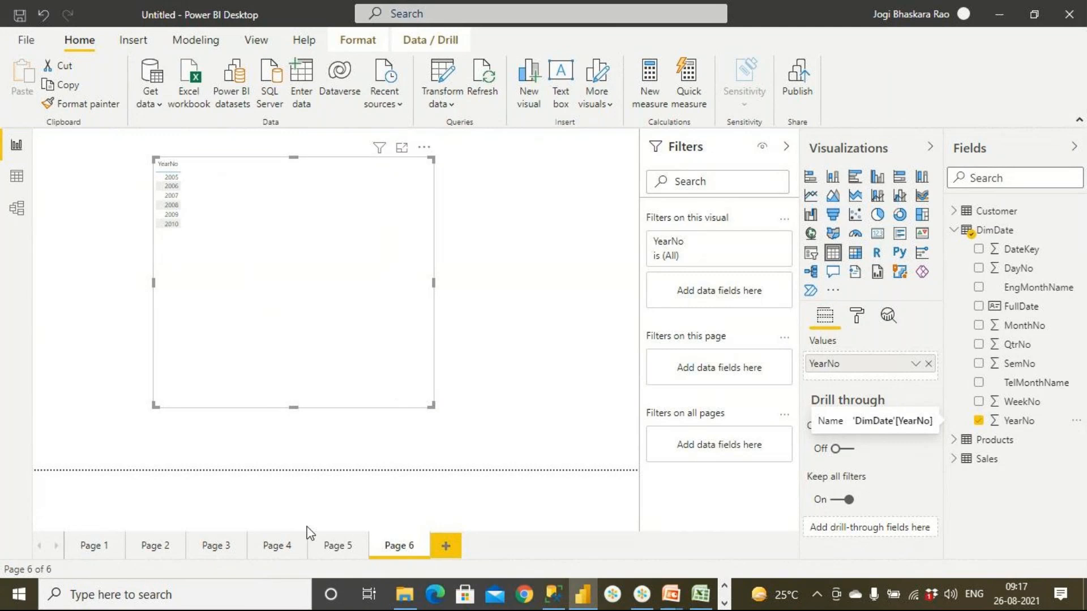
- Copy the formatting of the table visual on Page 5 onto the YearNo table on Page 6 with Format painter
{"action": "left_click", "coordinate": [354, 550]}
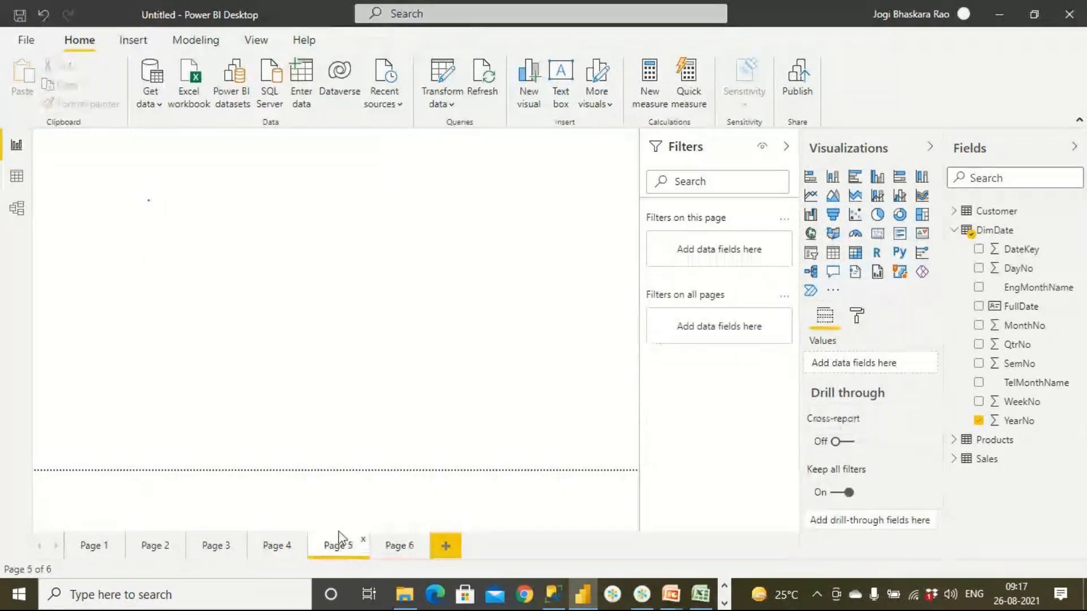
{"action": "left_click", "coordinate": [390, 333]}
{"action": "left_click", "coordinate": [106, 103]}
{"action": "left_click", "coordinate": [390, 545]}
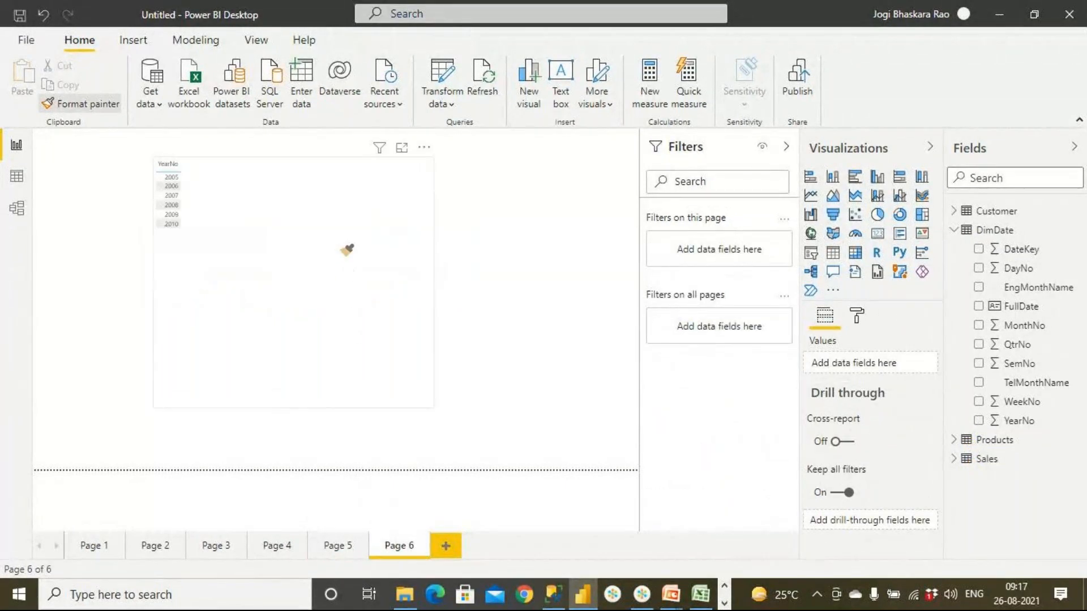
{"action": "left_click", "coordinate": [344, 251]}
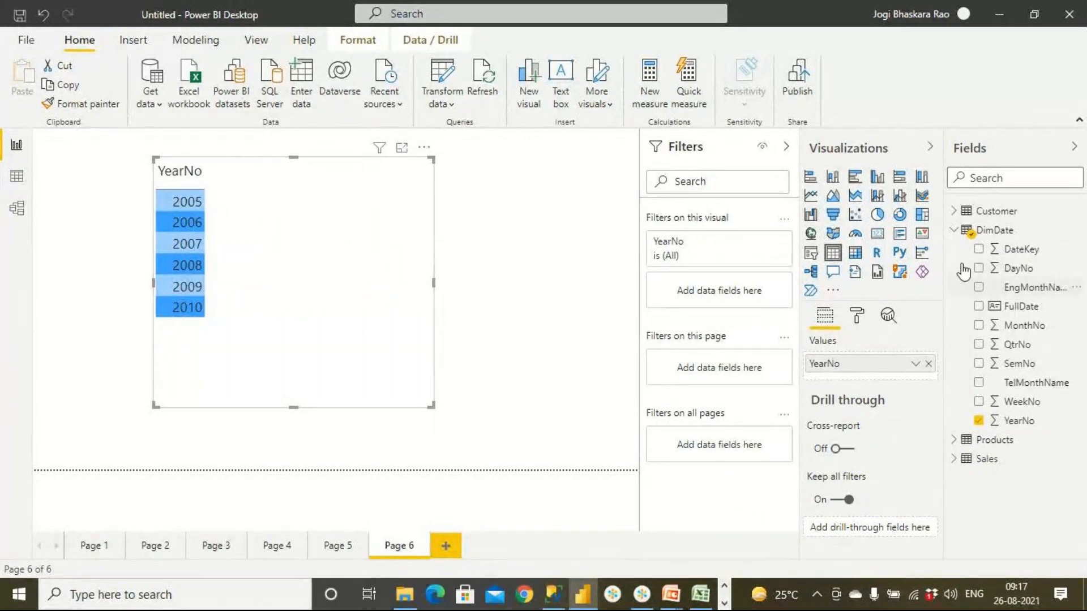
- Add the SalesAmount field from the Sales table to the YearNo table visual
{"action": "left_click", "coordinate": [954, 230]}
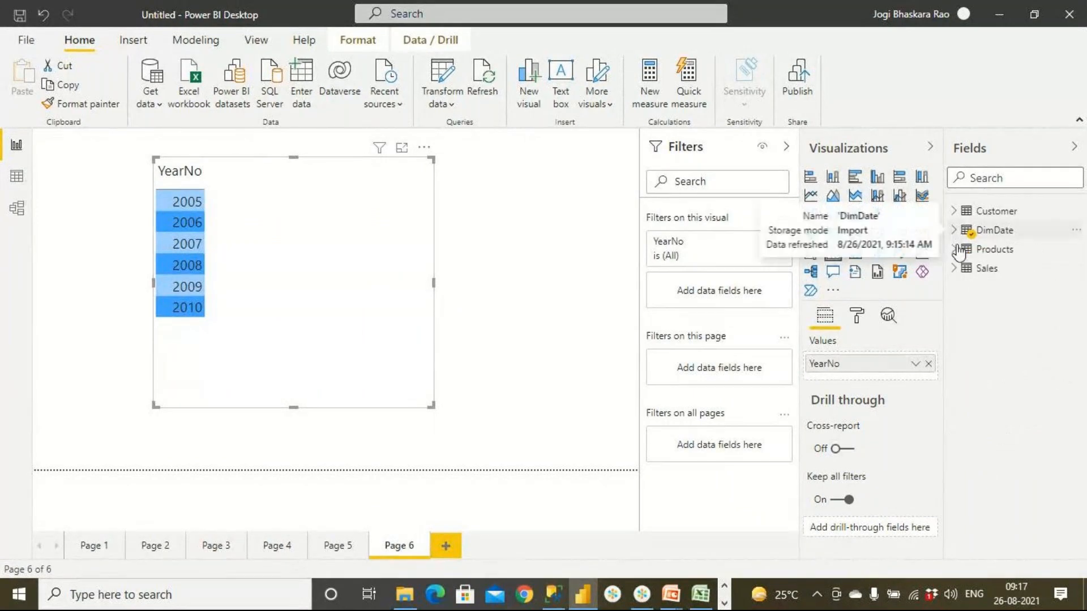
{"action": "left_click", "coordinate": [956, 269]}
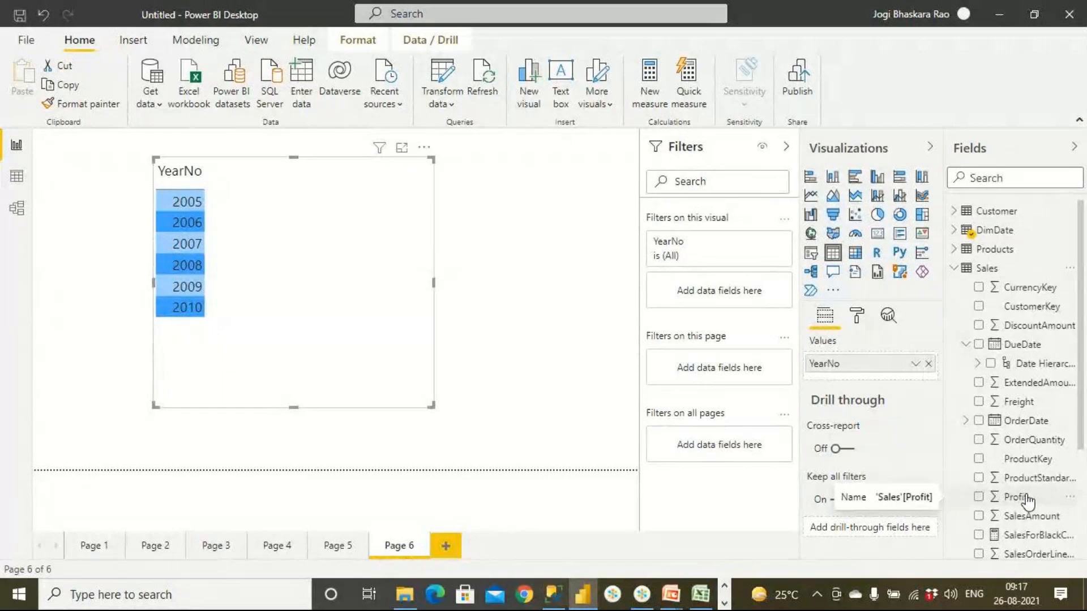
{"action": "scroll", "coordinate": [1032, 447], "scroll_direction": "down", "scroll_amount": 1}
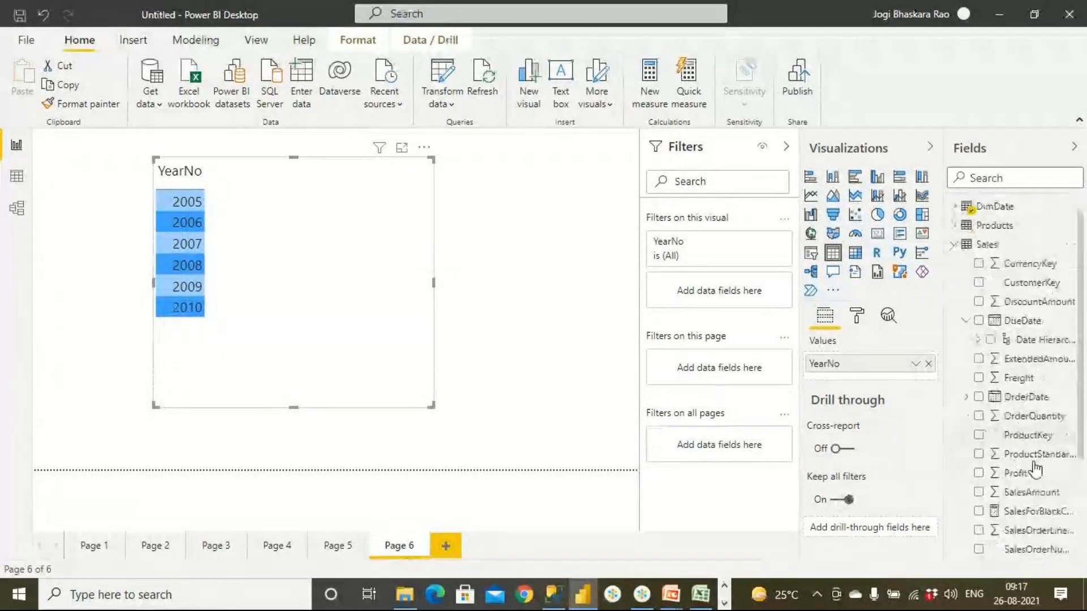
{"action": "scroll", "coordinate": [1034, 469], "scroll_direction": "down", "scroll_amount": 3}
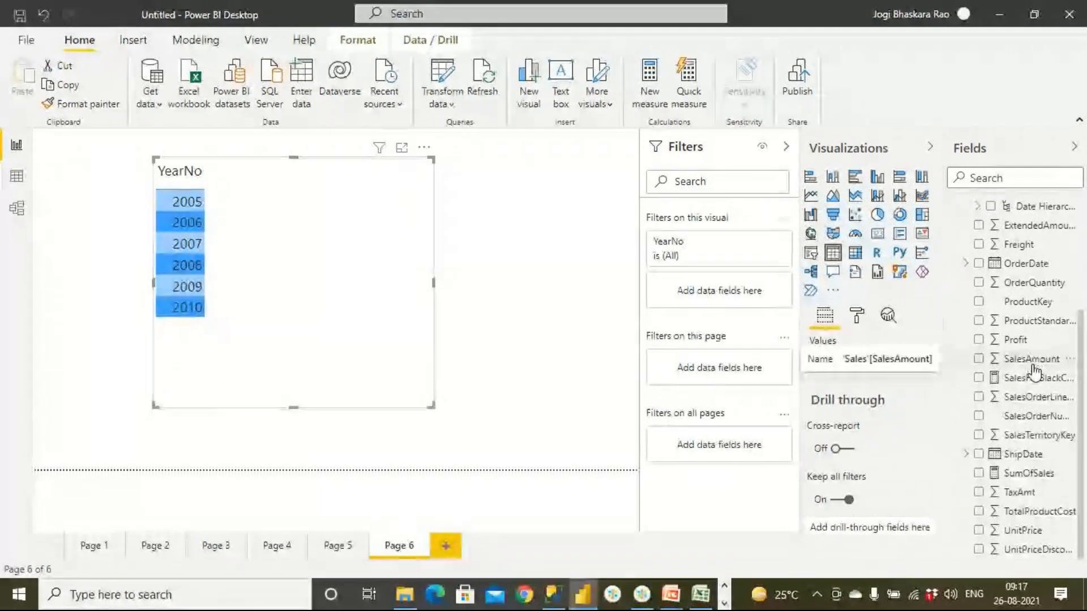
{"action": "left_click_drag", "start_coordinate": [1042, 359], "coordinate": [299, 262]}
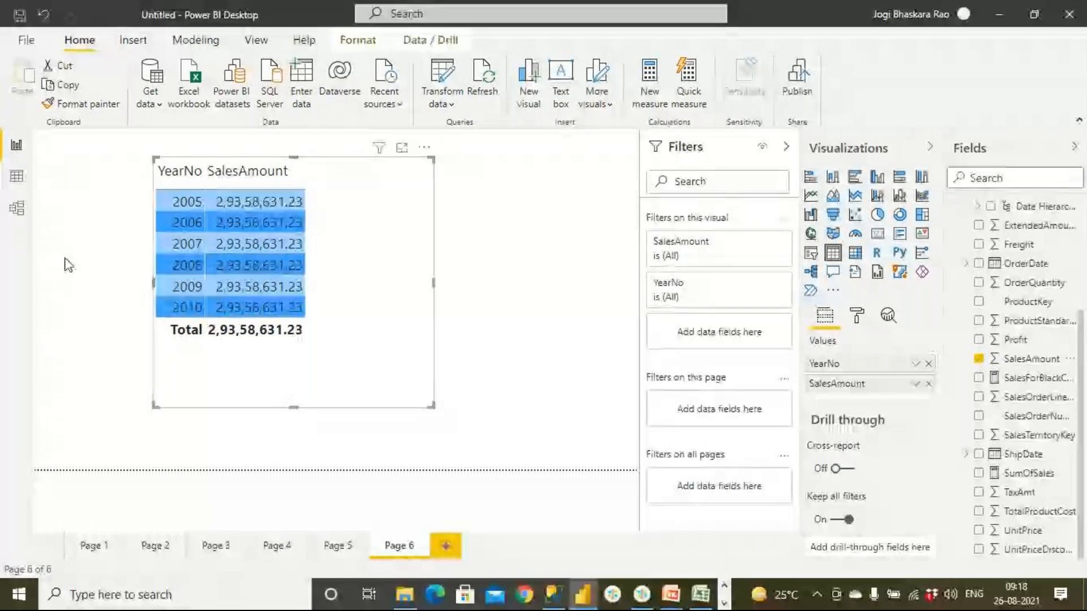
- Arrange the Sales and DimDate tables side by side in the model diagram, with the Fields pane collapsed
{"action": "left_click", "coordinate": [18, 211]}
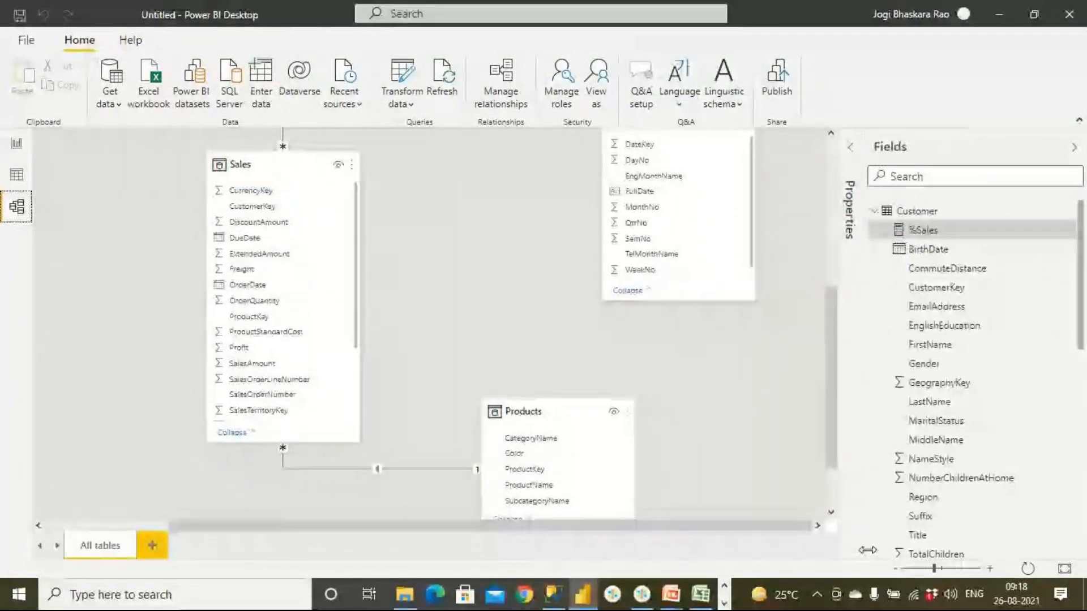
{"action": "left_click_drag", "start_coordinate": [936, 568], "coordinate": [934, 568]}
{"action": "left_click", "coordinate": [935, 569]}
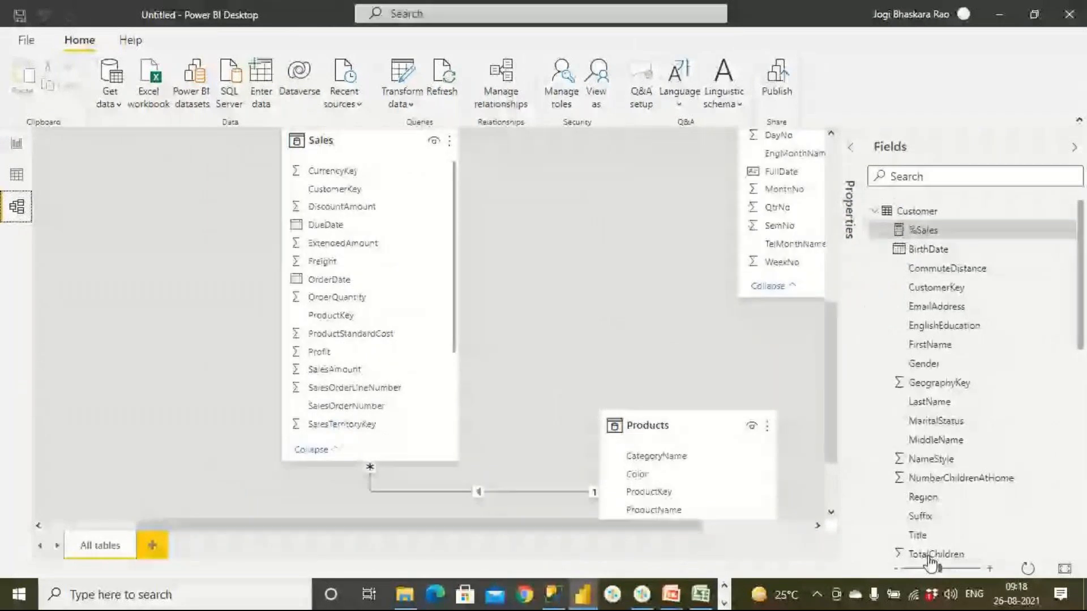
{"action": "left_click", "coordinate": [944, 568]}
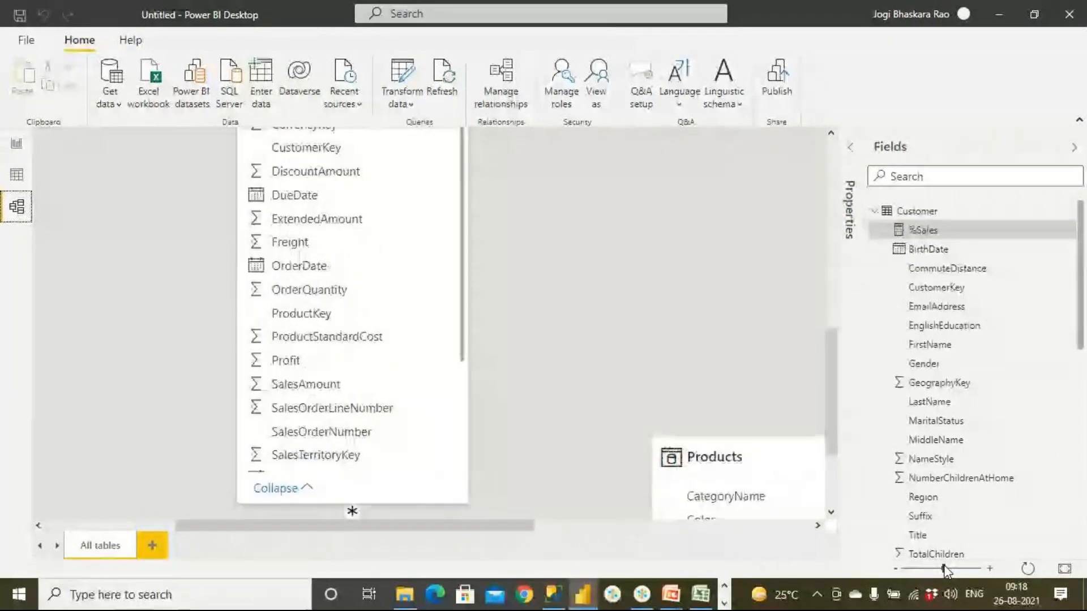
{"action": "left_click", "coordinate": [1074, 154]}
{"action": "scroll", "coordinate": [990, 217], "scroll_direction": "up", "scroll_amount": 5}
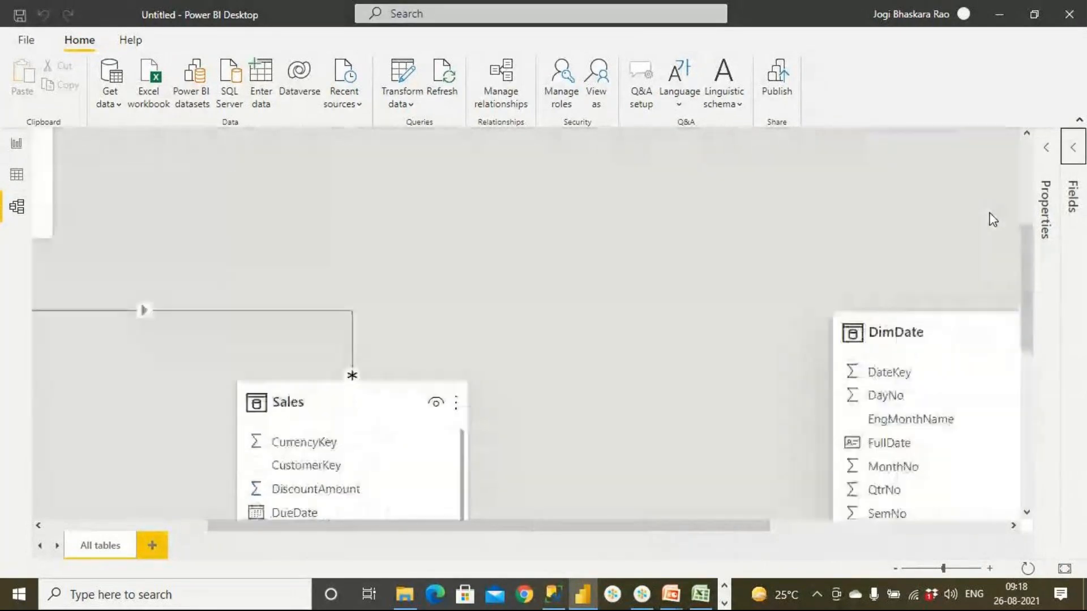
{"action": "left_click_drag", "start_coordinate": [942, 332], "coordinate": [737, 249]}
{"action": "left_click_drag", "start_coordinate": [416, 398], "coordinate": [391, 245]}
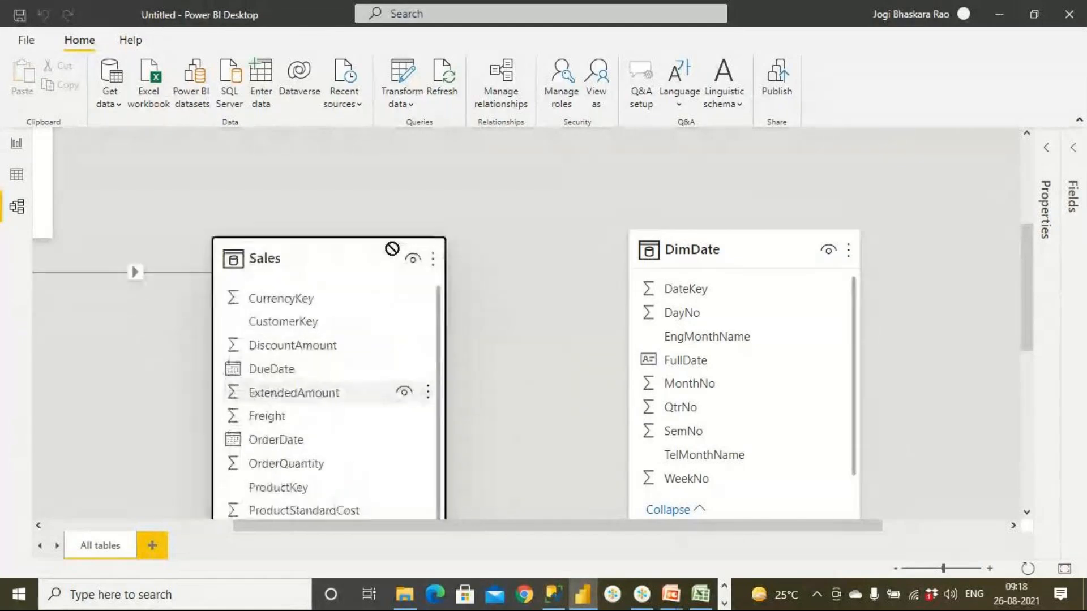
{"action": "mouse_move", "coordinate": [1028, 340]}
{"action": "left_mouse_down"}
{"action": "mouse_move", "coordinate": [1023, 423]}
{"action": "mouse_move", "coordinate": [1021, 347]}
{"action": "left_mouse_up"}
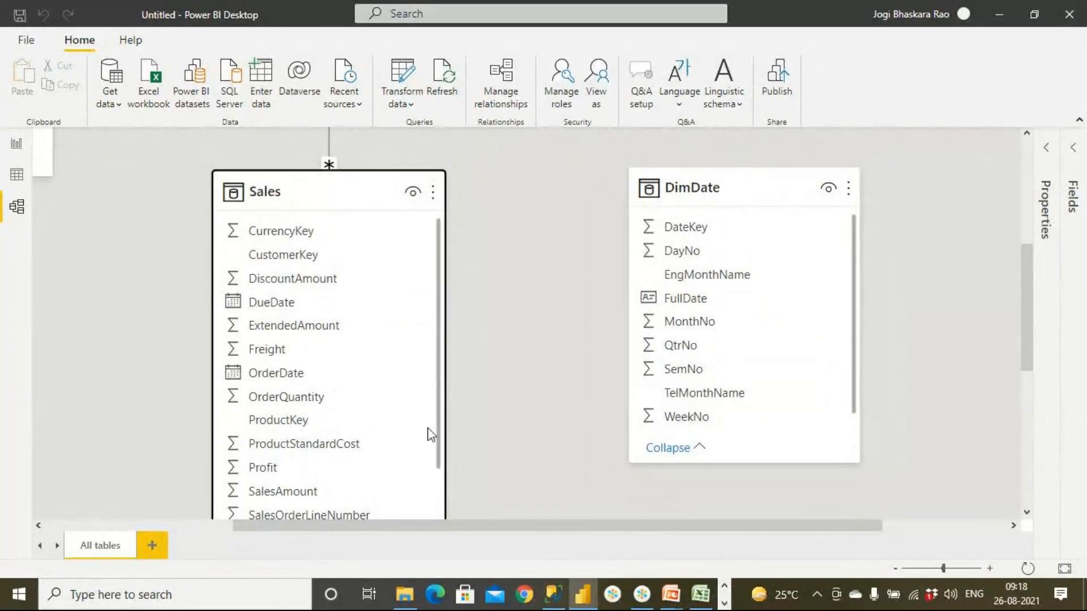
- Relate OrderDate in Sales to FullDate in DimDate and check the yearly table in the report
{"action": "left_click_drag", "start_coordinate": [296, 379], "coordinate": [731, 309]}
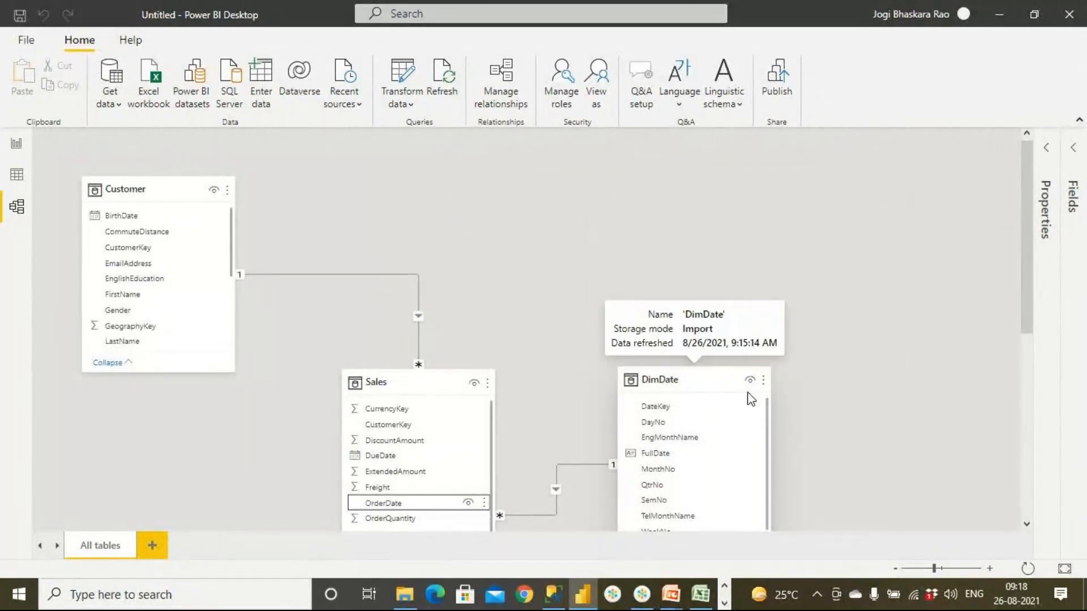
{"action": "left_click", "coordinate": [17, 146]}
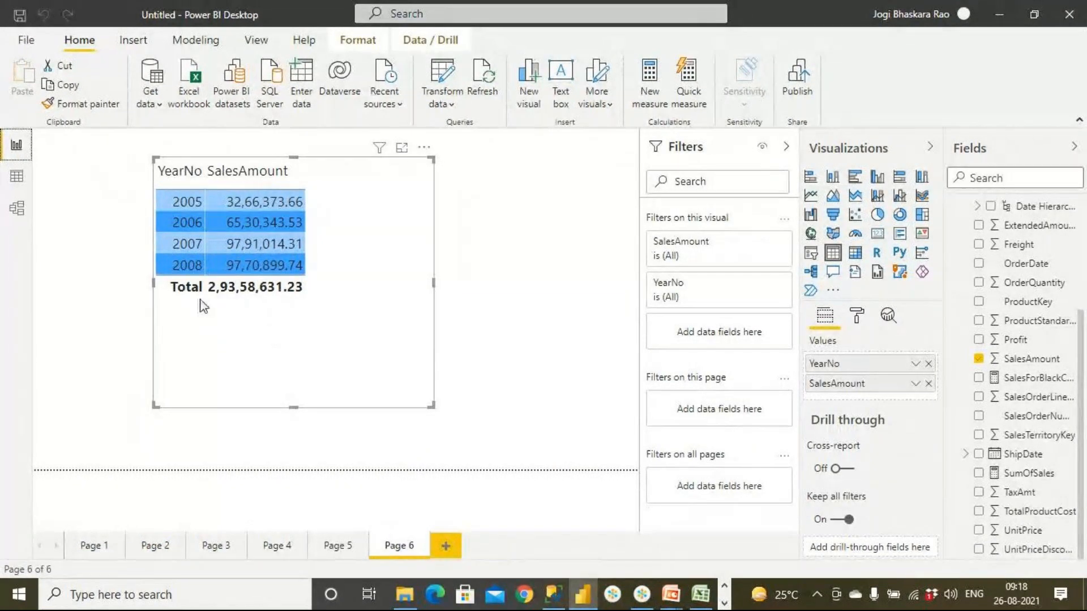
- Delete the relationship between Sales and DimDate in the model diagram and view the yearly table again
{"action": "left_click", "coordinate": [17, 208]}
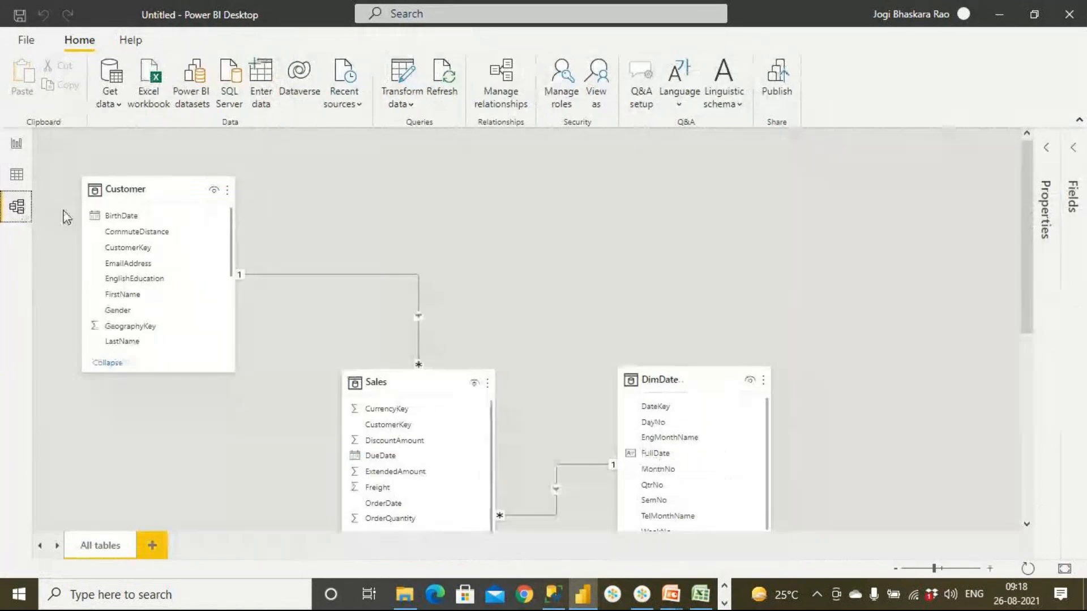
{"action": "right_click", "coordinate": [566, 465]}
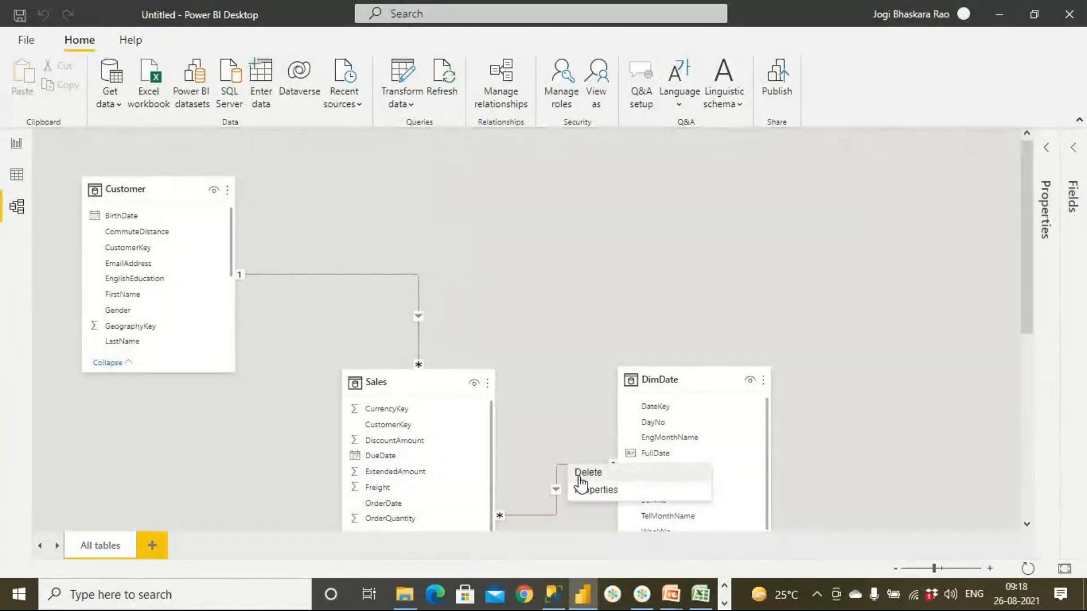
{"action": "left_click", "coordinate": [584, 473]}
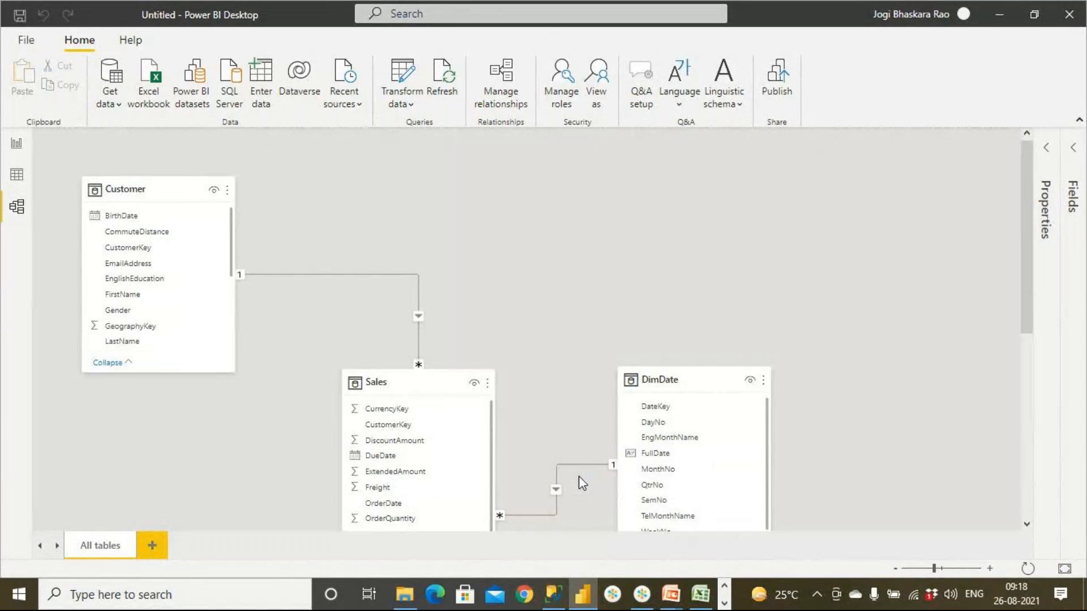
{"action": "left_click", "coordinate": [616, 321]}
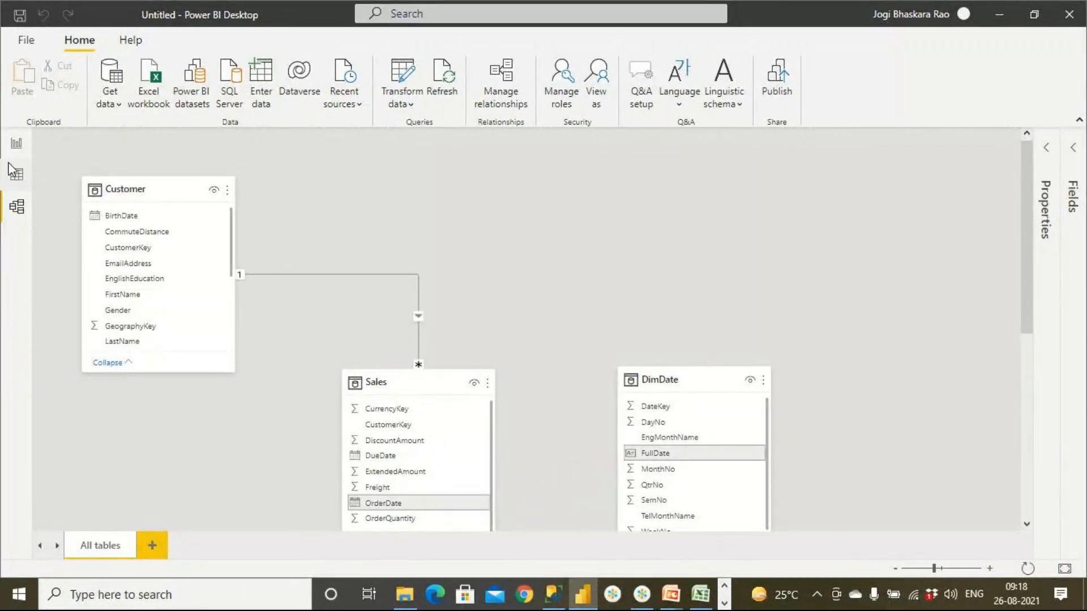
{"action": "left_click", "coordinate": [17, 146]}
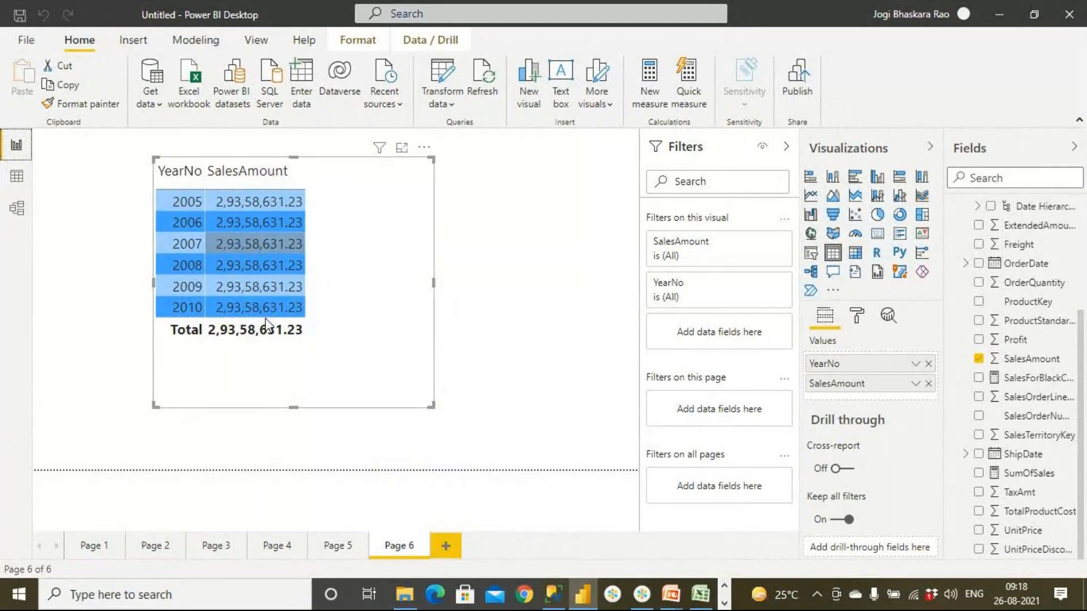
- Recreate the relationship from OrderDate in Sales to FullDate in DimDate in the model diagram
{"action": "left_click", "coordinate": [25, 214]}
{"action": "left_click", "coordinate": [658, 459]}
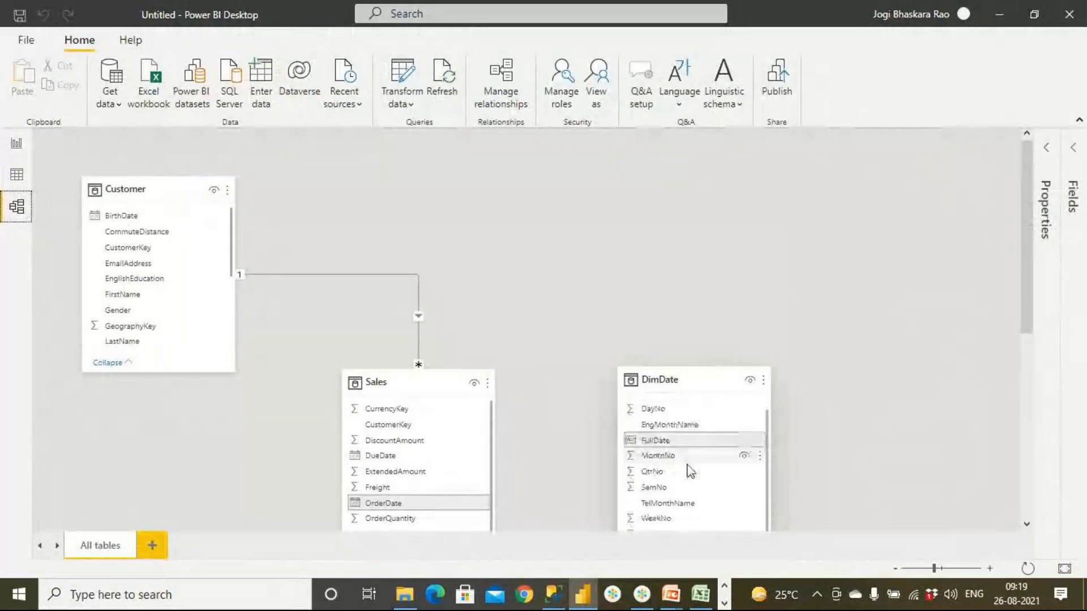
{"action": "left_click_drag", "start_coordinate": [934, 568], "coordinate": [941, 571]}
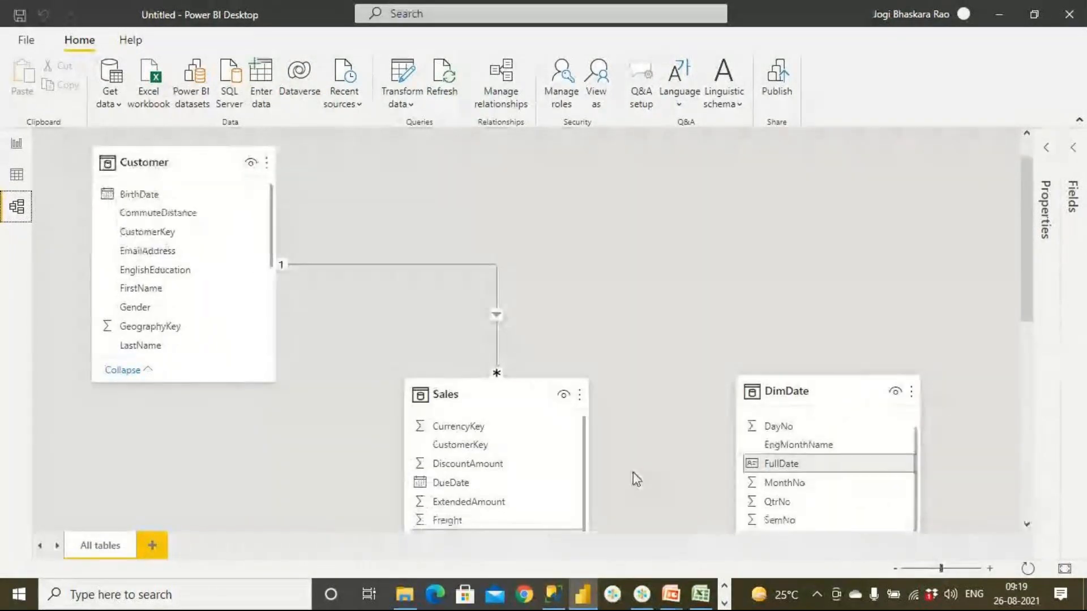
{"action": "scroll", "coordinate": [619, 477], "scroll_direction": "down", "scroll_amount": 3}
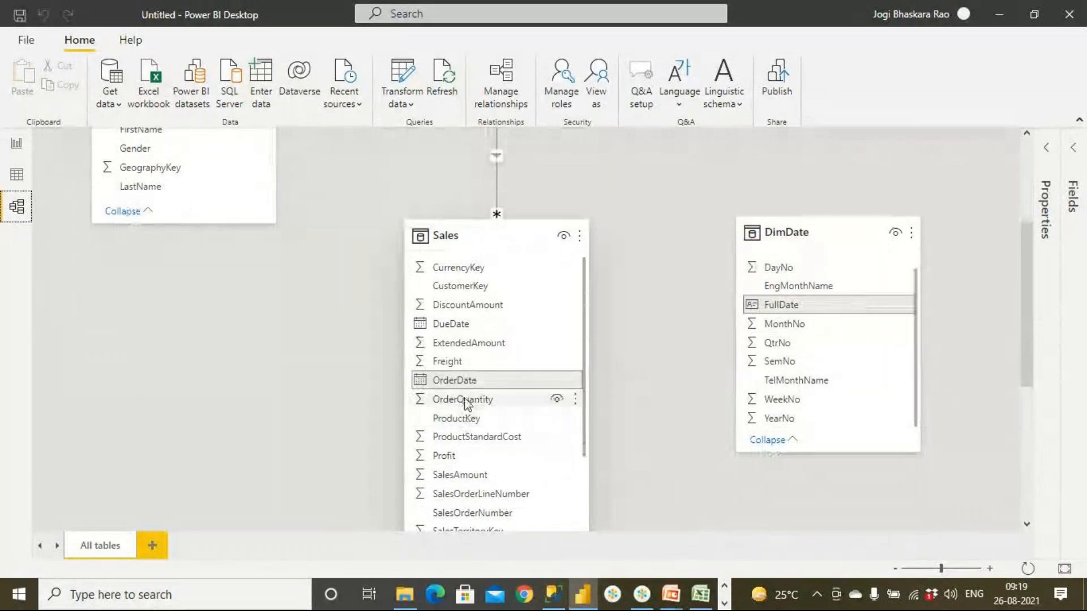
{"action": "left_click_drag", "start_coordinate": [465, 385], "coordinate": [813, 311]}
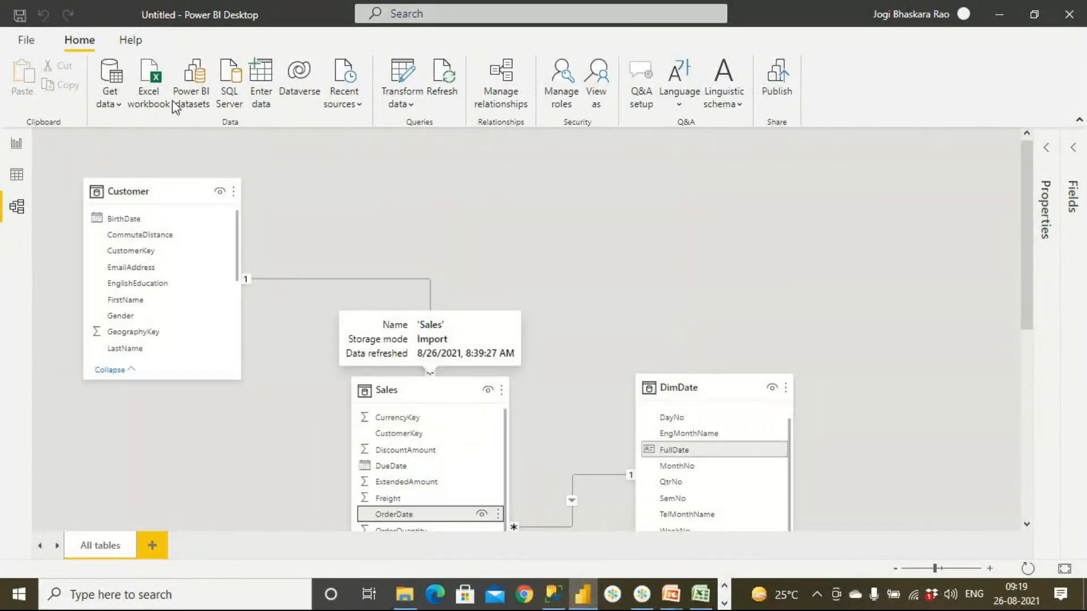
- Return to the report page and shrink the yearly sales table visual to fit closely around its data
{"action": "left_click", "coordinate": [17, 146]}
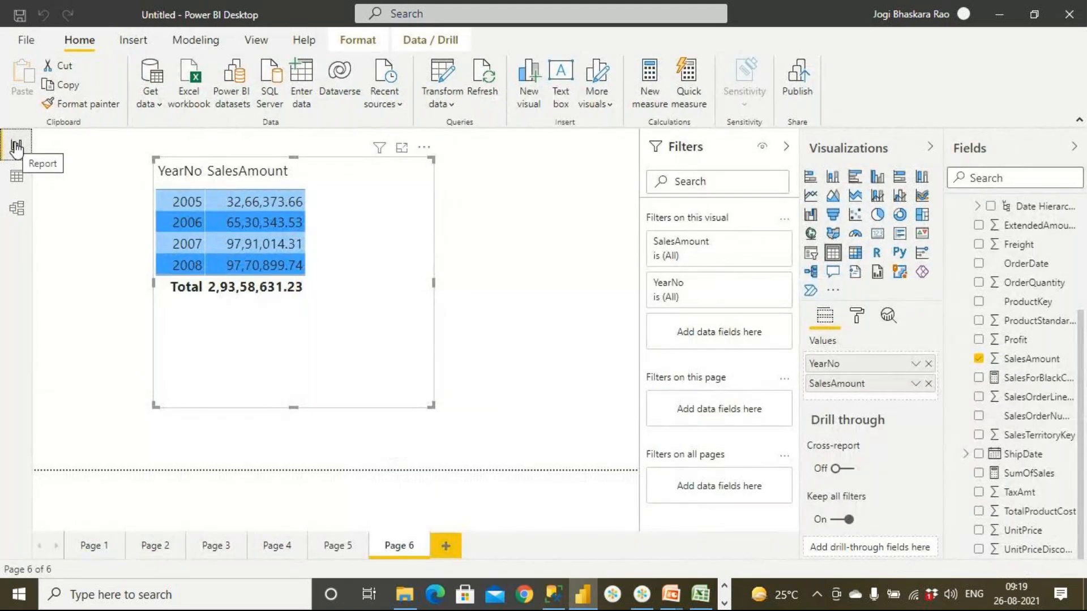
{"action": "left_click_drag", "start_coordinate": [432, 407], "coordinate": [317, 334]}
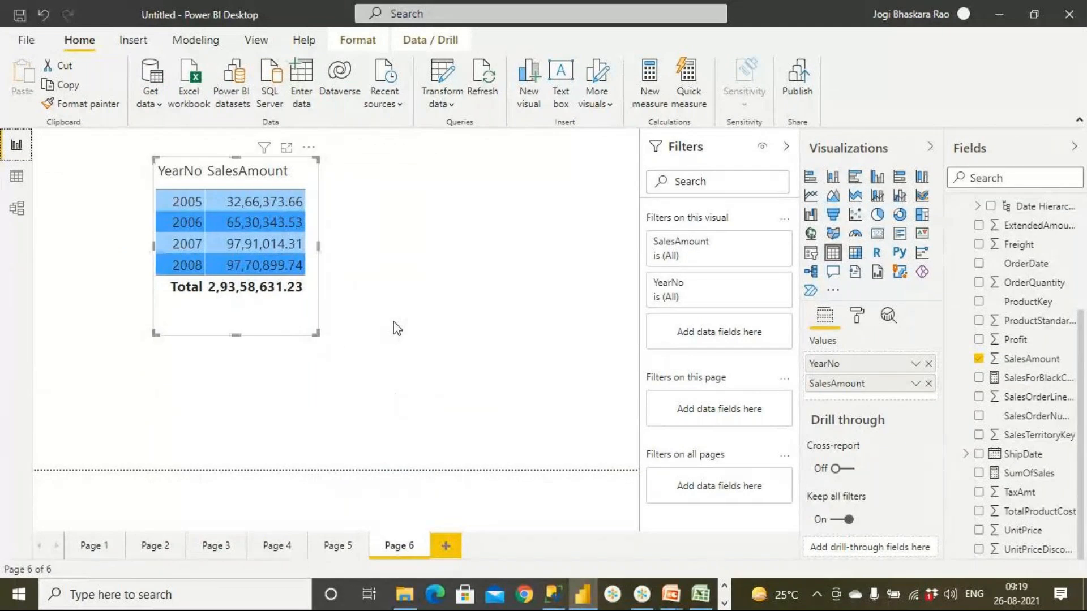
{"action": "left_click", "coordinate": [394, 324]}
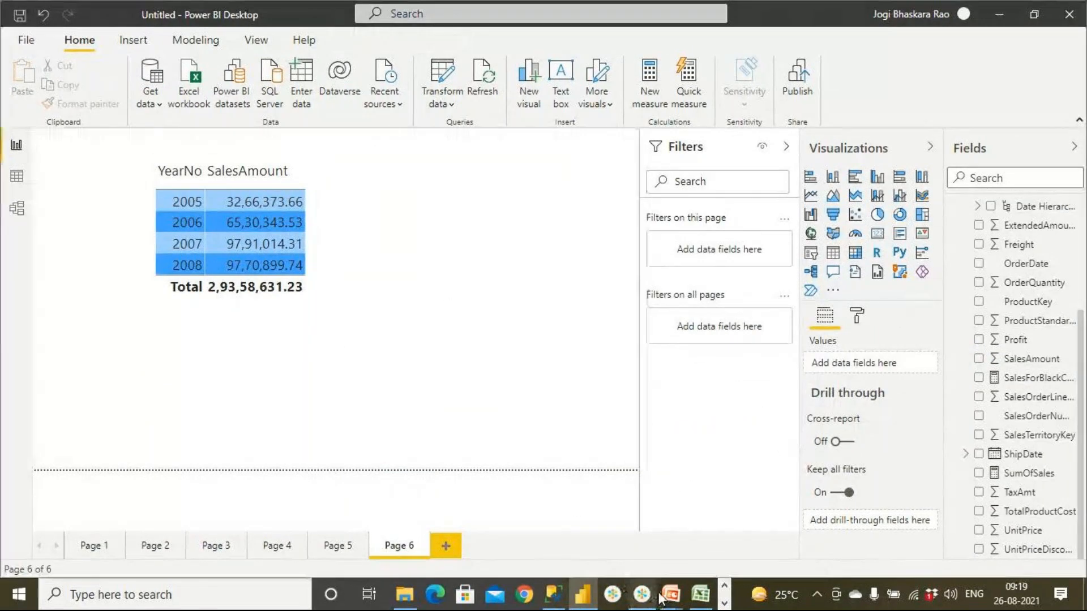
- Switch to the Adv Works RetailData workbook in Excel and compare the OrderDate and ShipDate columns on the Sales sheet
{"action": "left_click", "coordinate": [701, 595]}
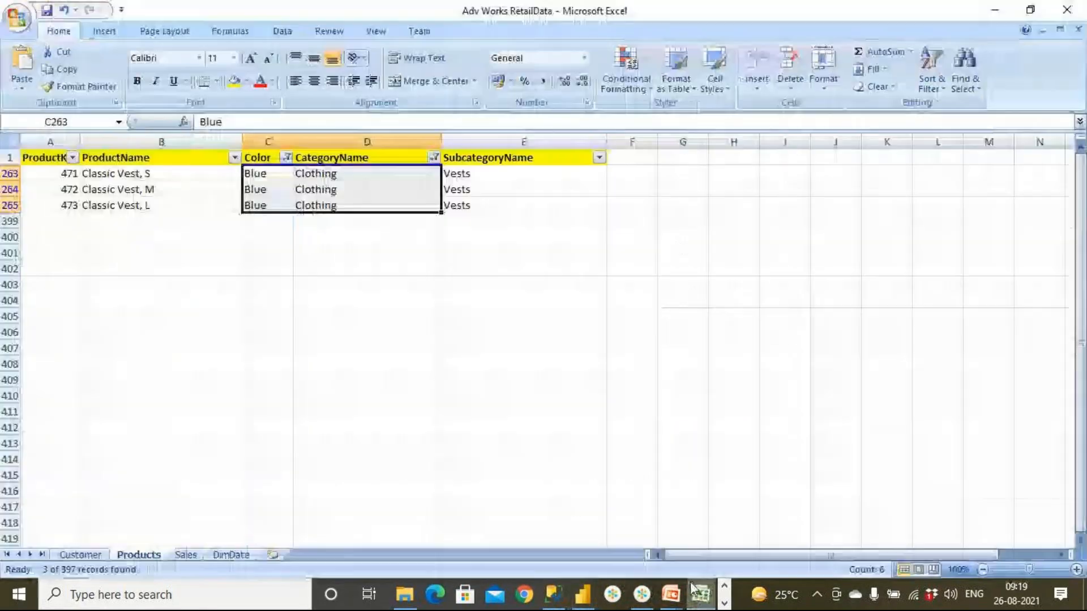
{"action": "left_click", "coordinate": [185, 555]}
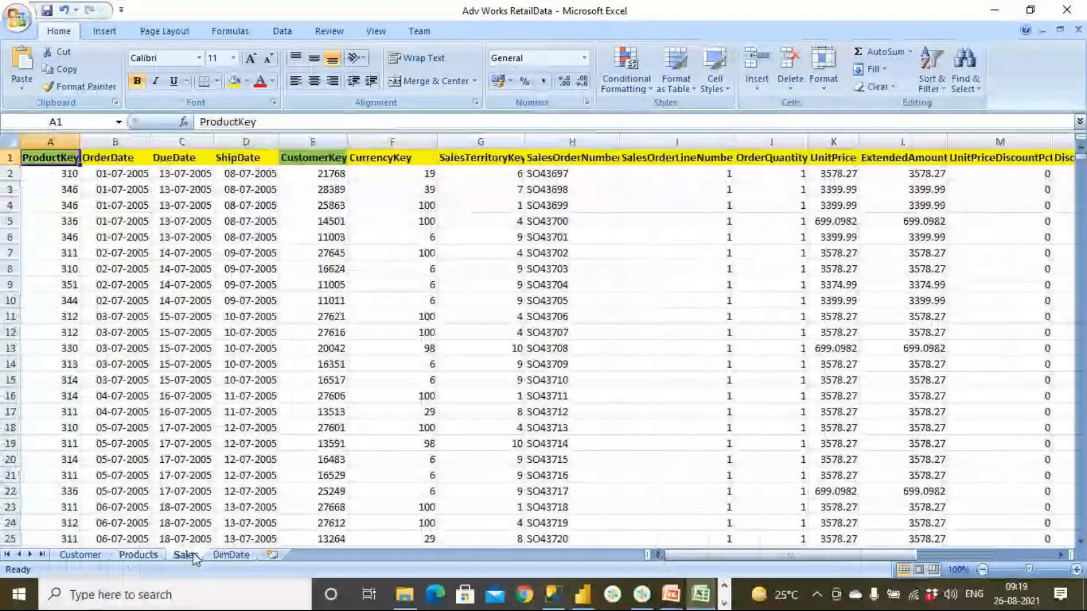
{"action": "left_click_drag", "start_coordinate": [115, 158], "coordinate": [146, 321]}
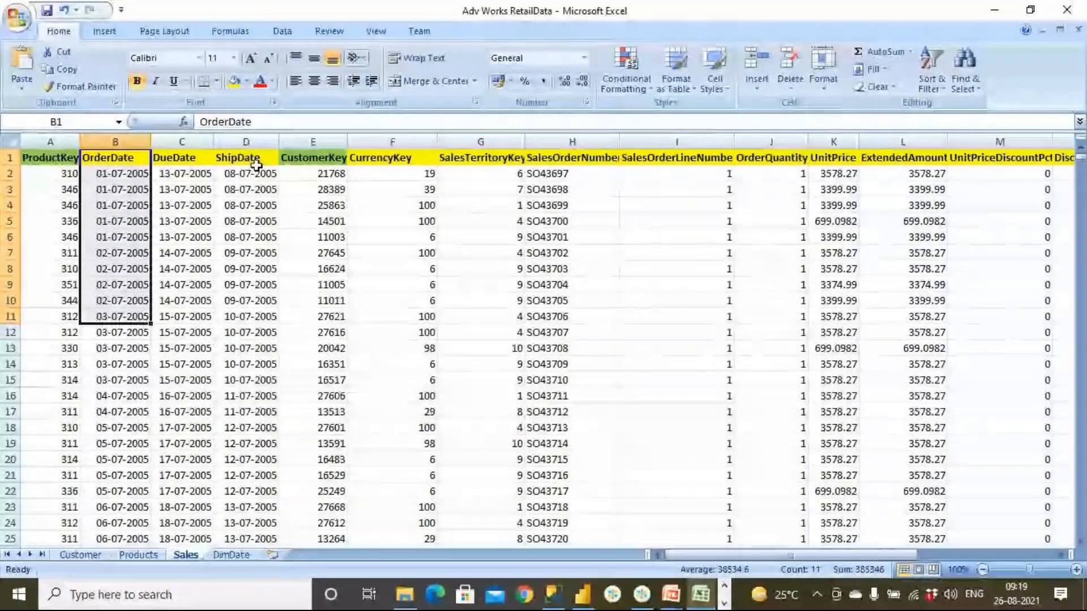
{"action": "left_click_drag", "start_coordinate": [256, 165], "coordinate": [258, 302]}
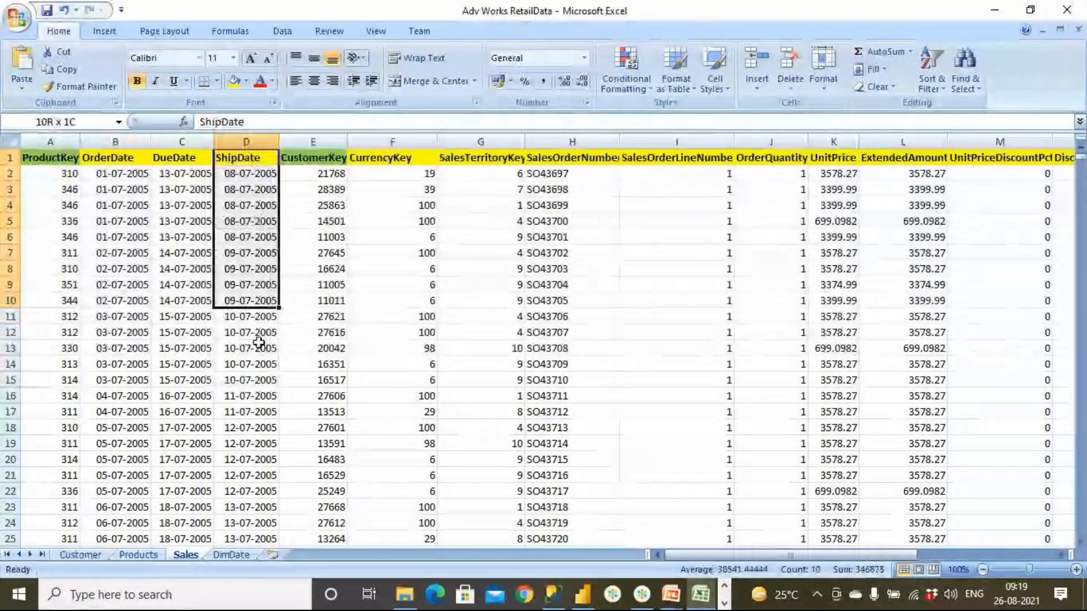
{"action": "left_click", "coordinate": [113, 174]}
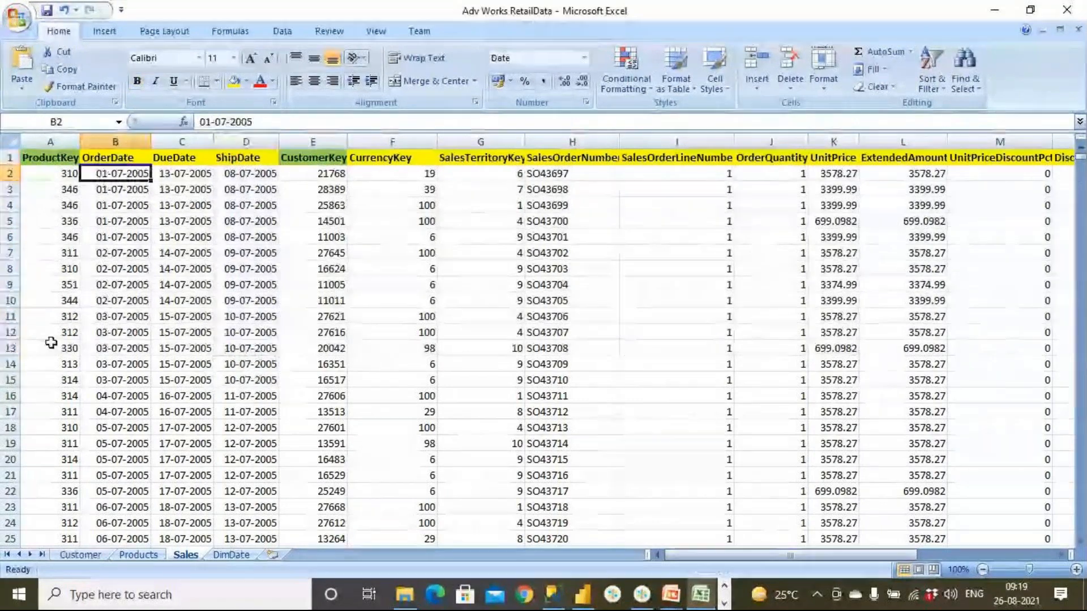
{"action": "key", "text": "Right"}
{"action": "key", "text": "Right"}
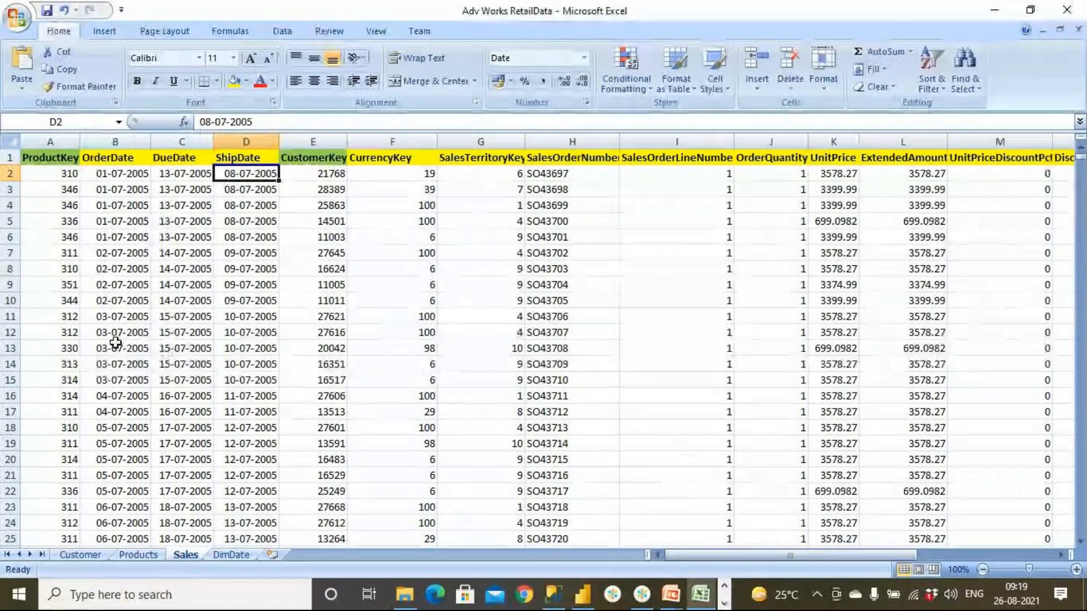
{"action": "left_click_drag", "start_coordinate": [113, 157], "coordinate": [112, 359]}
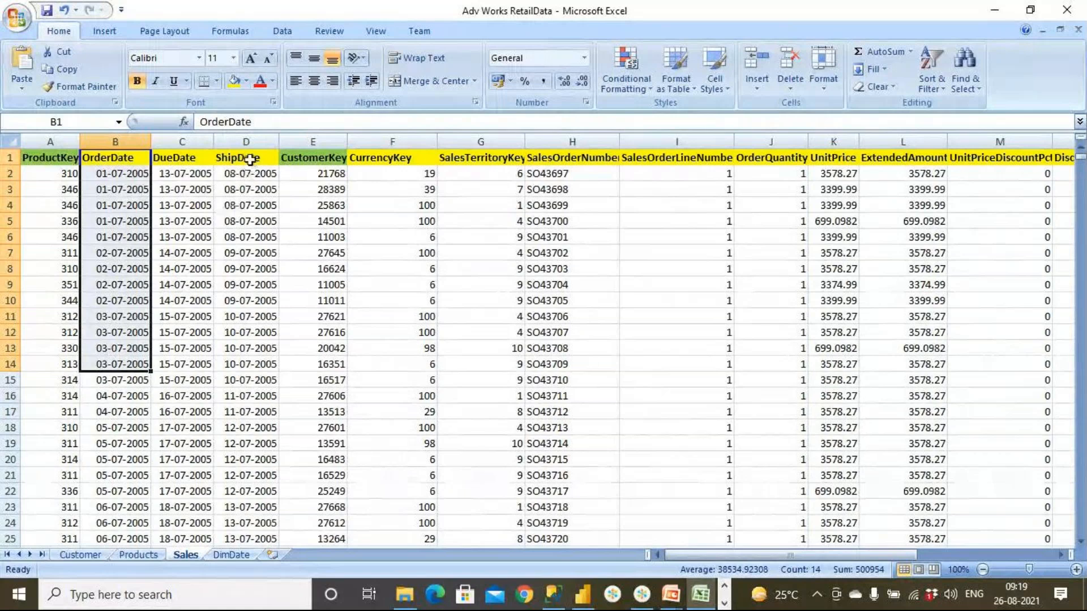
{"action": "left_click_drag", "start_coordinate": [249, 160], "coordinate": [250, 246]}
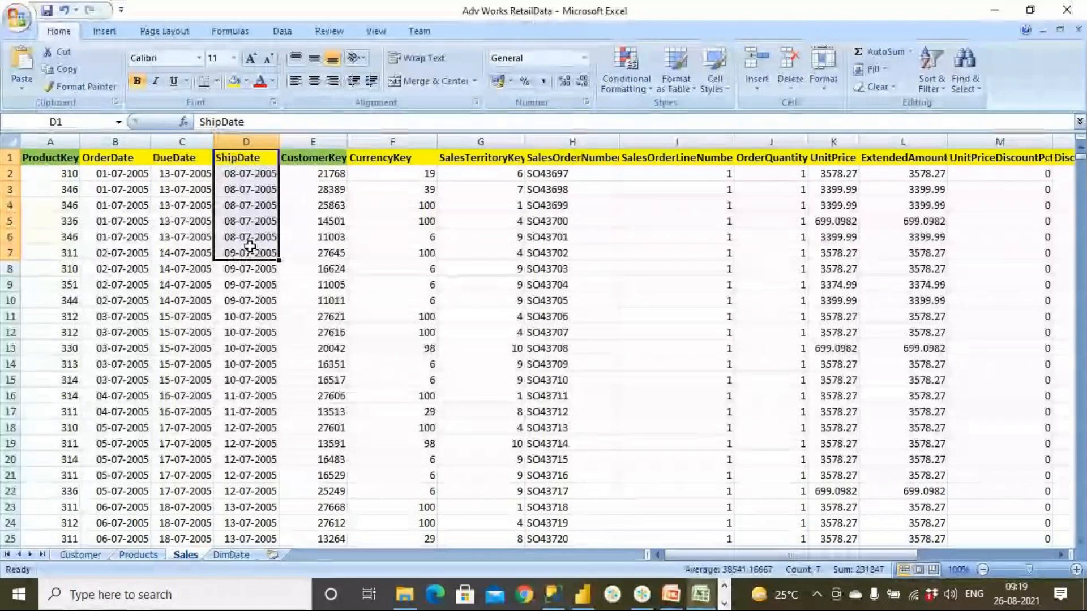
- Switch back to Power BI Desktop and relate ShipDate in Sales to FullDate in DimDate in the model diagram
{"action": "left_click", "coordinate": [585, 601]}
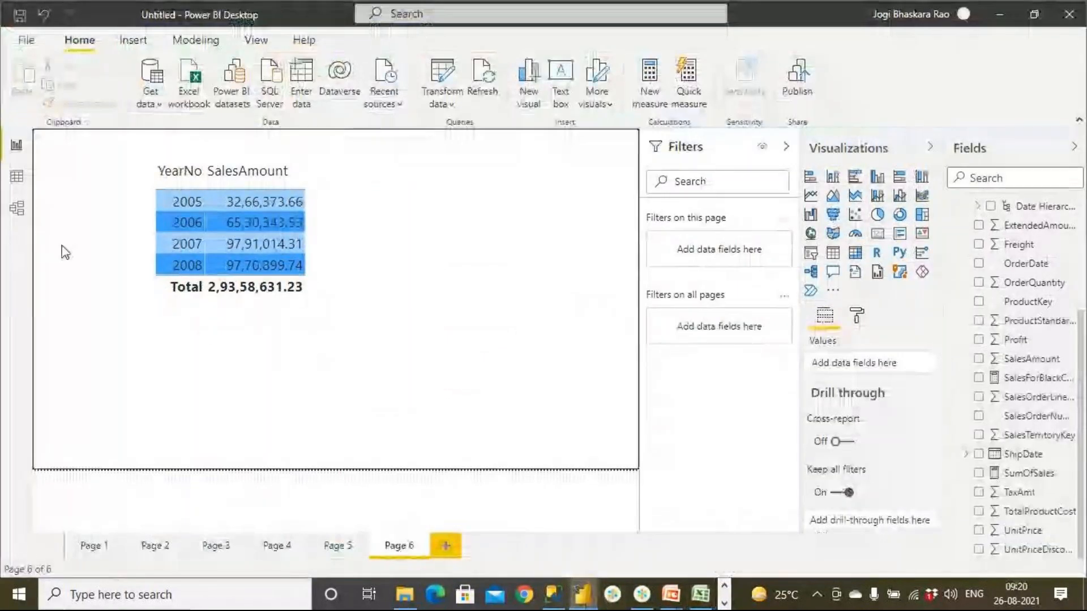
{"action": "left_click", "coordinate": [17, 209]}
{"action": "scroll", "coordinate": [333, 433], "scroll_direction": "down", "scroll_amount": 3}
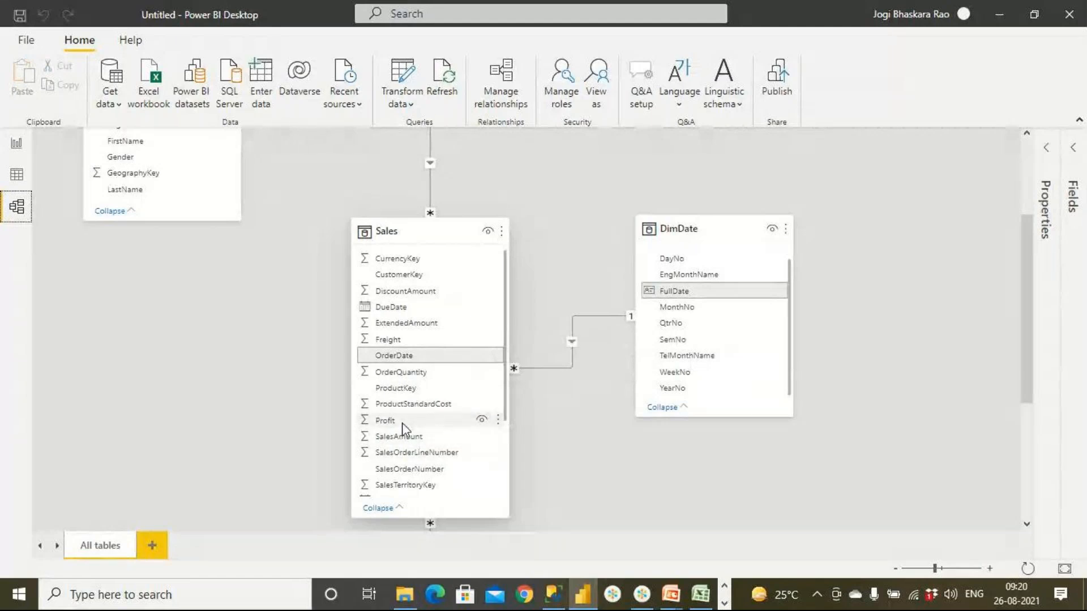
{"action": "left_click_drag", "start_coordinate": [935, 568], "coordinate": [940, 568]}
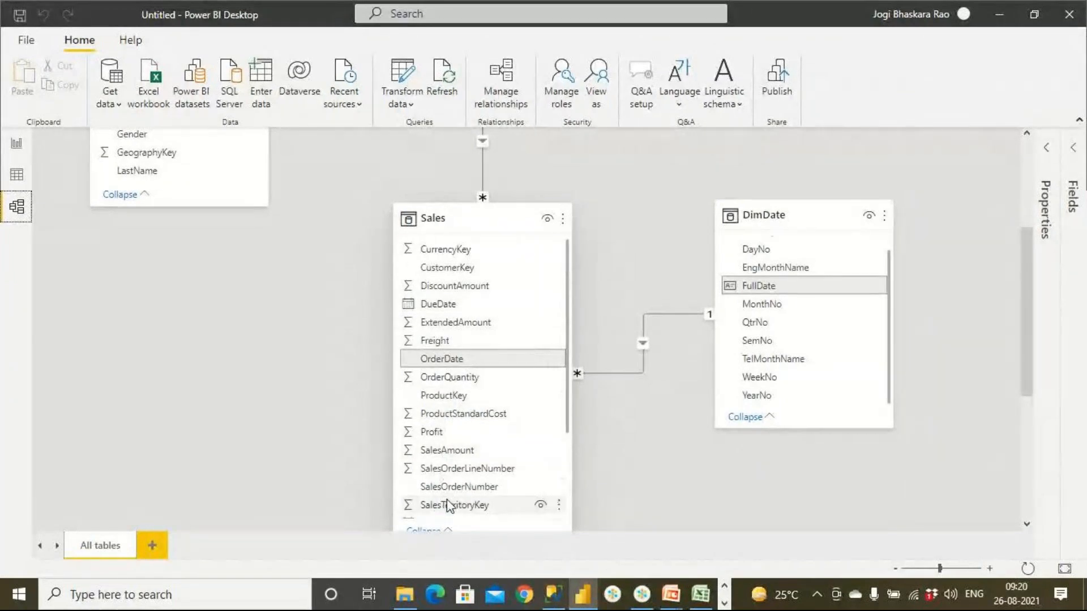
{"action": "scroll", "coordinate": [449, 504], "scroll_direction": "down", "scroll_amount": 3}
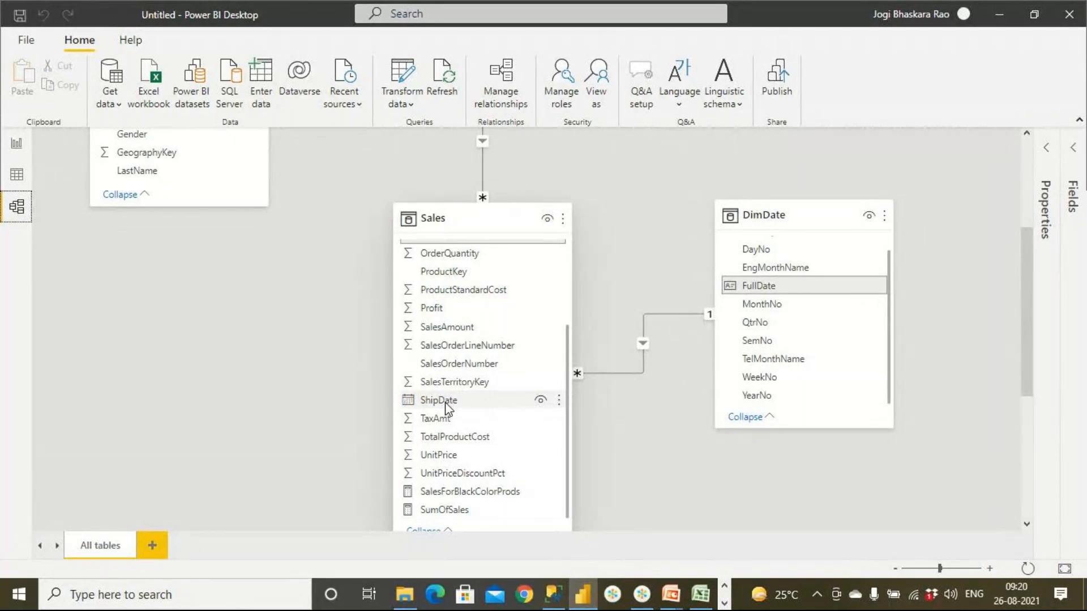
{"action": "left_click_drag", "start_coordinate": [449, 400], "coordinate": [786, 294]}
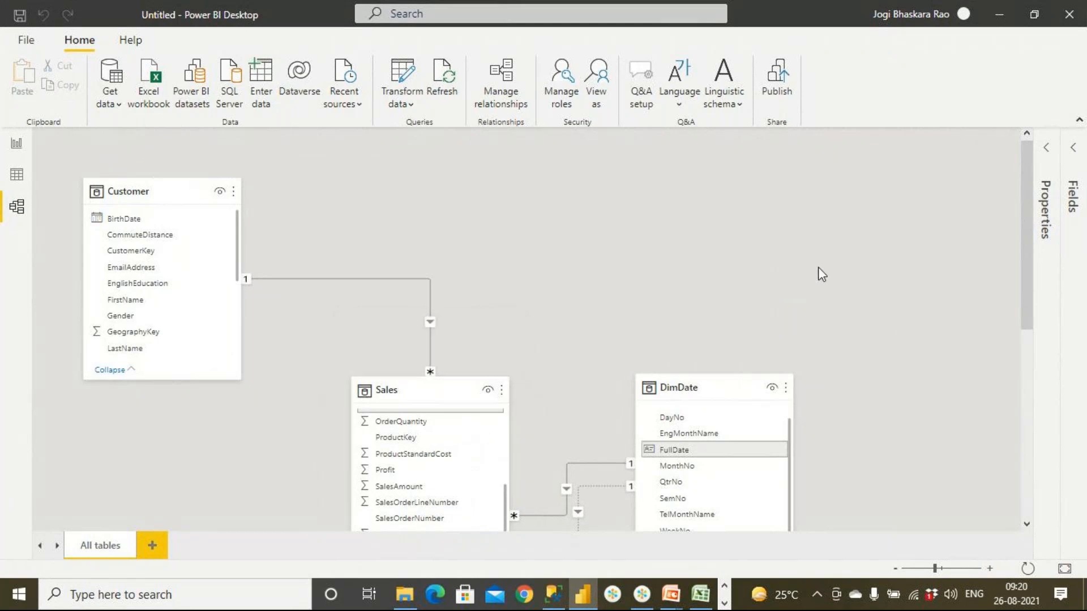
- Examine the new ShipDate relationship line and review which relationships are active in the list of all relationships
{"action": "scroll", "coordinate": [819, 272], "scroll_direction": "down", "scroll_amount": 5}
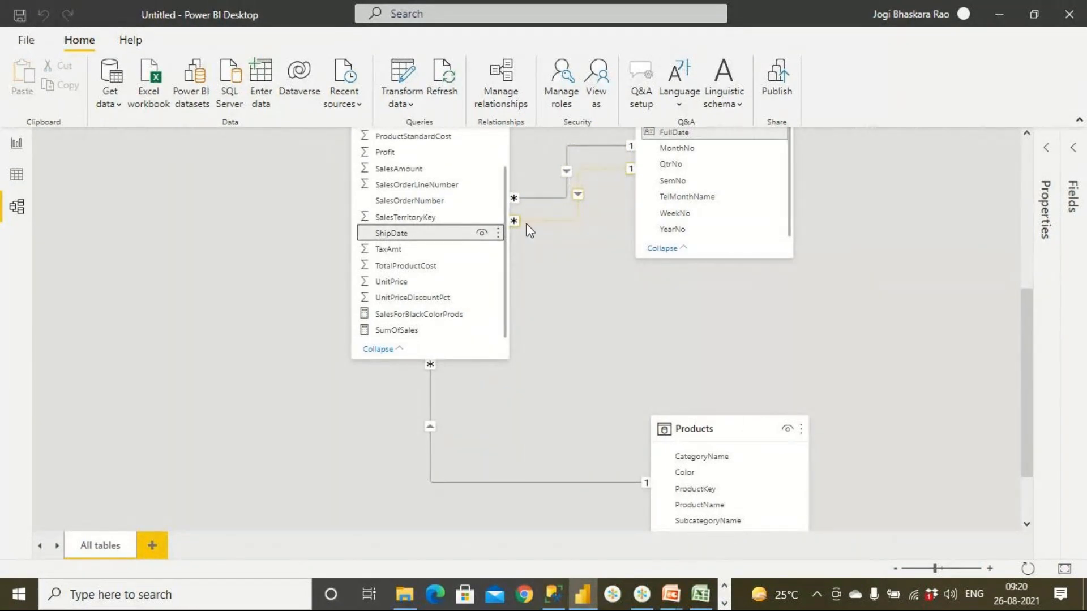
{"action": "left_click", "coordinate": [501, 101]}
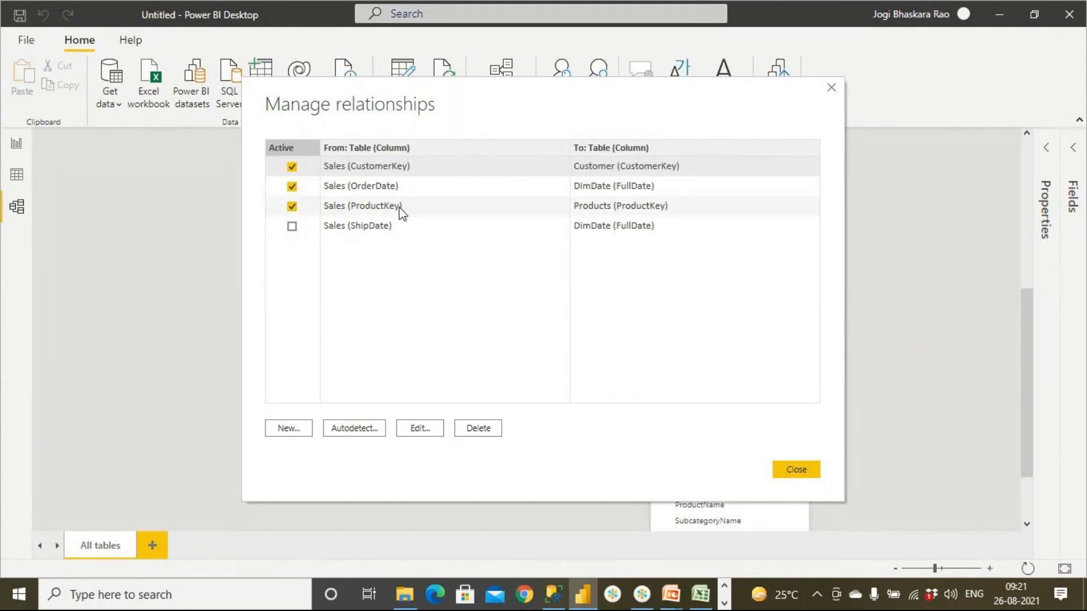
{"action": "left_click", "coordinate": [805, 473]}
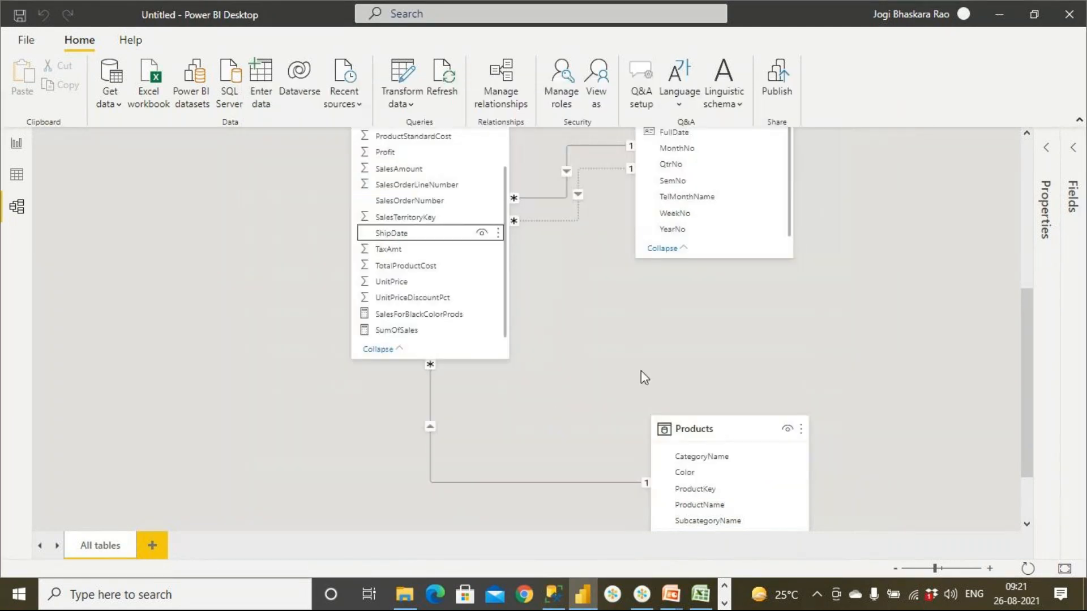
- Delete the Customer and Products tables from the model in the data view
{"action": "left_click", "coordinate": [16, 175]}
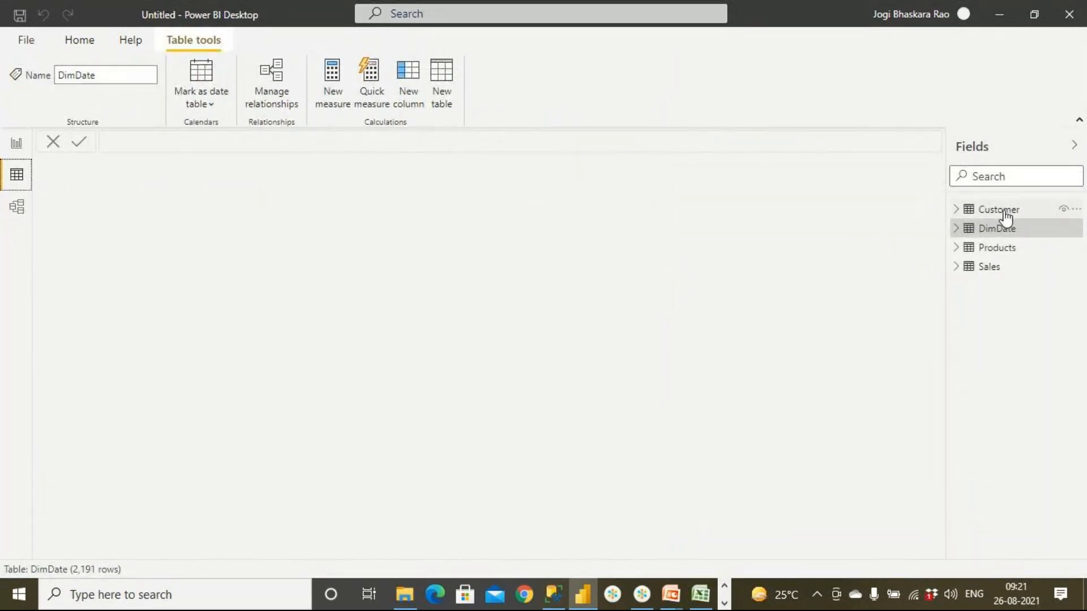
{"action": "right_click", "coordinate": [1002, 212]}
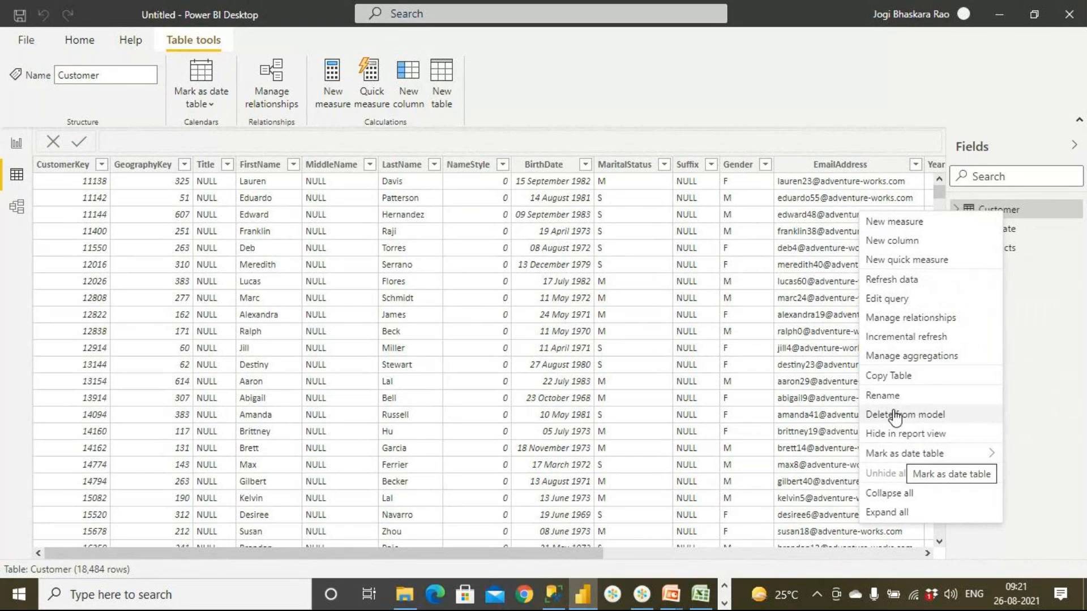
{"action": "left_click", "coordinate": [894, 416]}
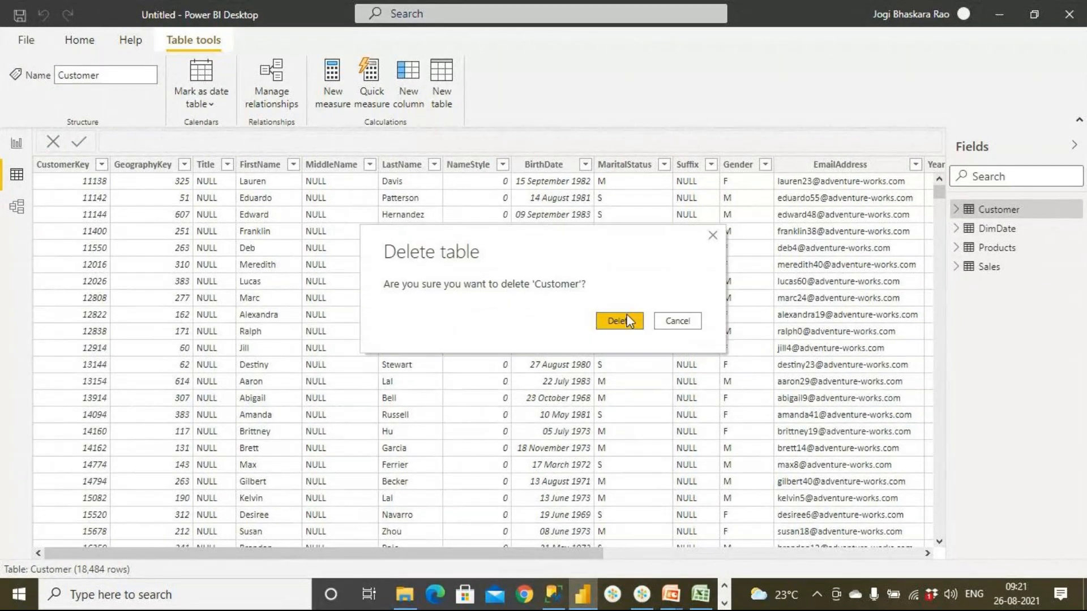
{"action": "left_click", "coordinate": [626, 315]}
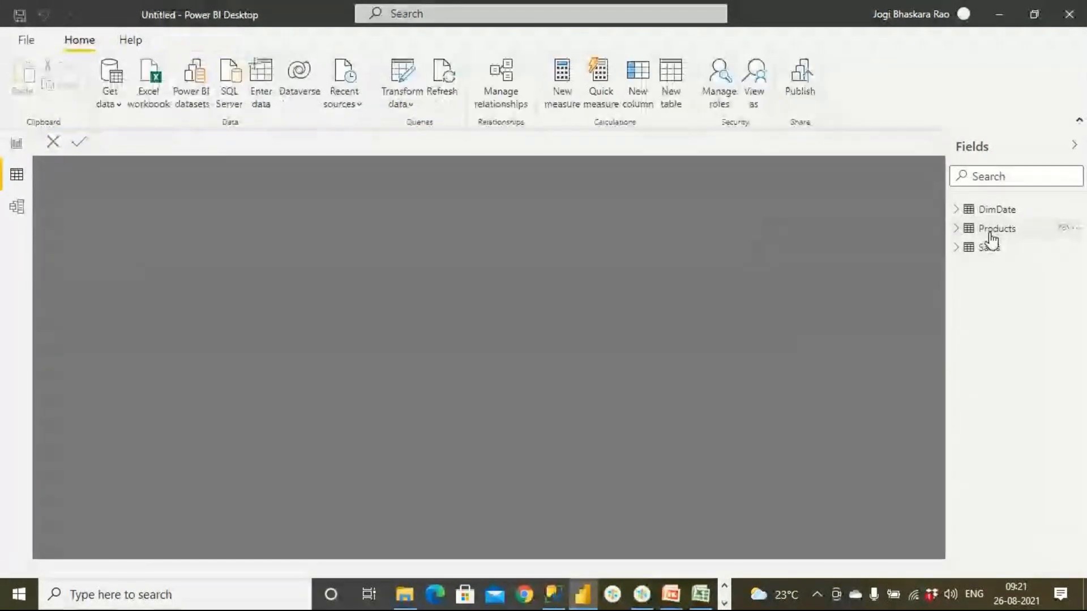
{"action": "right_click", "coordinate": [991, 230]}
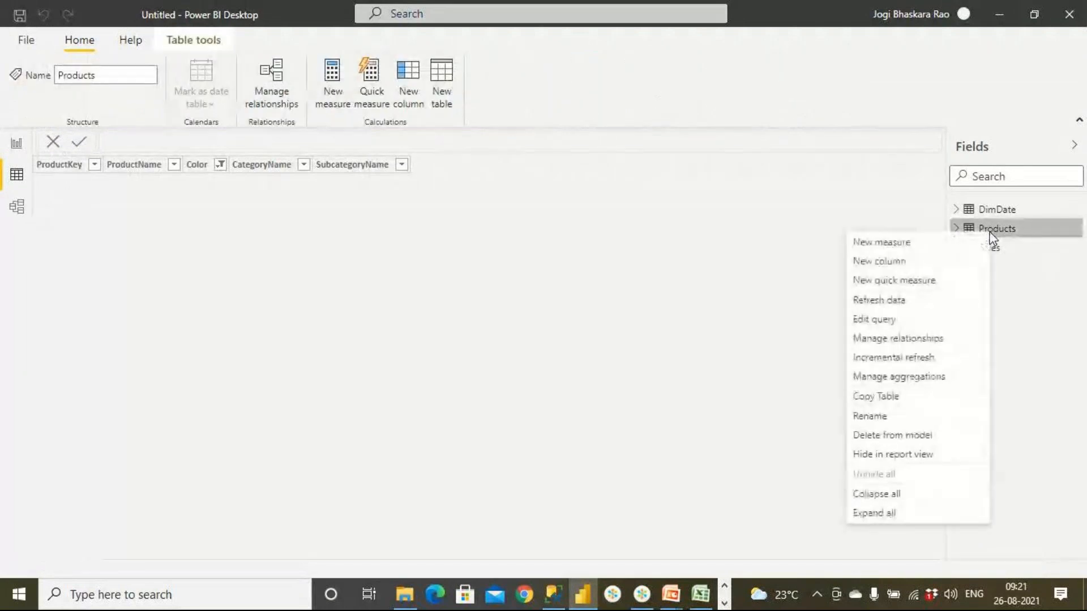
{"action": "left_click", "coordinate": [895, 436]}
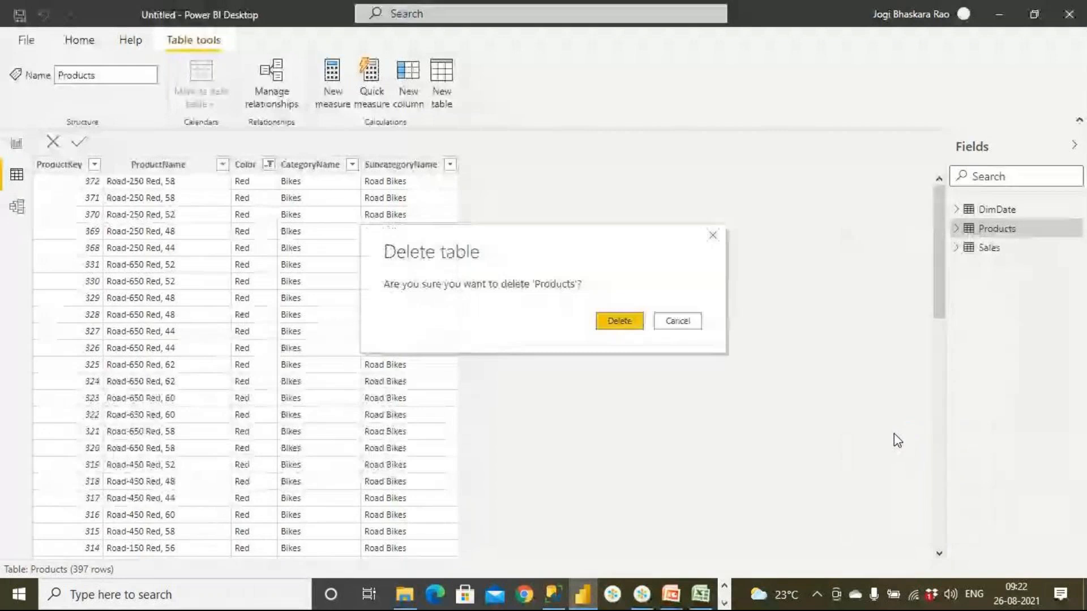
{"action": "left_click", "coordinate": [609, 324]}
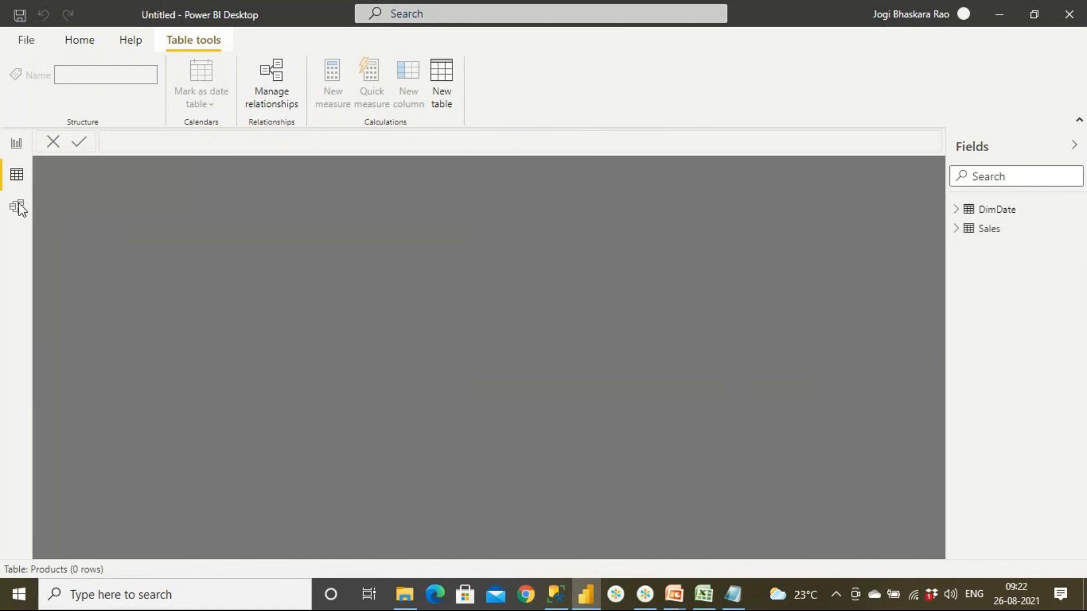
- Rearrange the Sales and DimDate tables side by side in the model diagram and enlarge the view of their two relationships
{"action": "left_click", "coordinate": [19, 207]}
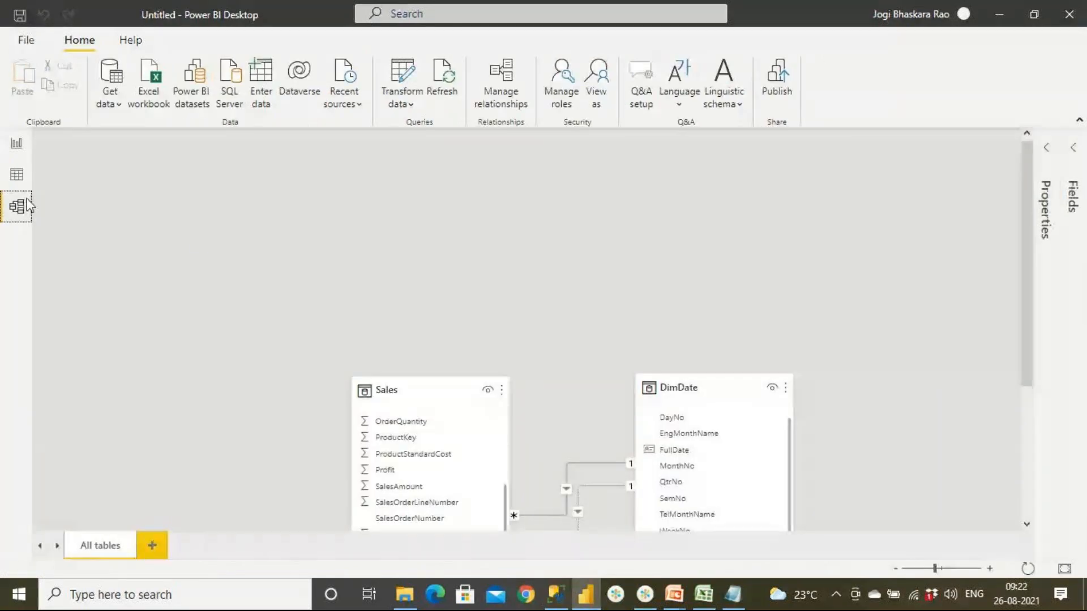
{"action": "left_click_drag", "start_coordinate": [413, 380], "coordinate": [322, 267]}
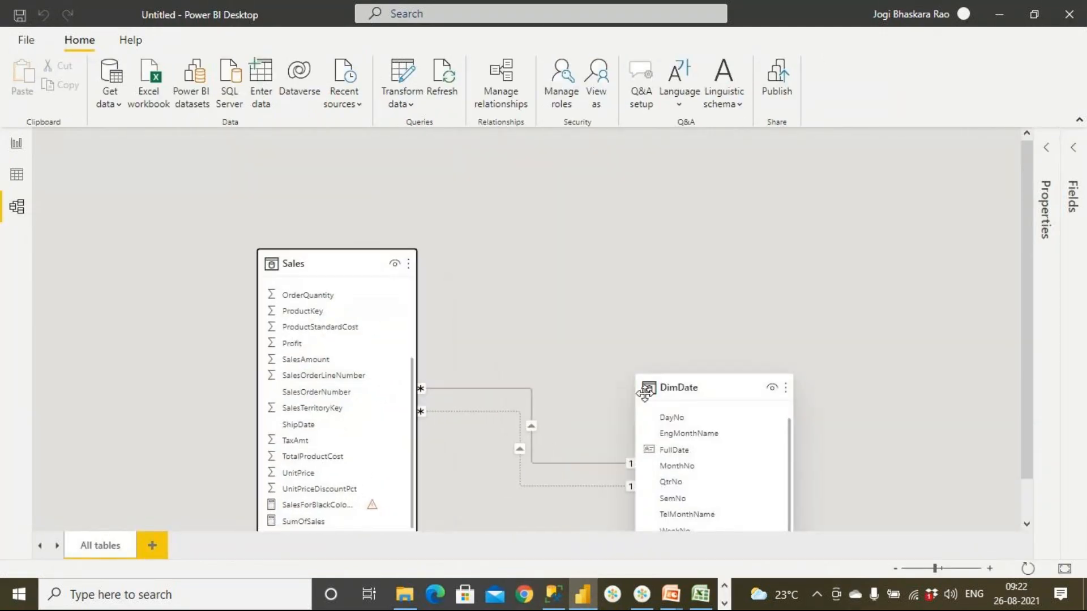
{"action": "left_click_drag", "start_coordinate": [716, 389], "coordinate": [796, 288]}
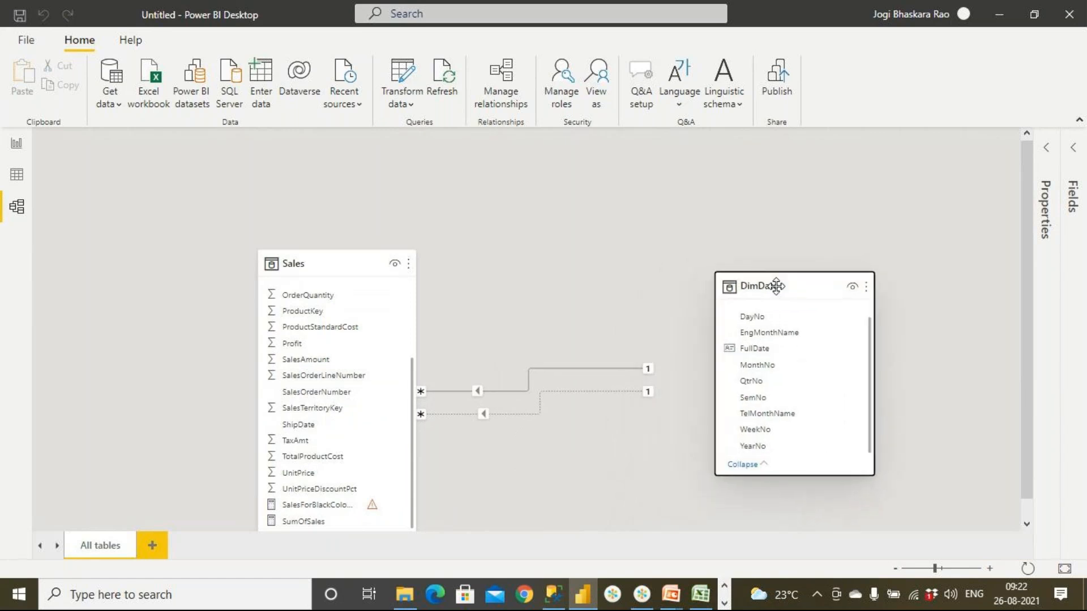
{"action": "left_click", "coordinate": [362, 258]}
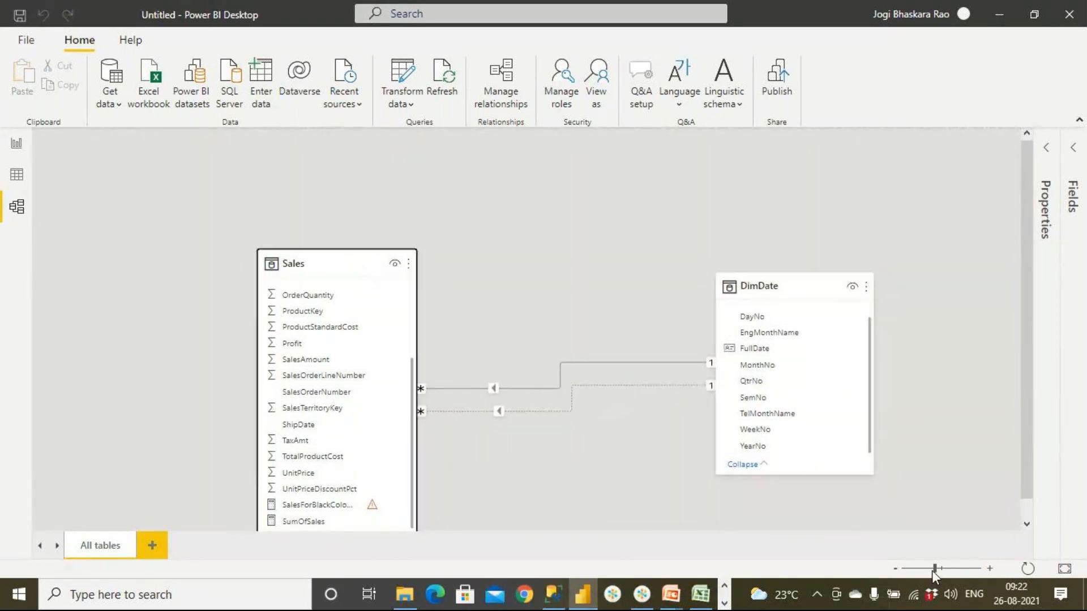
{"action": "left_click_drag", "start_coordinate": [935, 569], "coordinate": [932, 569]}
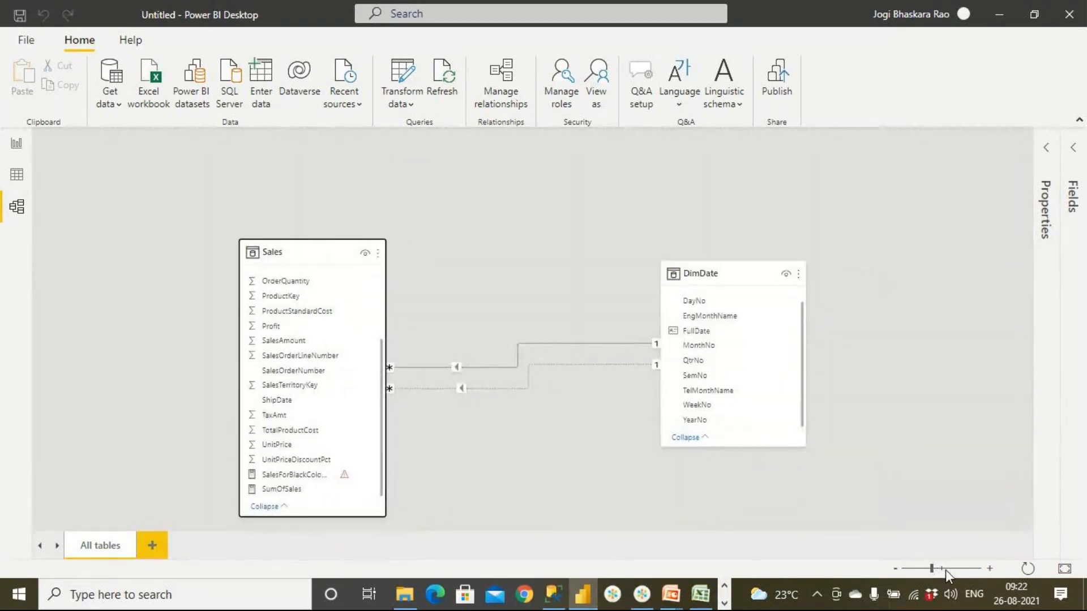
{"action": "left_click", "coordinate": [945, 570]}
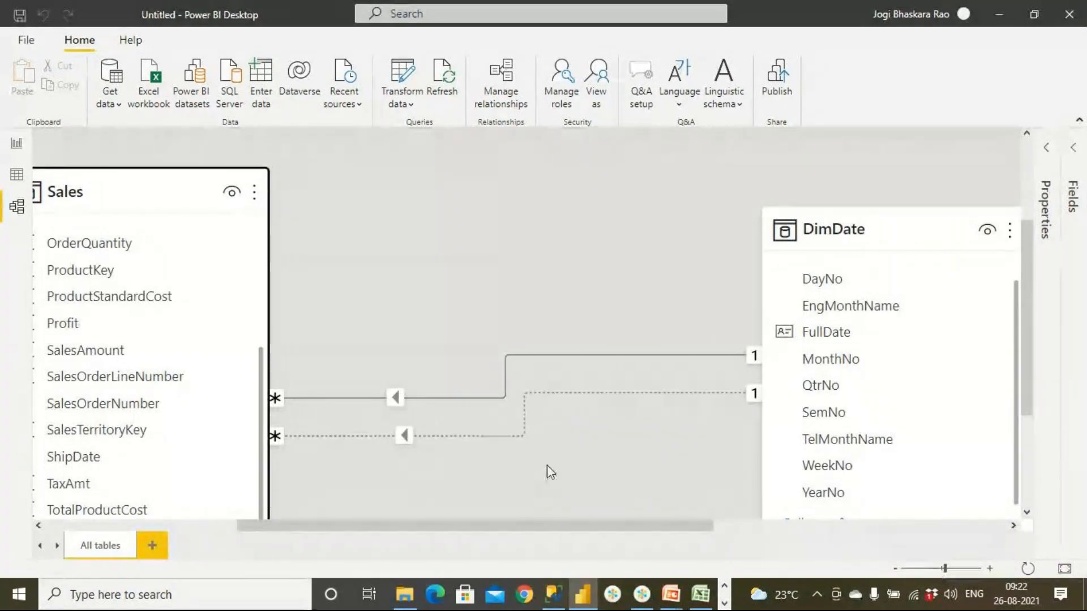
{"action": "left_click_drag", "start_coordinate": [351, 525], "coordinate": [351, 524]}
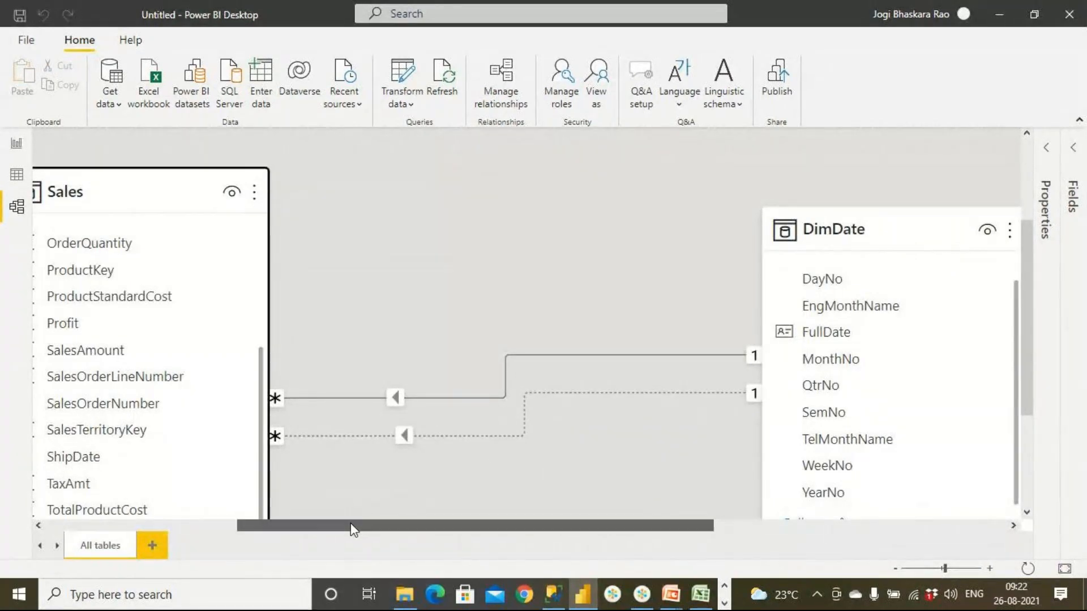
- Check the yearly table in the report and inspect the settings of the Sales OrderDate to DimDate FullDate relationship without changing them
{"action": "left_click", "coordinate": [17, 145]}
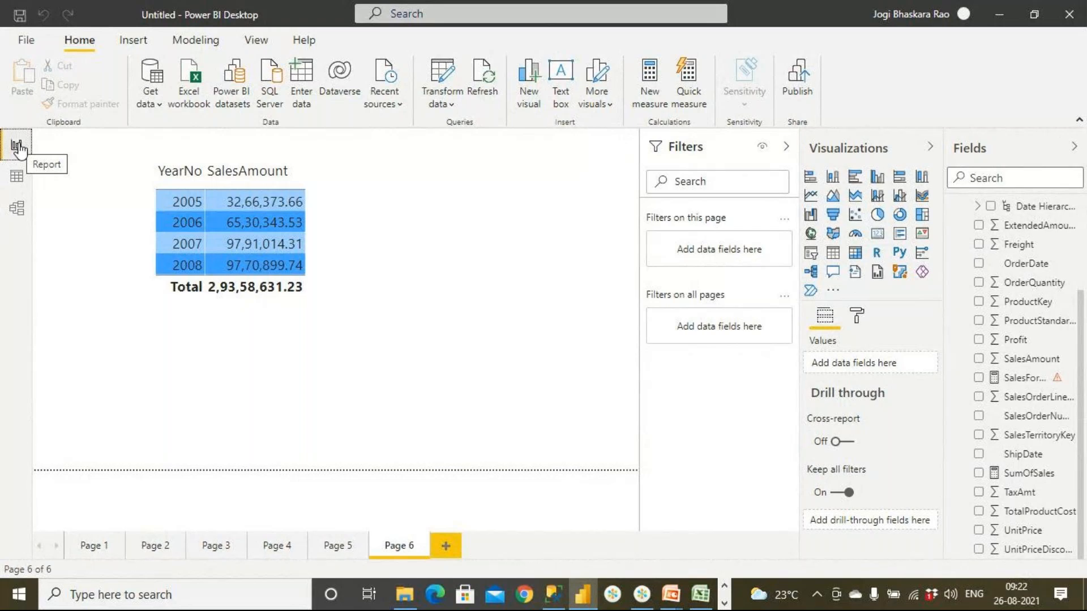
{"action": "left_click", "coordinate": [17, 208]}
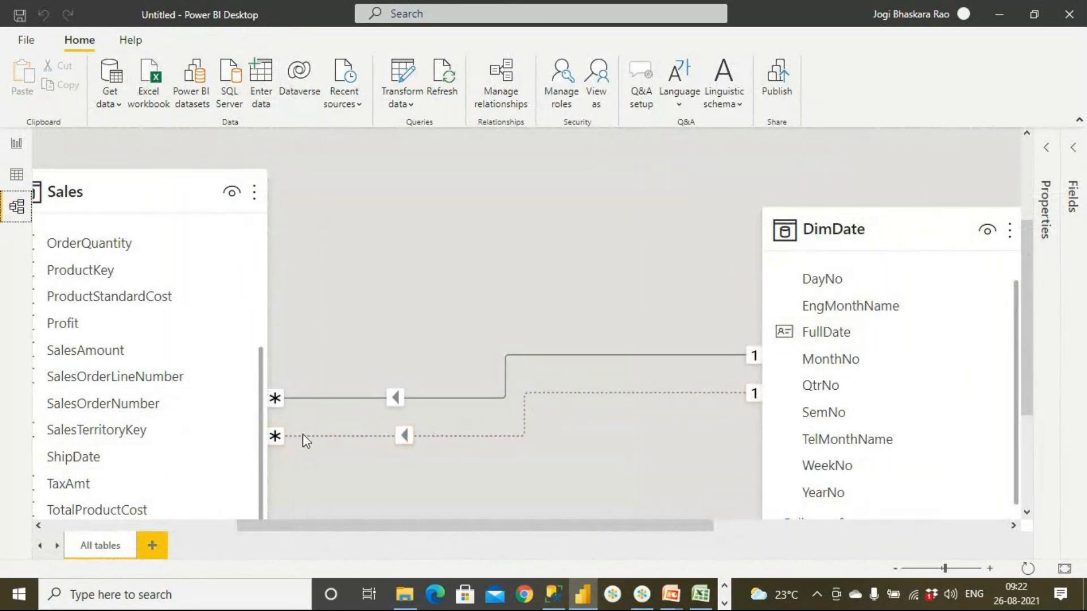
{"action": "left_click", "coordinate": [500, 102]}
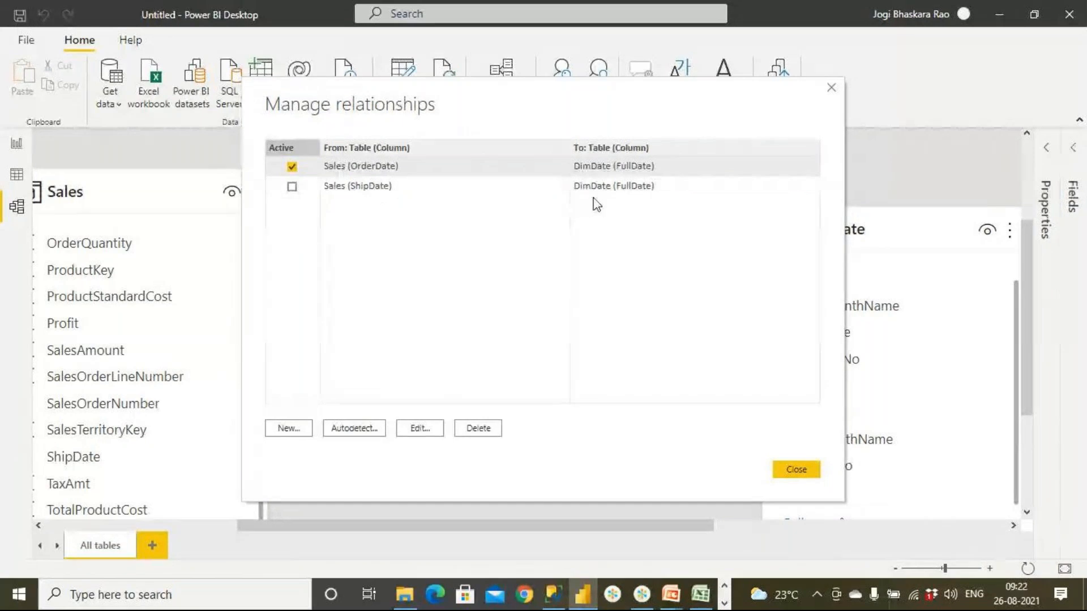
{"action": "left_click", "coordinate": [431, 428]}
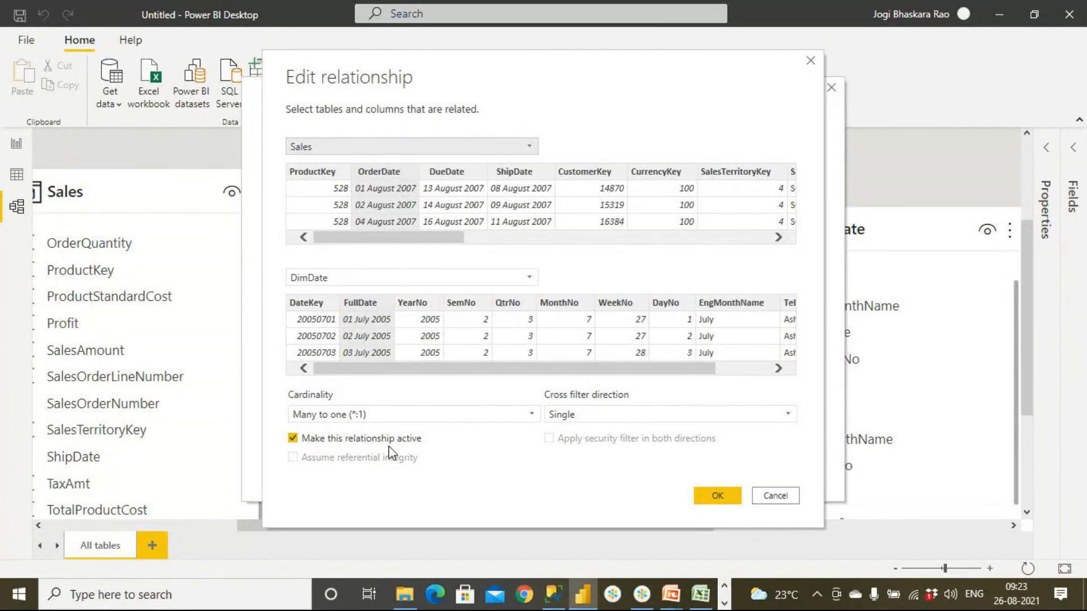
{"action": "left_click", "coordinate": [775, 495]}
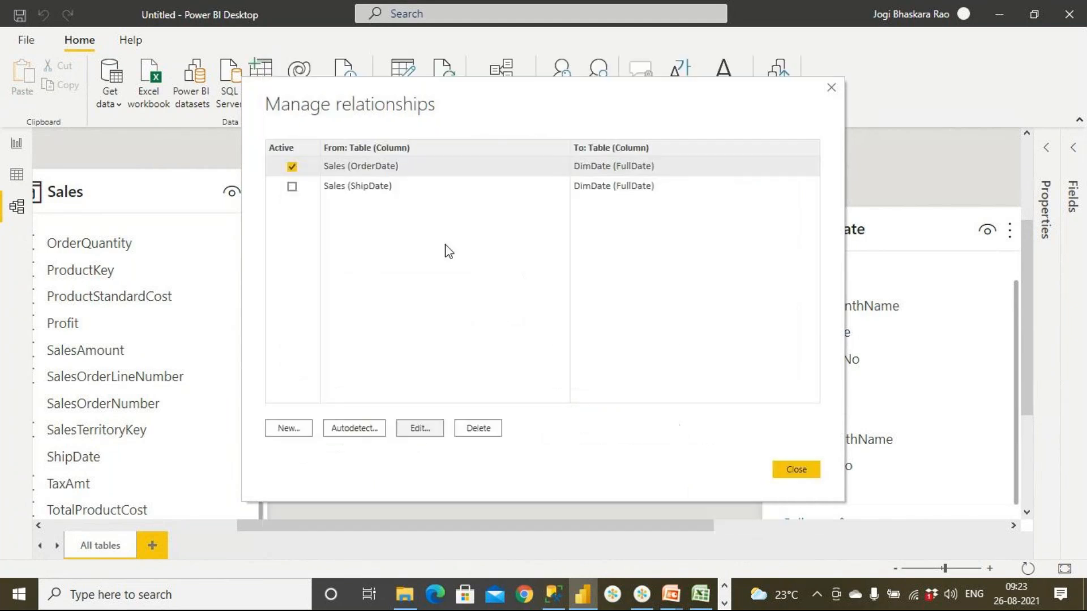
- Try to make the Sales ShipDate to DimDate FullDate relationship active in its relationship settings
{"action": "left_click", "coordinate": [383, 192]}
{"action": "left_click", "coordinate": [426, 430]}
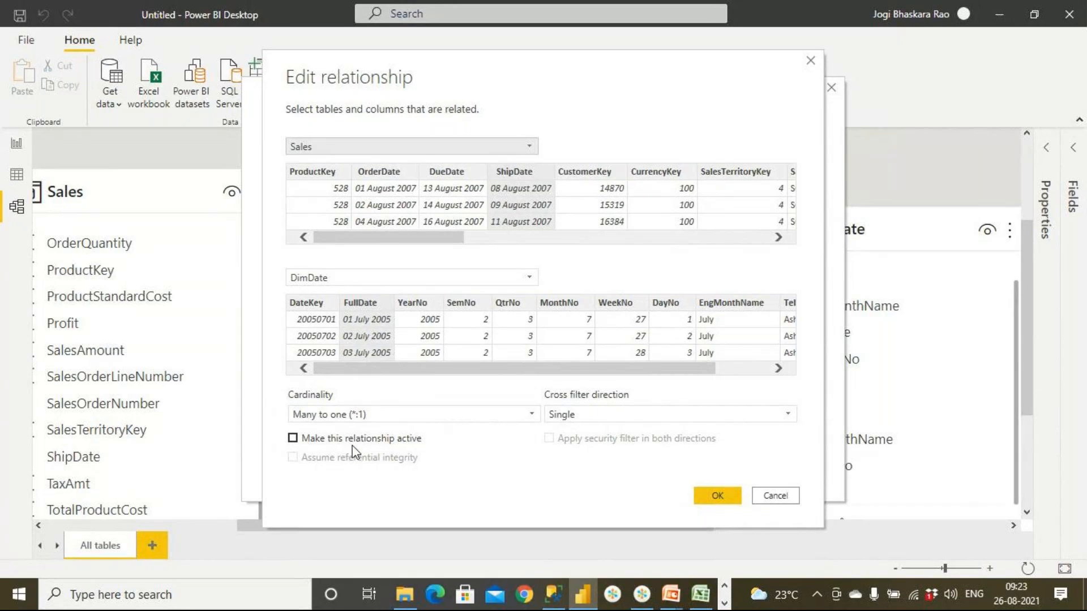
{"action": "left_click", "coordinate": [293, 439]}
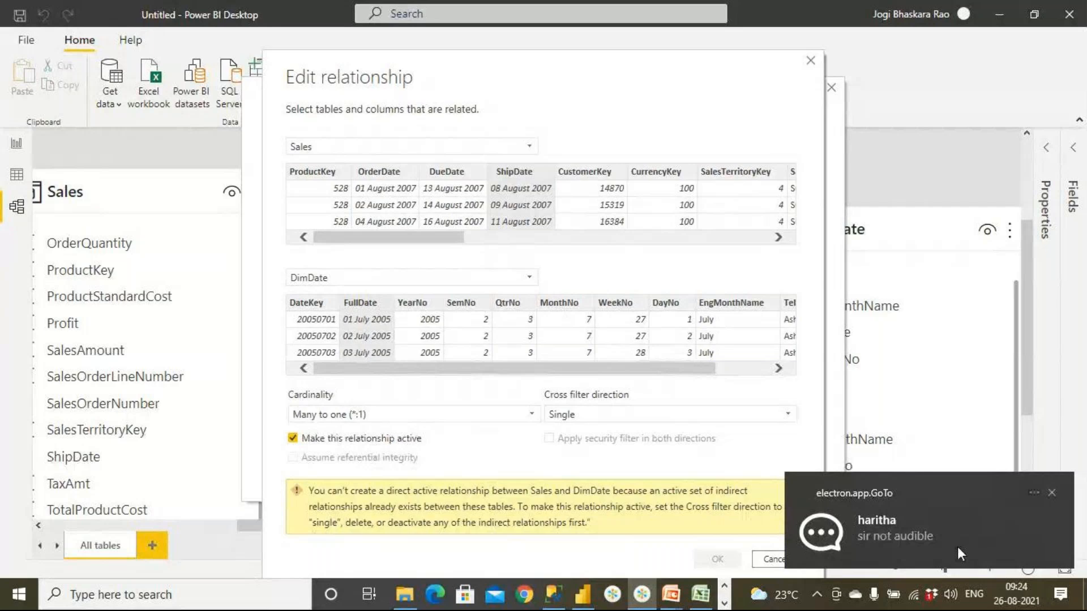
{"action": "left_click", "coordinate": [1052, 493]}
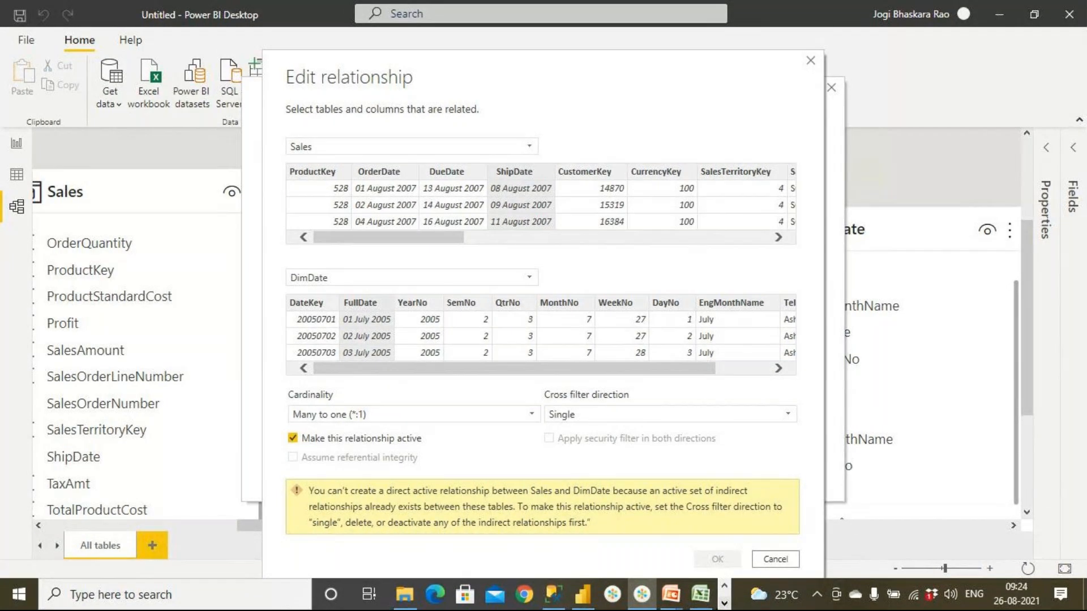
- Switch to the running PowerPoint slide show and review the UseRelationship() slide
{"action": "mouse_move", "coordinate": [668, 597]}
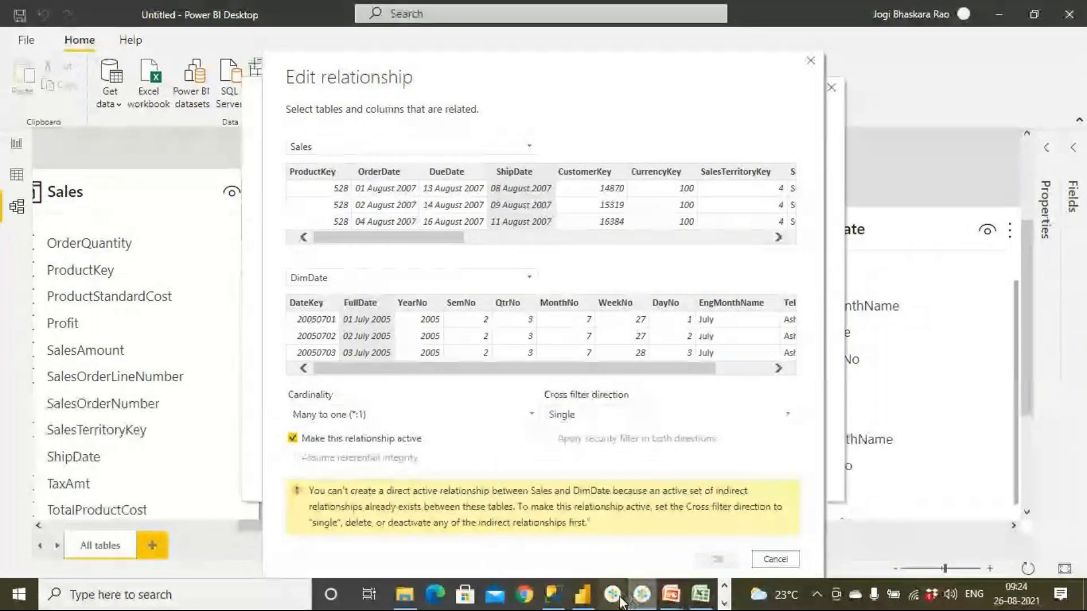
{"action": "mouse_move", "coordinate": [583, 601]}
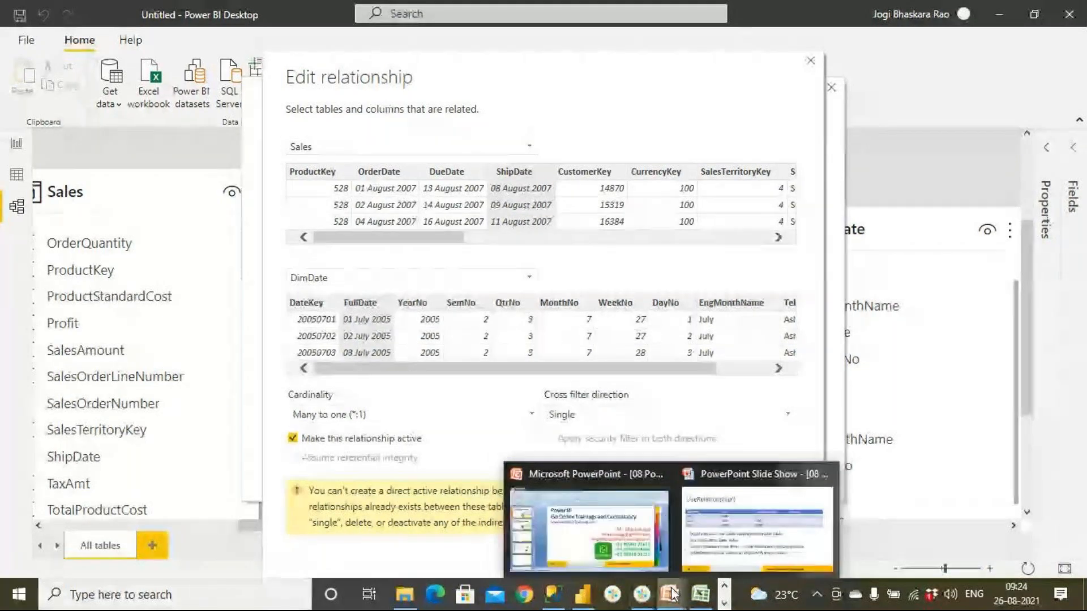
{"action": "left_click", "coordinate": [732, 546]}
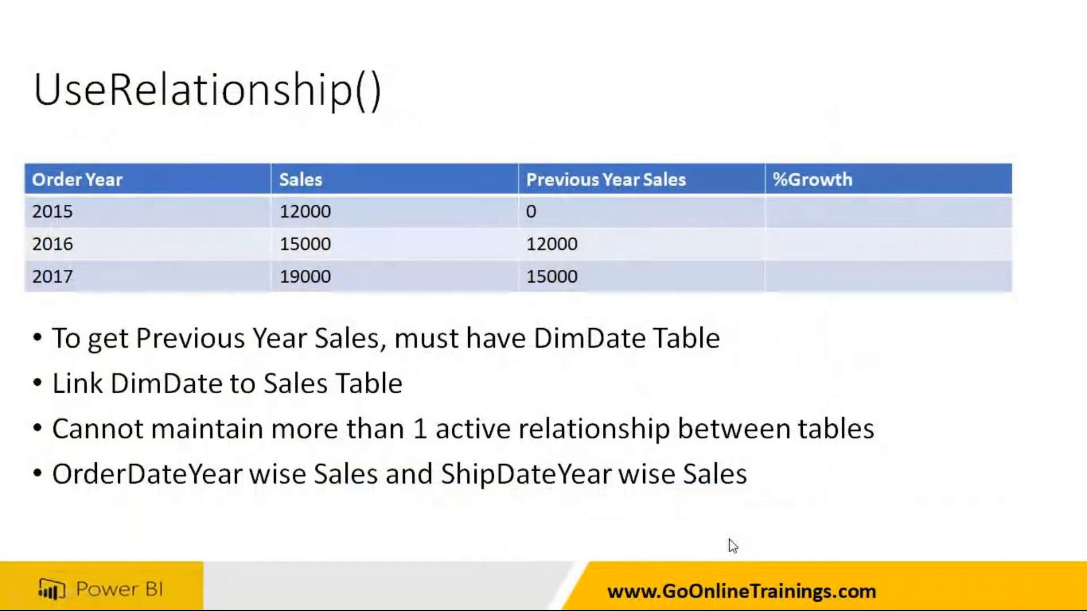
- Return the slide show to its opening contact slide and switch to the GoTo meeting app
{"action": "key", "text": "Escape"}
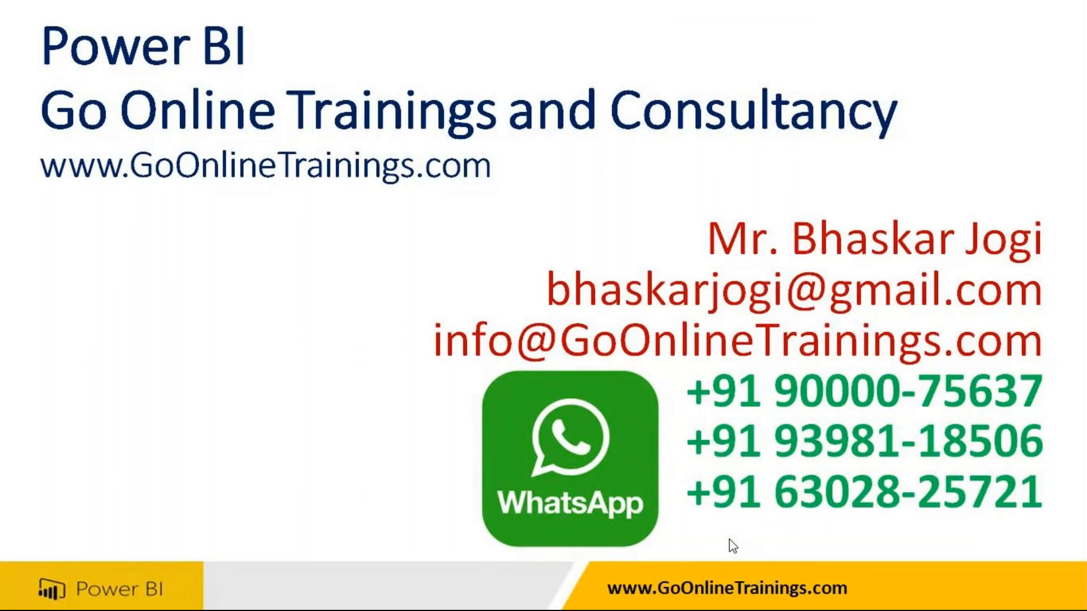
{"action": "key", "text": "super"}
{"action": "mouse_move", "coordinate": [682, 579]}
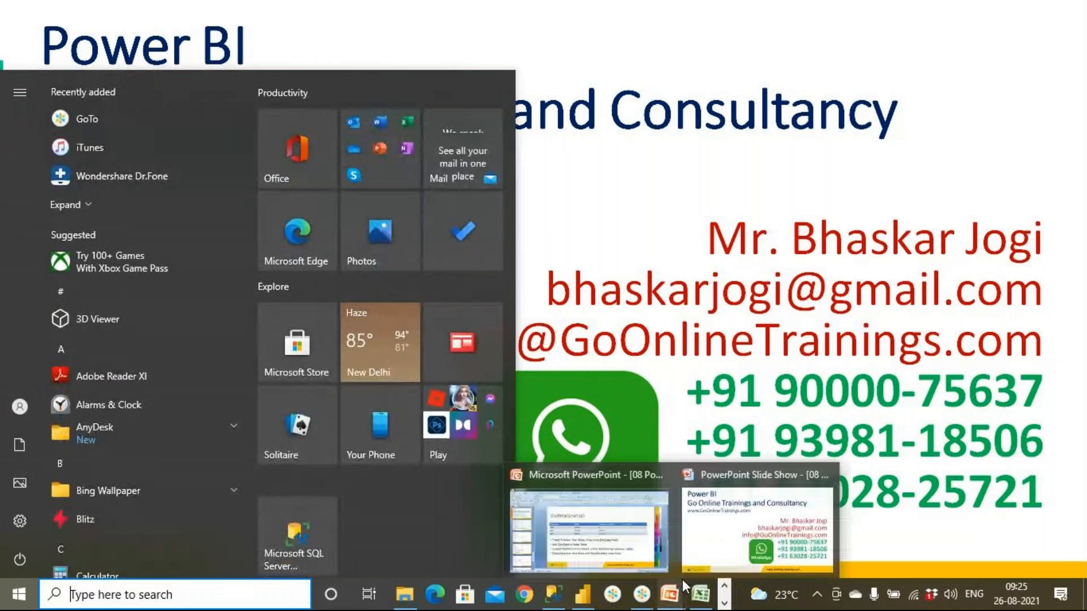
{"action": "left_click", "coordinate": [641, 596]}
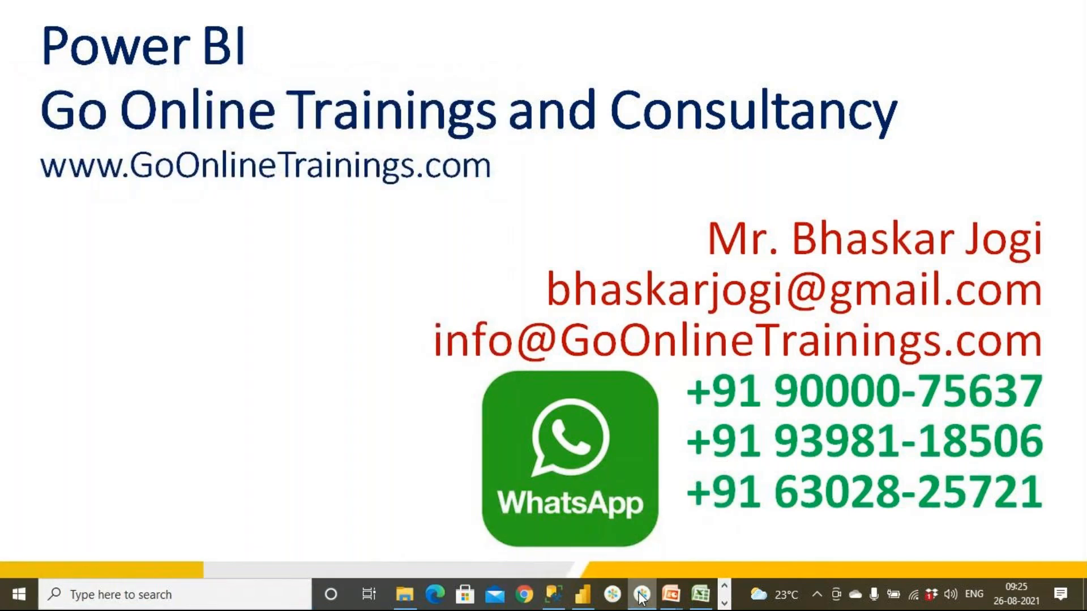